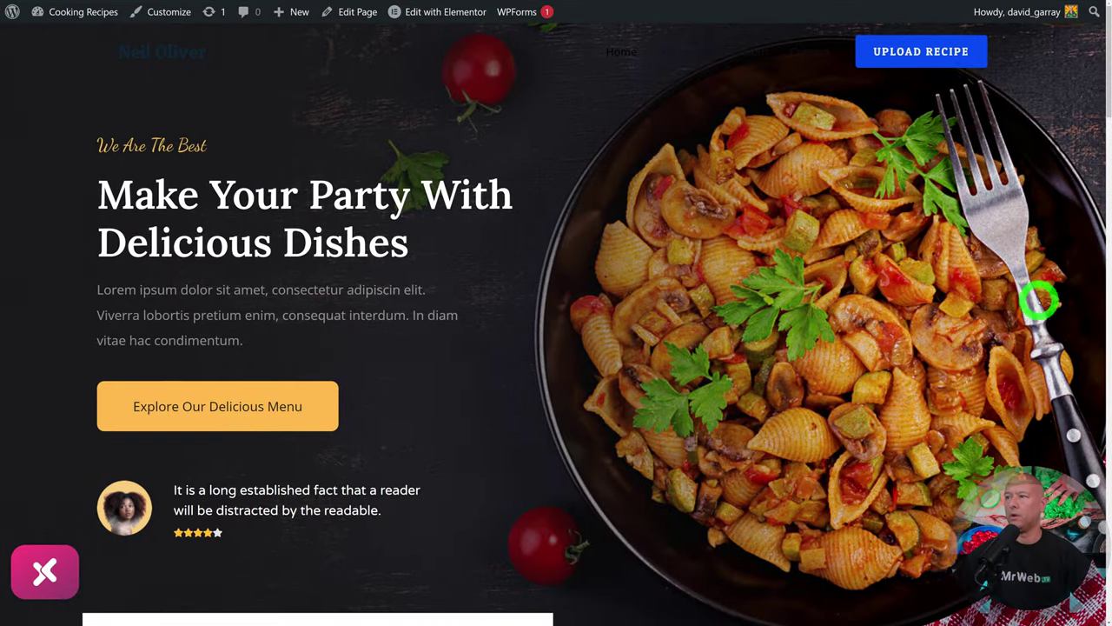
Look through the home page's hero banner, featured recipe cards and Indian Cuisine section.
scroll(1036, 313, "down", 7)
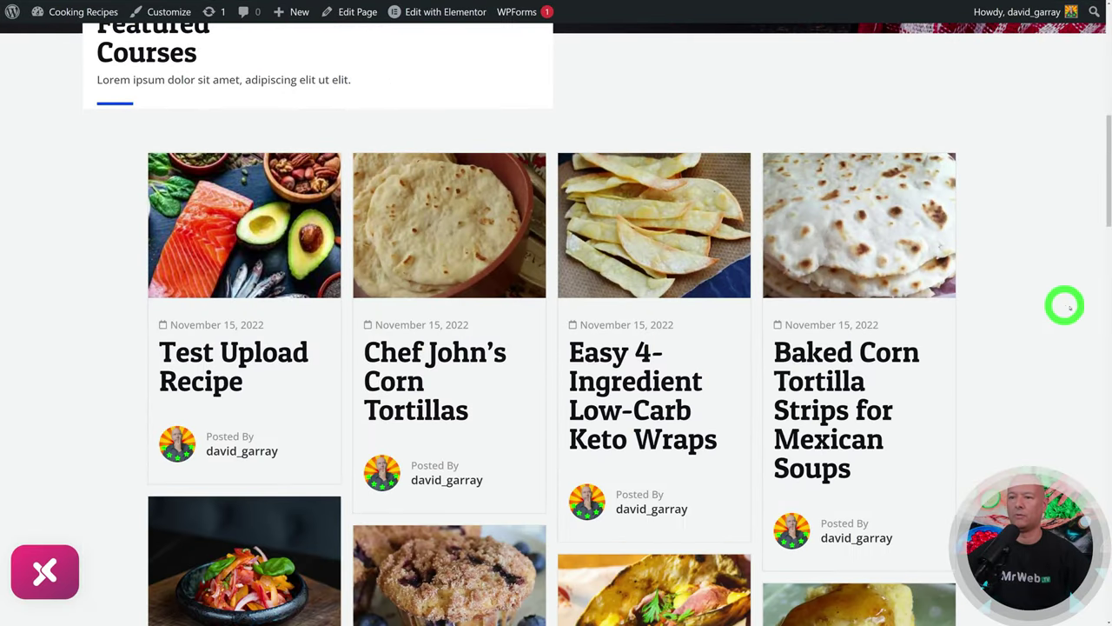
scroll(1094, 306, "down", 3)
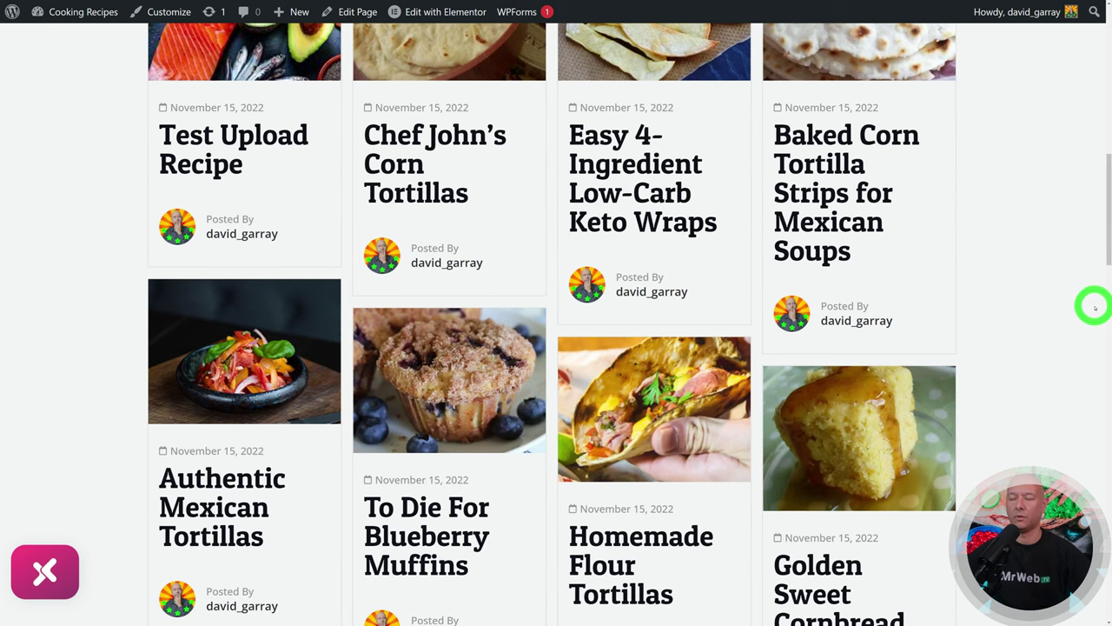
scroll(1096, 302, "down", 7)
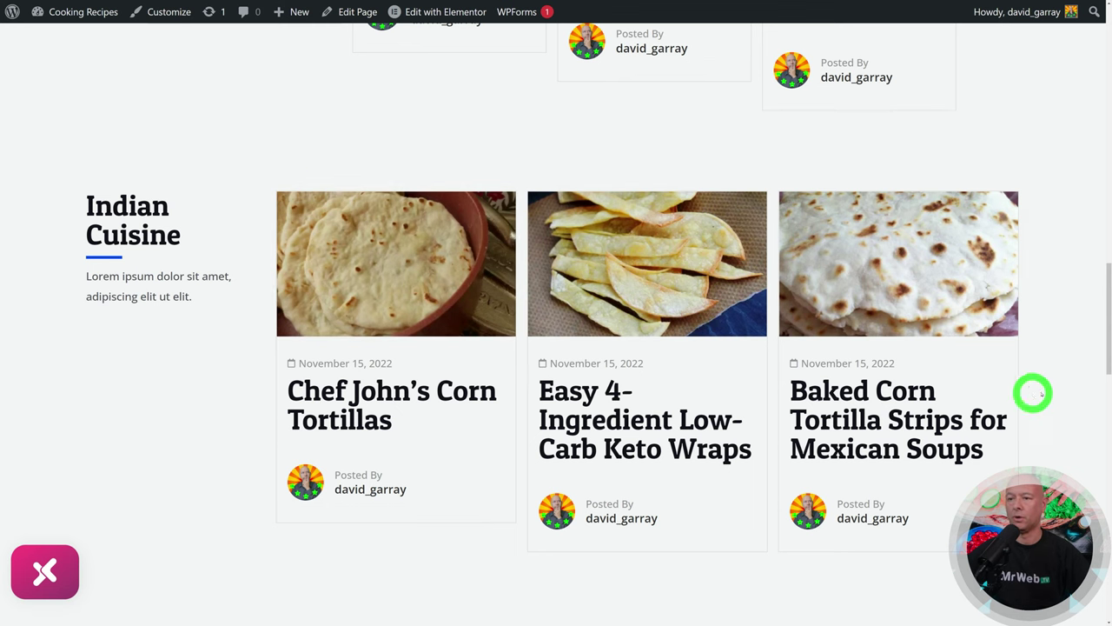
scroll(1035, 390, "up", 5)
scroll(907, 376, "down", 1)
Open the Golden Sweet Cornbread recipe and review its description, times, ingredients and directions.
left_click(829, 370)
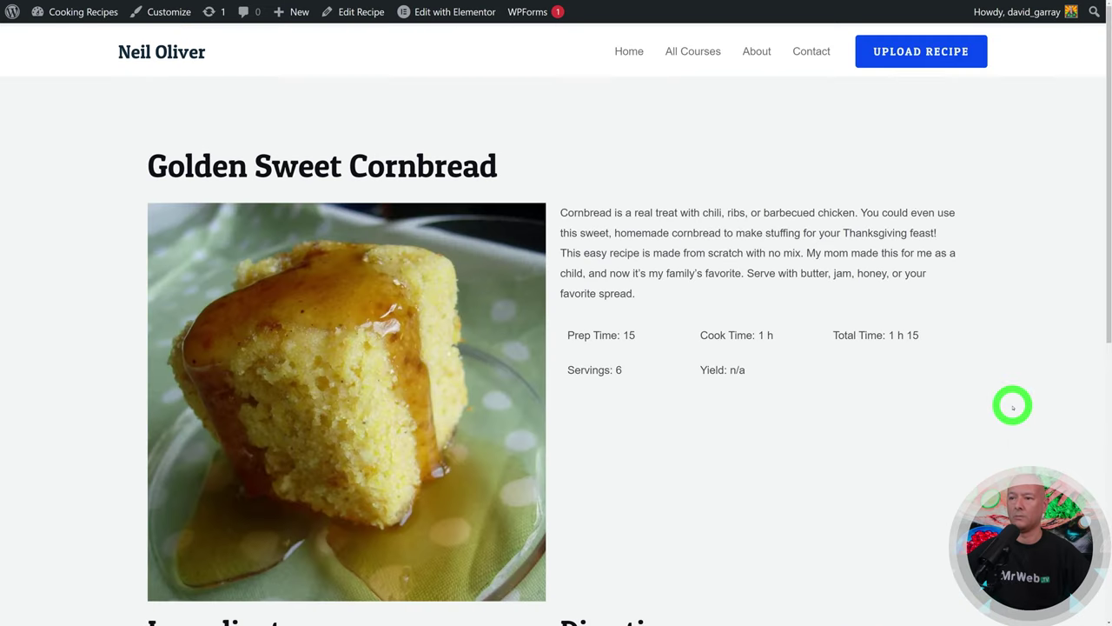
scroll(1013, 407, "down", 1)
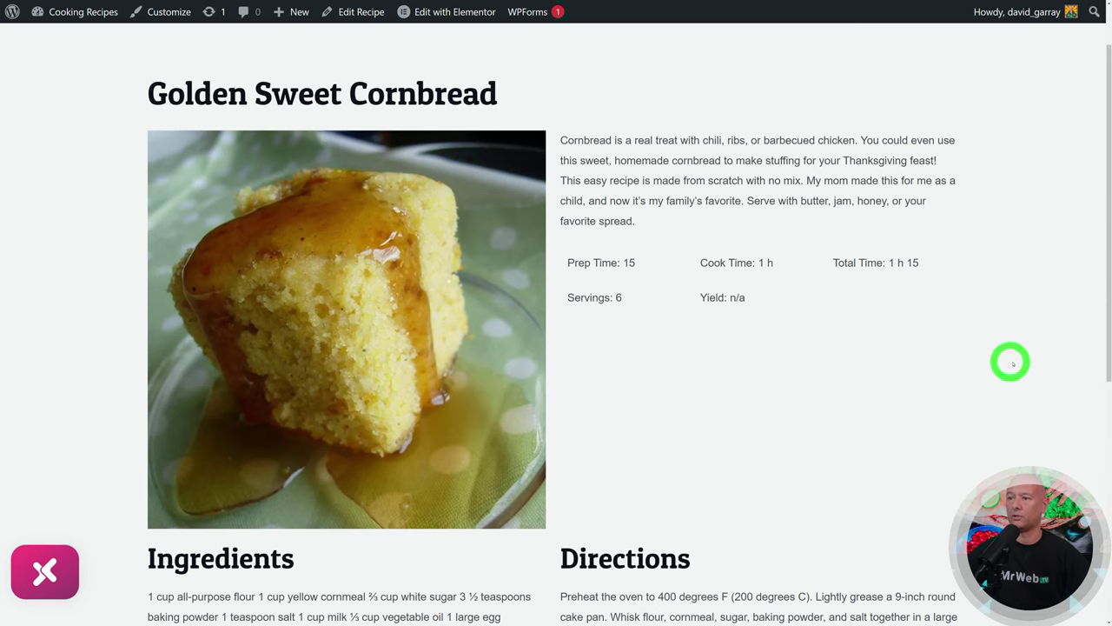
scroll(999, 365, "down", 3)
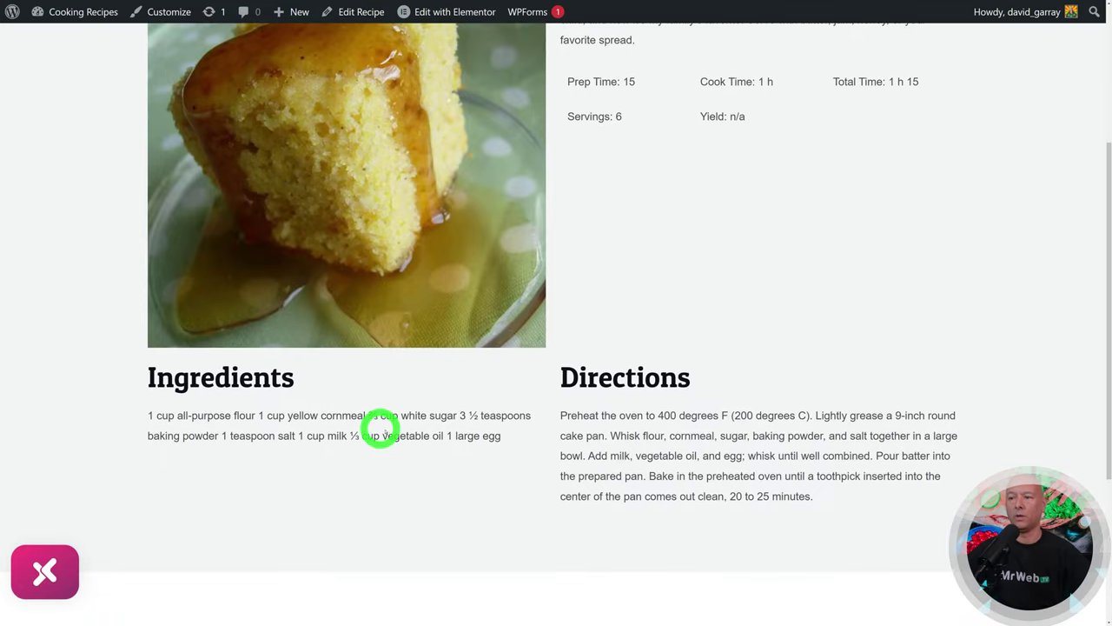
scroll(998, 447, "up", 4)
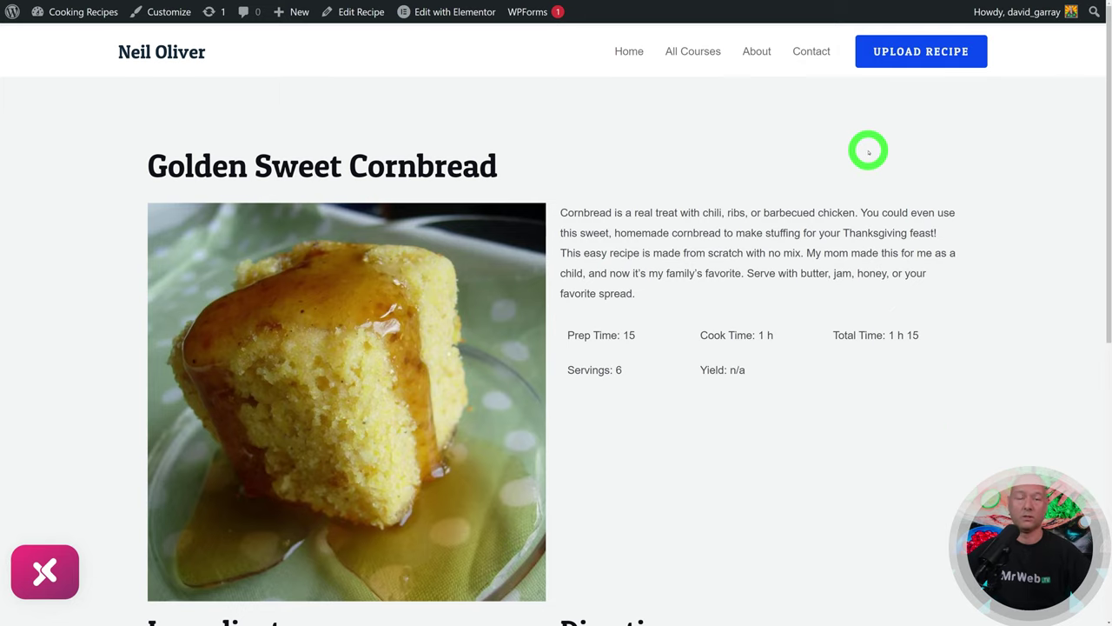
Submit the Mexican Bean and Tortilla Soup (Sopa Tarasca) recipe through the upload form, with the Charro beans photo as featured image.
left_click(911, 58)
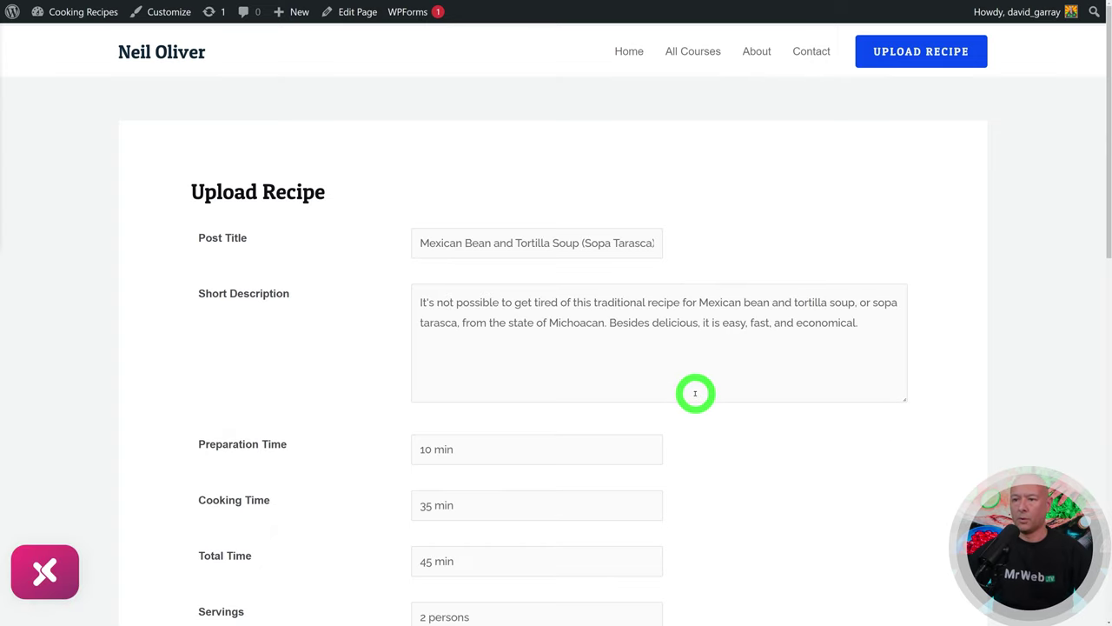
scroll(696, 393, "down", 7)
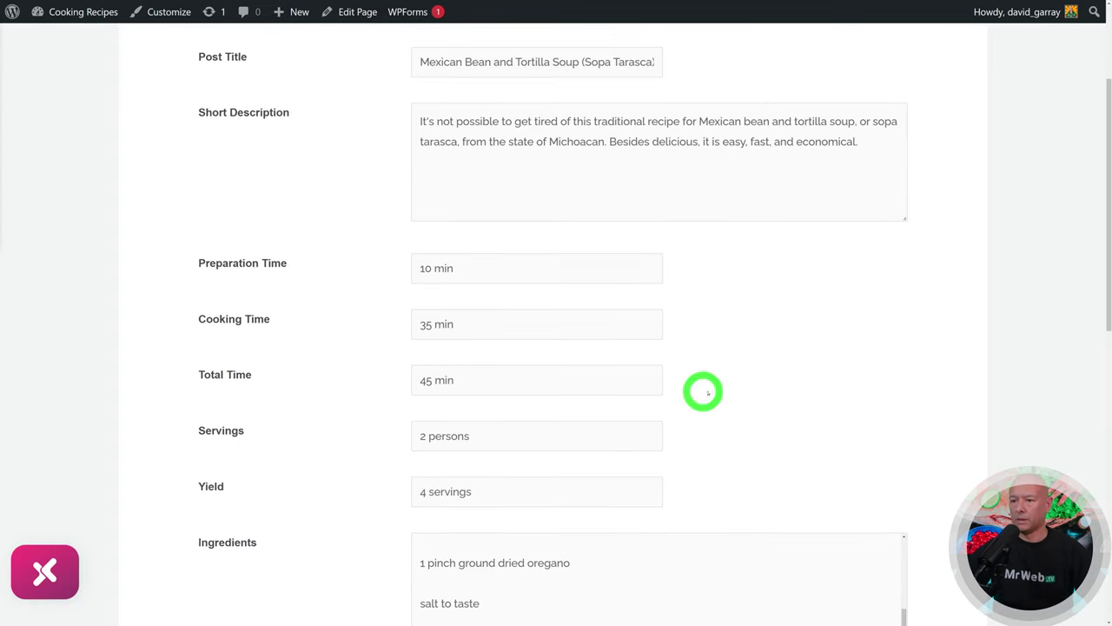
left_click(525, 409)
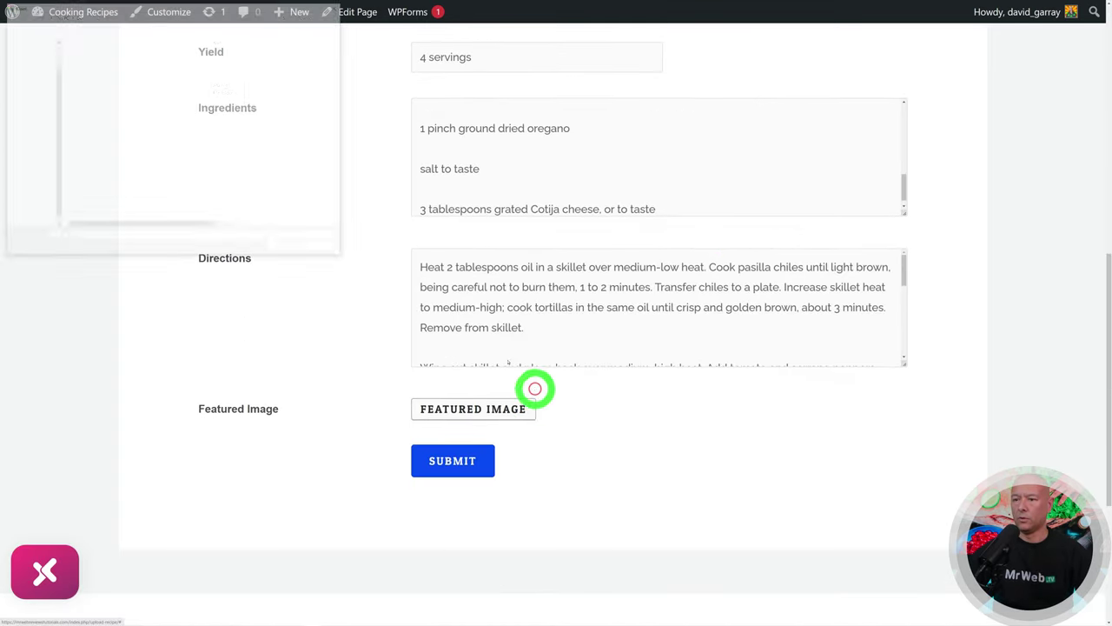
left_click(108, 62)
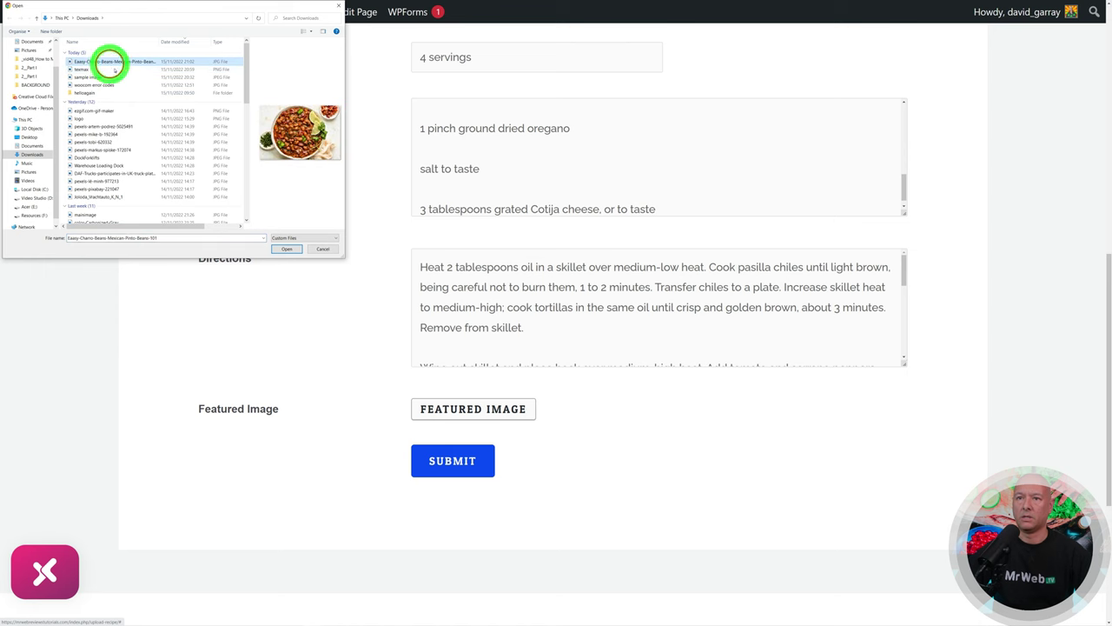
left_click(288, 250)
left_click(459, 560)
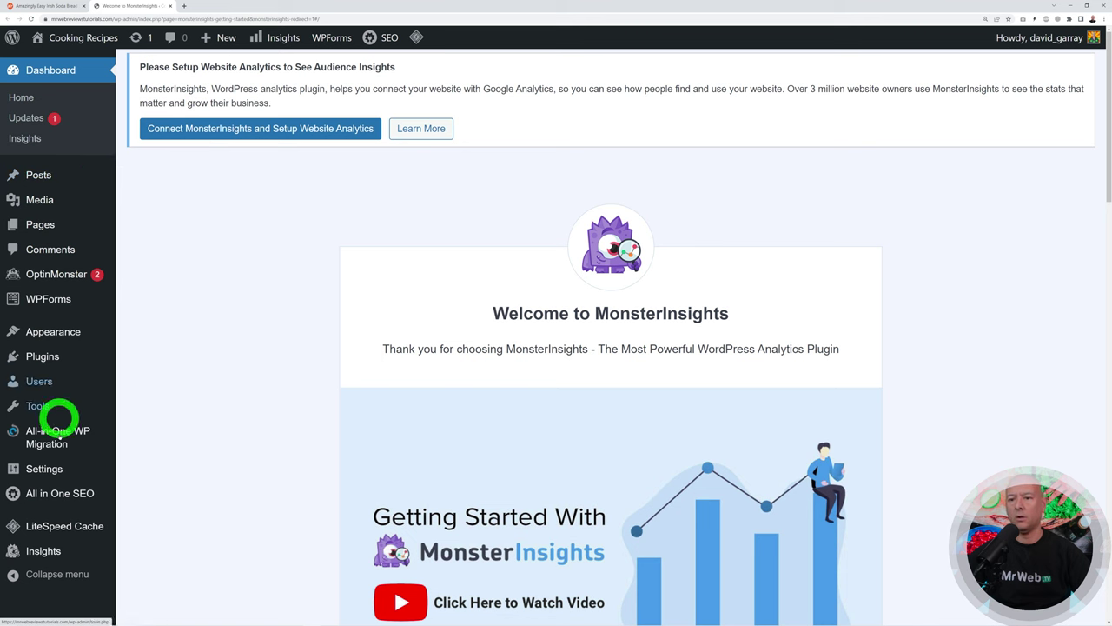
Deactivate all installed plugins in the WordPress admin with one bulk action.
left_click(47, 356)
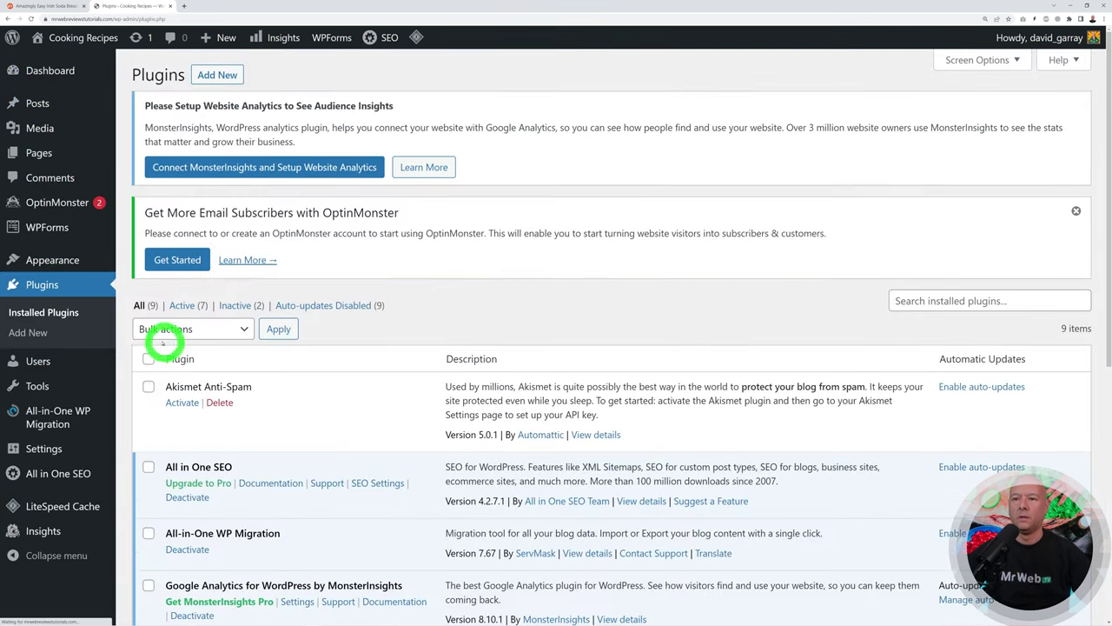
left_click(148, 358)
left_click(239, 341)
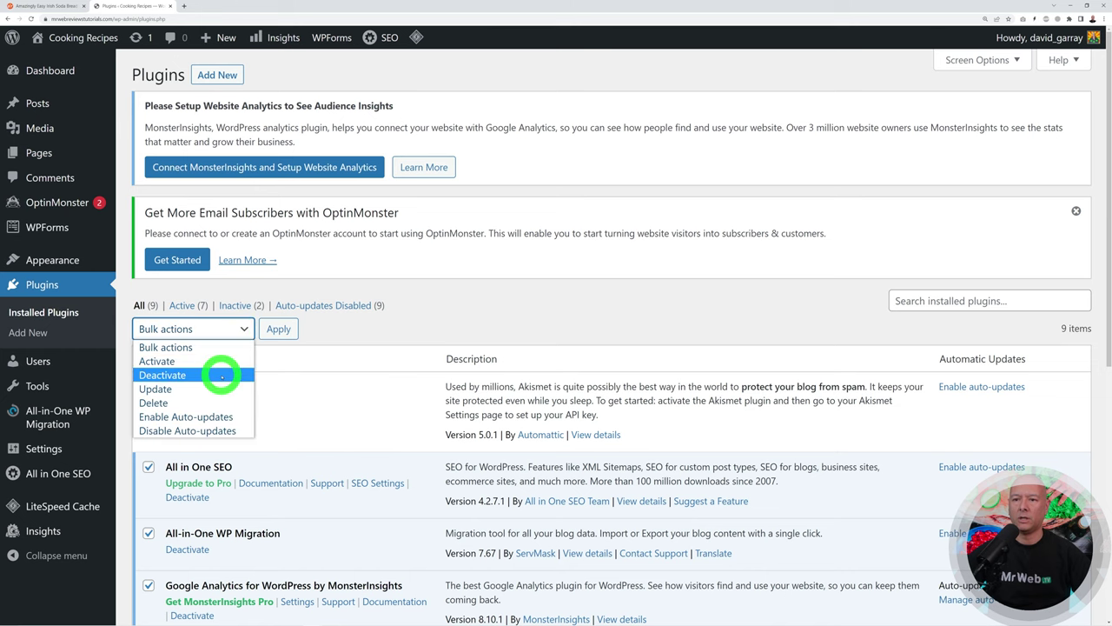
left_click(217, 373)
left_click(275, 330)
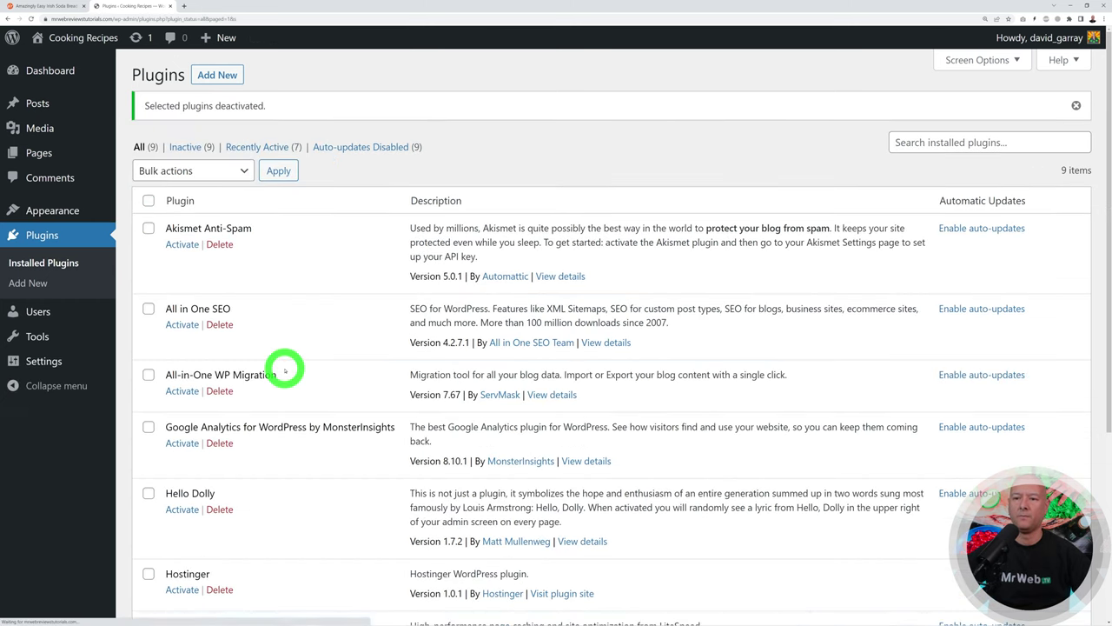
Delete all the deactivated plugins in bulk, including their data.
left_click(149, 201)
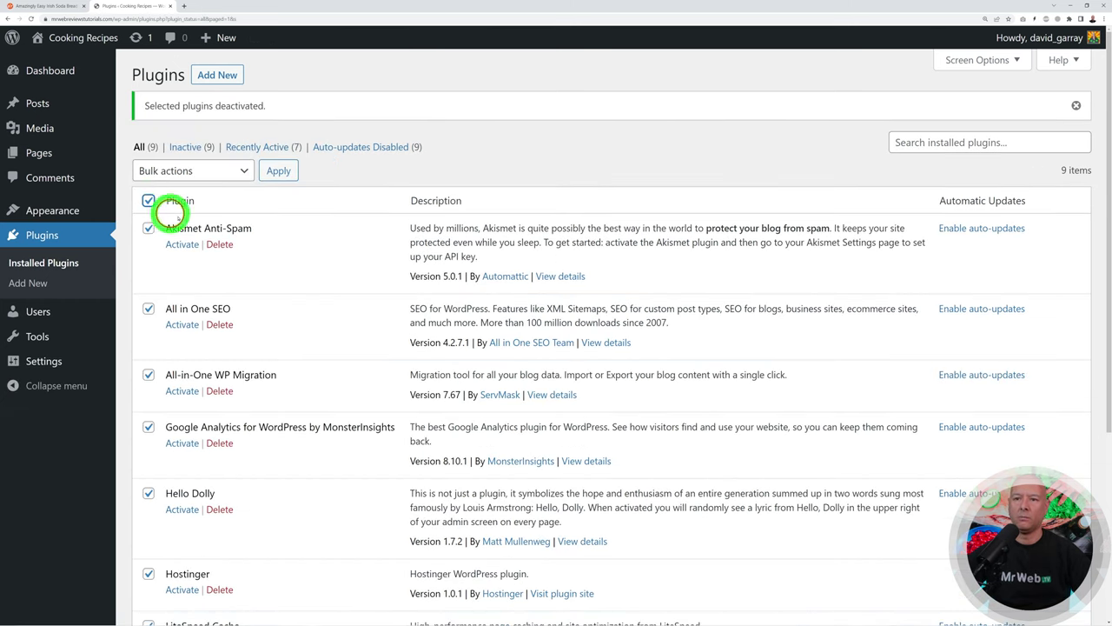
left_click(221, 170)
left_click(215, 244)
left_click(278, 171)
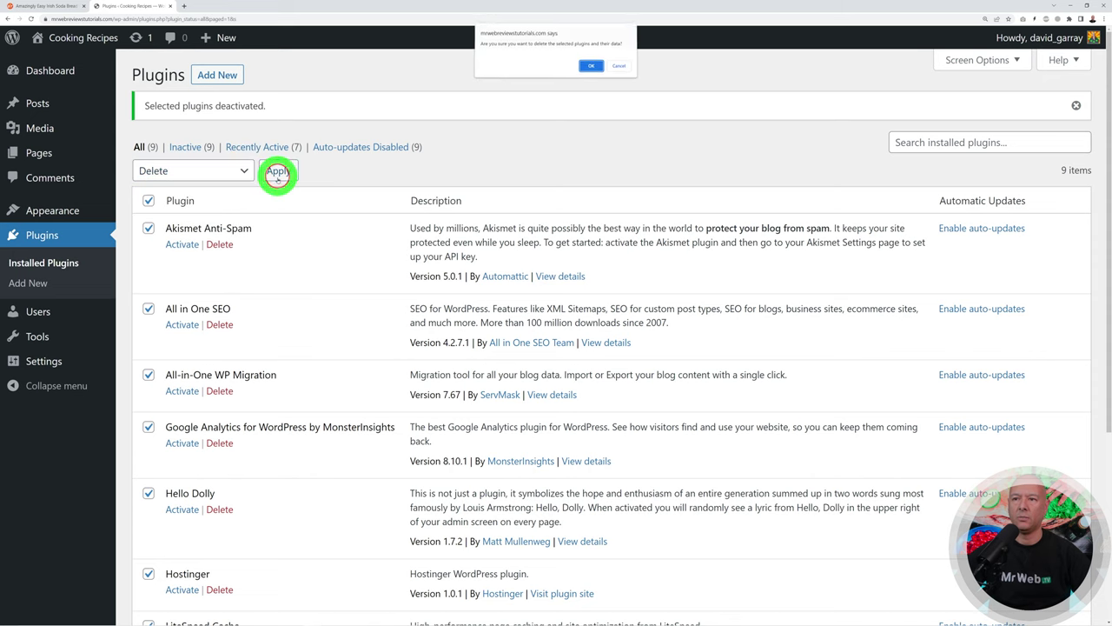
left_click(593, 68)
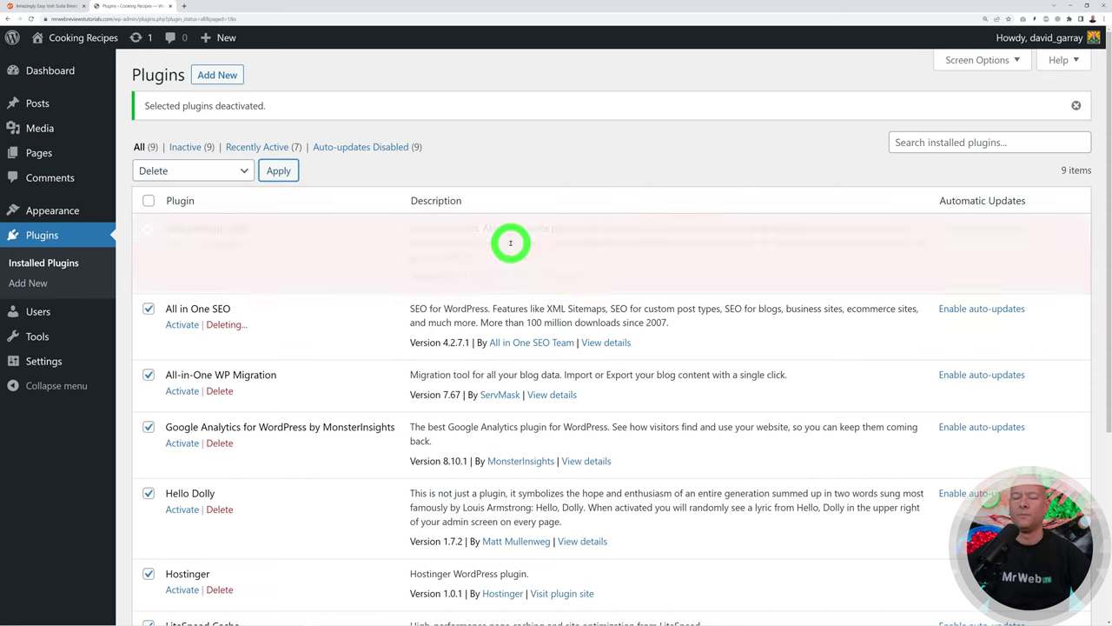
Return to the dashboard home and dismiss the WordPress welcome panel.
left_click(60, 70)
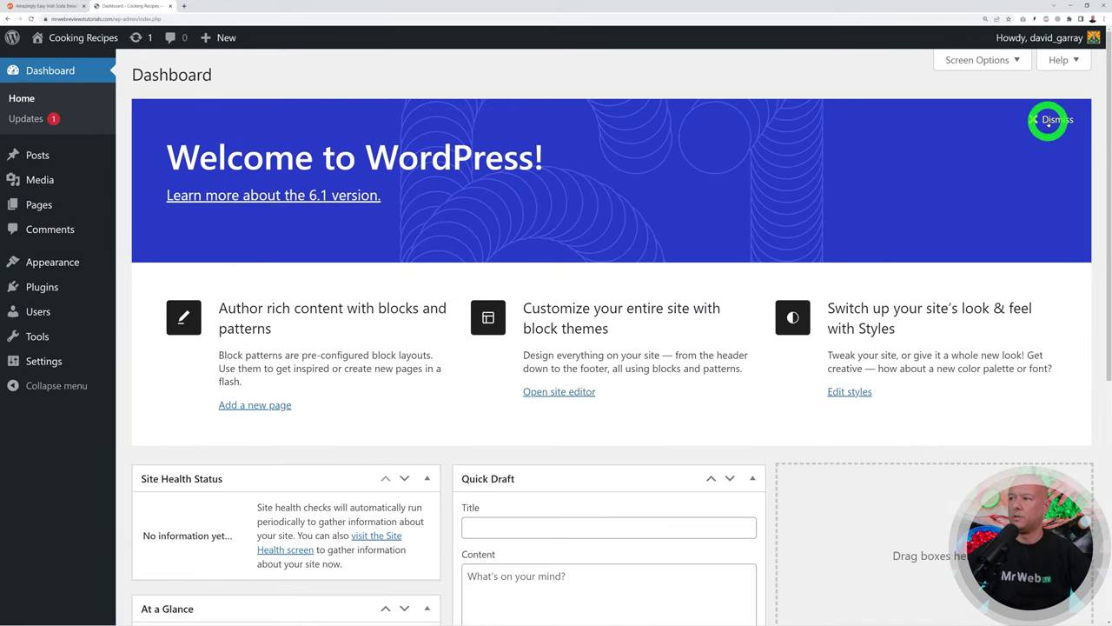
left_click(1050, 119)
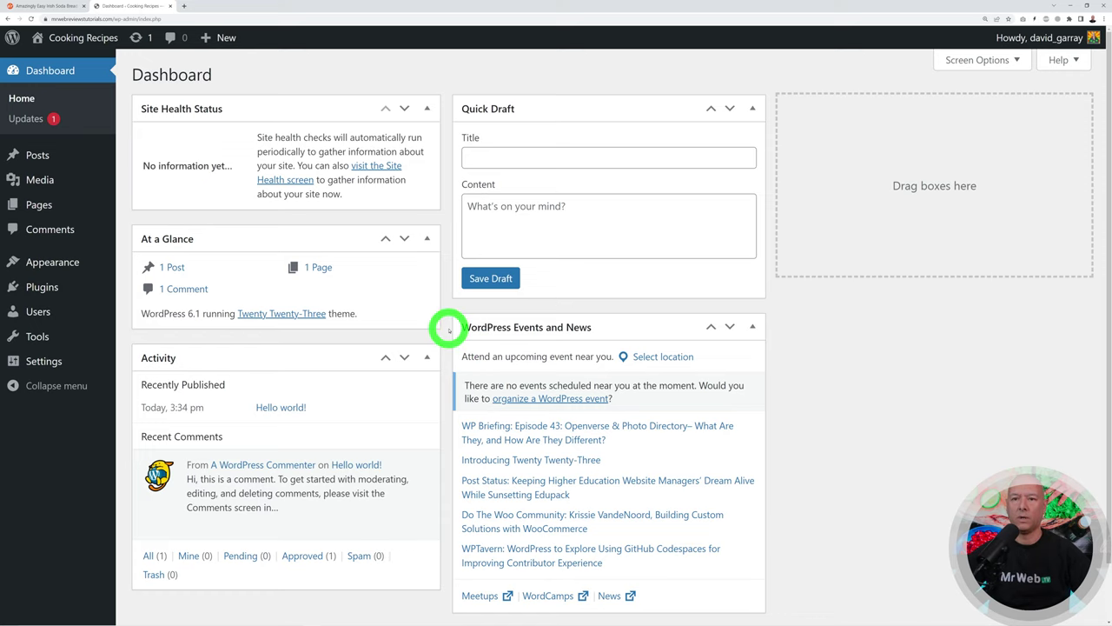
Search the plugin directory for ACF, then install and activate Advanced Custom Fields by WP Engine.
mouse_move(40, 291)
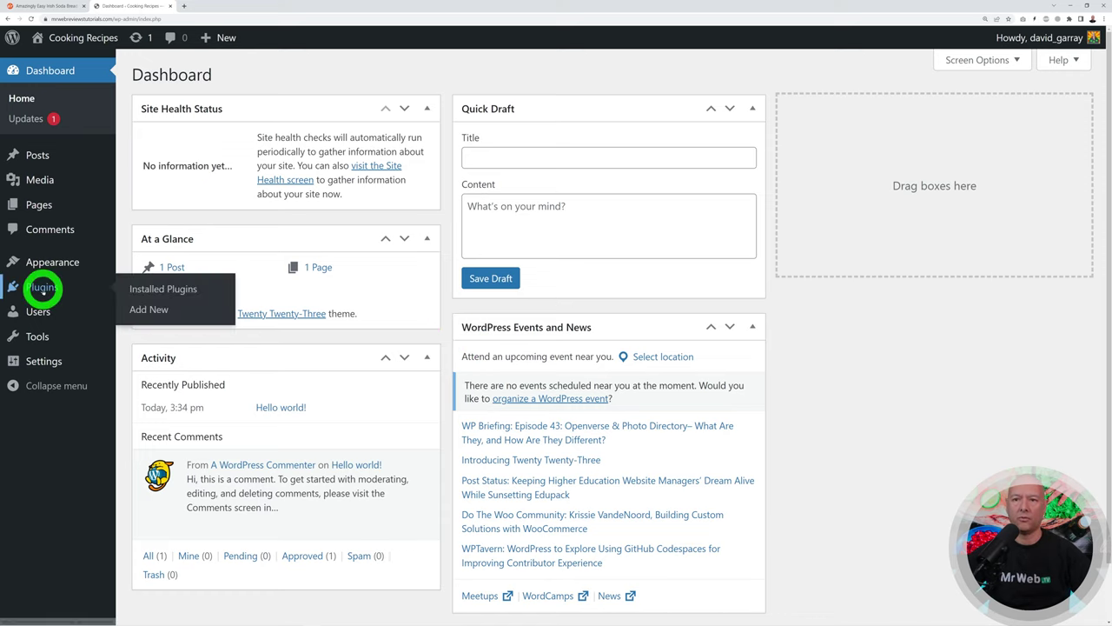
left_click(132, 310)
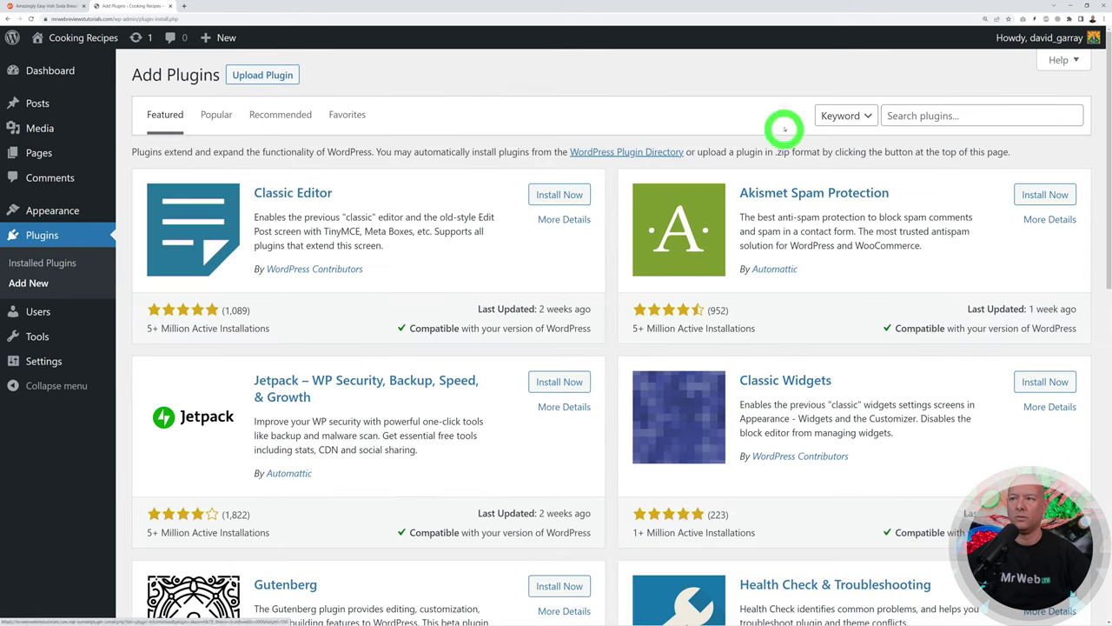
left_click(898, 116)
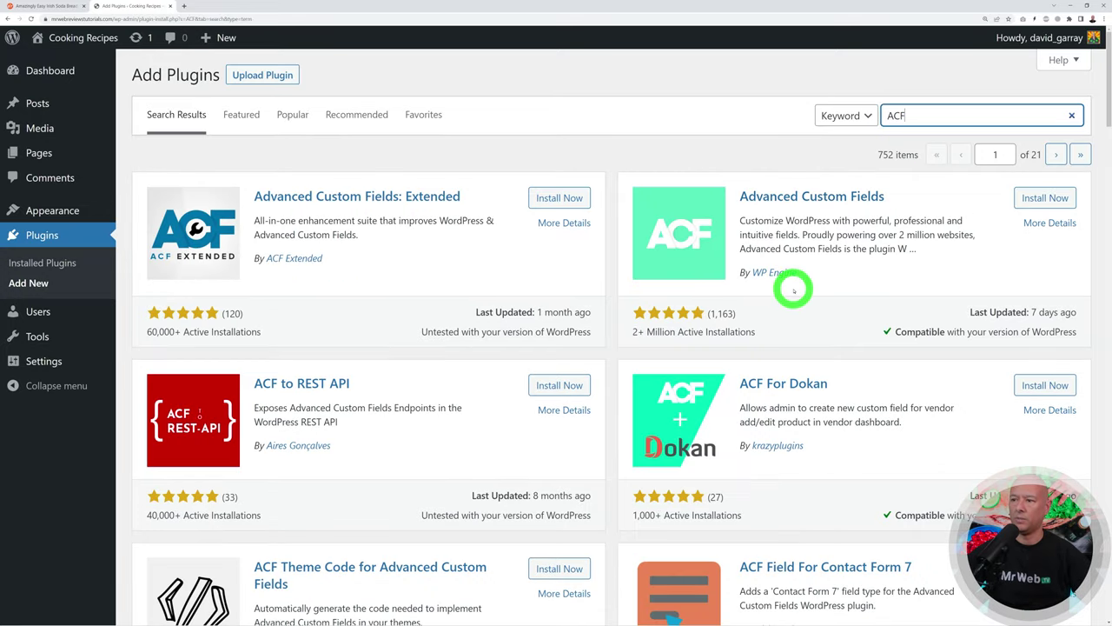
left_click(1042, 199)
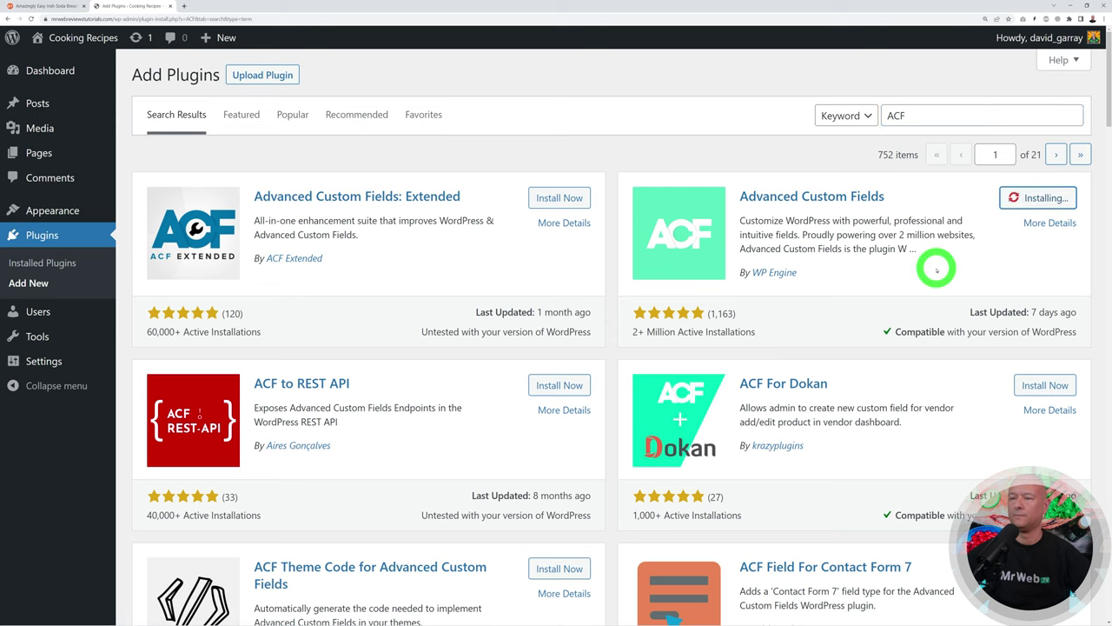
left_click(1039, 197)
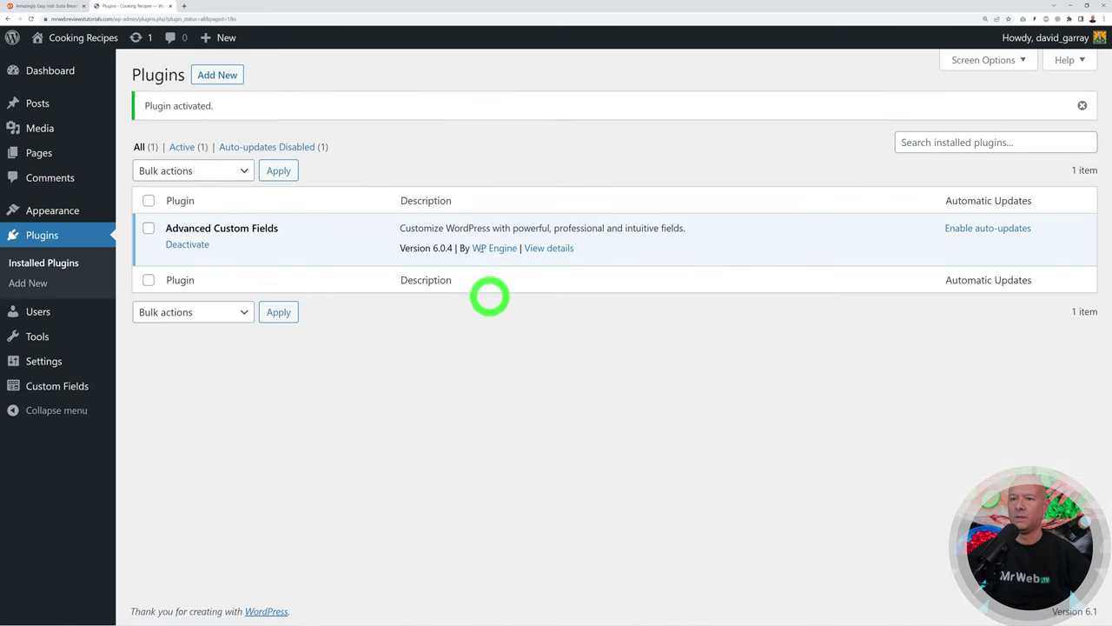
Search the plugin directory for CPT, then install and activate Custom Post Type UI by WebDevStudios.
left_click(224, 75)
left_click(900, 116)
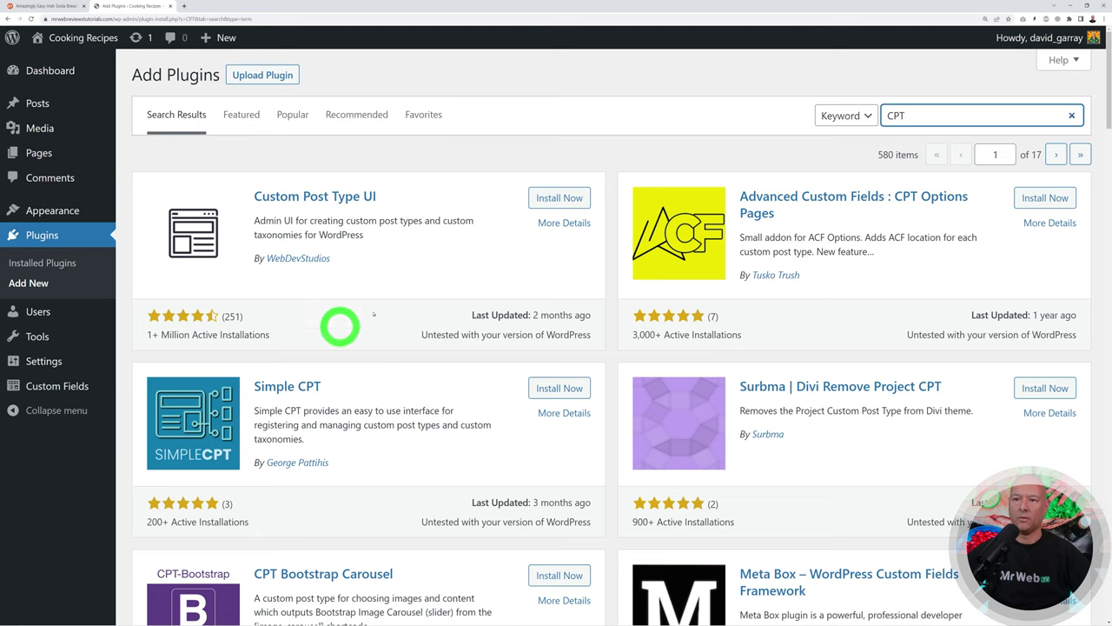
left_click(556, 199)
left_click(556, 198)
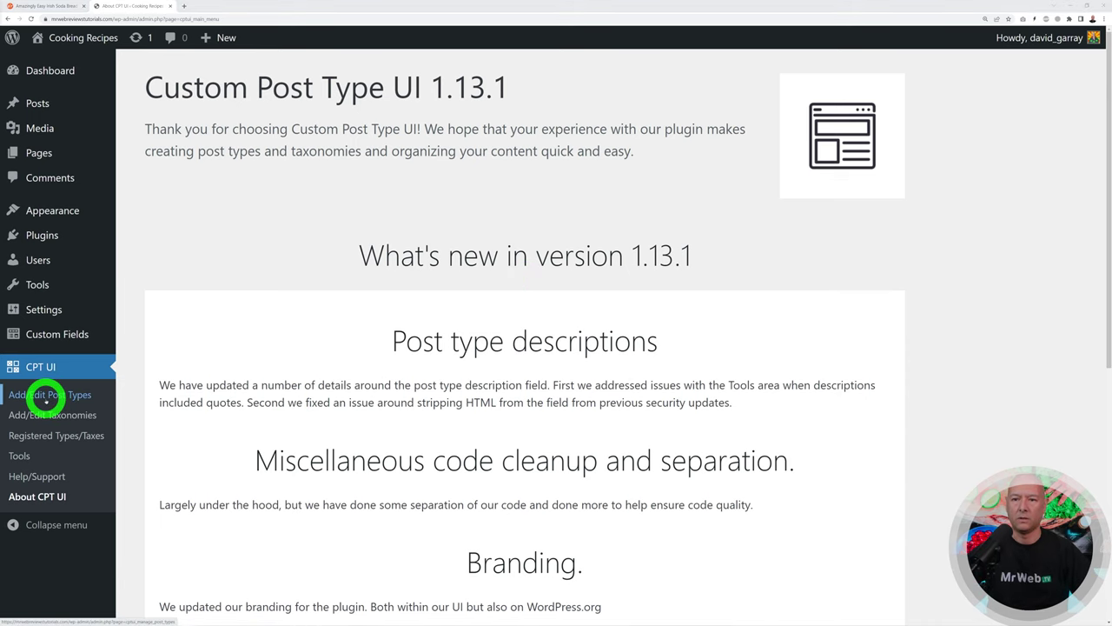
Add a custom post type with the slug recipes, plural label Recipes and singular label Recipe.
left_click(45, 398)
left_click(346, 206)
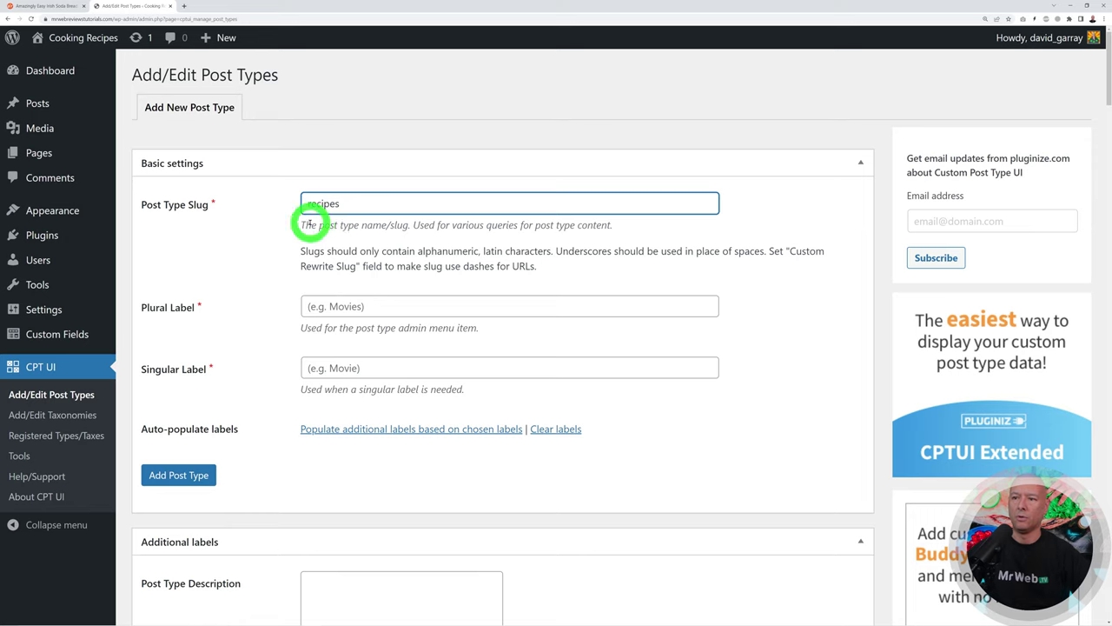
left_click(415, 304)
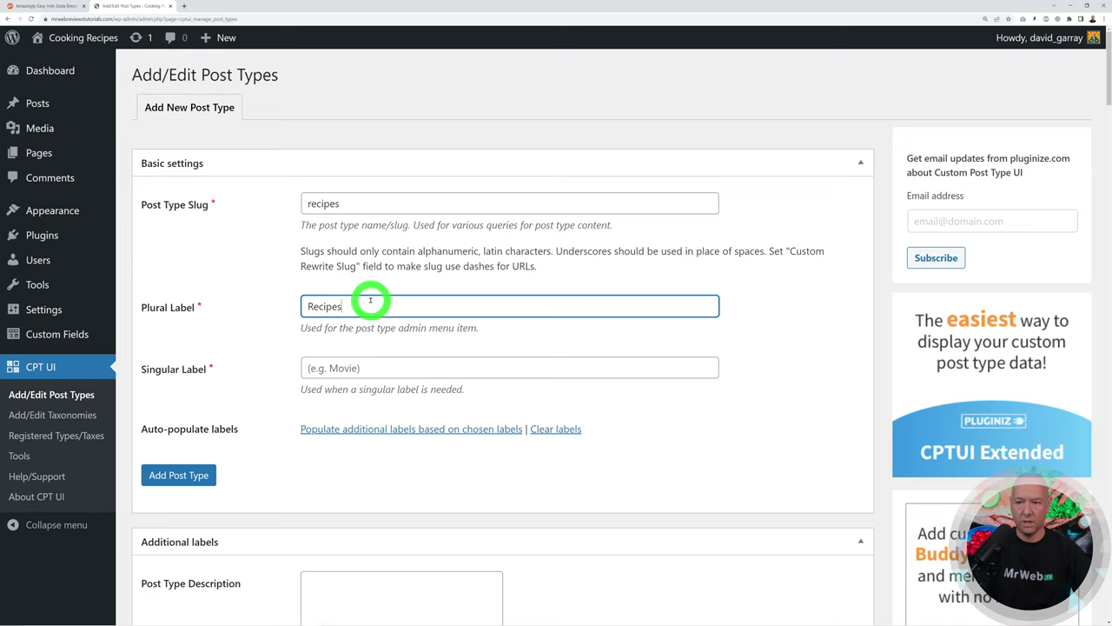
left_click(374, 363)
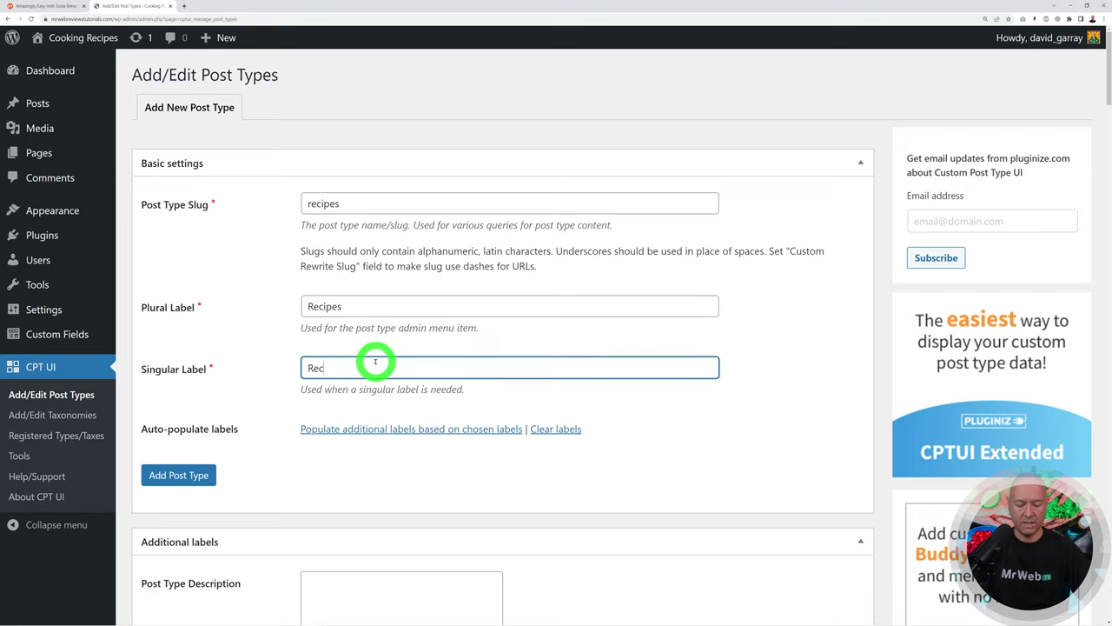
scroll(454, 455, "down", 1)
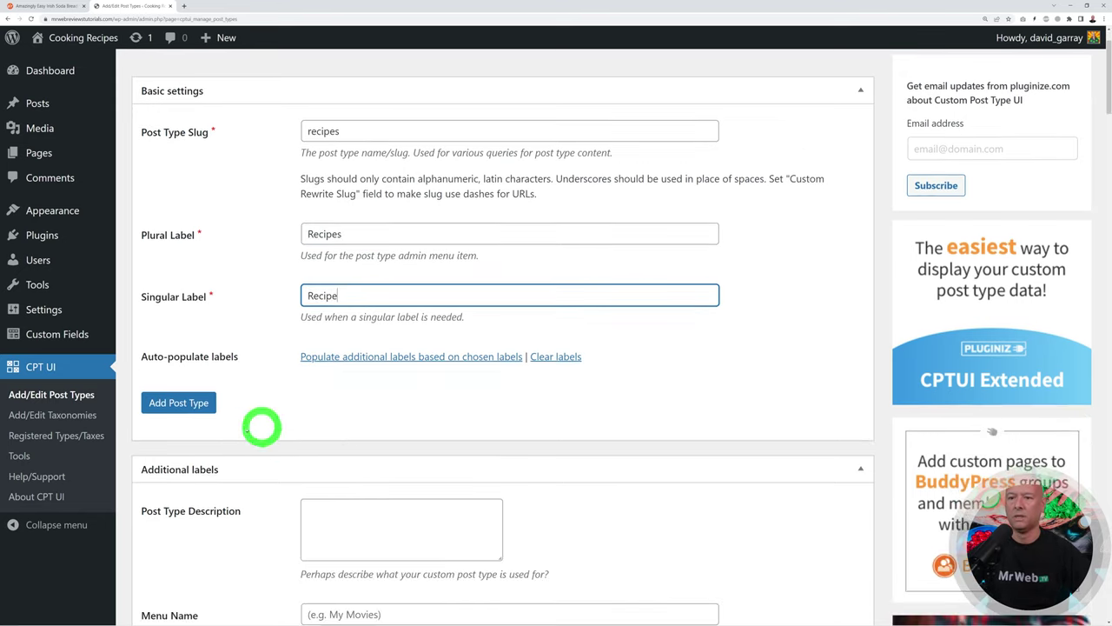
left_click(186, 405)
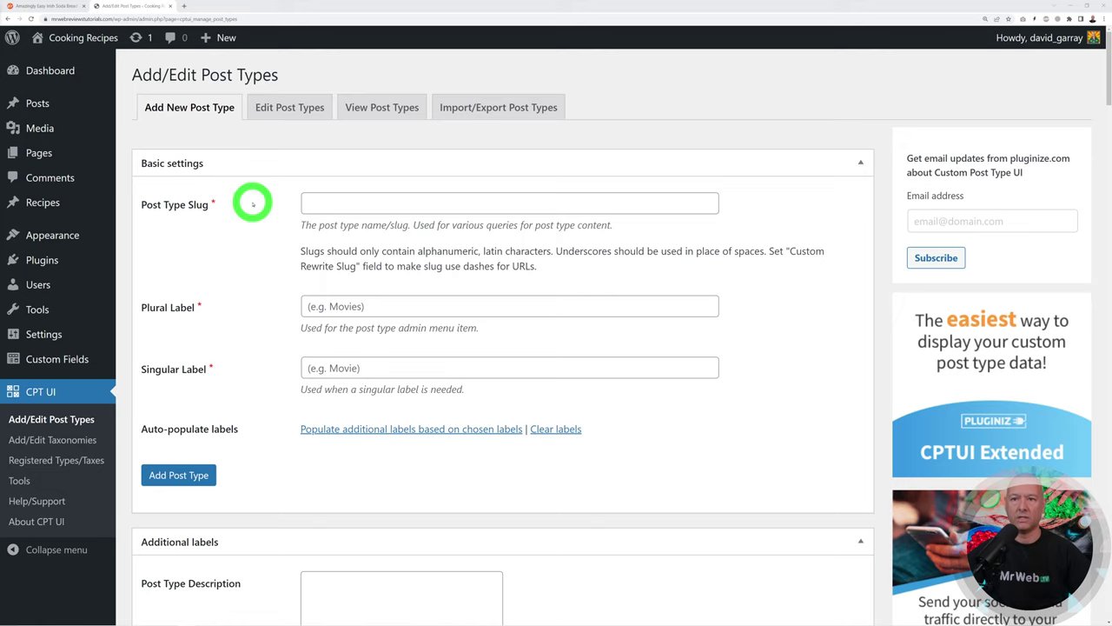
Set the Recipes post type's menu icon to dashicons-food by searching the dashicons for food, and save the post type.
mouse_move(49, 208)
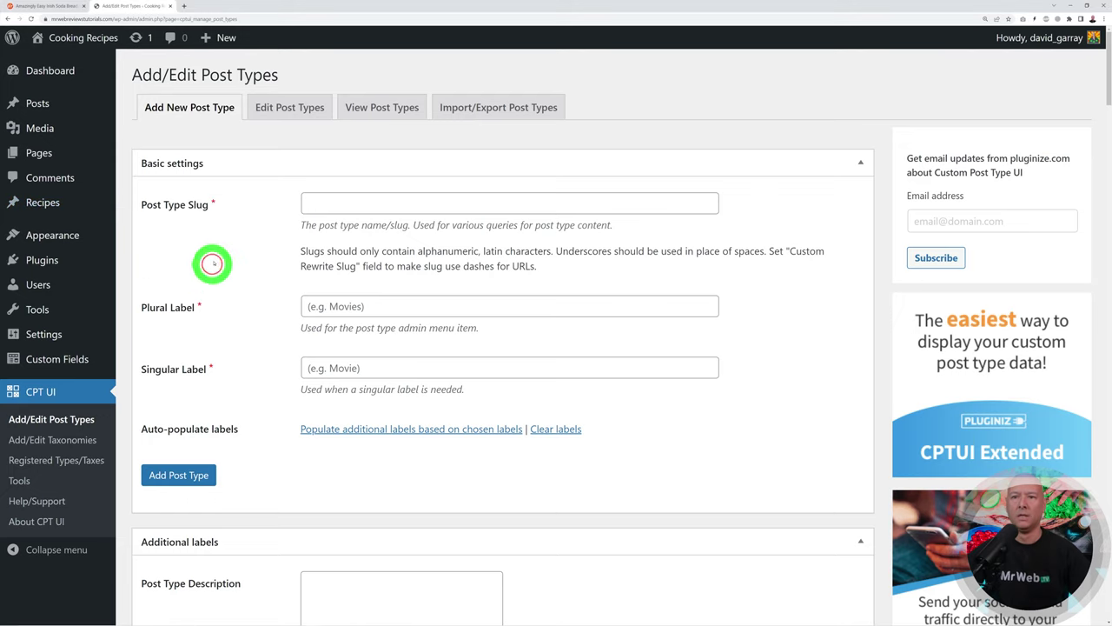
mouse_move(13, 206)
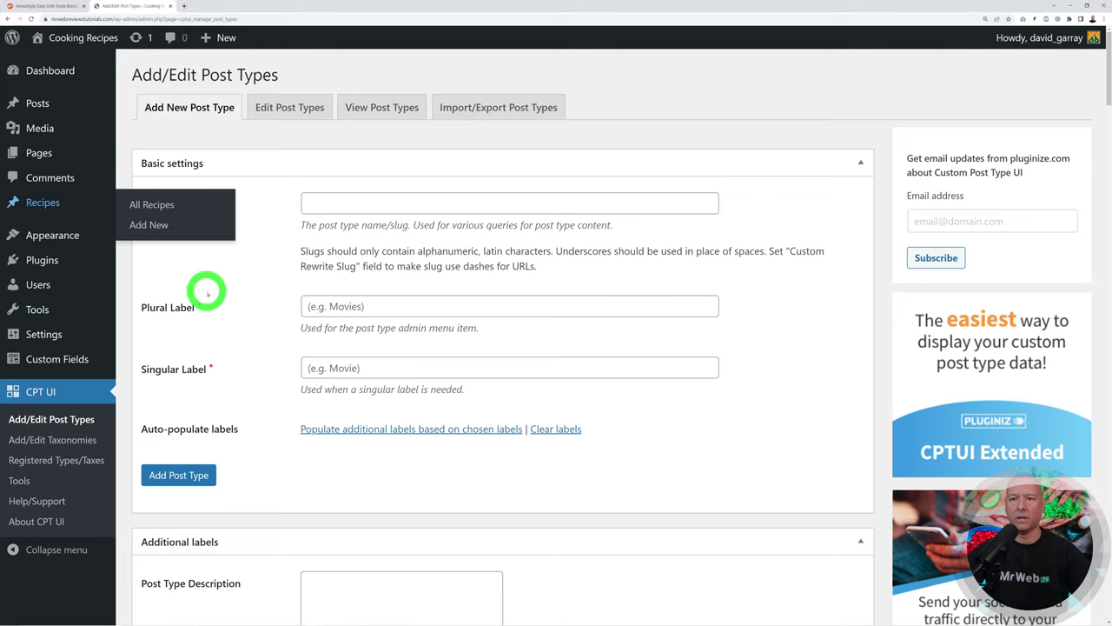
left_click(289, 108)
scroll(620, 305, "down", 15)
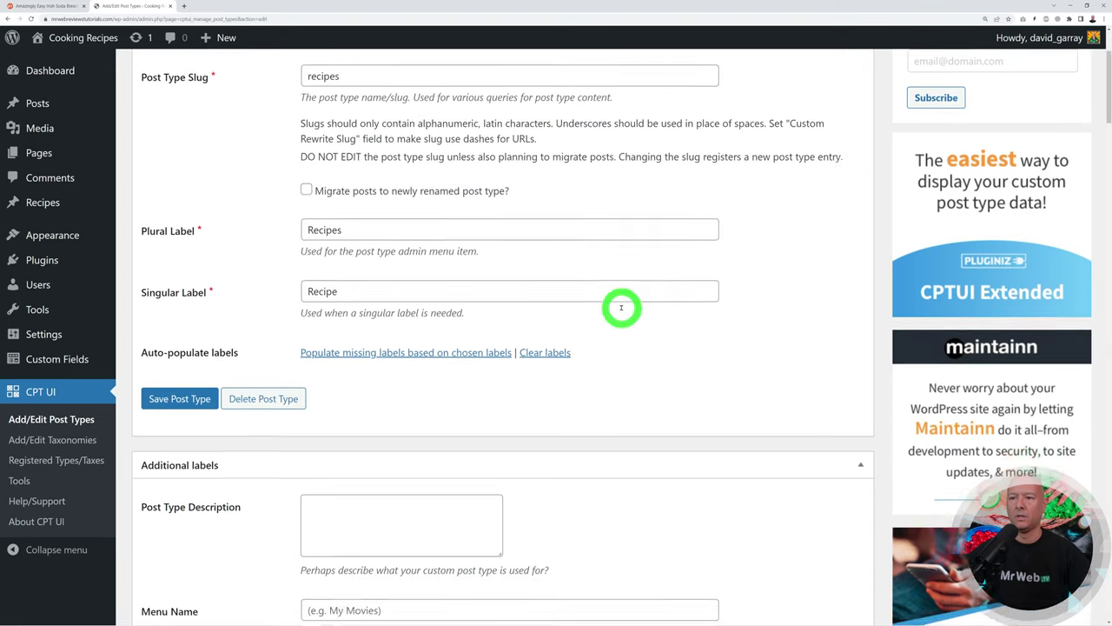
scroll(623, 312, "down", 10)
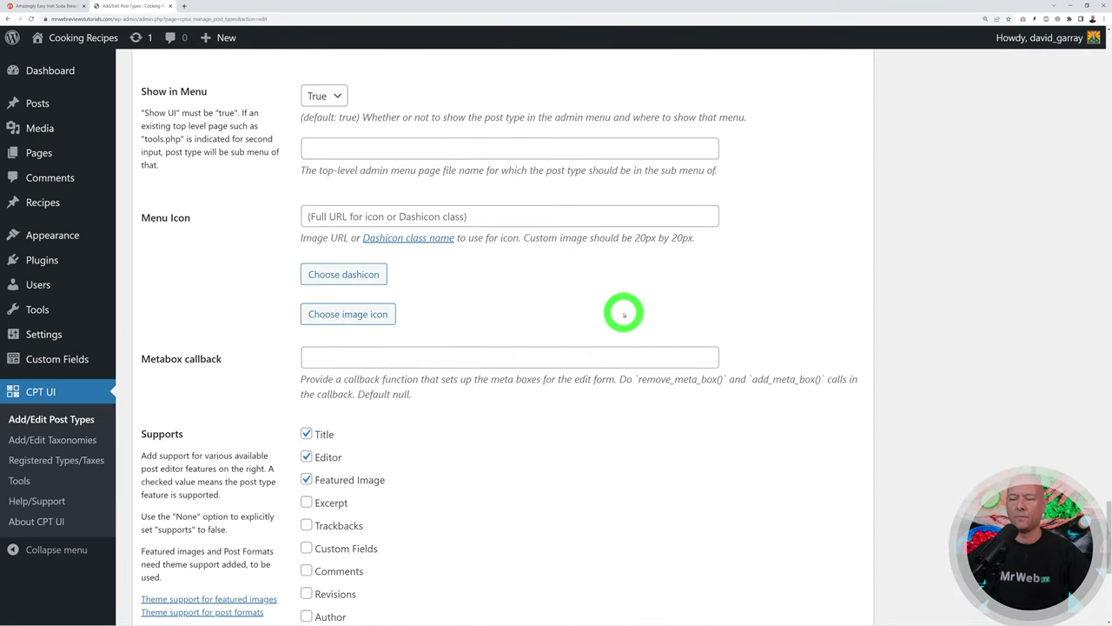
left_click(361, 276)
type("food")
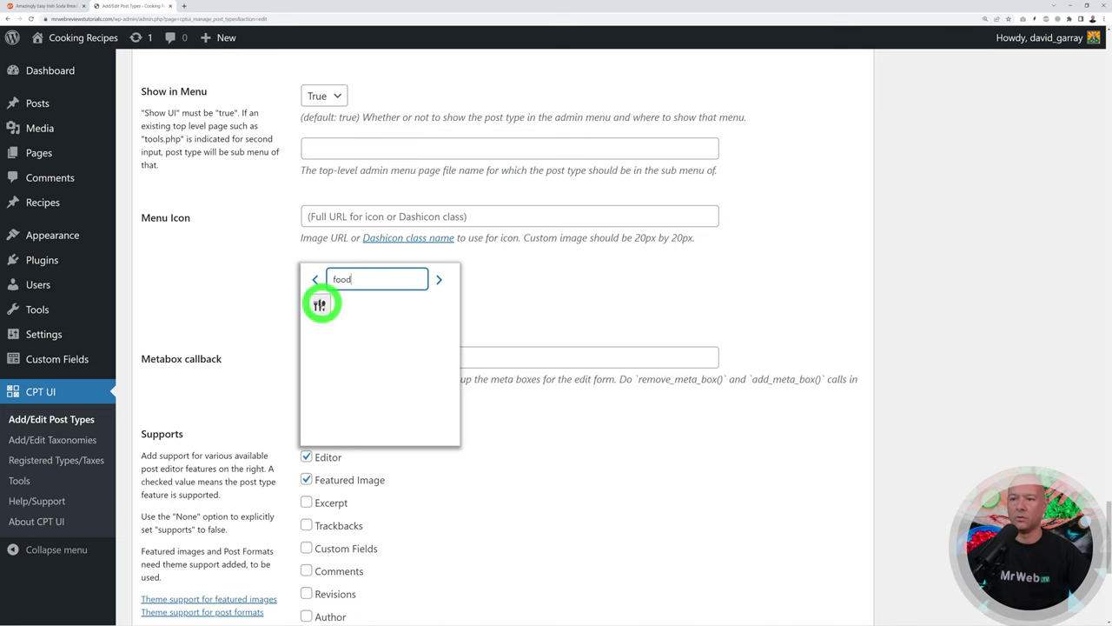
left_click(320, 304)
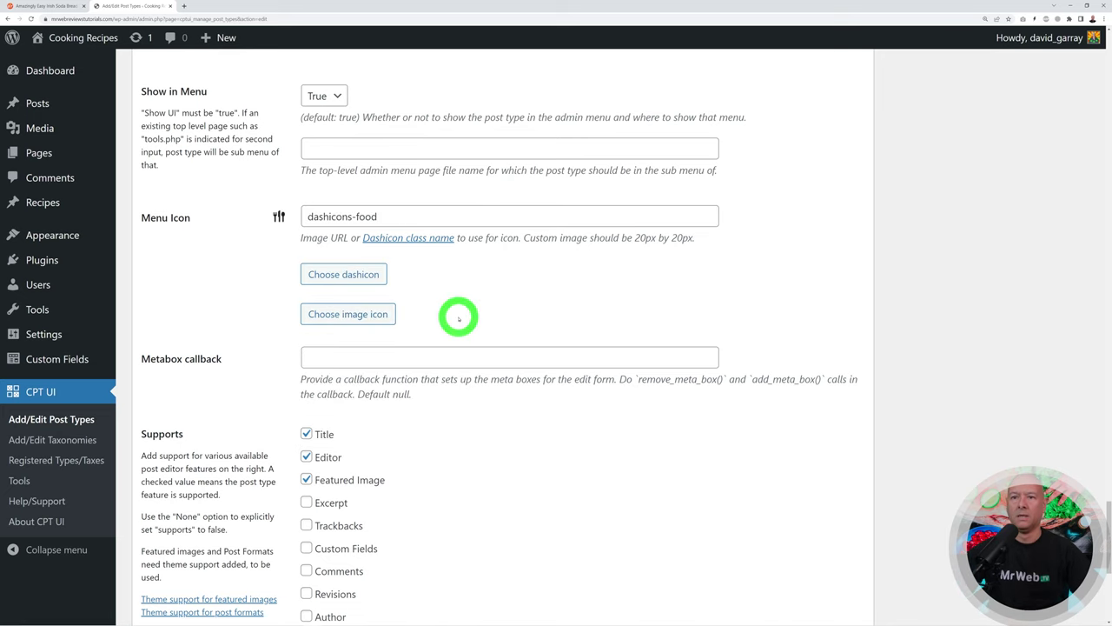
scroll(459, 318, "down", 5)
left_click(193, 556)
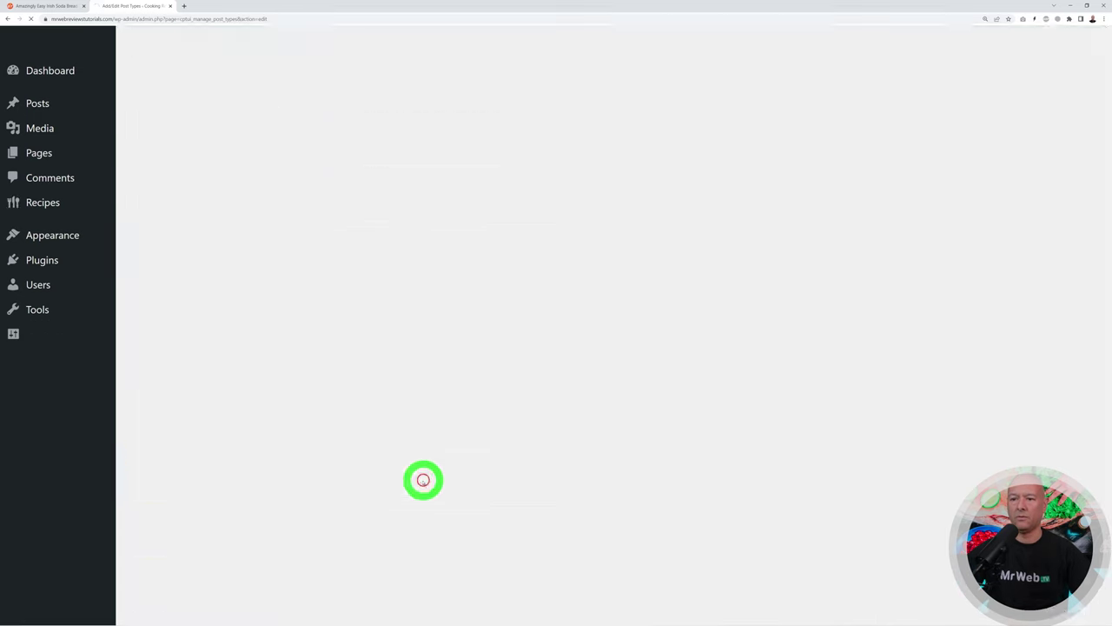
Open a blank new recipe in the editor to inspect it, and return to the Recipes list.
mouse_move(47, 235)
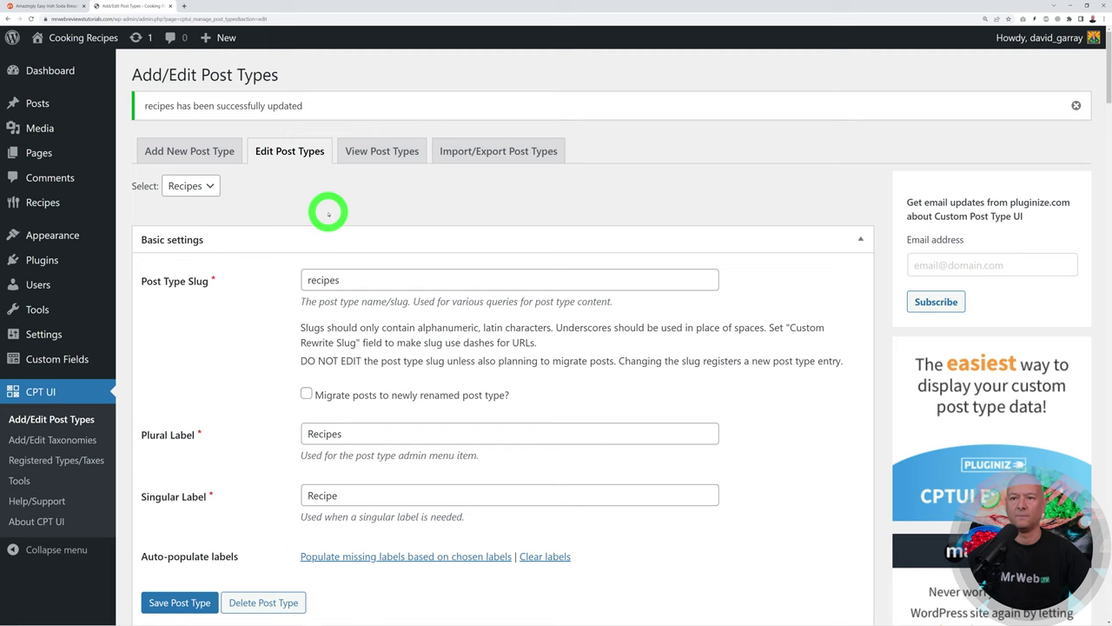
left_click(190, 150)
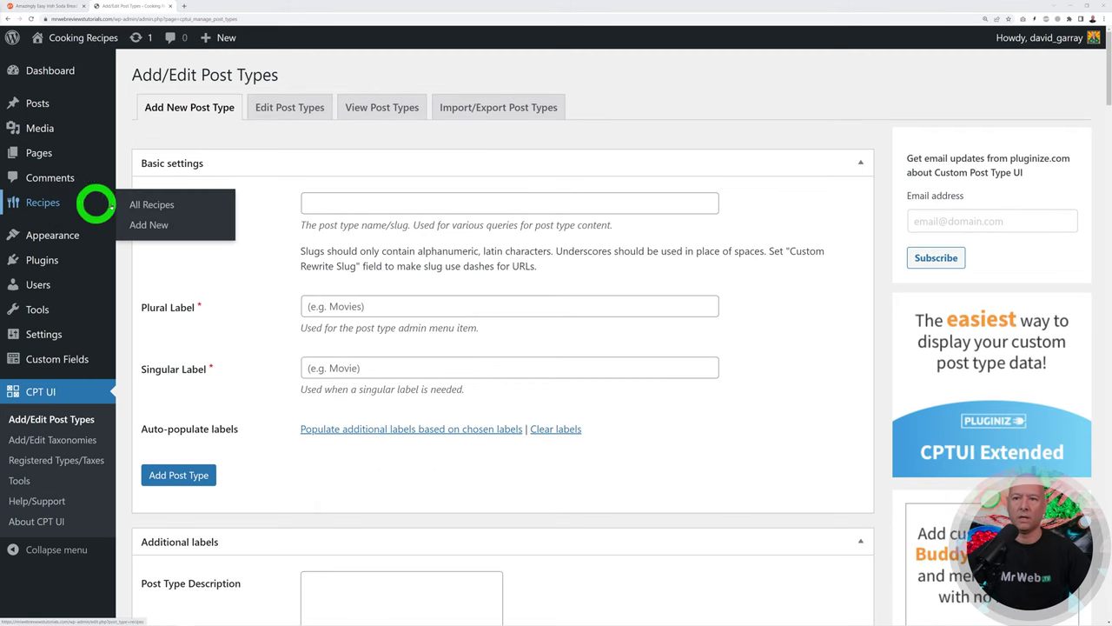
left_click(143, 225)
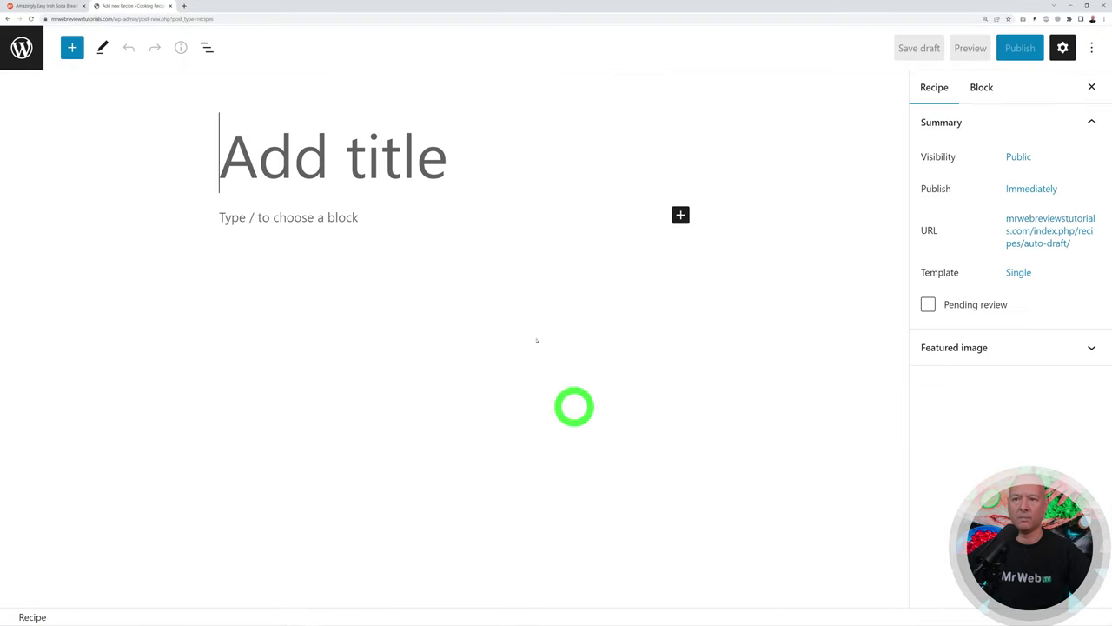
left_click(26, 55)
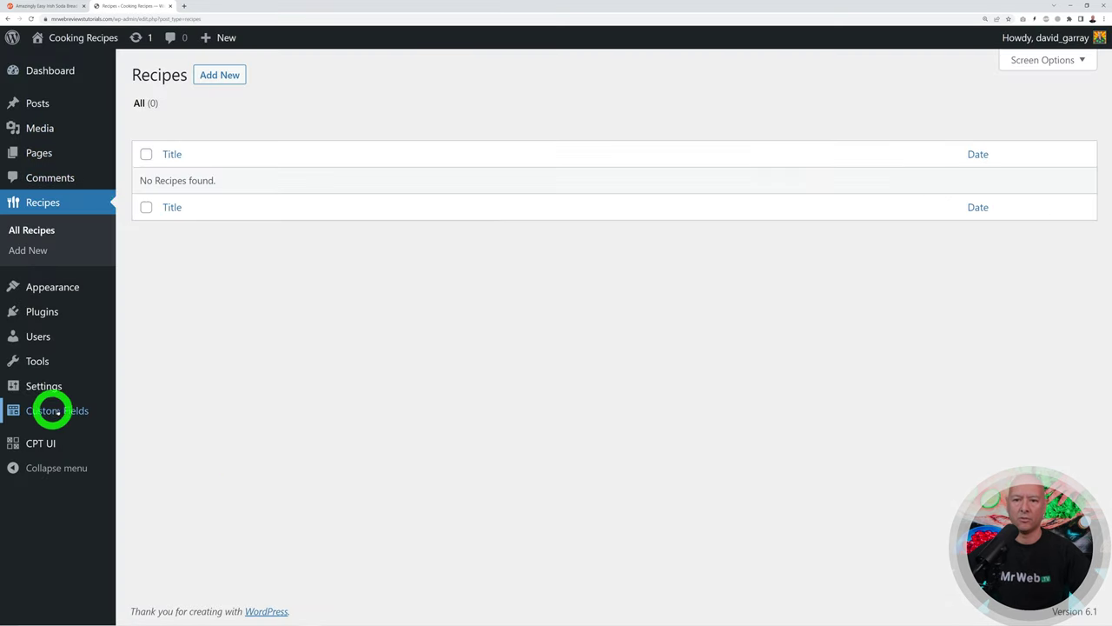
Create a new Advanced Custom Fields field group titled Recipe Details.
mouse_move(48, 412)
left_click(56, 412)
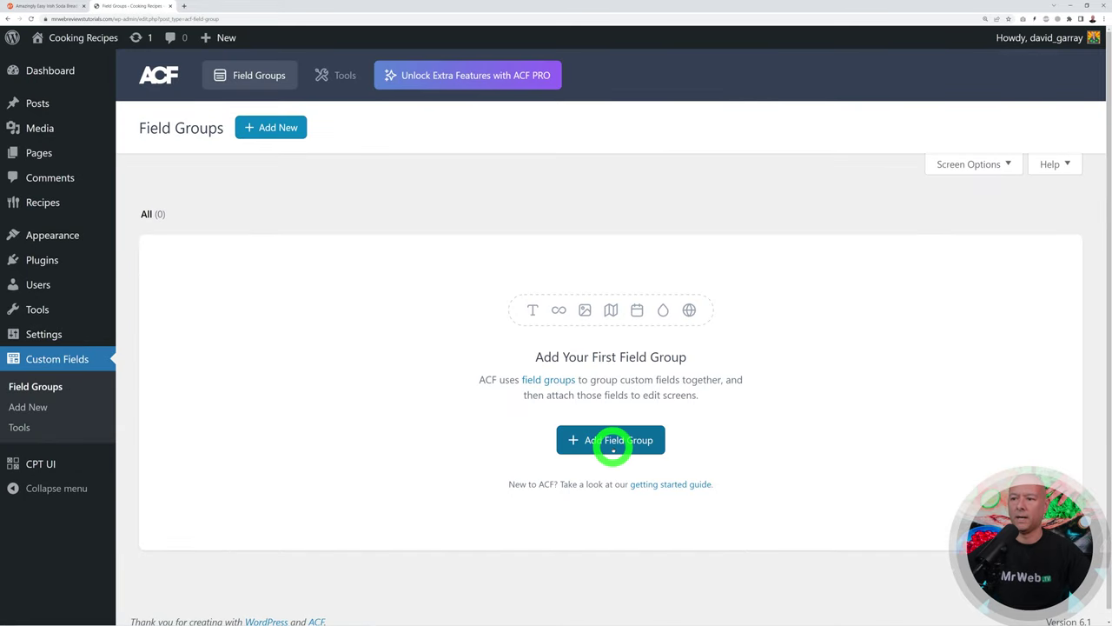
left_click(612, 441)
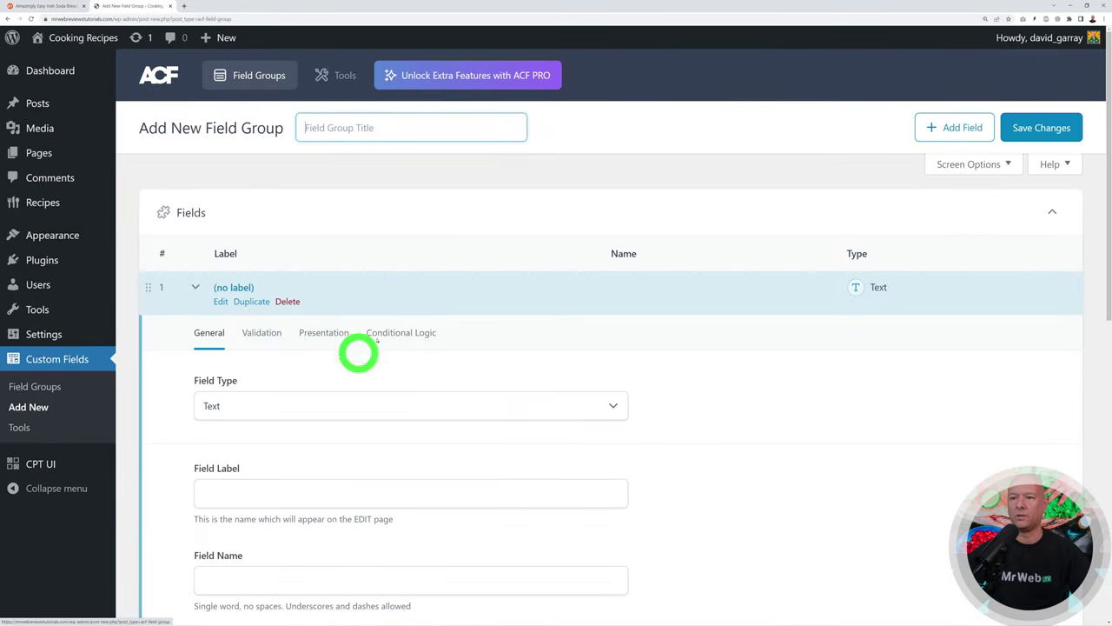
left_click(397, 129)
type("Recipe Details")
scroll(701, 434, "down", 1)
scroll(713, 429, "down", 2)
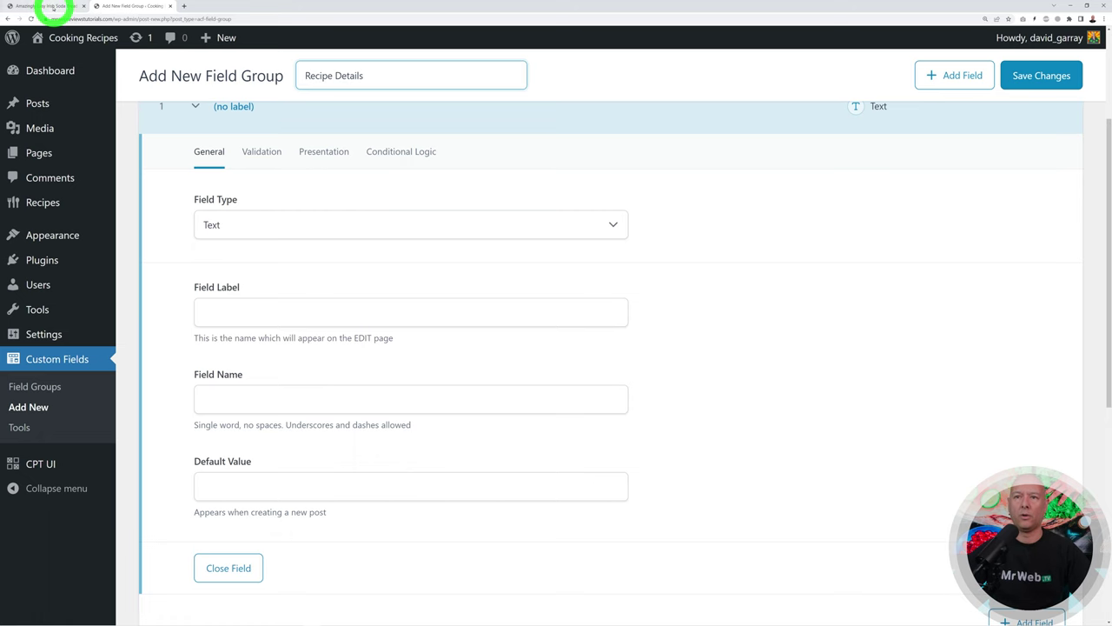
Examine the Allrecipes Irish soda bread page from title and description through times, servings, ingredients and directions.
left_click(51, 7)
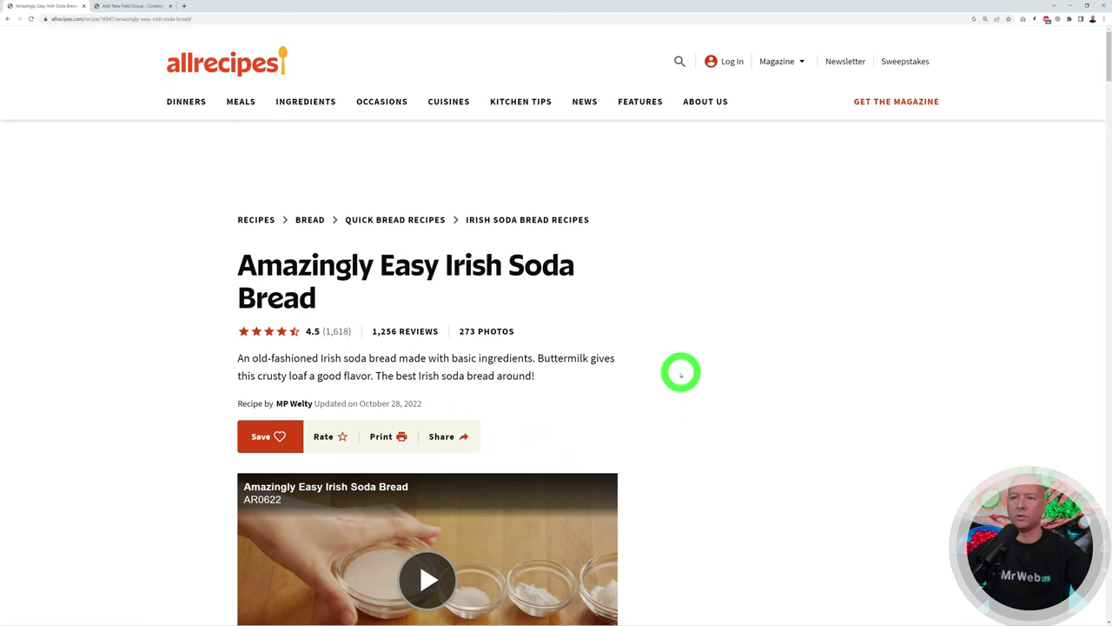
scroll(681, 373, "down", 2)
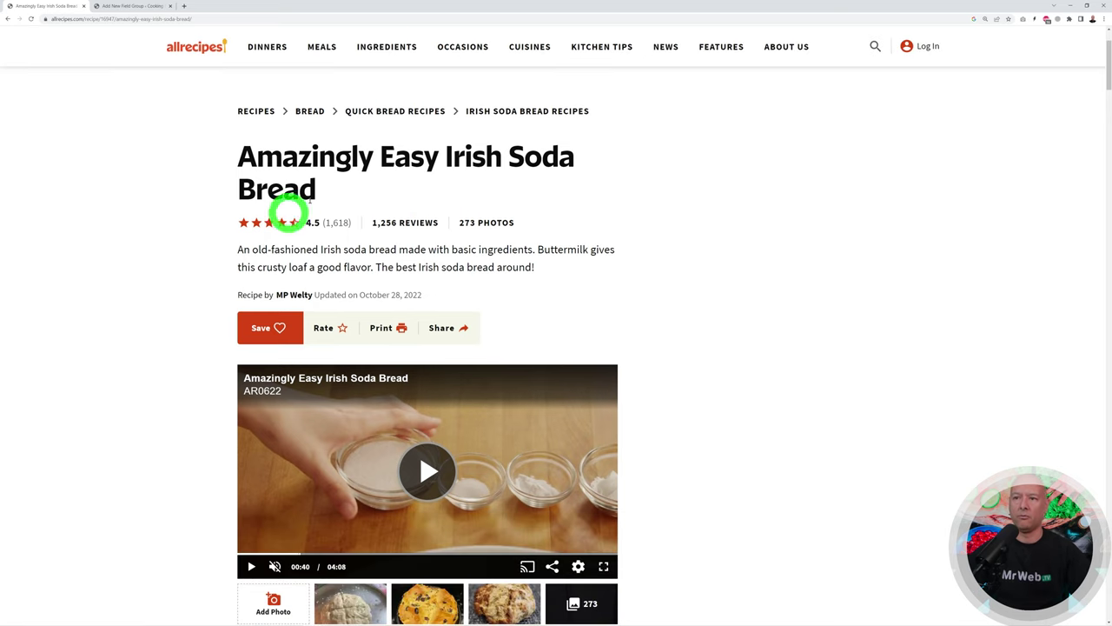
scroll(751, 357, "down", 2)
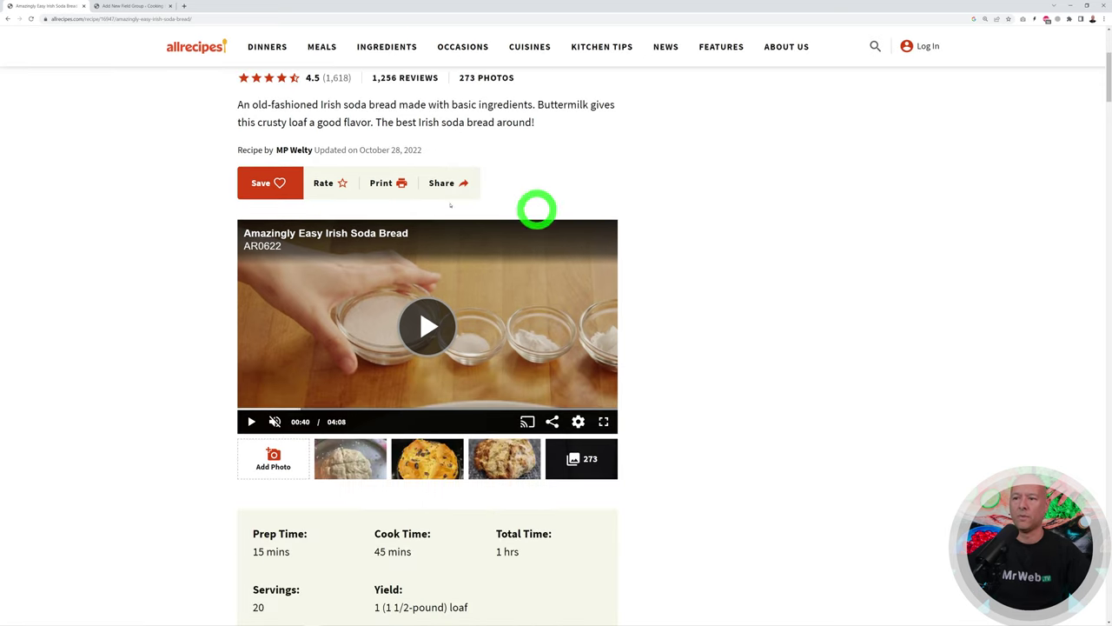
scroll(713, 449, "down", 4)
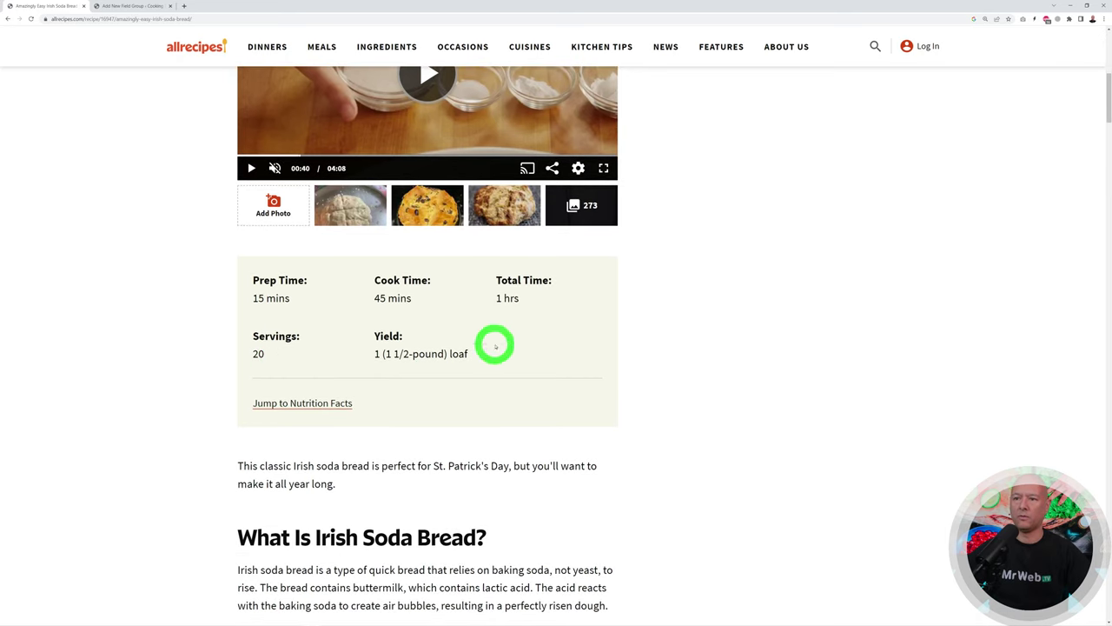
scroll(659, 421, "down", 13)
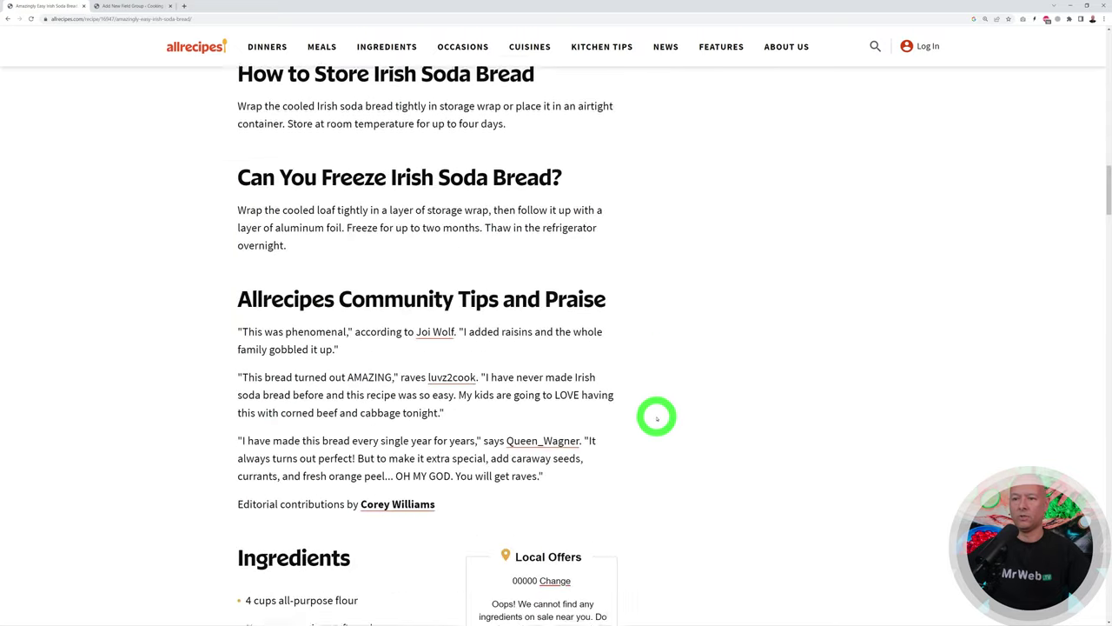
scroll(657, 418, "down", 5)
scroll(660, 410, "down", 3)
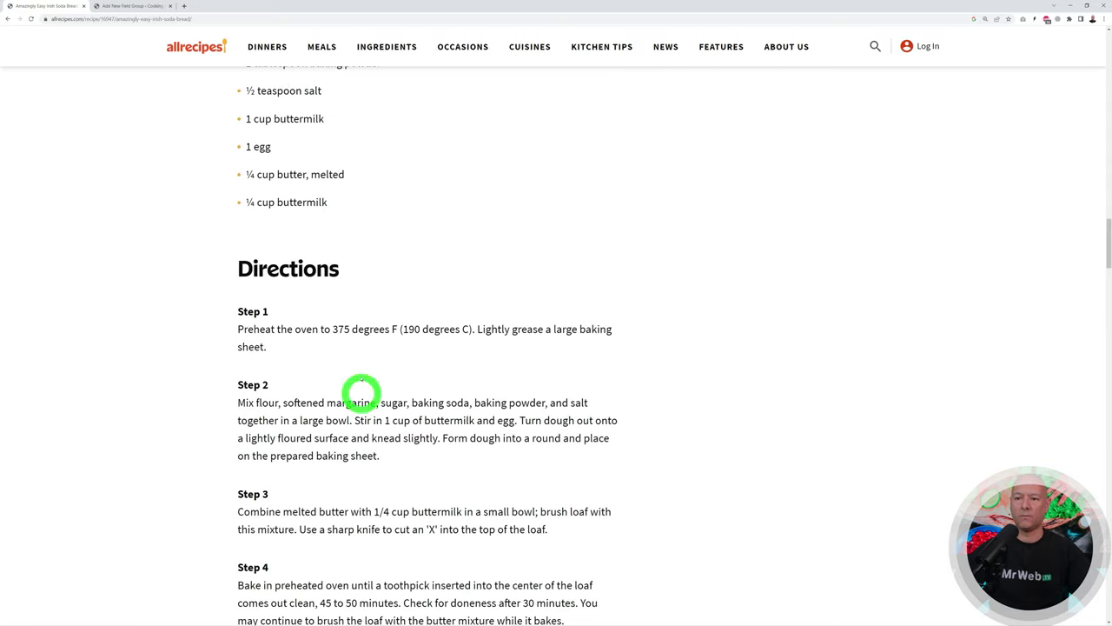
scroll(293, 457, "down", 3)
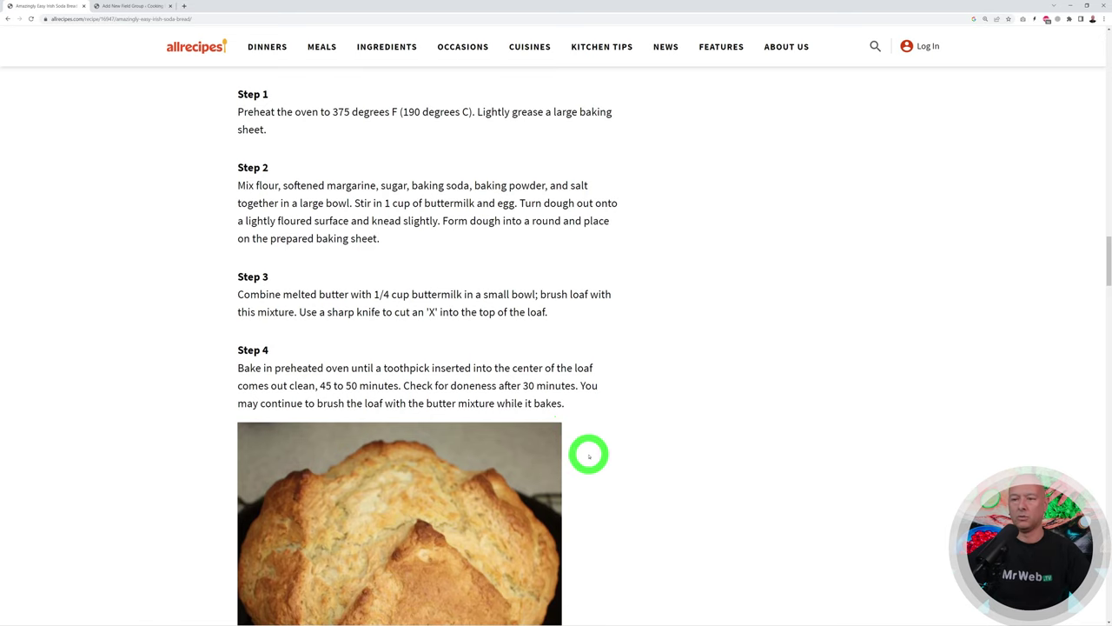
Back in the Recipe Details field group, make the first field a Text Area labelled Short Description and collapse it.
left_click(113, 6)
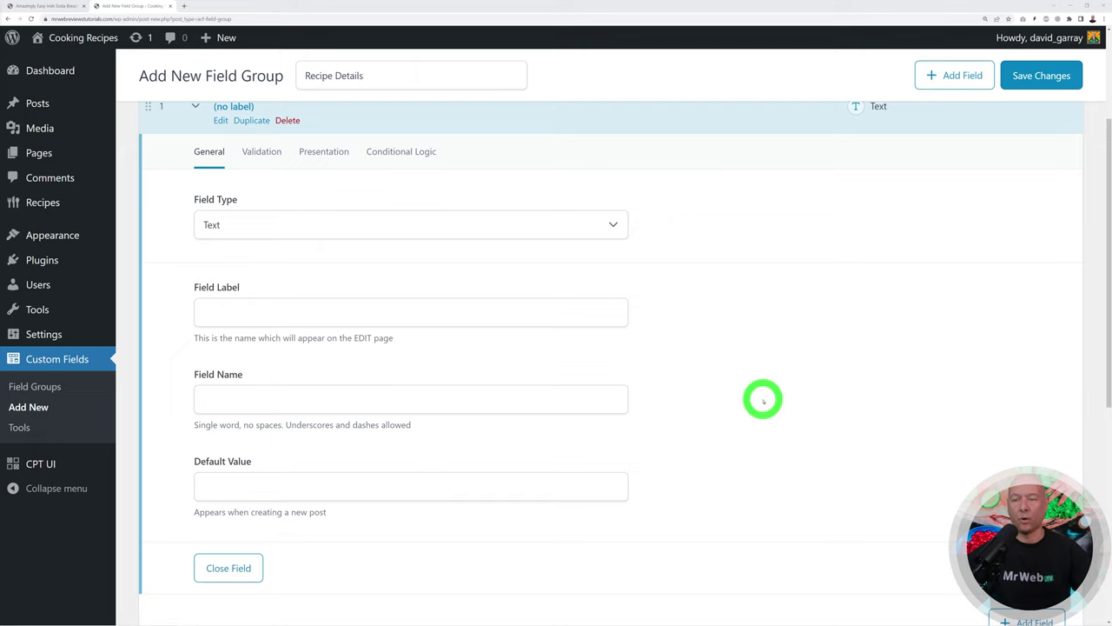
left_click(615, 231)
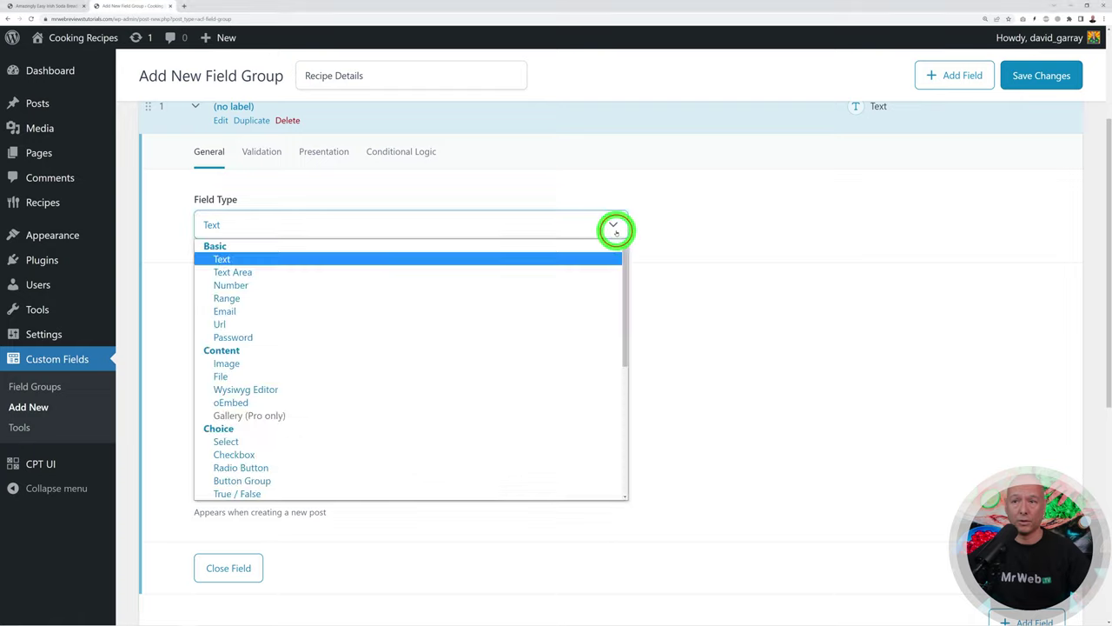
left_click(255, 274)
left_click(293, 314)
type("Short Description")
left_click(741, 336)
scroll(758, 339, "down", 1)
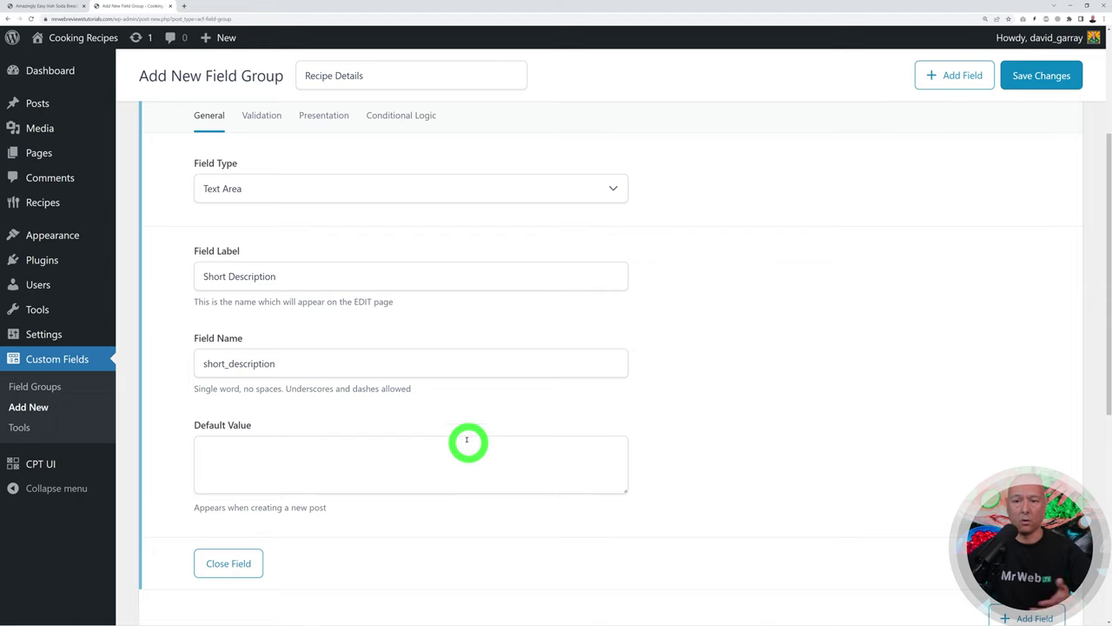
left_click(243, 555)
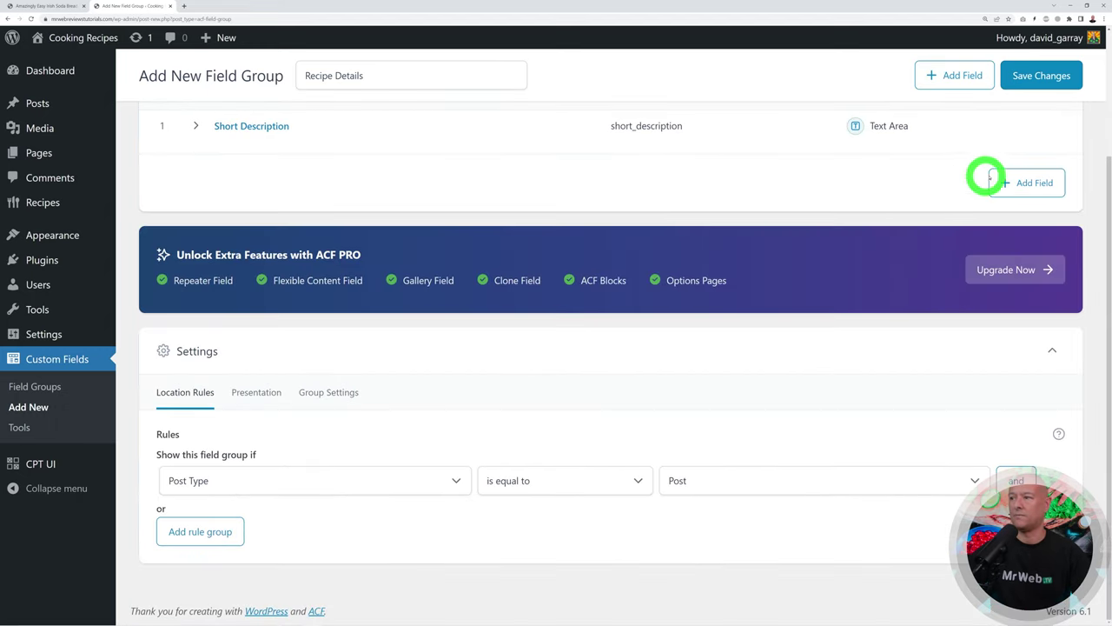
Add a second field of type Text labelled Prep Time, consulting the time details on the Allrecipes page.
left_click(1025, 182)
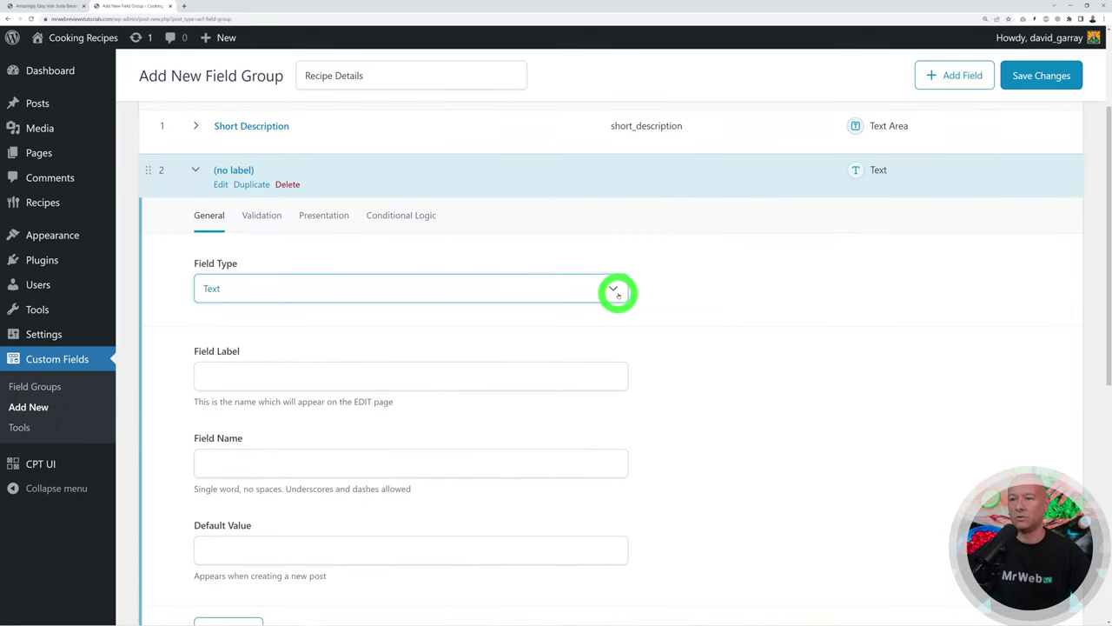
left_click(41, 7)
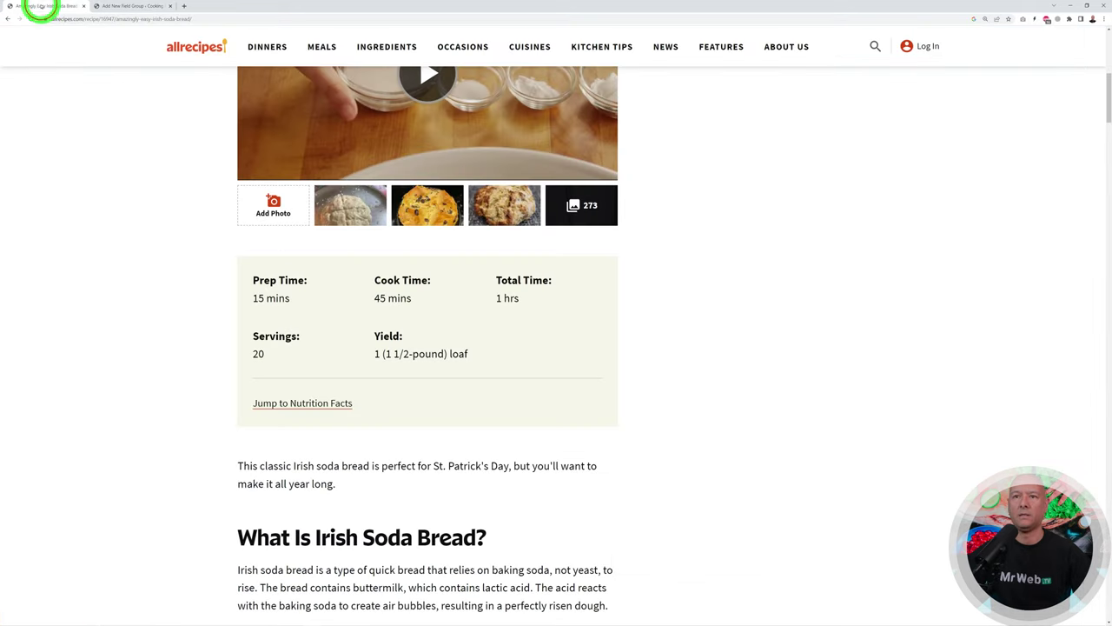
scroll(653, 352, "up", 3)
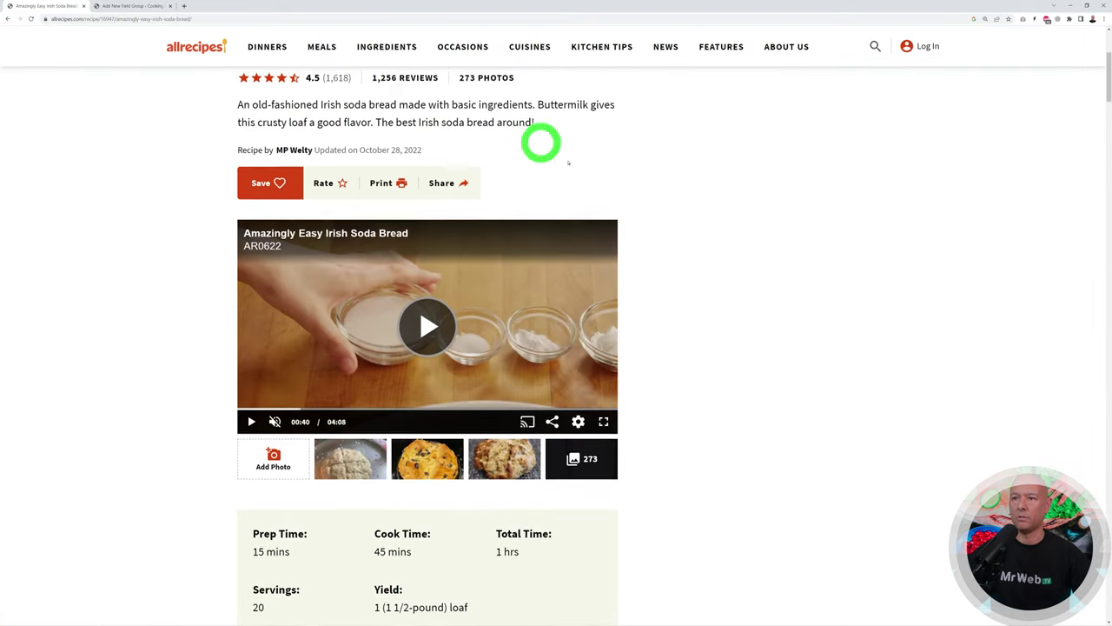
scroll(719, 301, "down", 2)
scroll(292, 280, "down", 1)
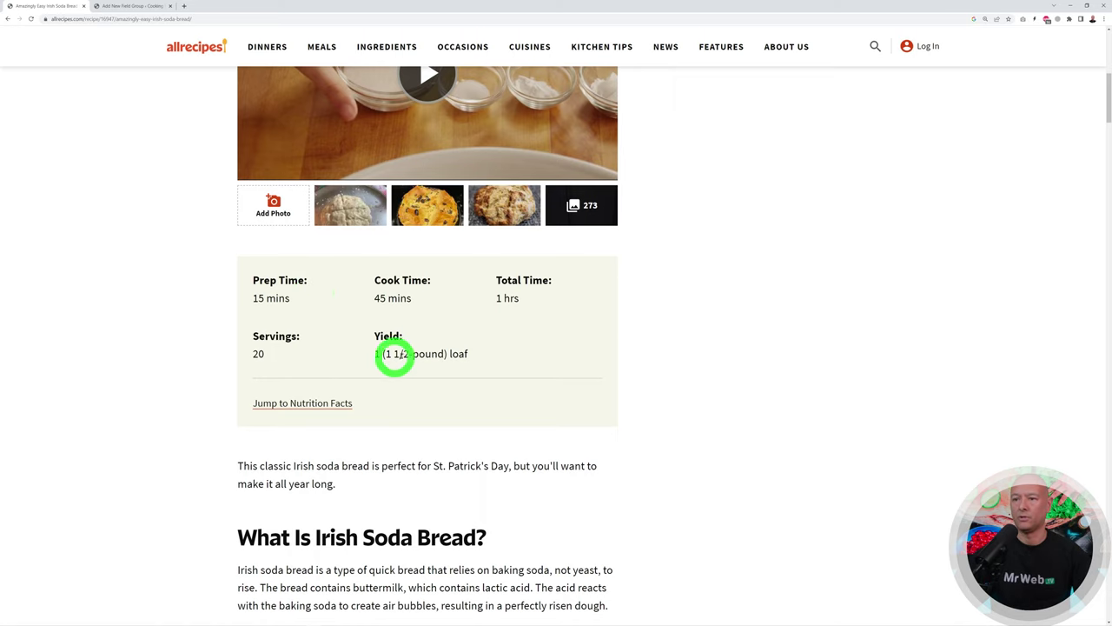
left_click_drag(253, 280, 296, 280)
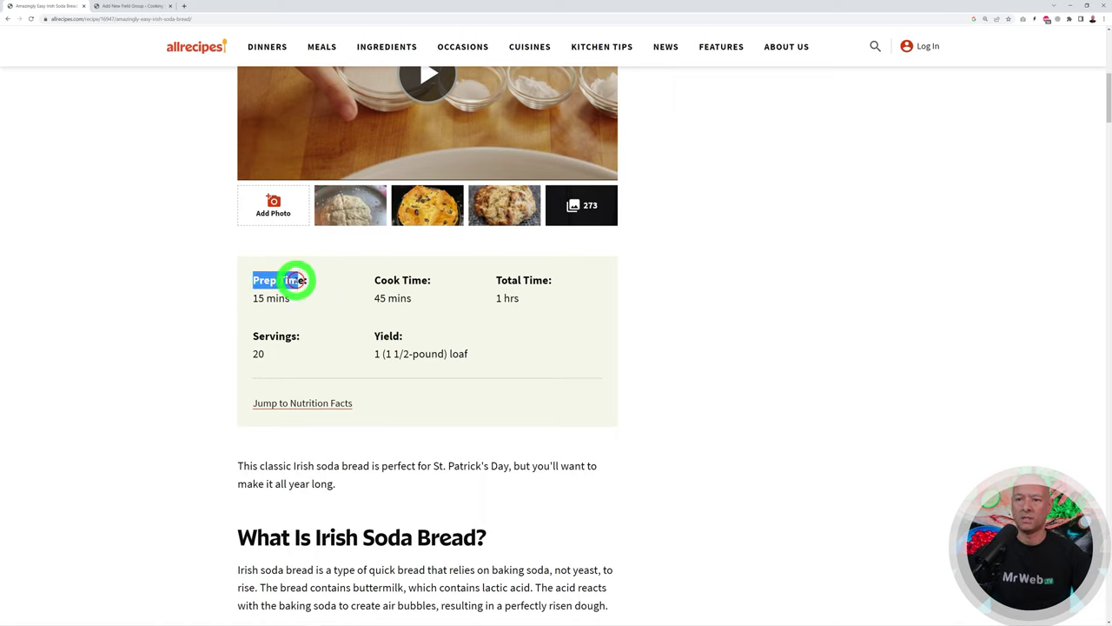
left_click(45, 332)
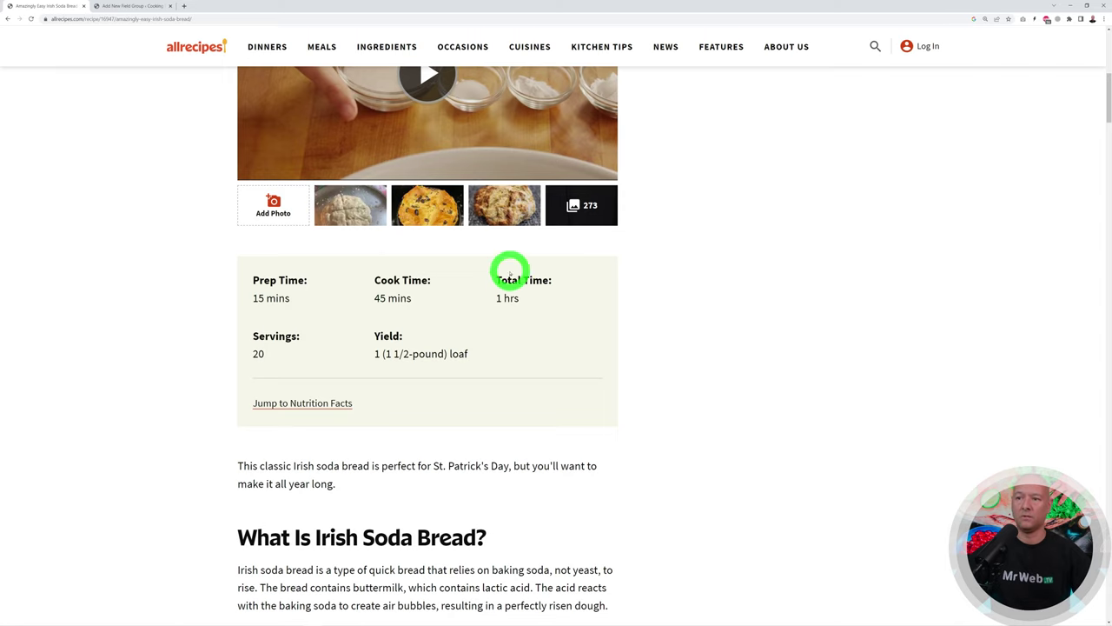
left_click(119, 6)
left_click(365, 369)
type("Prep Time")
left_click(793, 422)
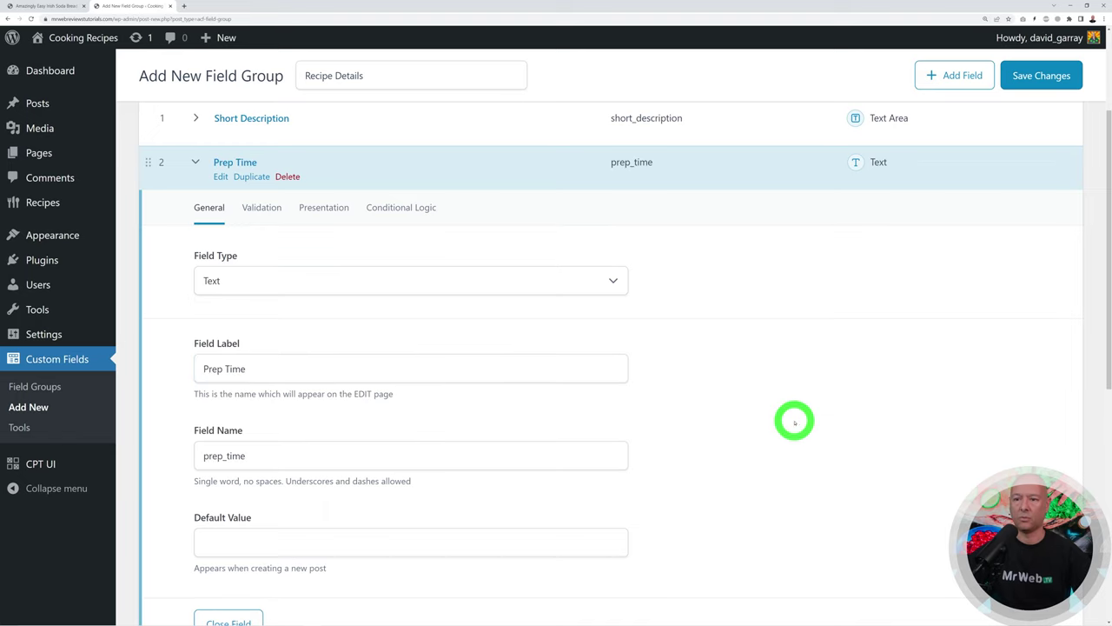
Set the Prep Time field's wrapper width to 33% and collapse the field.
left_click(323, 210)
scroll(639, 379, "down", 3)
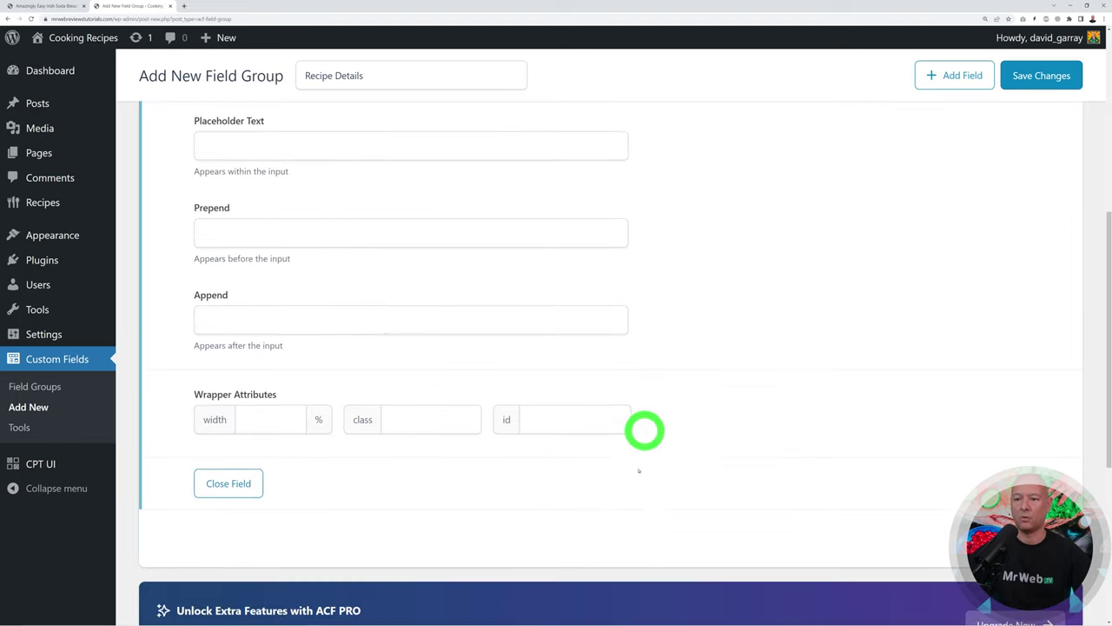
left_click(261, 418)
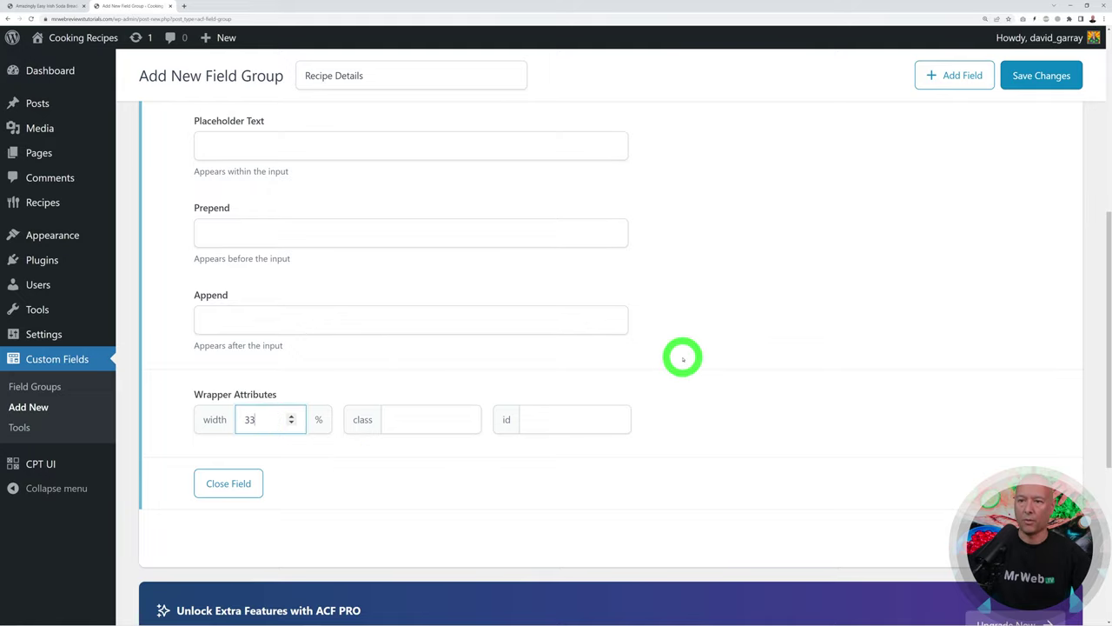
left_click(243, 484)
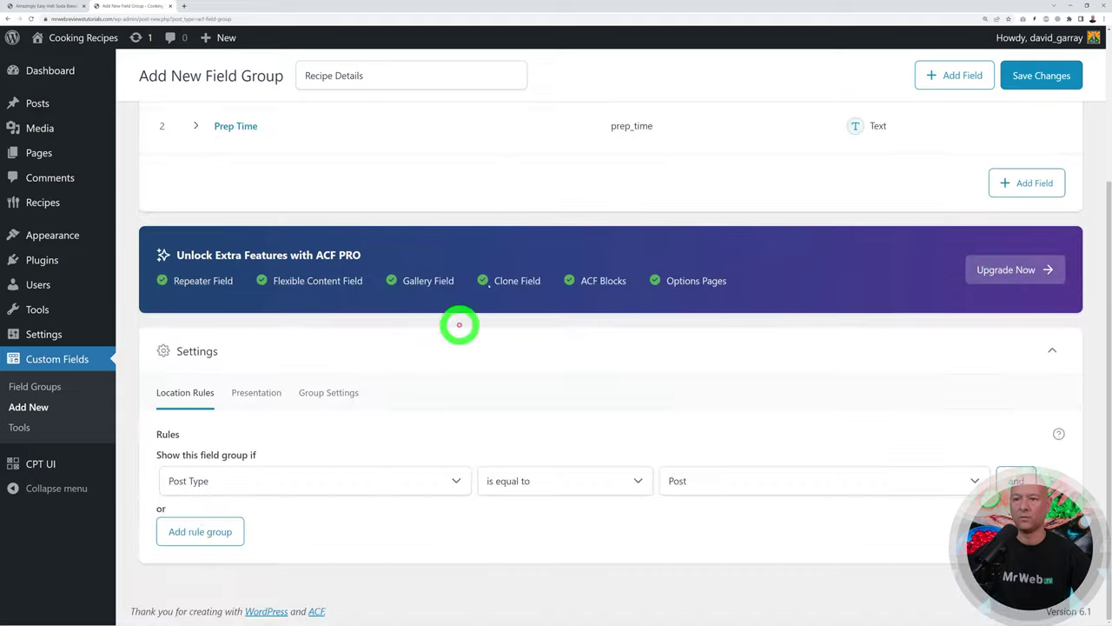
Add a third field of type Text labelled Cook Time, consulting the time details on the Allrecipes page.
left_click(1027, 184)
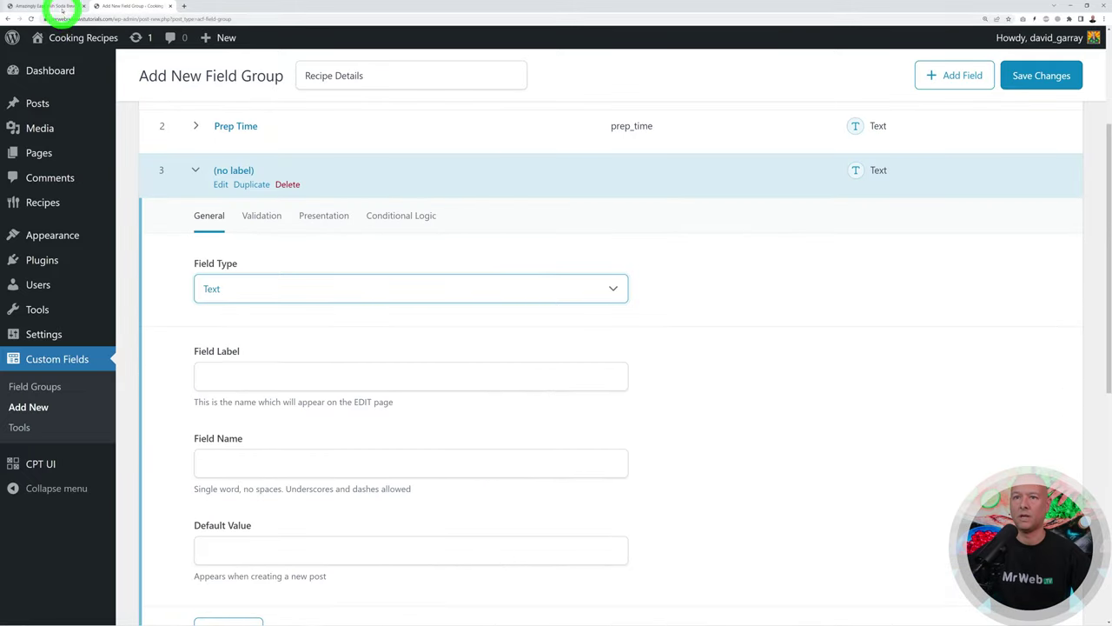
left_click(61, 6)
left_click_drag(380, 279, 424, 280)
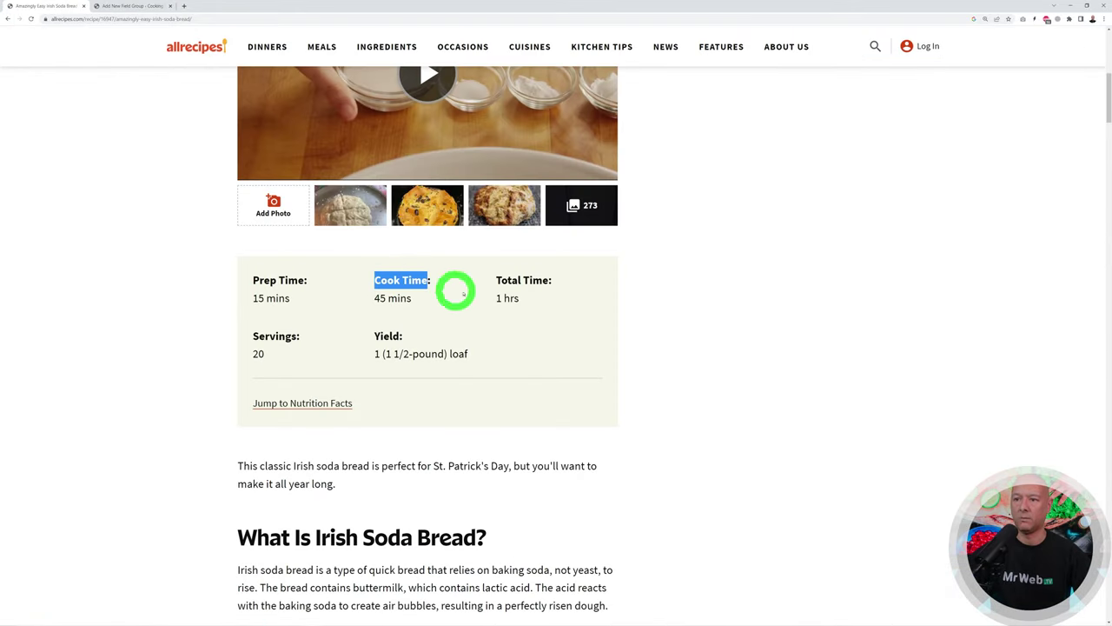
left_click(129, 7)
left_click(348, 374)
type("Cook Time")
Set the Cook Time field's wrapper width to match the Prep Time field and collapse the field.
left_click(326, 217)
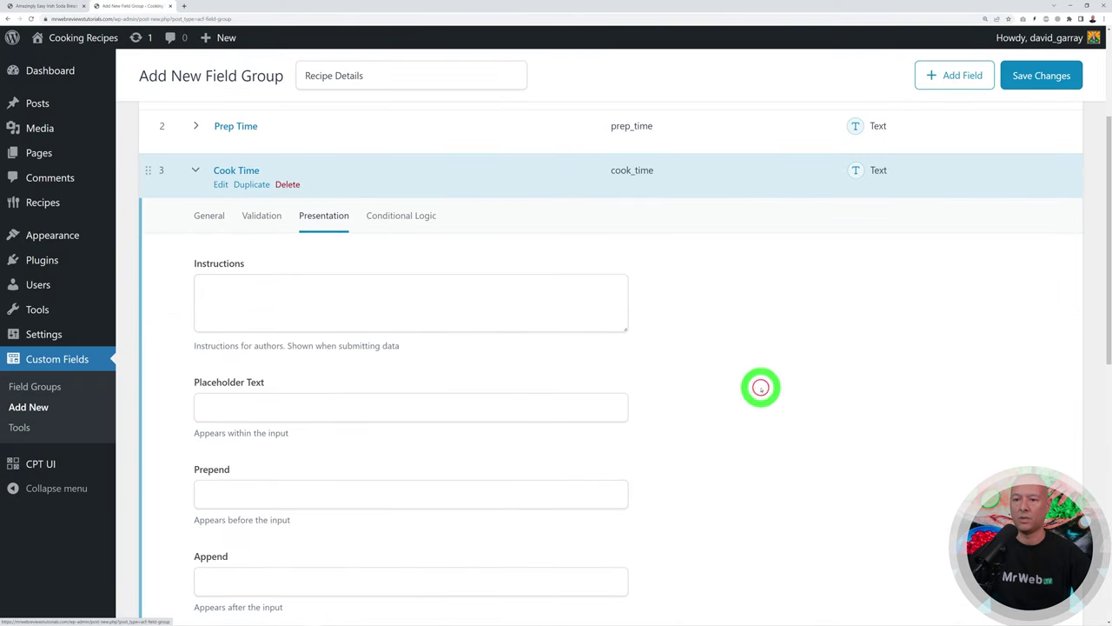
scroll(756, 387, "down", 3)
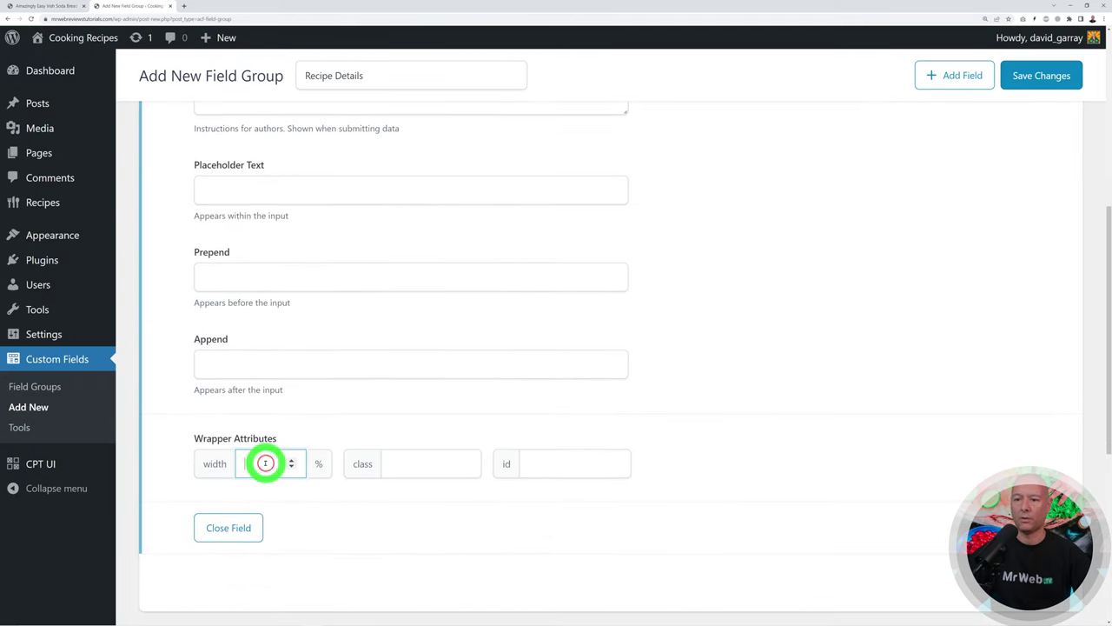
left_click(248, 529)
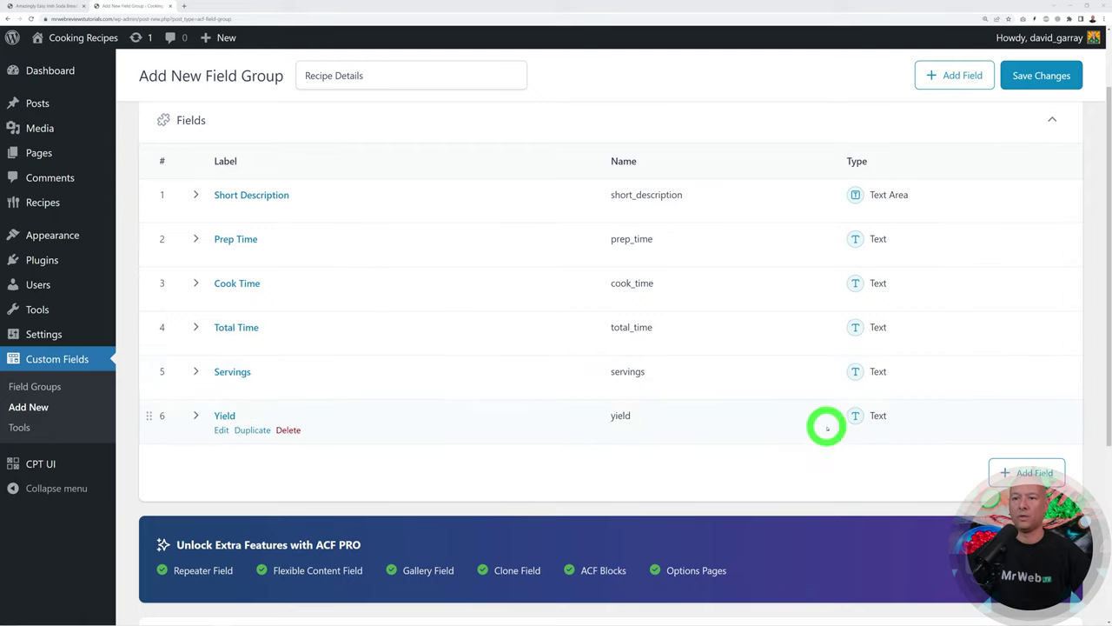
Add a seventh field of type Text Area labelled Ingredients below Yield and collapse it.
left_click(996, 465)
scroll(551, 305, "down", 2)
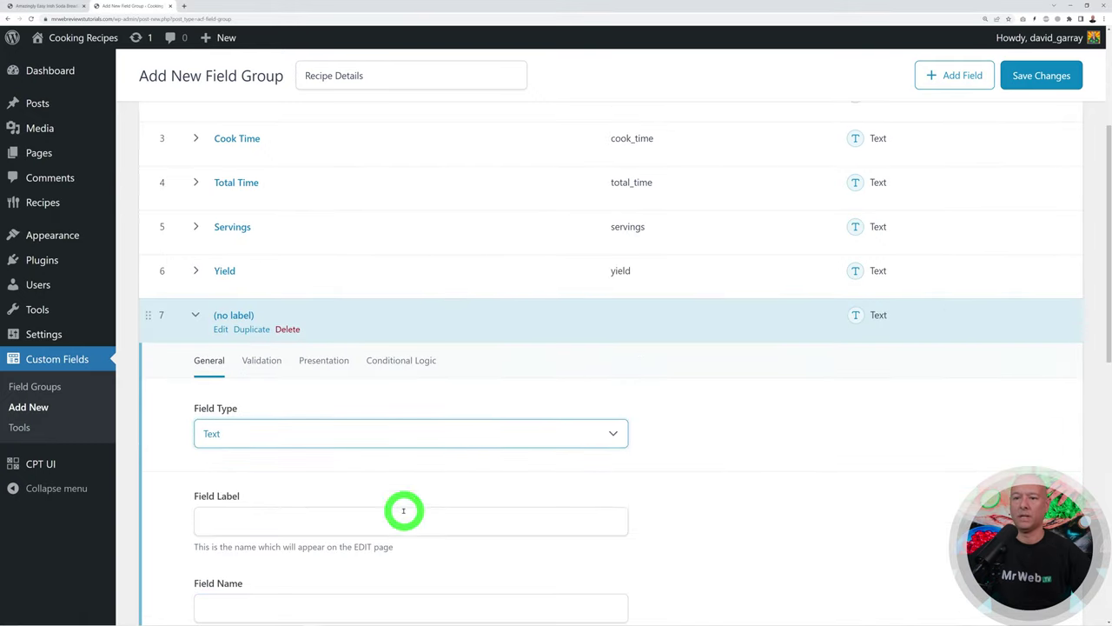
scroll(712, 434, "down", 1)
left_click(614, 325)
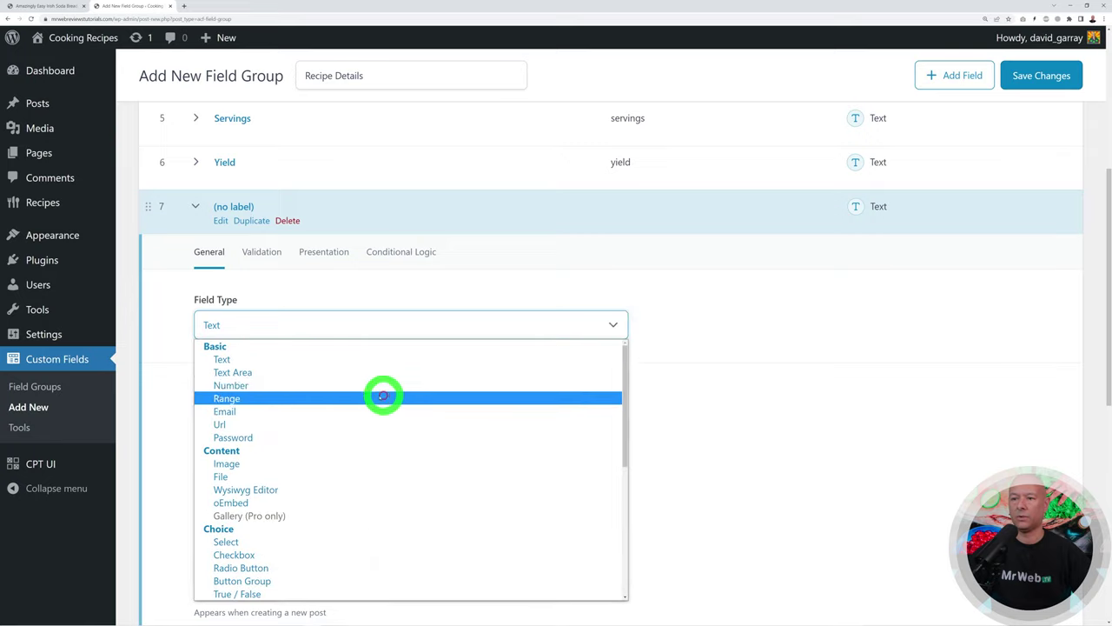
left_click(339, 372)
left_click(369, 413)
type("Ingredients")
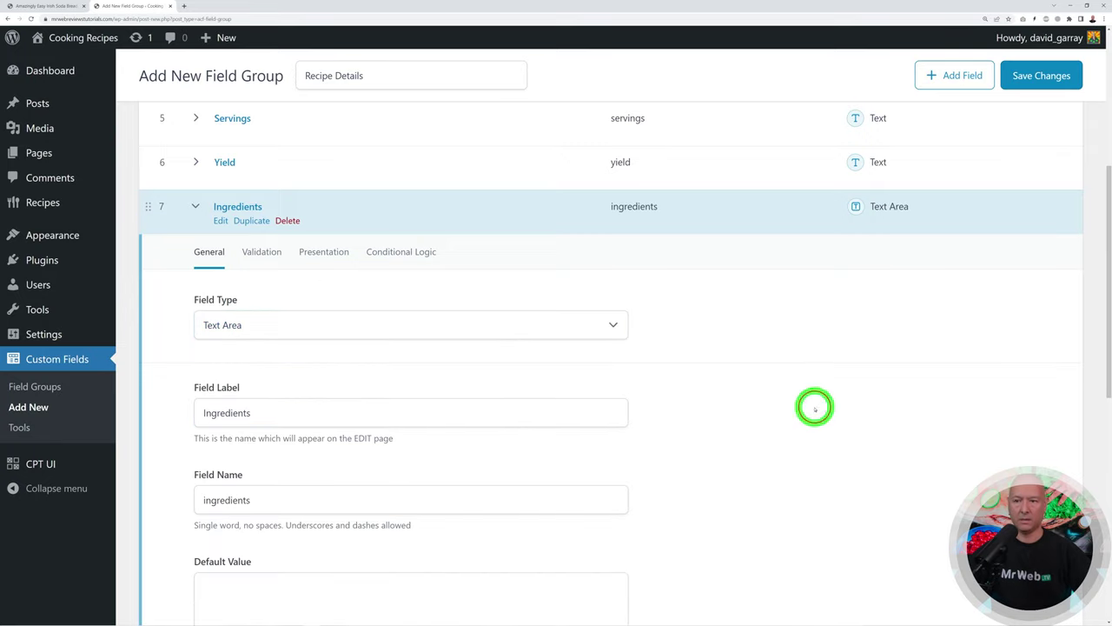
scroll(815, 409, "down", 2)
scroll(510, 325, "up", 2)
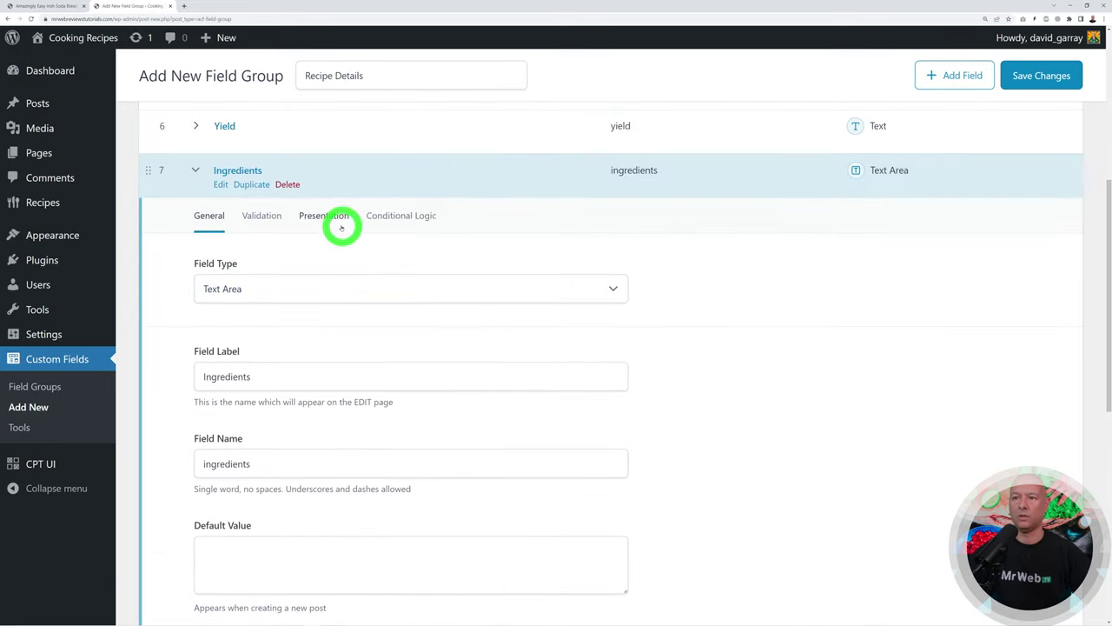
scroll(730, 403, "down", 2)
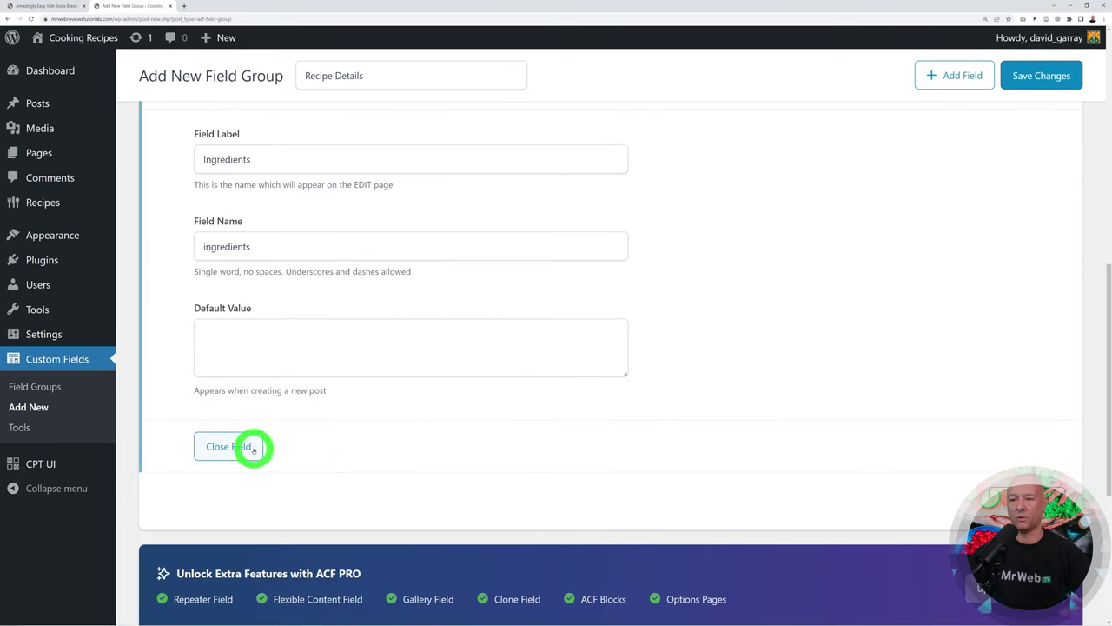
left_click(253, 448)
Add an eighth field of type Text Area labelled Directions below Ingredients and collapse it.
scroll(765, 400, "up", 2)
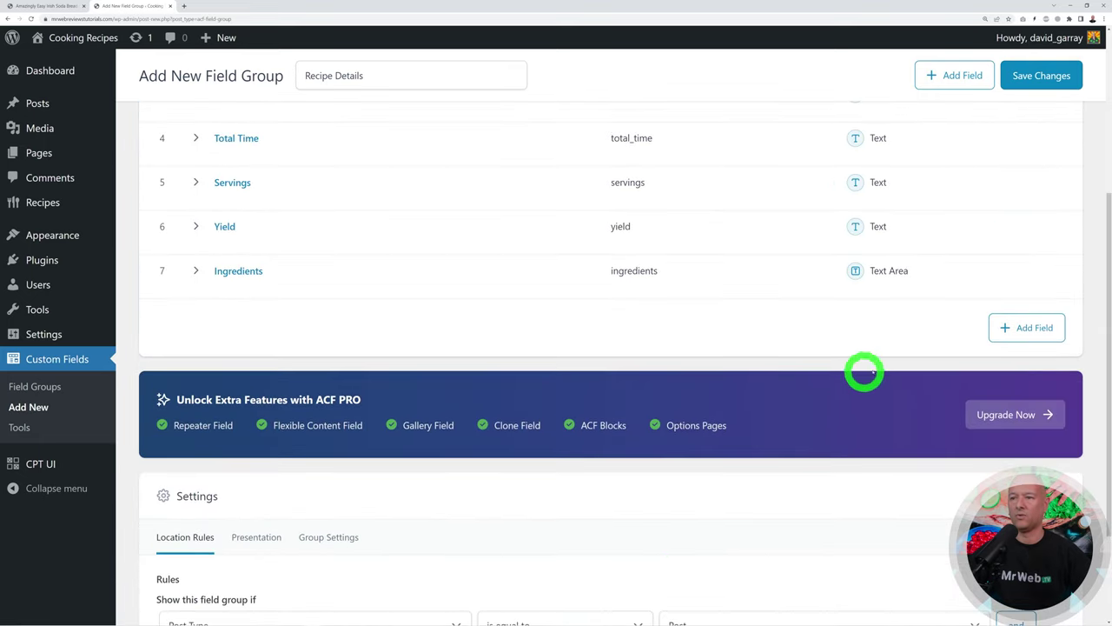
left_click(1004, 327)
scroll(530, 408, "down", 1)
left_click(577, 360)
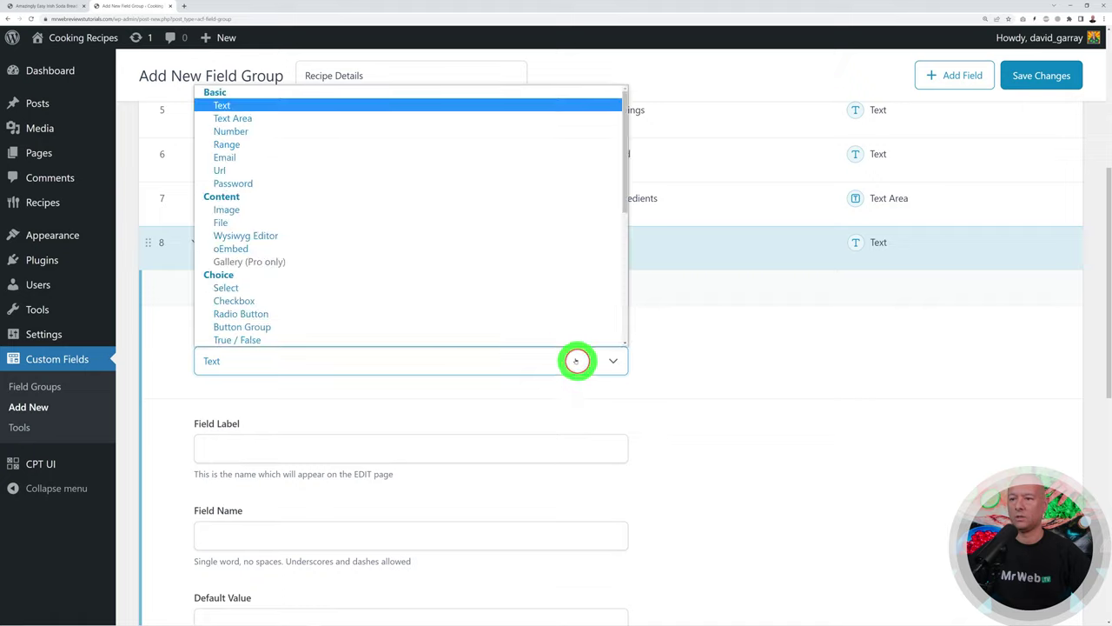
left_click(252, 117)
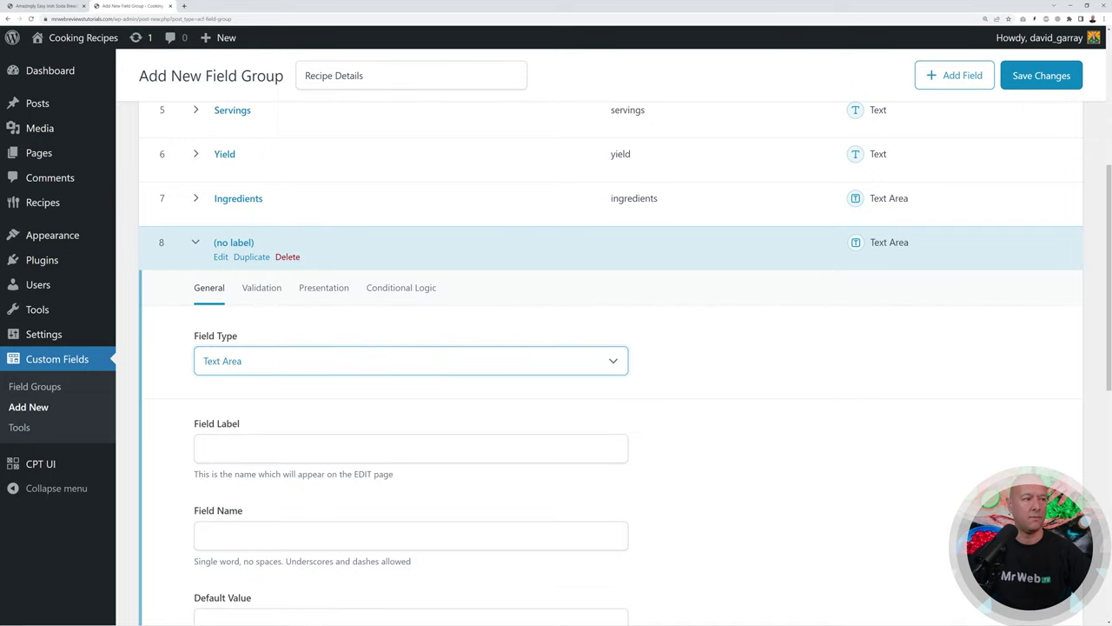
left_click(305, 443)
type("Directions")
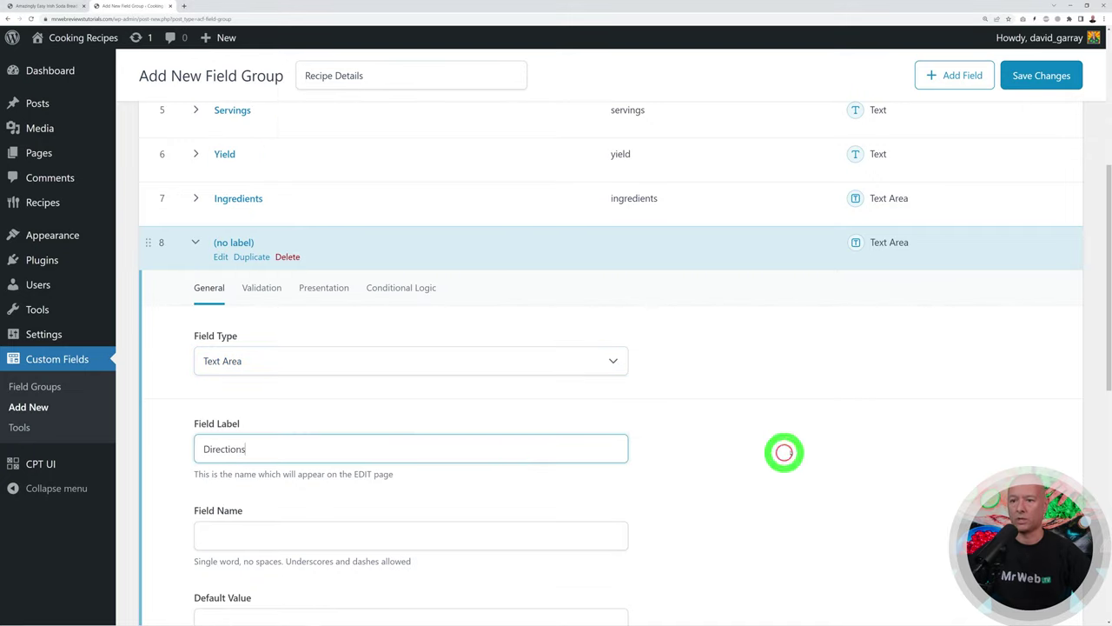
scroll(786, 448, "down", 3)
left_click(229, 518)
Set the location rule to show the field group when Post Type is equal to Recipe, and save the field group.
scroll(617, 470, "up", 4)
scroll(615, 476, "up", 1)
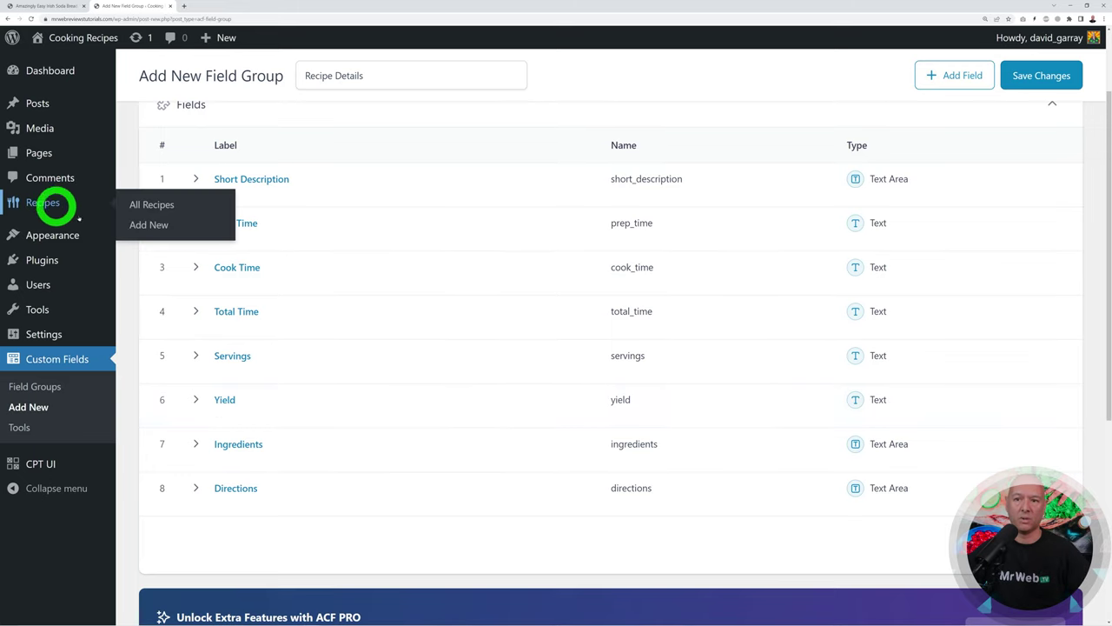
scroll(444, 344, "down", 4)
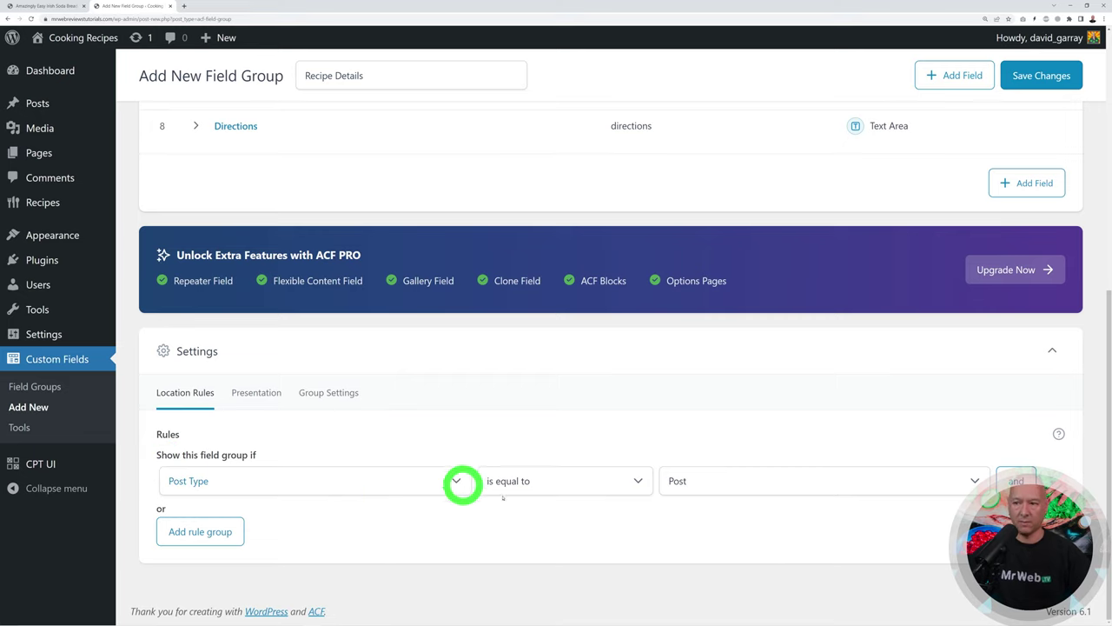
left_click(829, 476)
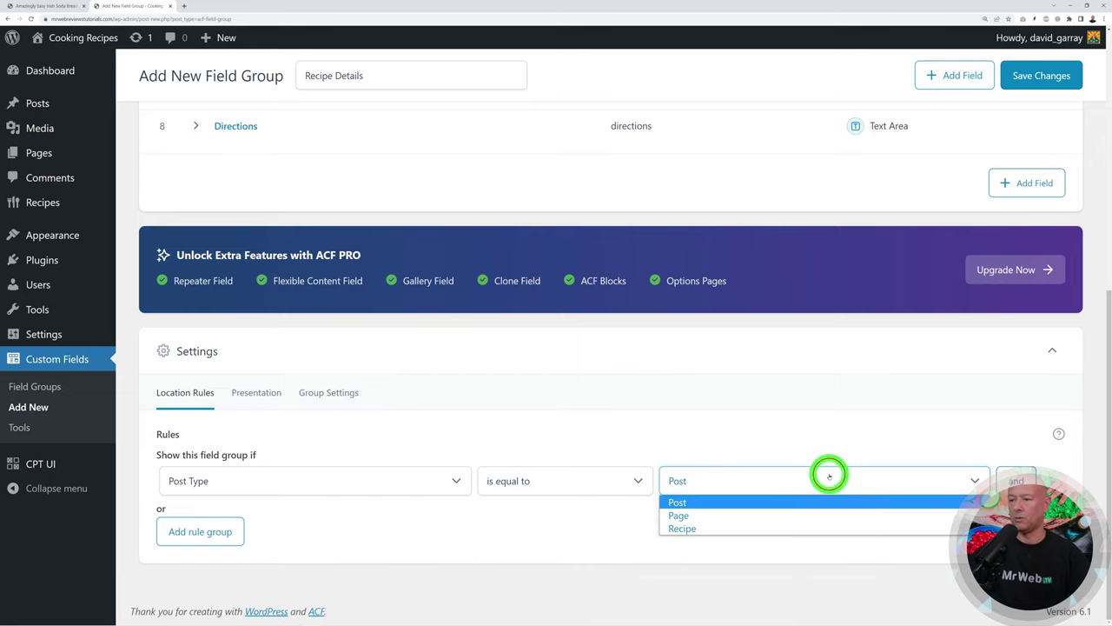
left_click(752, 528)
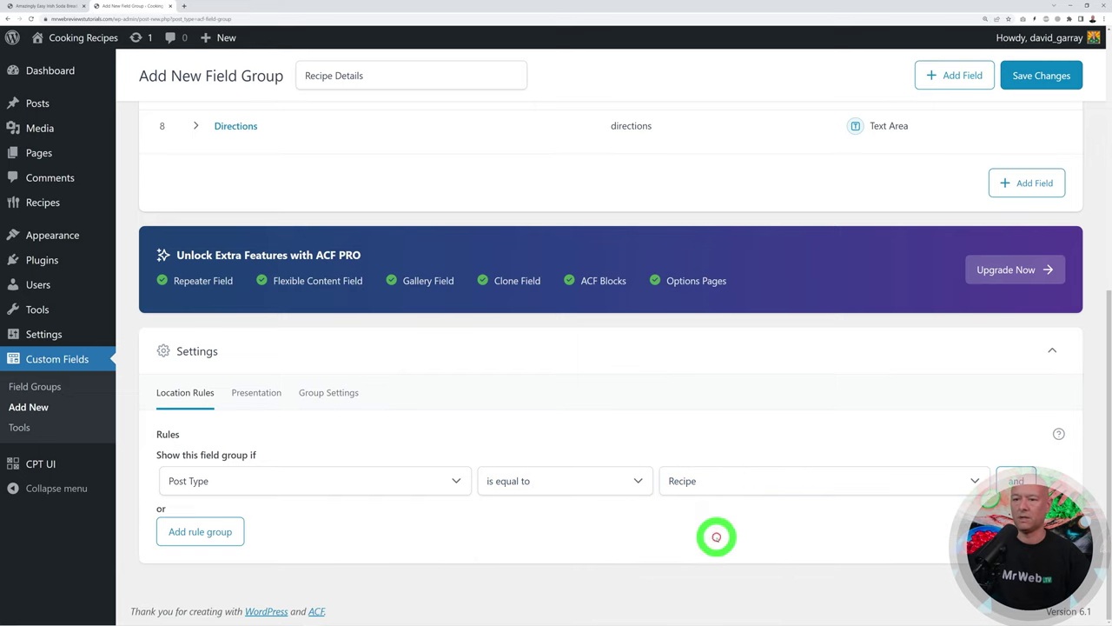
left_click(1052, 75)
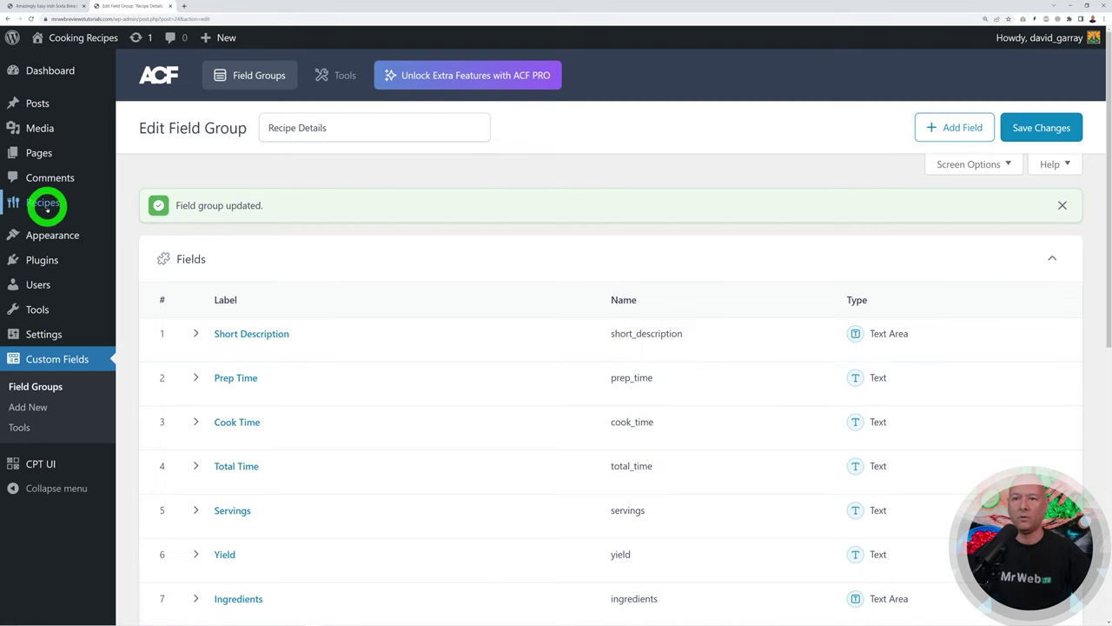
Open a new recipe and examine its title, content area and Recipe Details fields from Short Description through Directions.
mouse_move(44, 203)
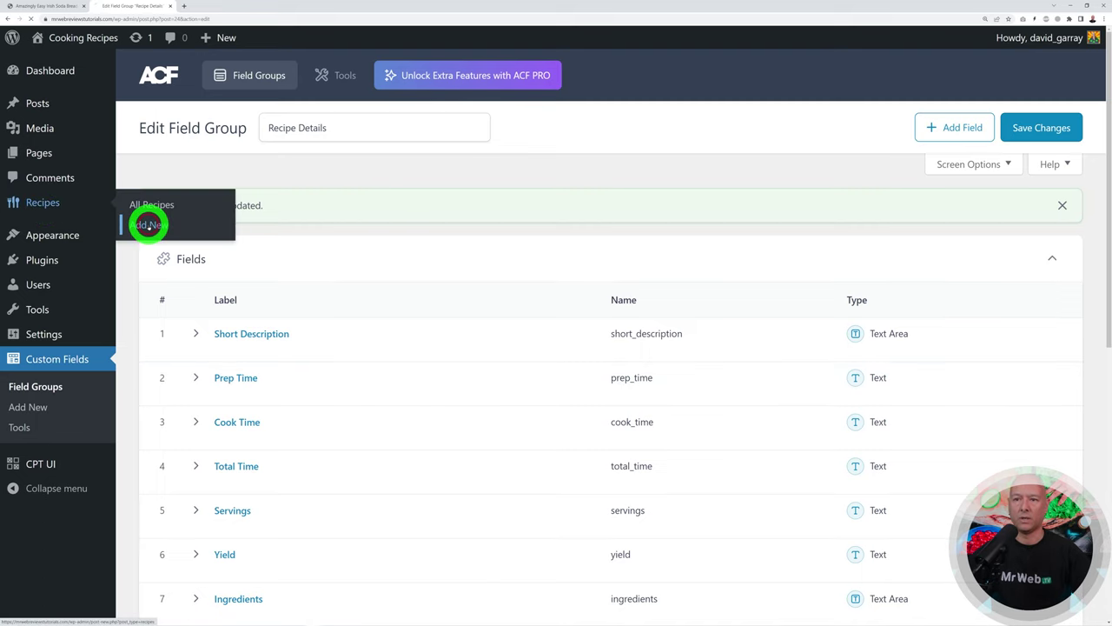
left_click(149, 225)
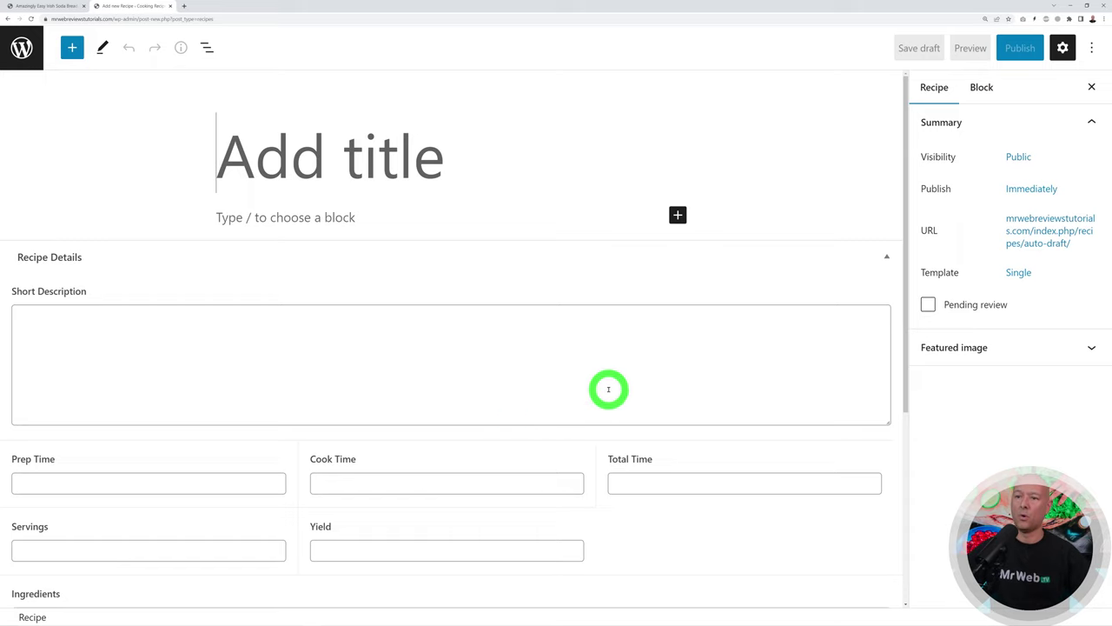
scroll(615, 372, "down", 2)
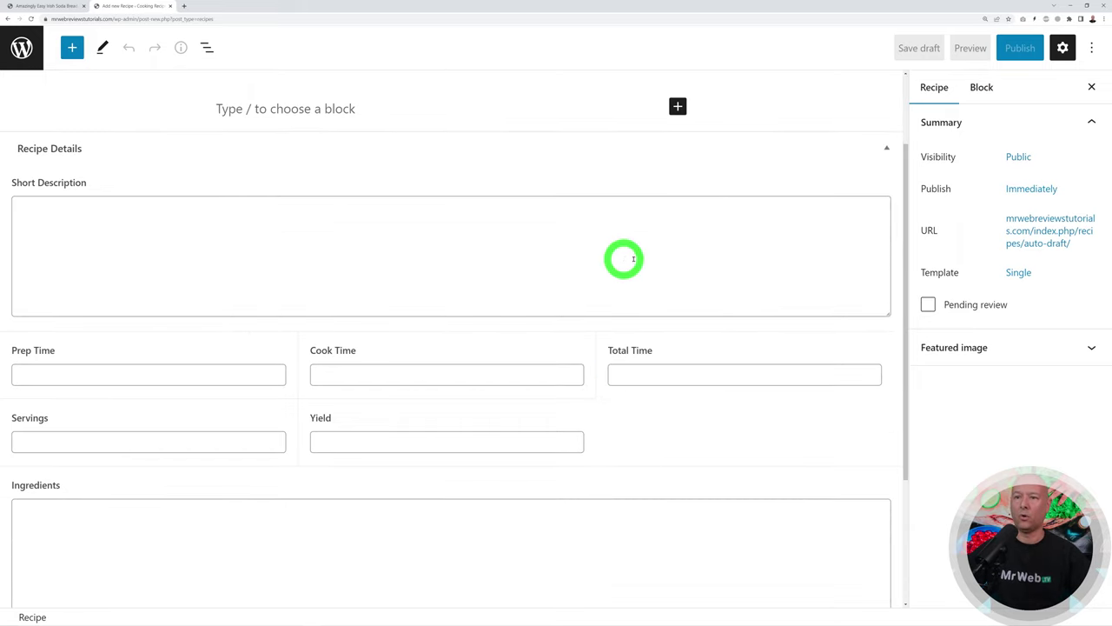
scroll(653, 281, "up", 2)
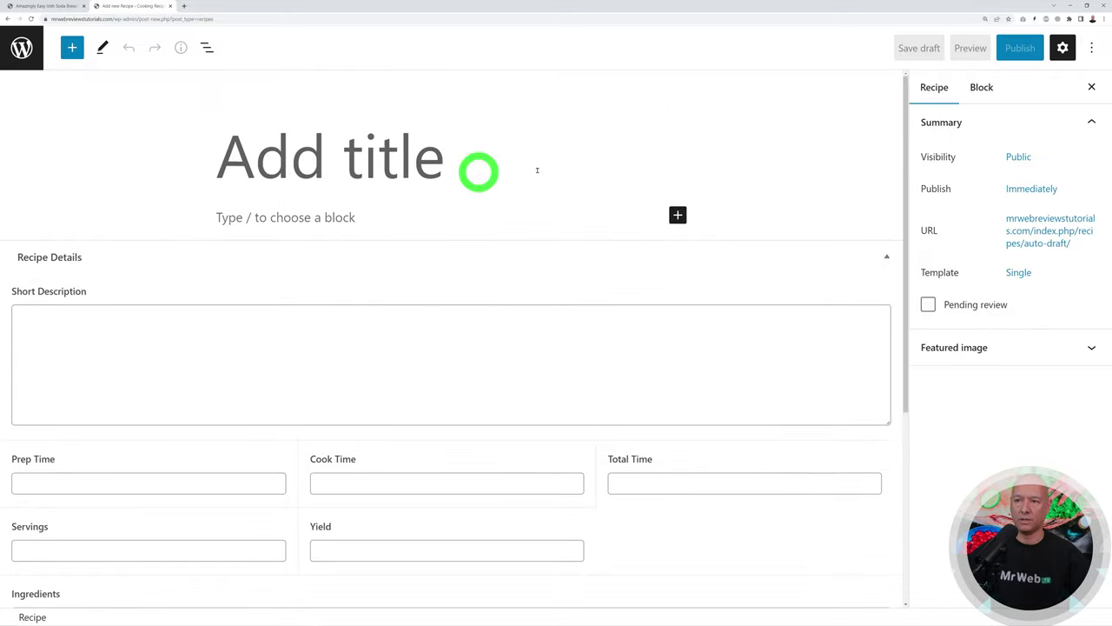
scroll(479, 171, "down", 1)
scroll(90, 288, "down", 3)
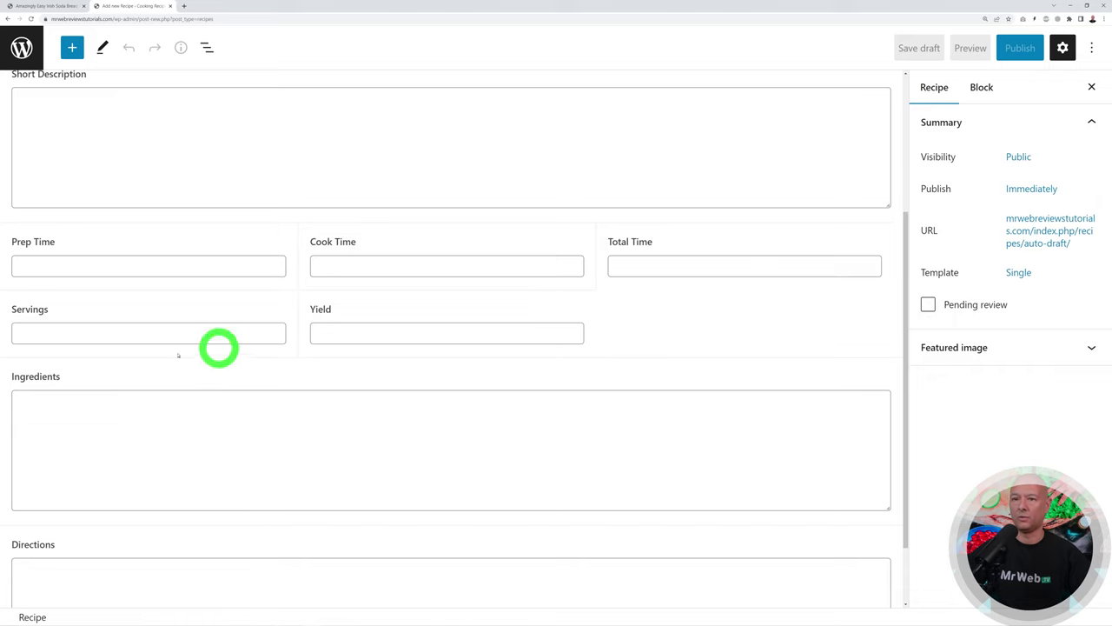
scroll(278, 338, "down", 2)
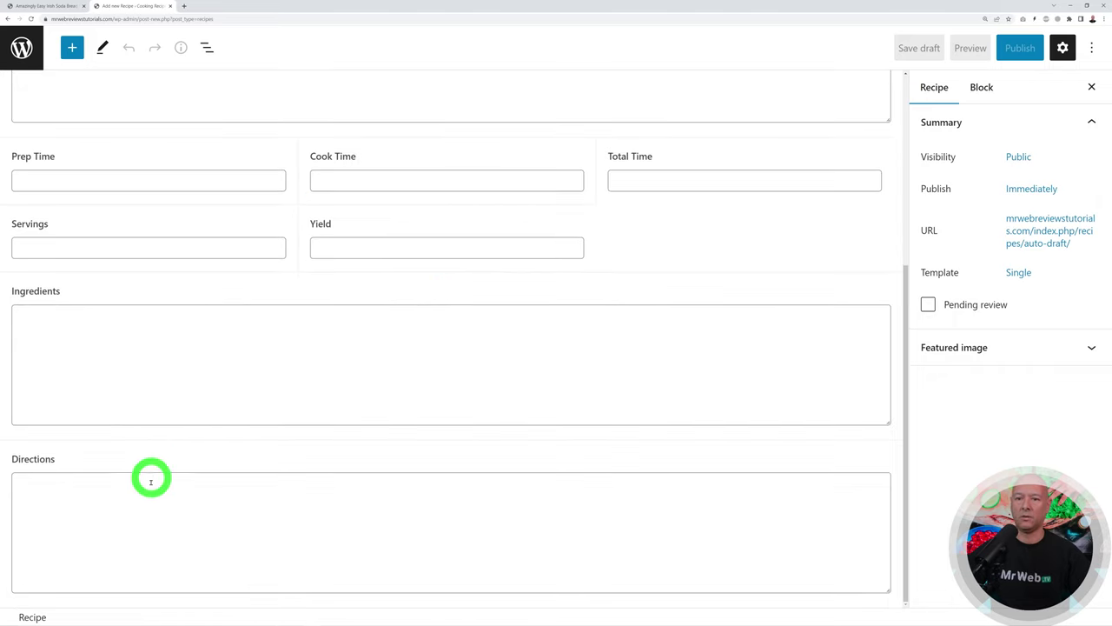
scroll(339, 513, "up", 4)
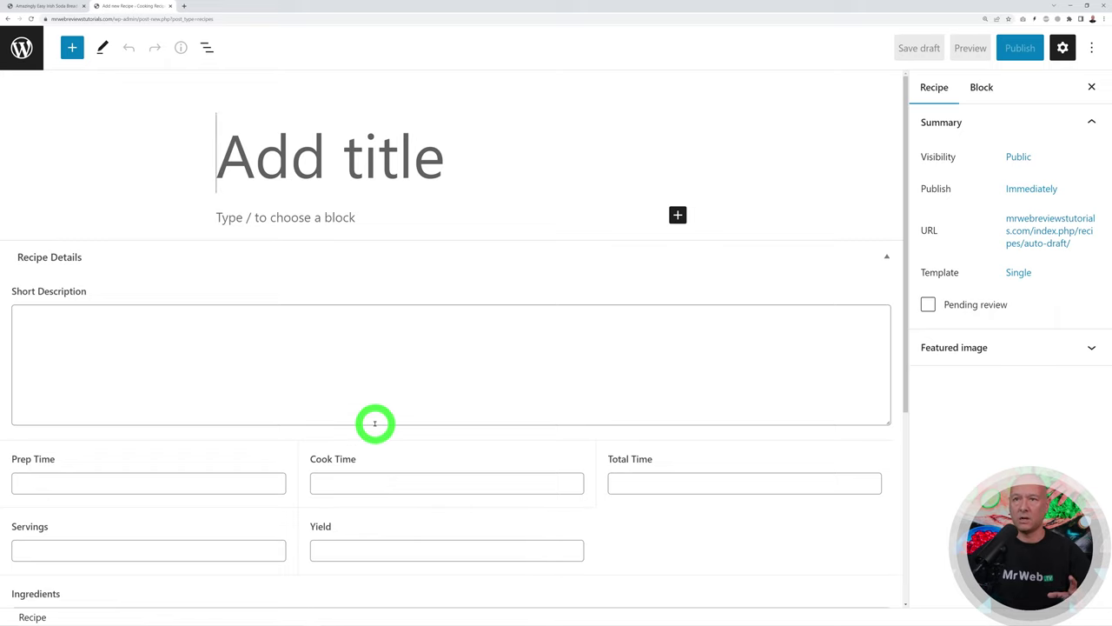
Leave the recipe editor and open the existing Recipes post type for editing in CPT UI.
left_click(22, 47)
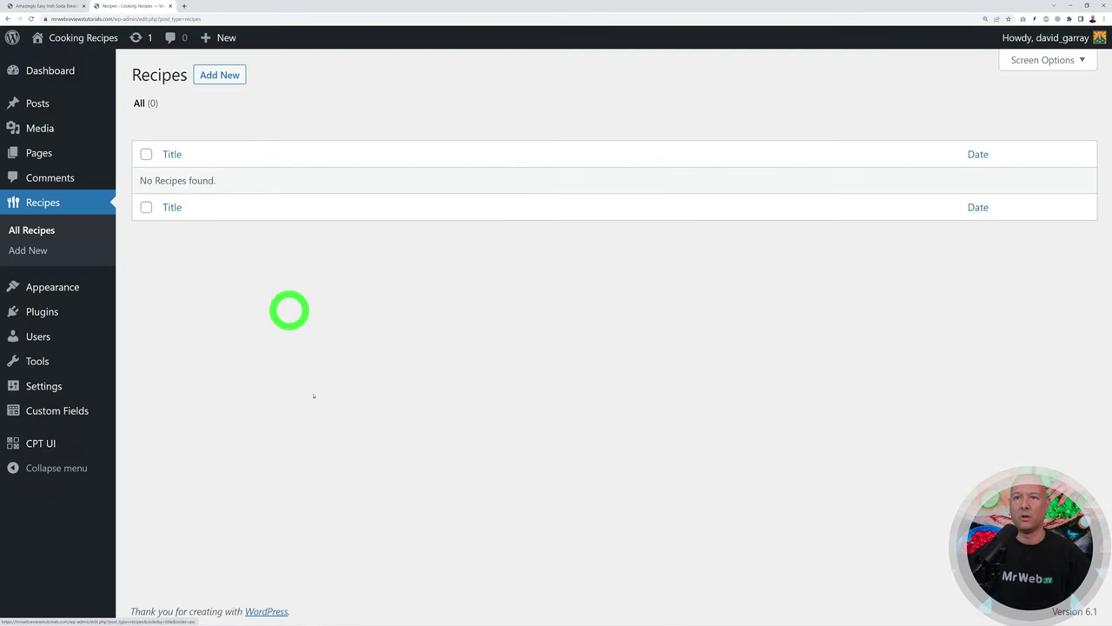
mouse_move(48, 448)
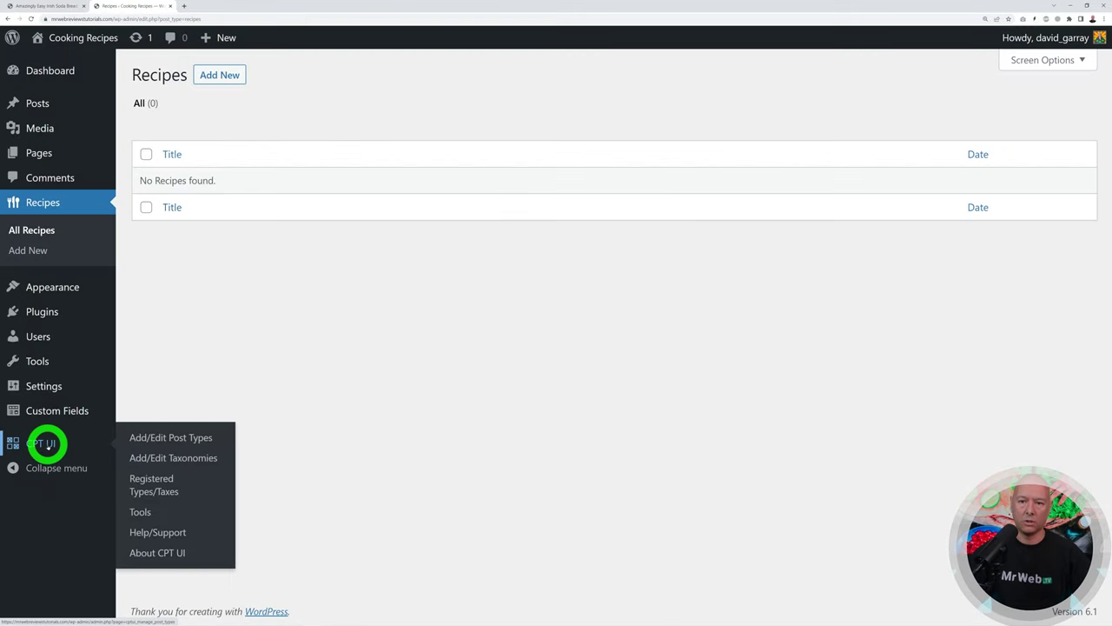
left_click(173, 439)
left_click(296, 111)
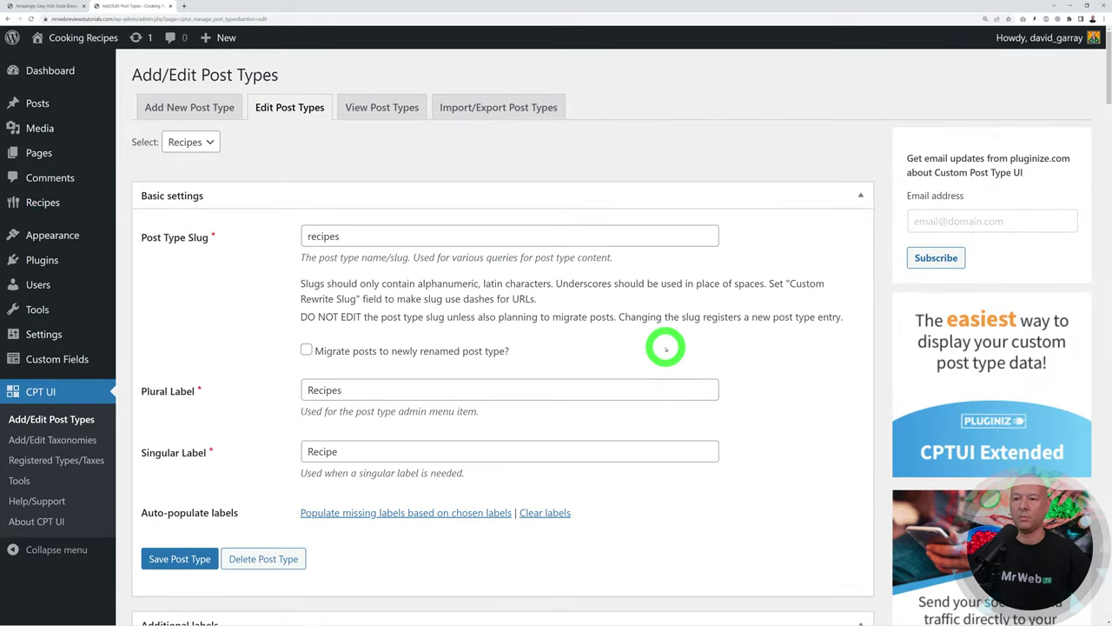
Disable Editor support for the Recipes post type, keeping Title and Featured Image, and save the post type.
scroll(660, 357, "down", 10)
scroll(643, 378, "down", 20)
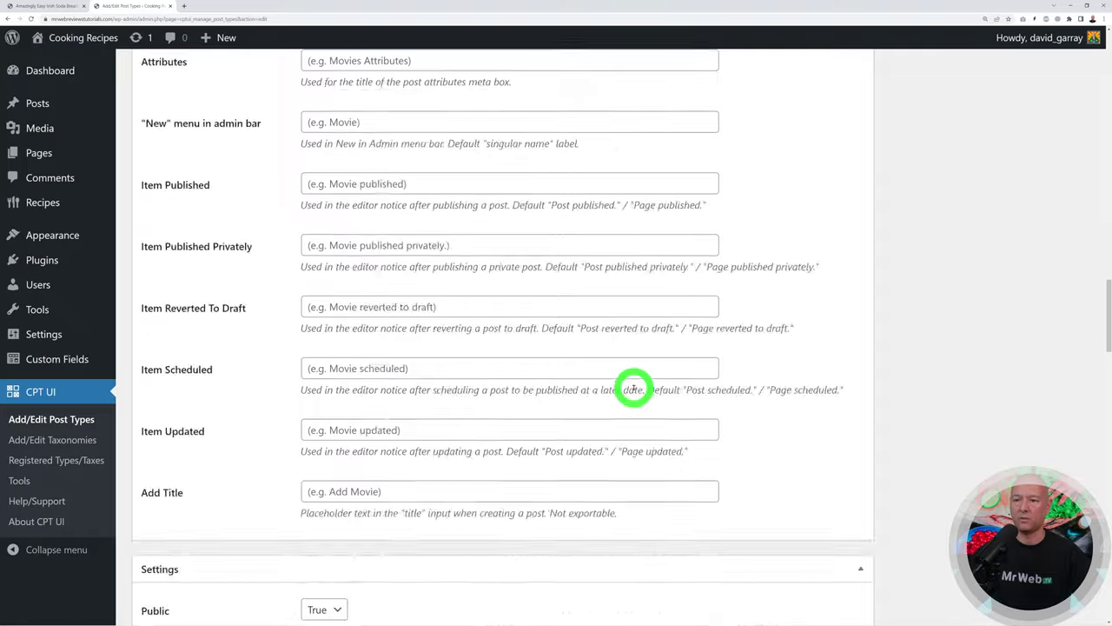
scroll(622, 398, "down", 20)
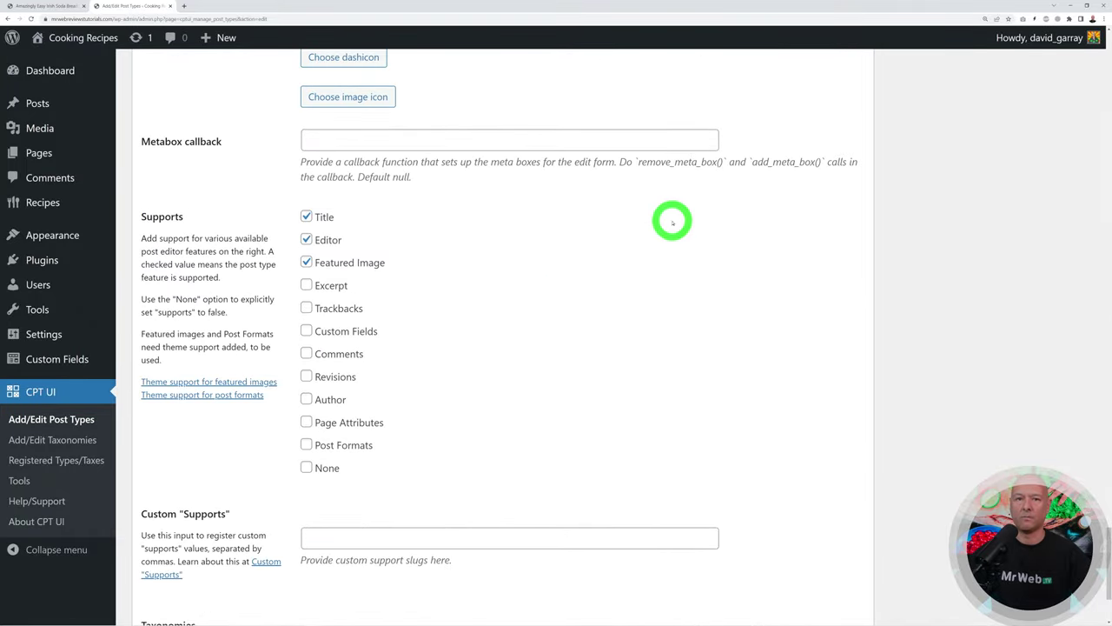
left_click(306, 239)
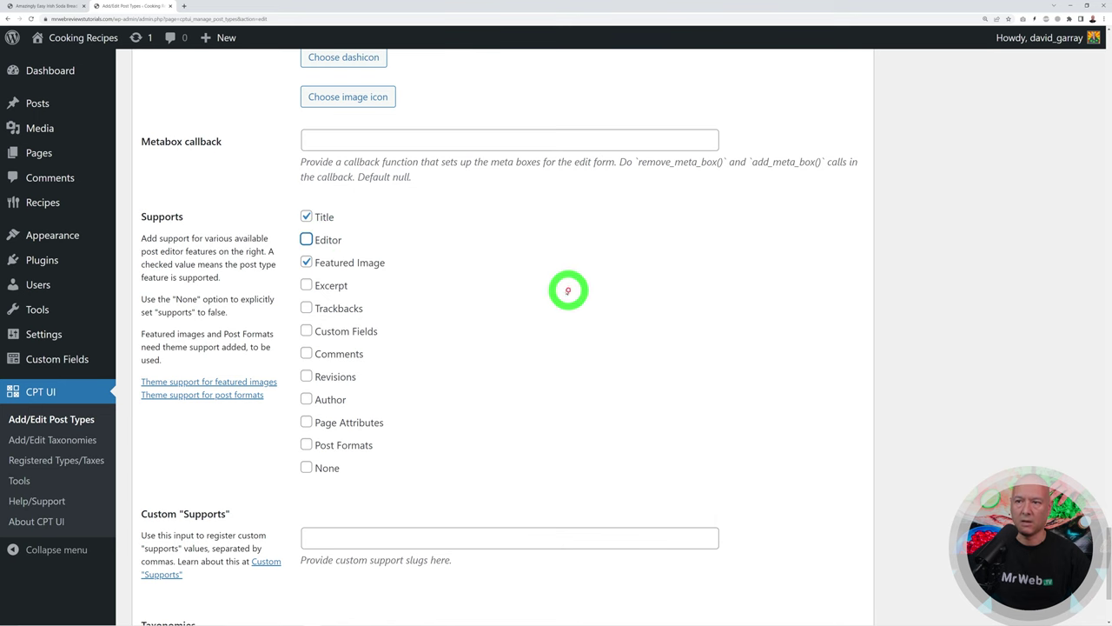
scroll(566, 291, "down", 2)
left_click(169, 558)
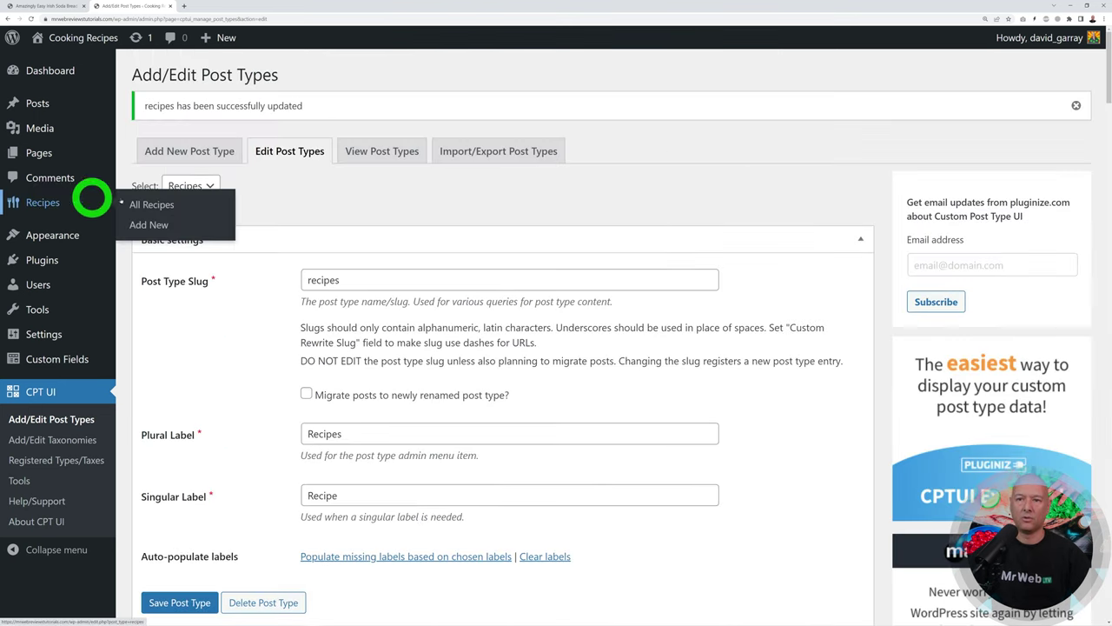
Open a new recipe again to check the entry form without the block editor.
left_click(164, 224)
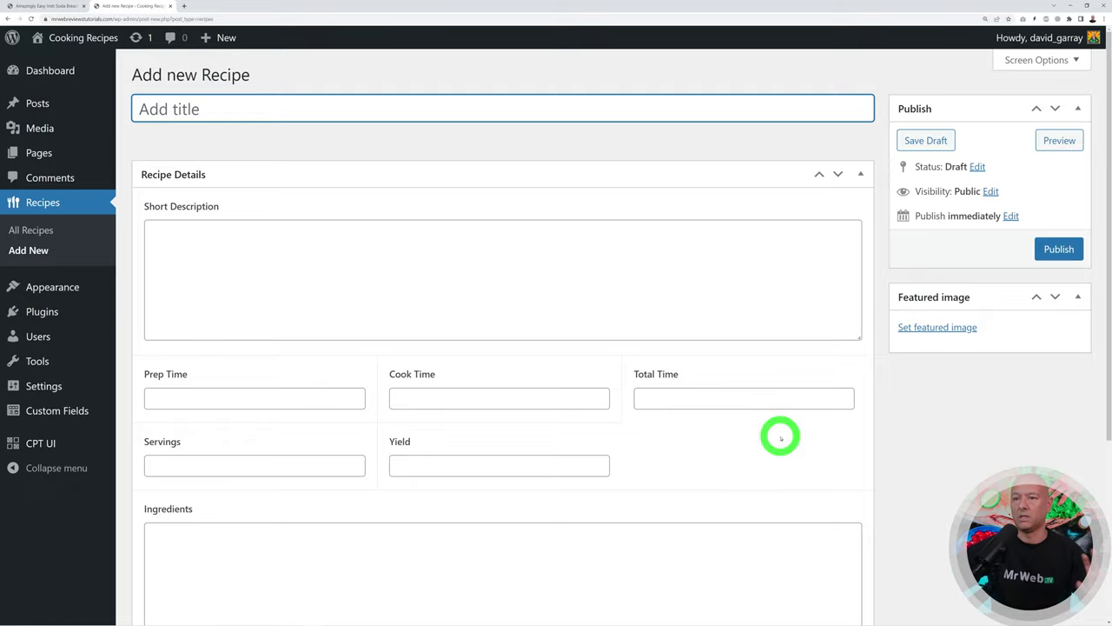
left_click(786, 440)
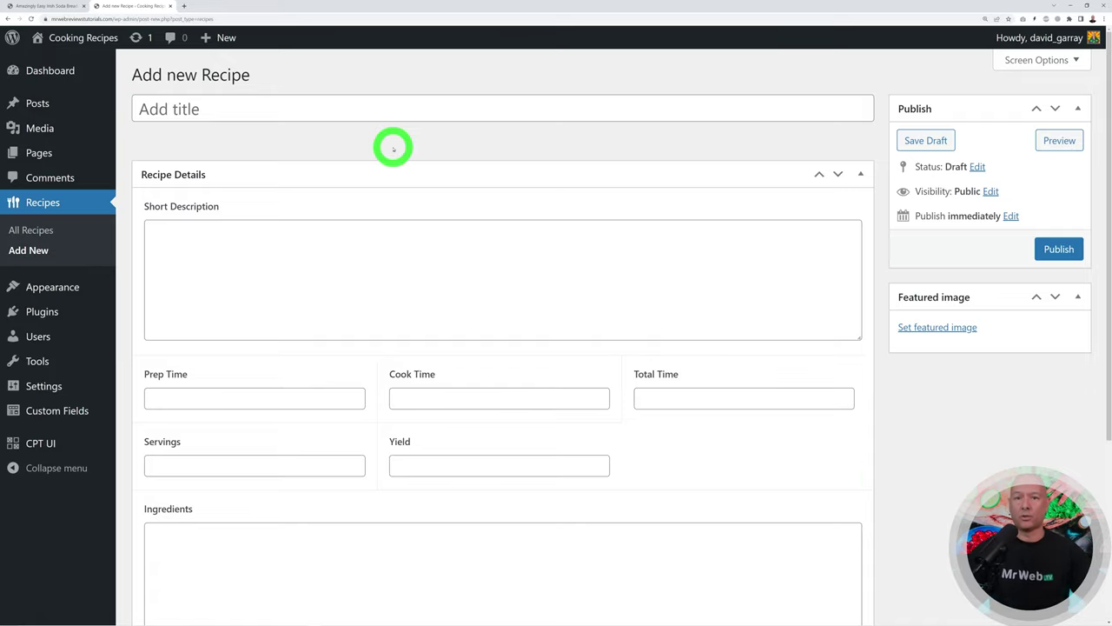
Copy "Irish Soda Bread" from the heading on the Allrecipes page into the new recipe's title.
left_click(40, 6)
scroll(318, 124, "up", 1)
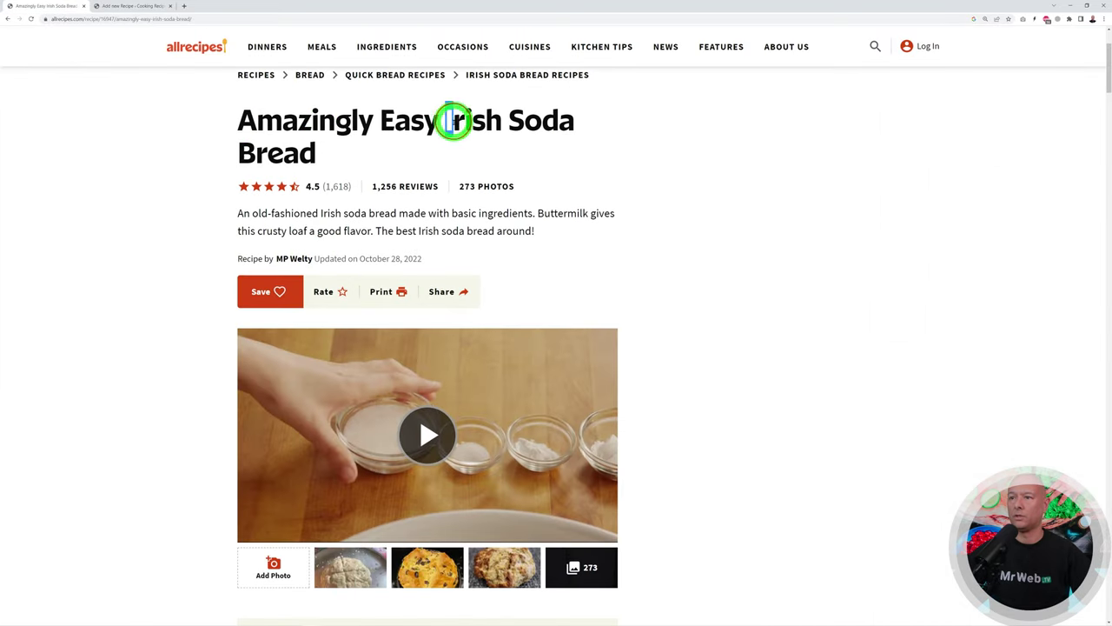
left_click_drag(453, 122, 427, 142)
key("ctrl+c")
left_click(155, 7)
left_click(226, 115)
key("ctrl+v")
Copy the introductory text below the Allrecipes heading into the recipe's Short Description.
left_click(266, 275)
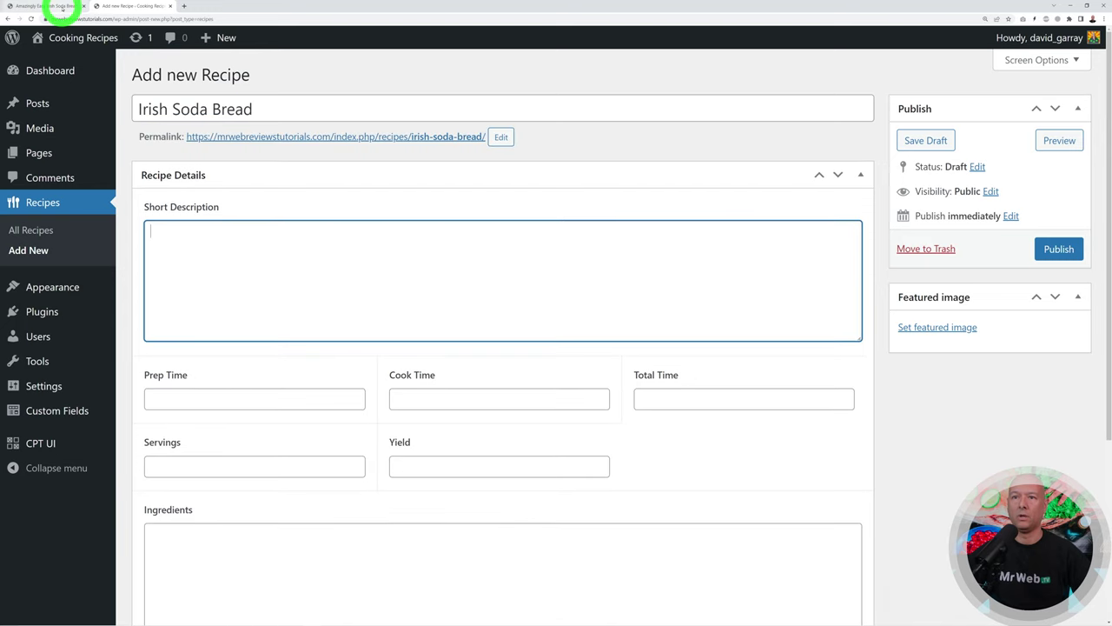
left_click(61, 7)
left_click_drag(236, 322, 532, 339)
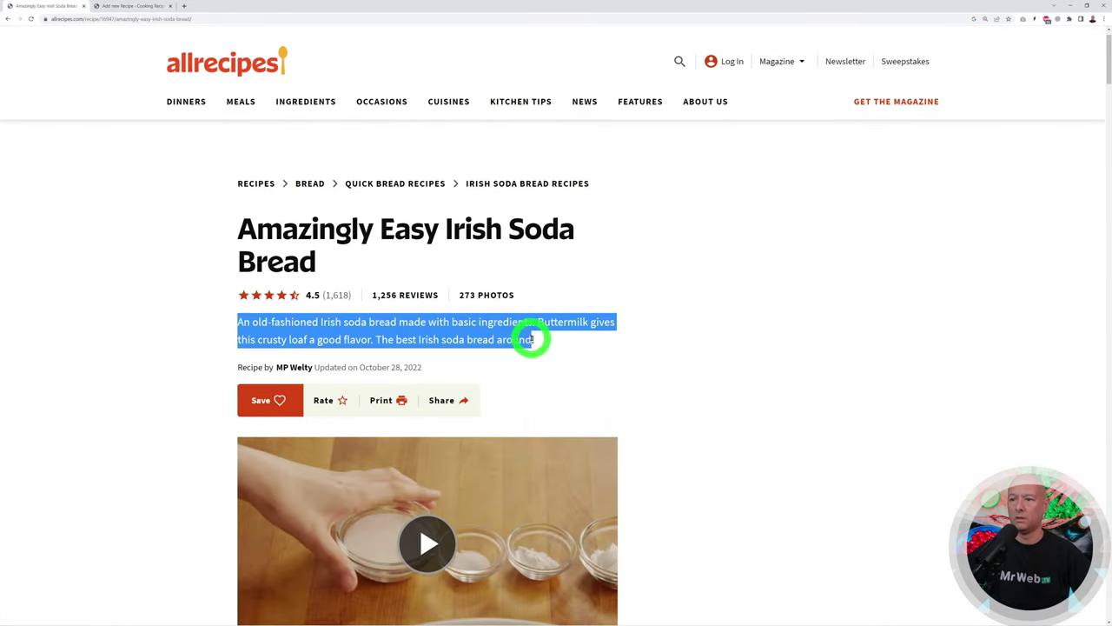
key("ctrl+c")
left_click(96, 7)
left_click(238, 308)
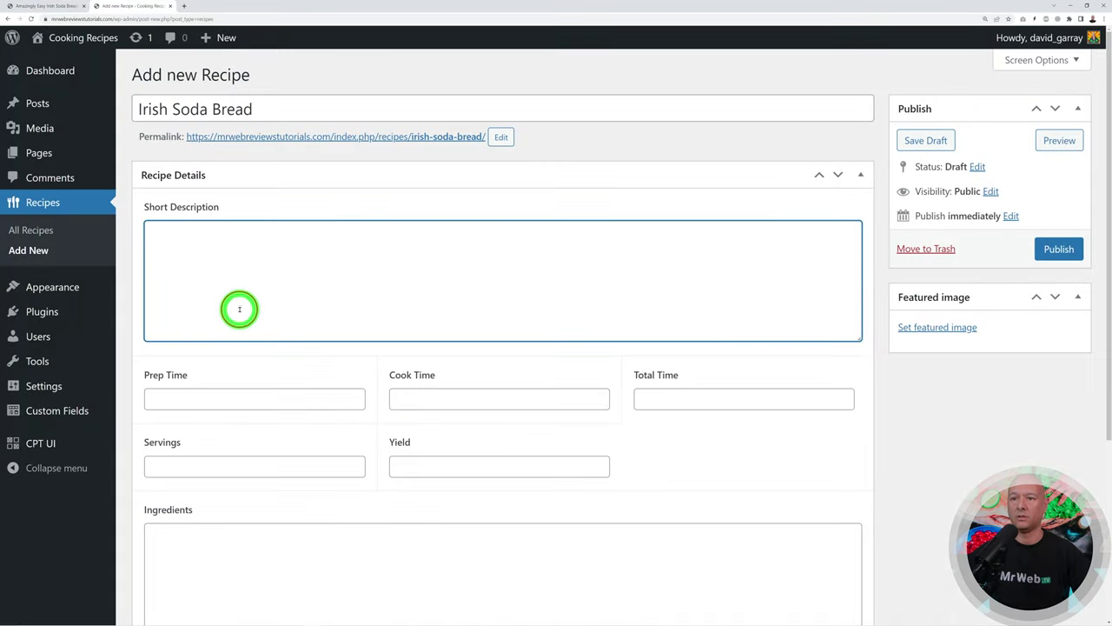
key("ctrl+v")
scroll(295, 308, "down", 2)
Fill in Prep Time 15 min, Cook Time 45 min, Total Time 1 h, Servings 20, Yield 1 (1 1/2-pound) loaf, Ingredients and Directions from the source recipe.
left_click(252, 298)
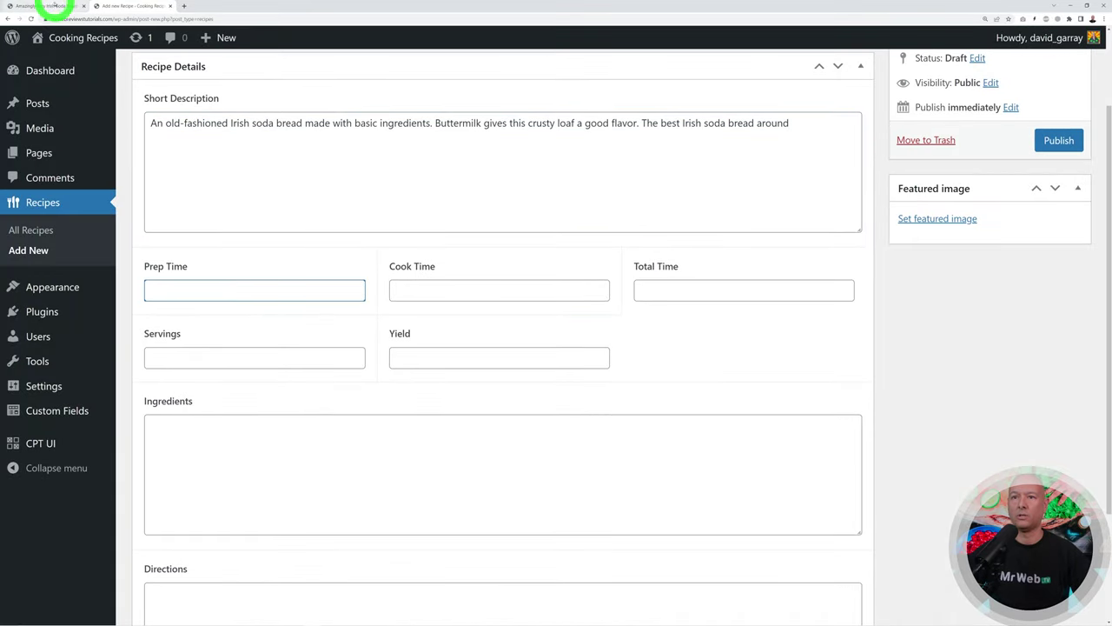
left_click(50, 7)
left_click(722, 378)
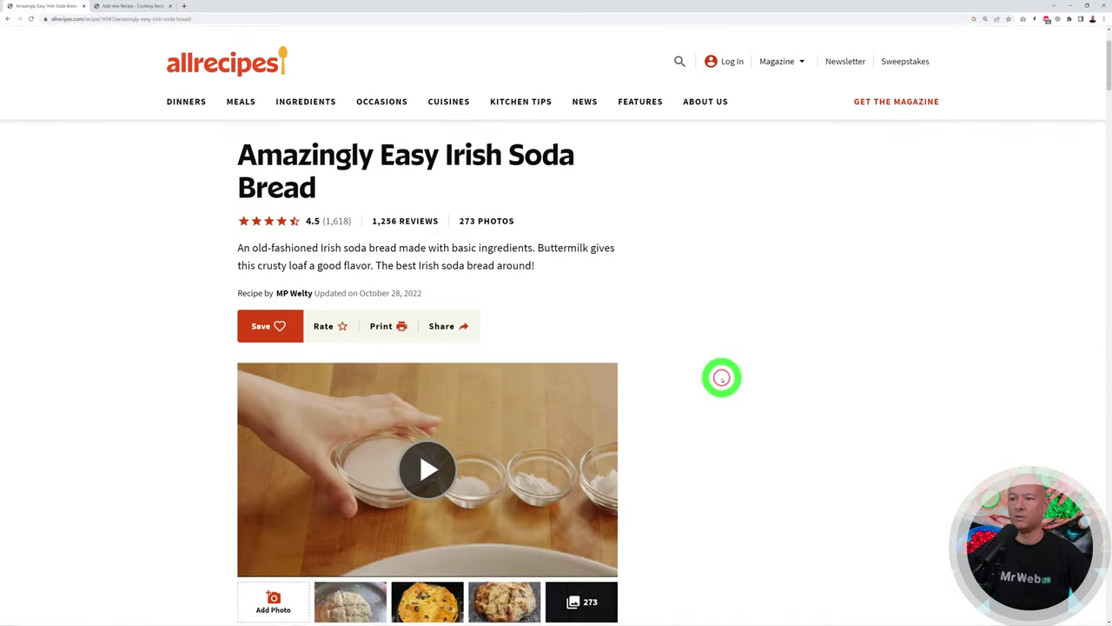
scroll(719, 378, "down", 4)
scroll(719, 378, "down", 1)
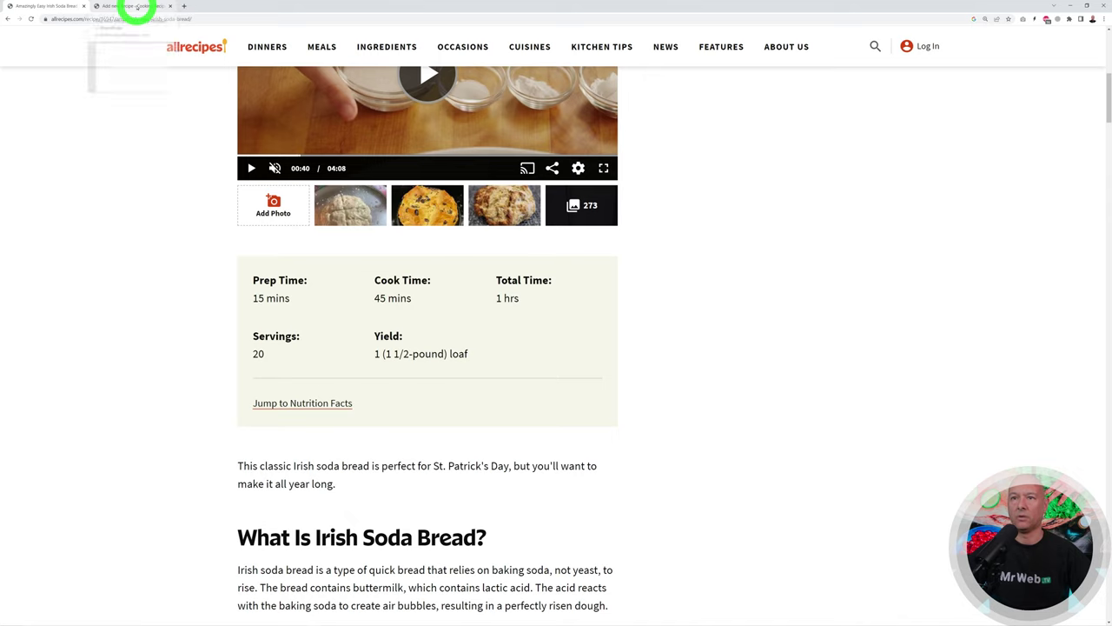
left_click(137, 6)
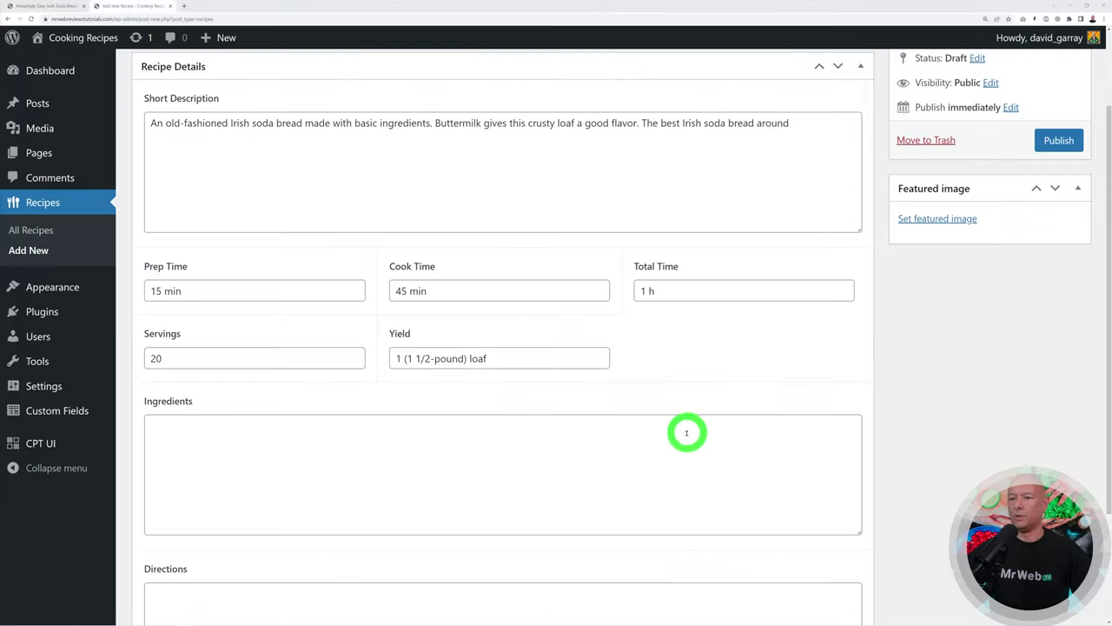
scroll(606, 490, "down", 1)
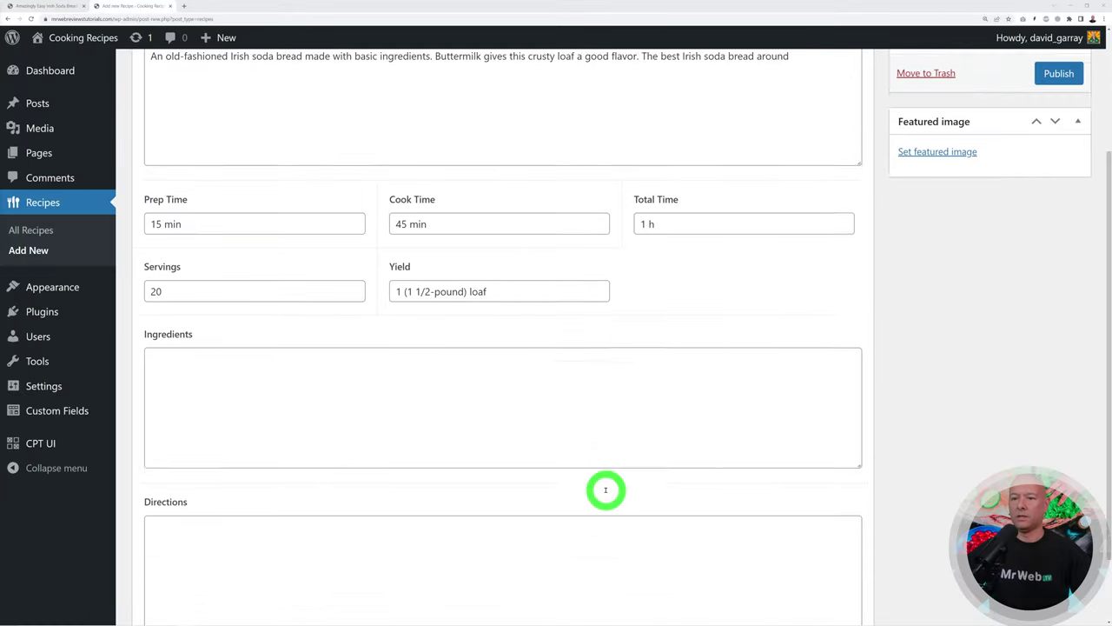
scroll(605, 489, "down", 2)
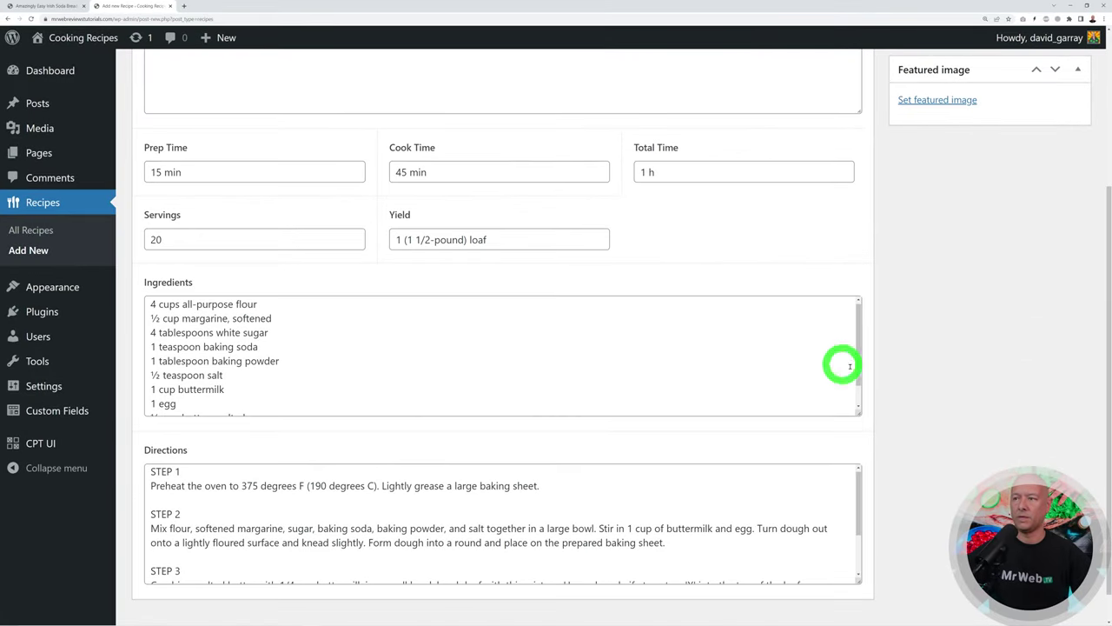
Upload the bread photo named image from Downloads, set it as the featured image, and publish the recipe.
scroll(915, 370, "up", 5)
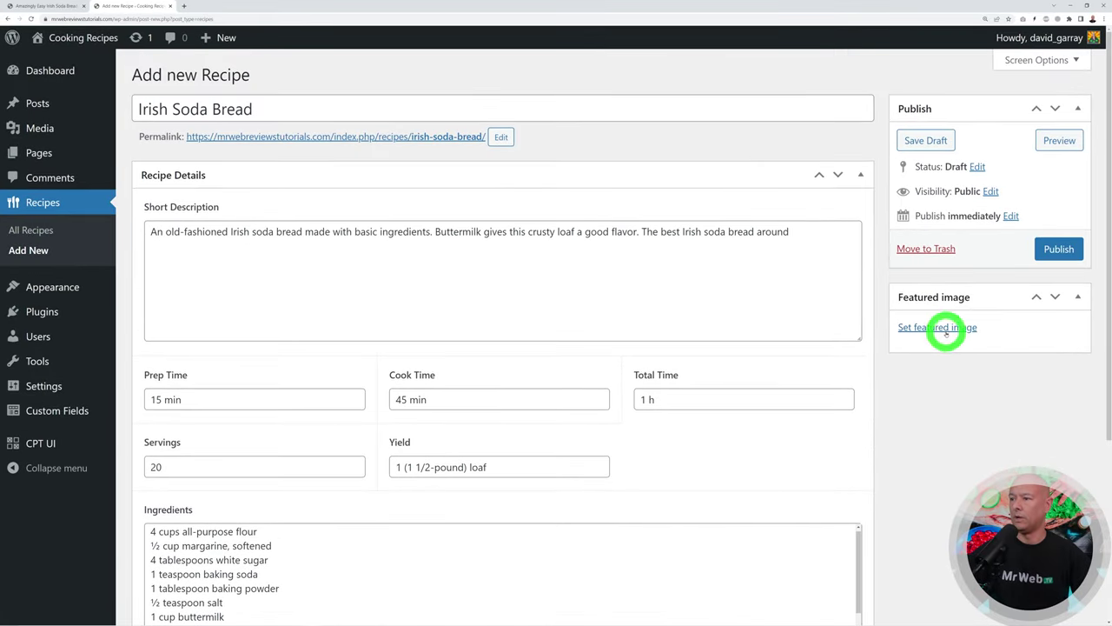
left_click(945, 327)
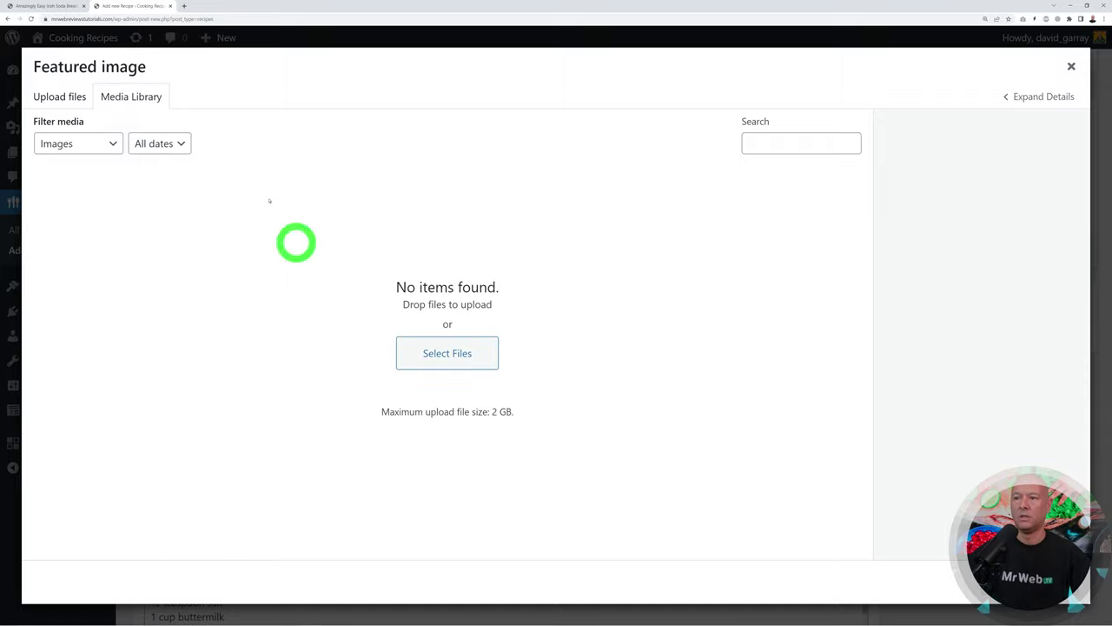
left_click(61, 98)
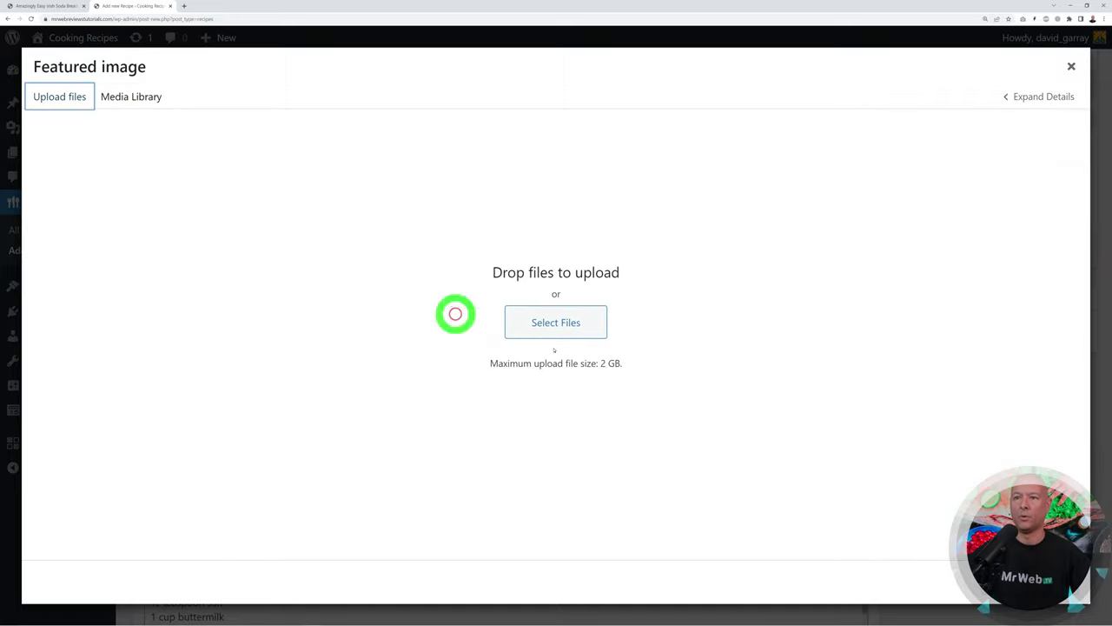
left_click(552, 320)
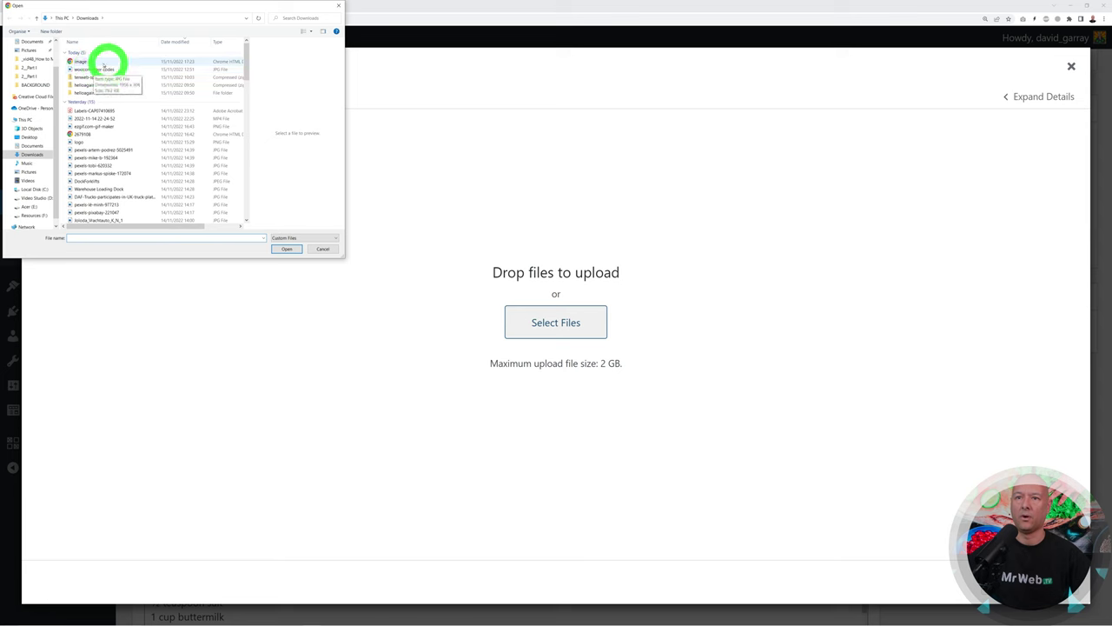
left_click(103, 62)
left_click(290, 250)
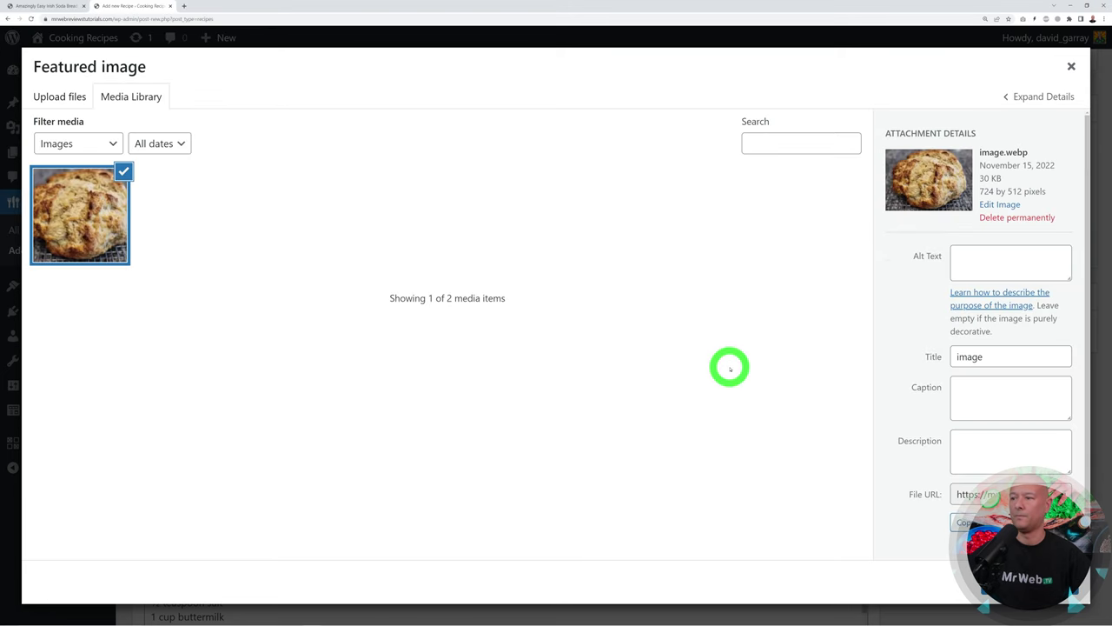
left_click(1030, 581)
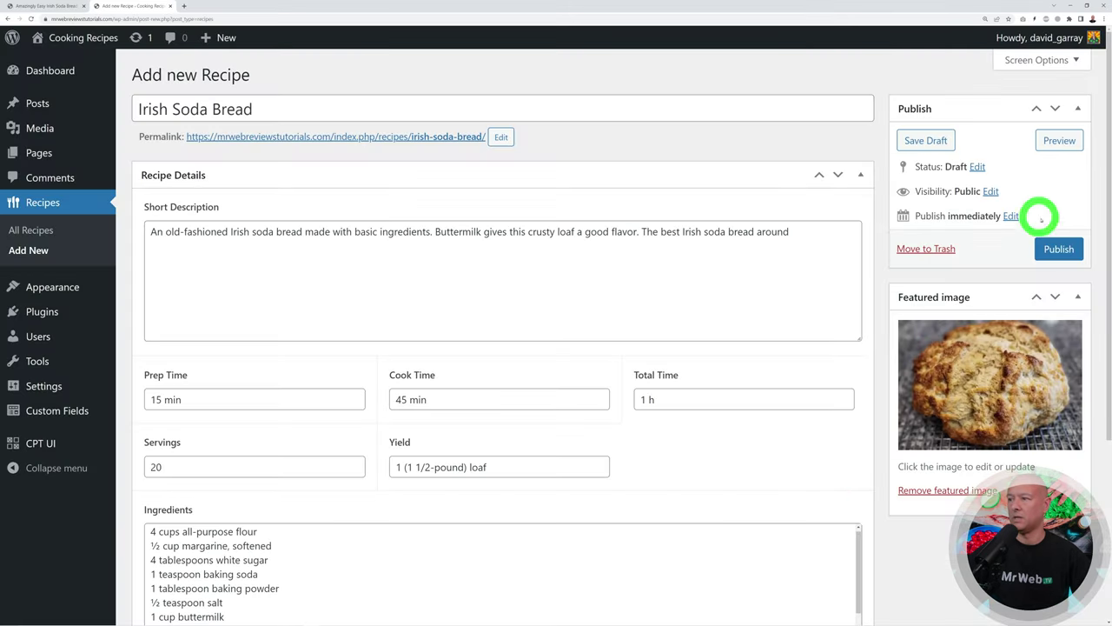
left_click(1057, 251)
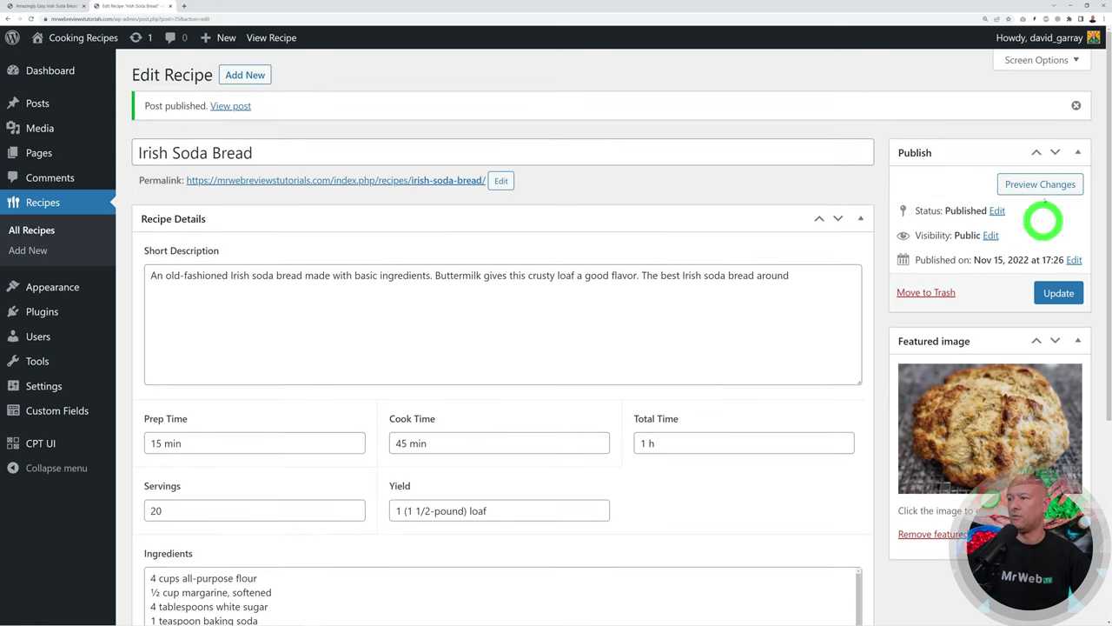
Preview the published Irish Soda Bread recipe and examine which of its content the page displays.
left_click(1039, 183)
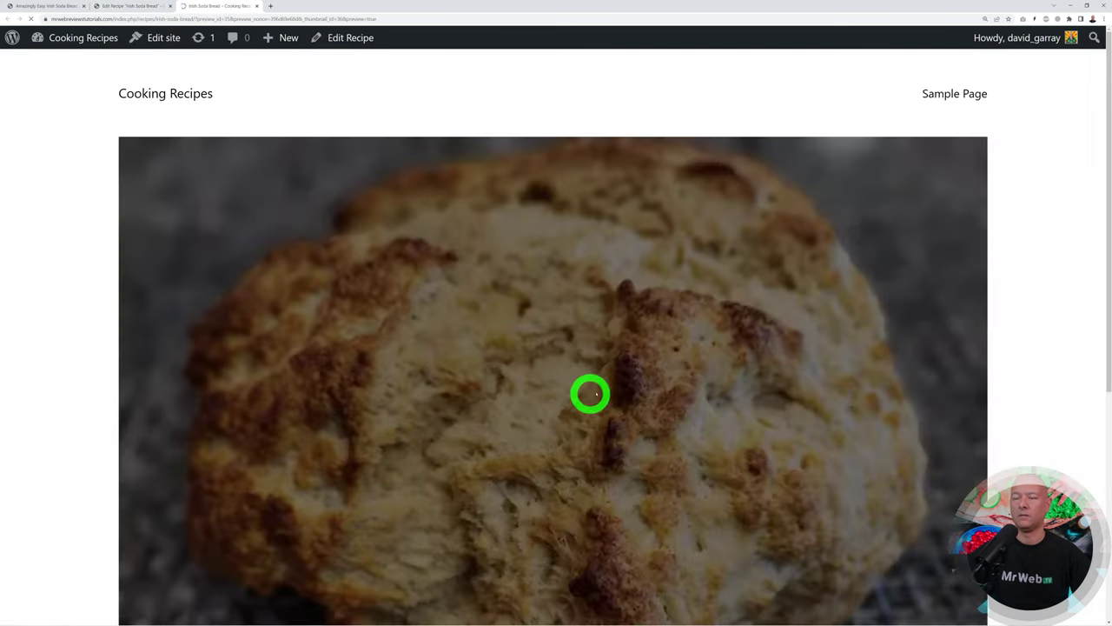
scroll(963, 380, "down", 5)
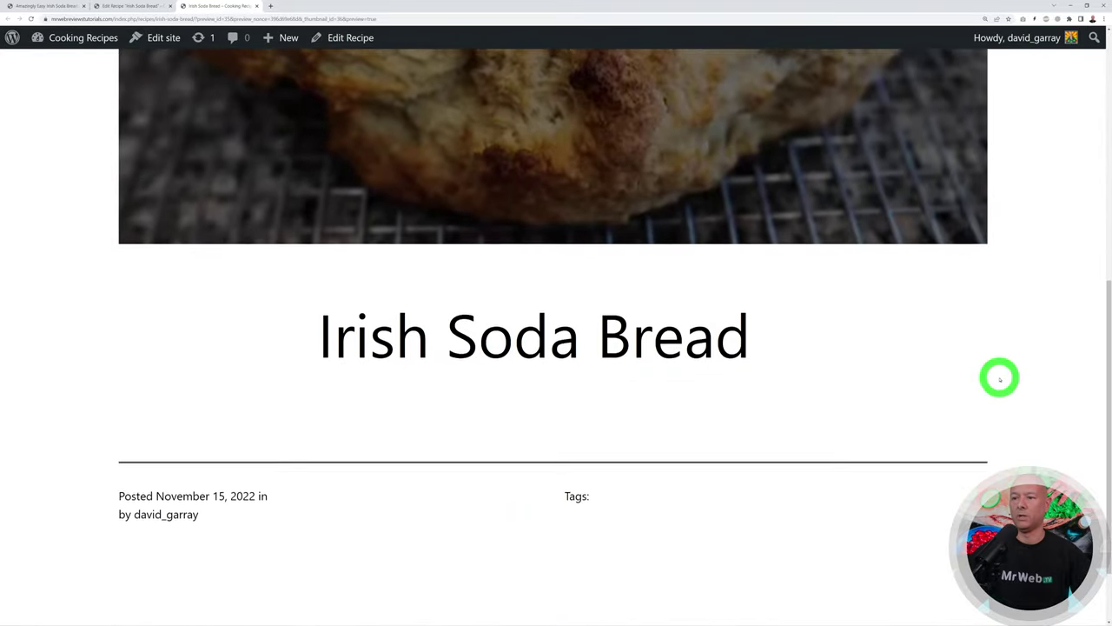
scroll(1000, 378, "down", 1)
scroll(999, 378, "up", 7)
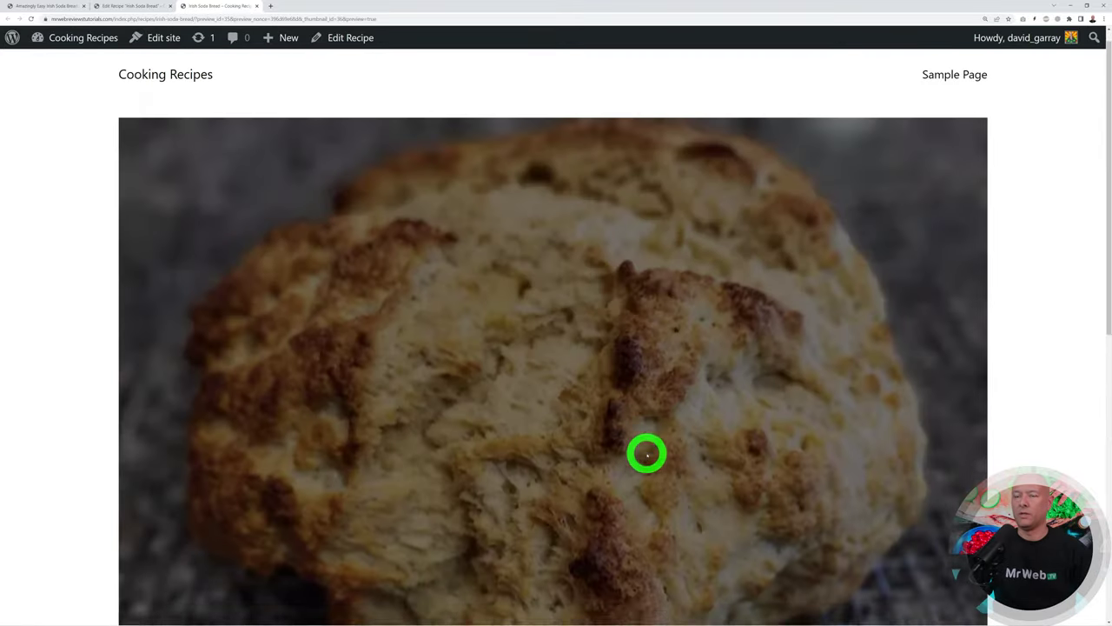
scroll(648, 443, "down", 5)
scroll(650, 436, "down", 1)
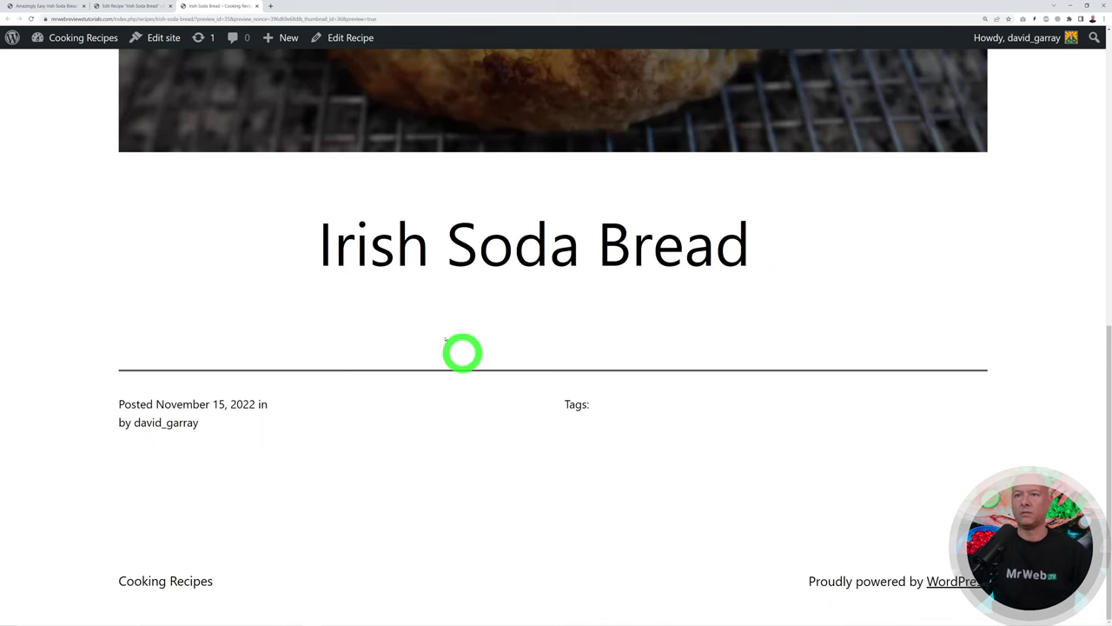
Return to the site admin, find Elementor Website Builder among the available plugins, and install and activate it.
left_click(136, 6)
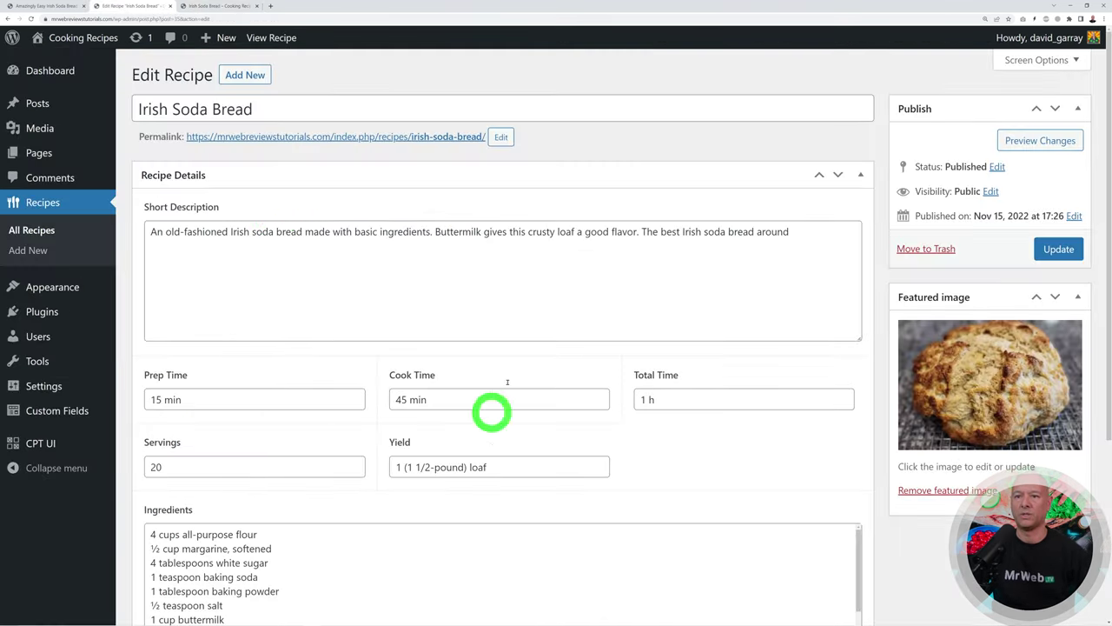
mouse_move(37, 315)
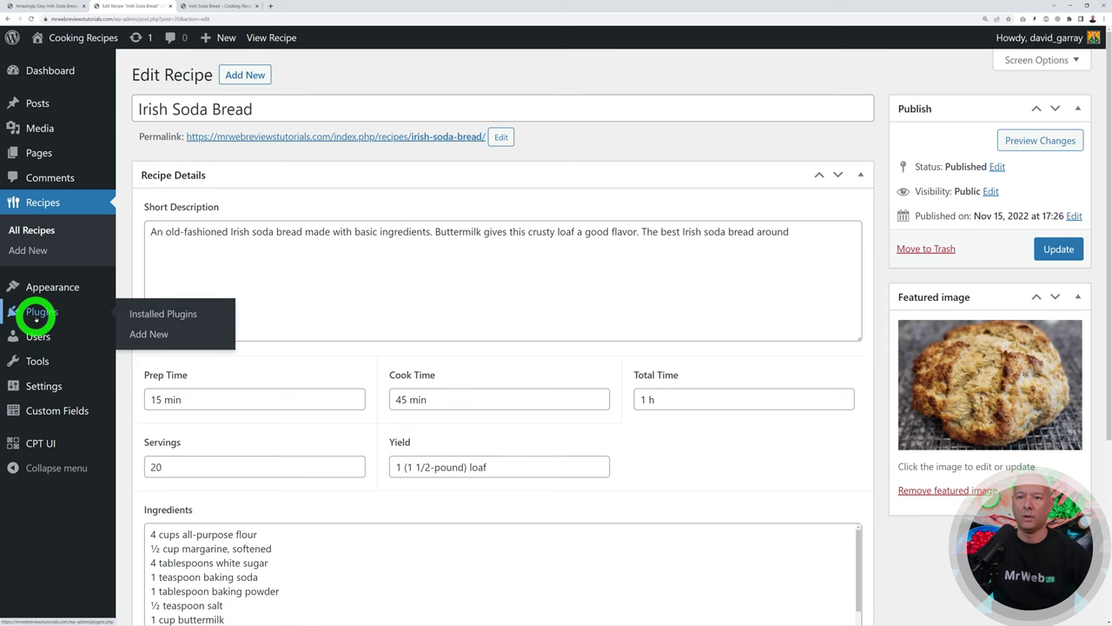
left_click(144, 332)
left_click(950, 117)
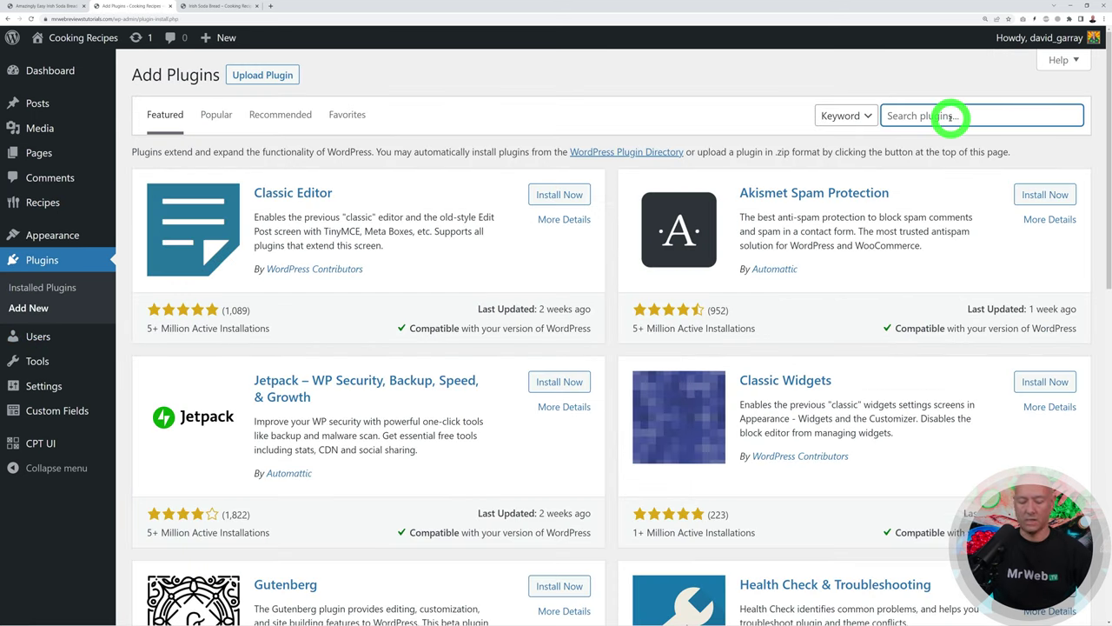
type("elemento")
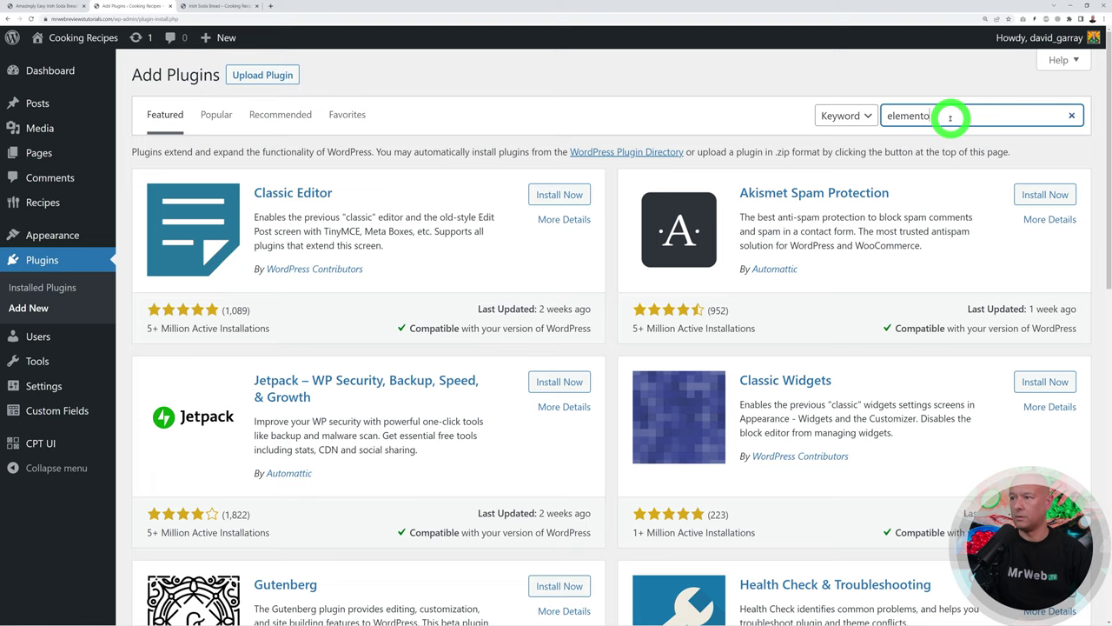
type("r")
left_click(561, 201)
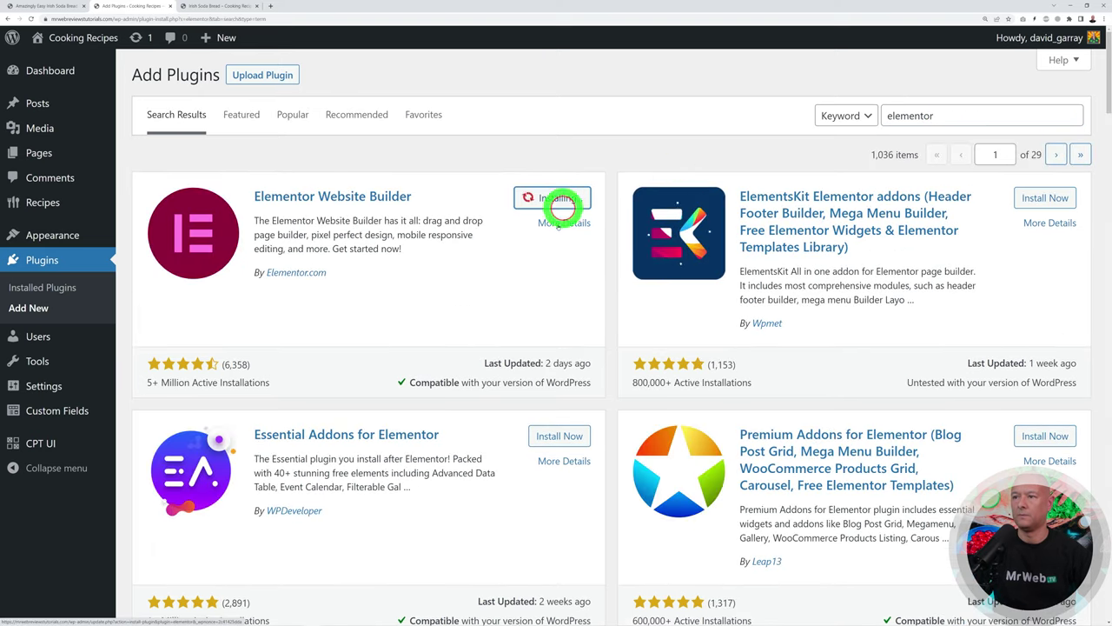
left_click(560, 198)
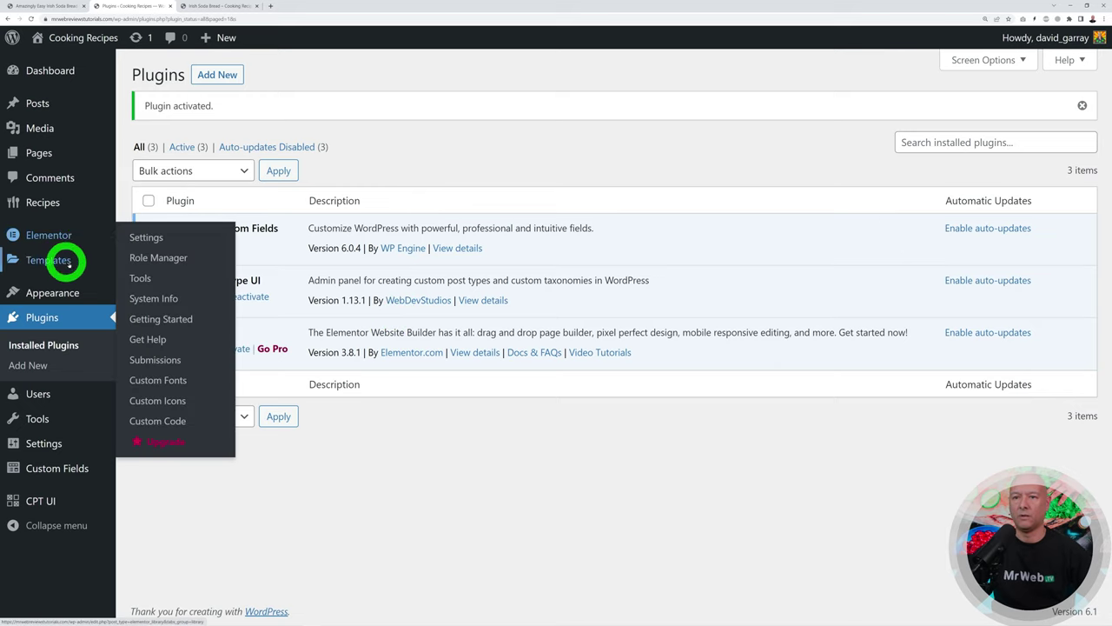
Open Elementor's Theme Builder, examine the site parts it offers, and close it.
mouse_move(50, 259)
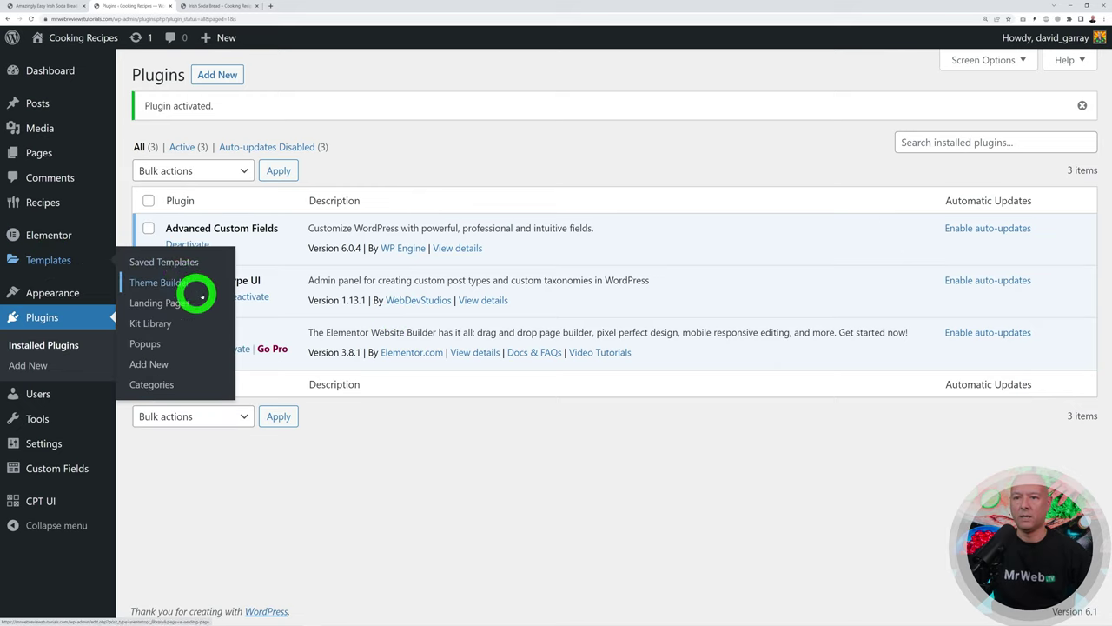
left_click(171, 286)
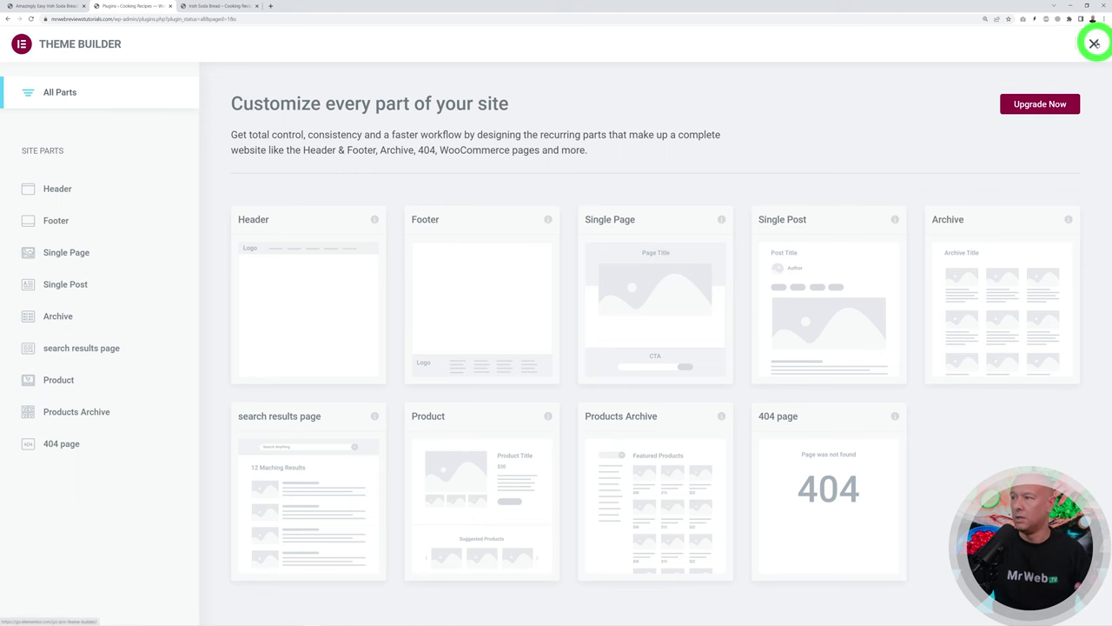
left_click(1094, 43)
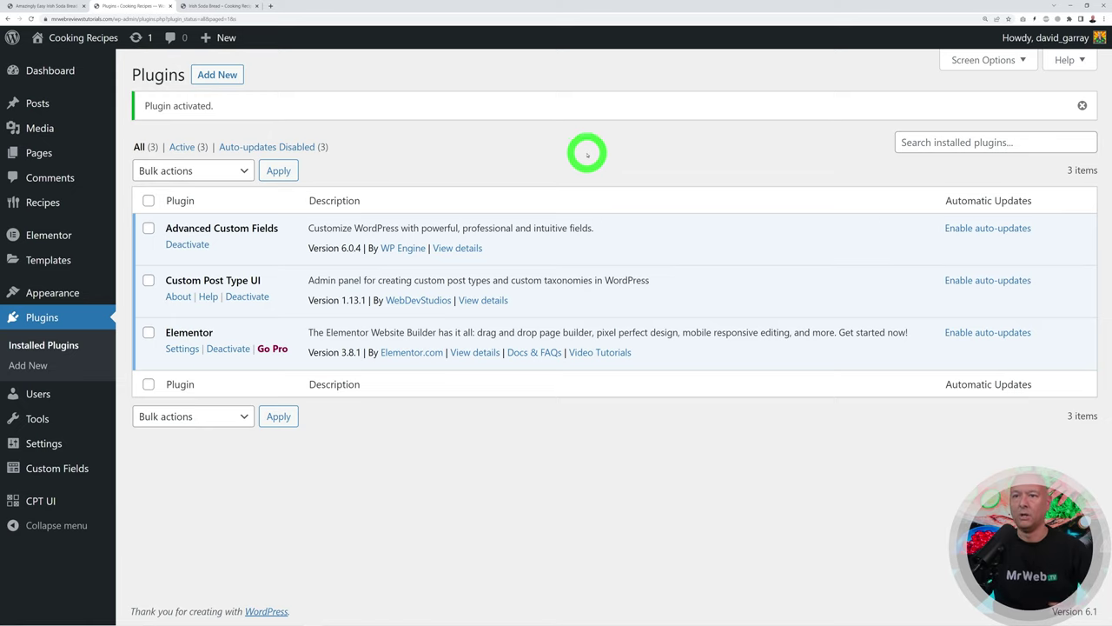
Search the plugin directory for "xpro" and install Xpro Addons For Elementor and Best Theme Builder For Elementor – FREE.
left_click(217, 76)
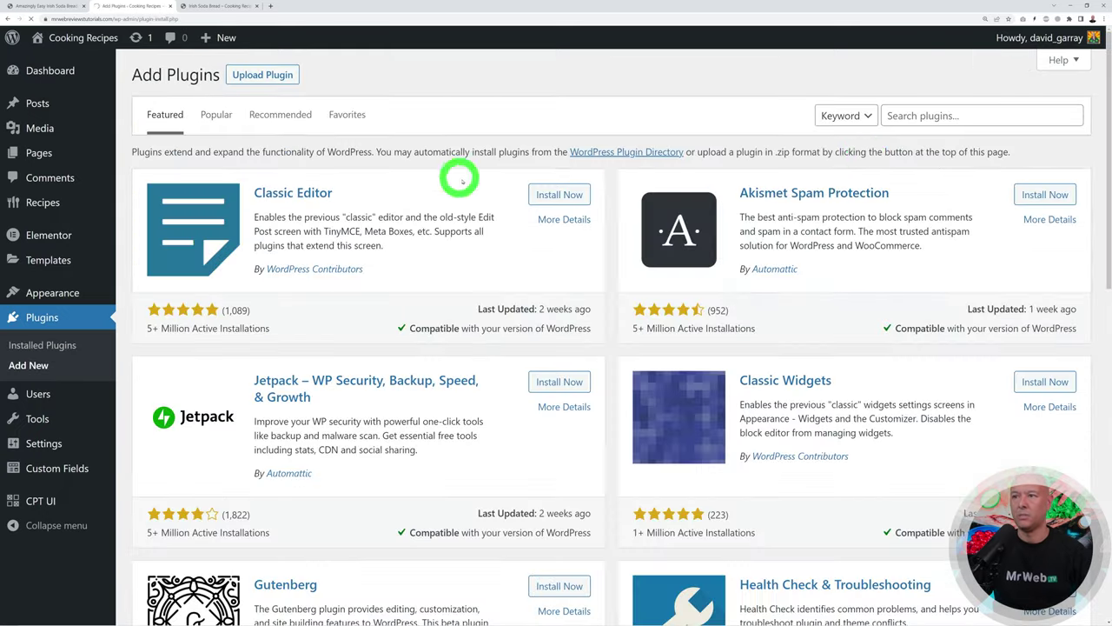
left_click(905, 117)
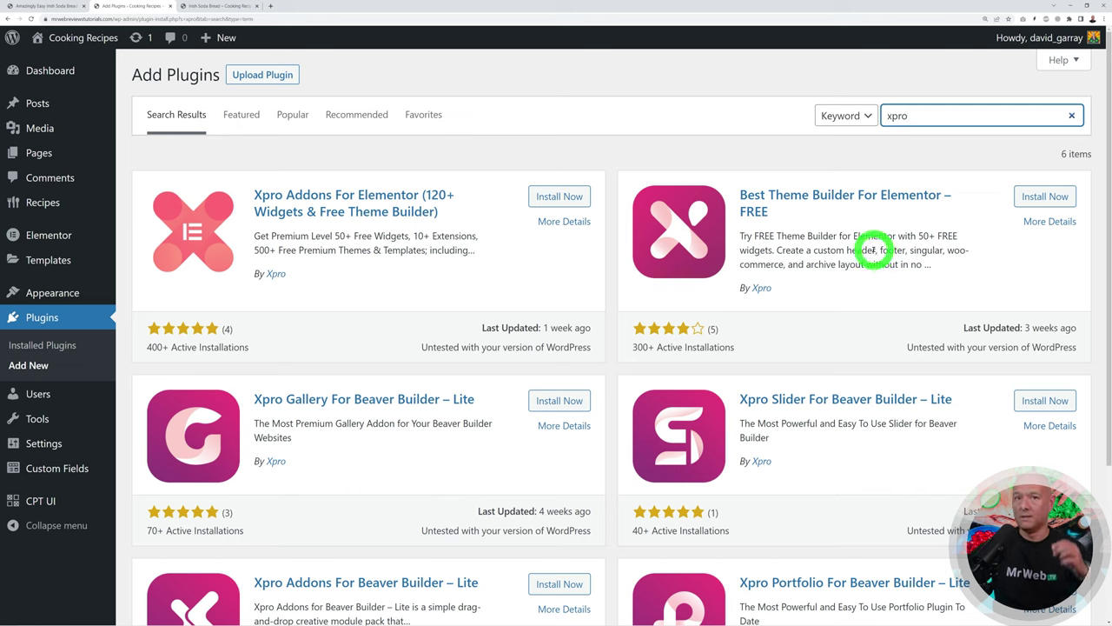
left_click(560, 197)
left_click(1046, 196)
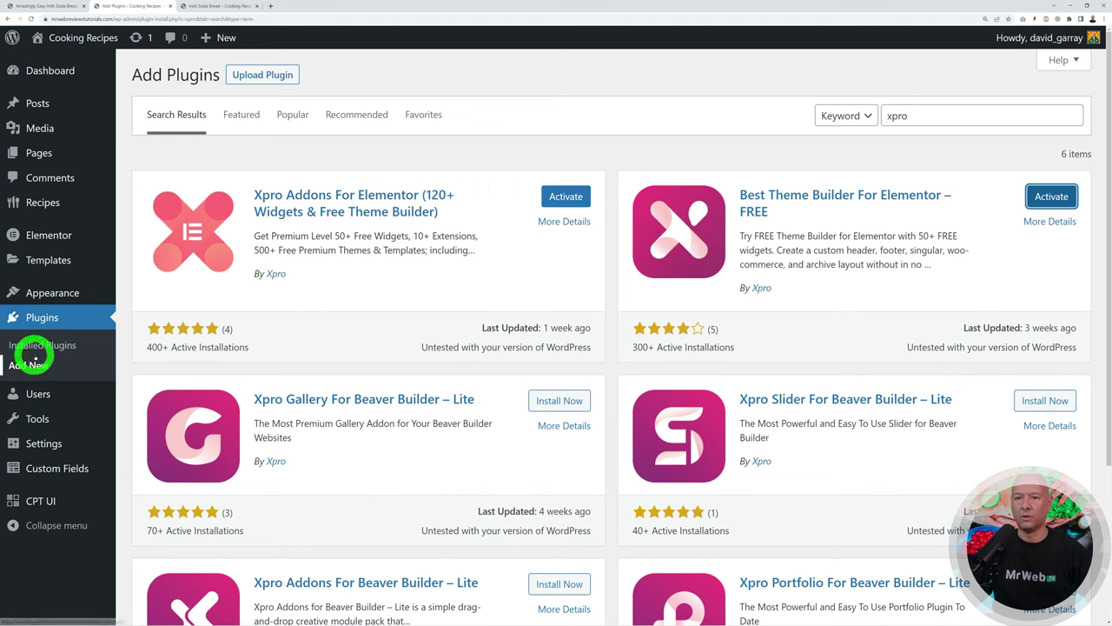
Activate Xpro Elementor Addons and Xpro Elementor Theme Builder together from the list of installed plugins.
left_click(31, 346)
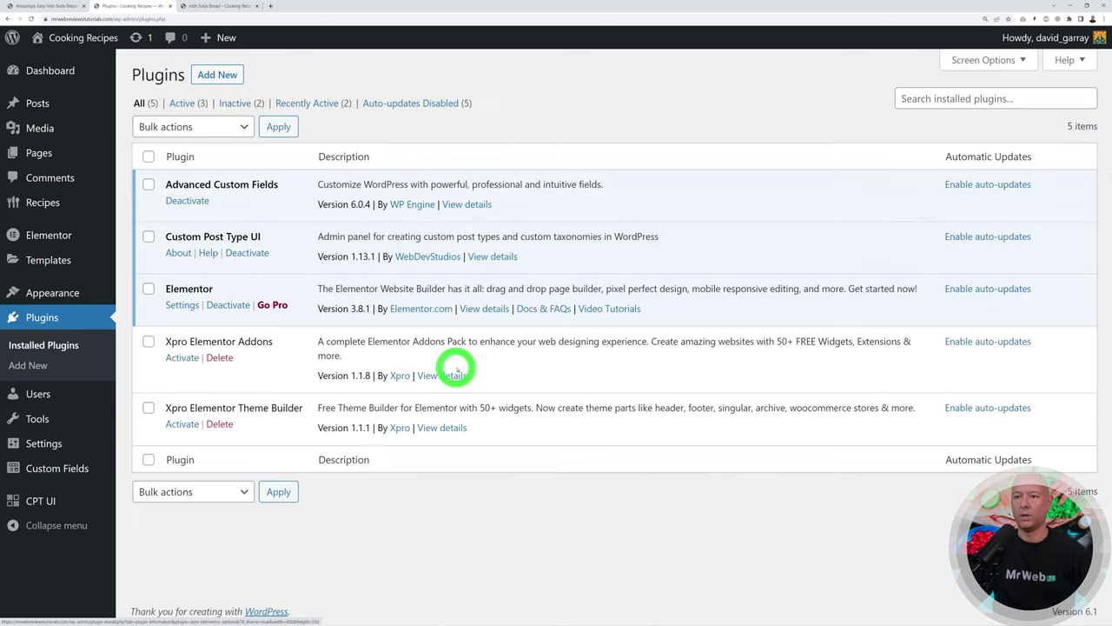
left_click(148, 341)
left_click(149, 408)
left_click(197, 492)
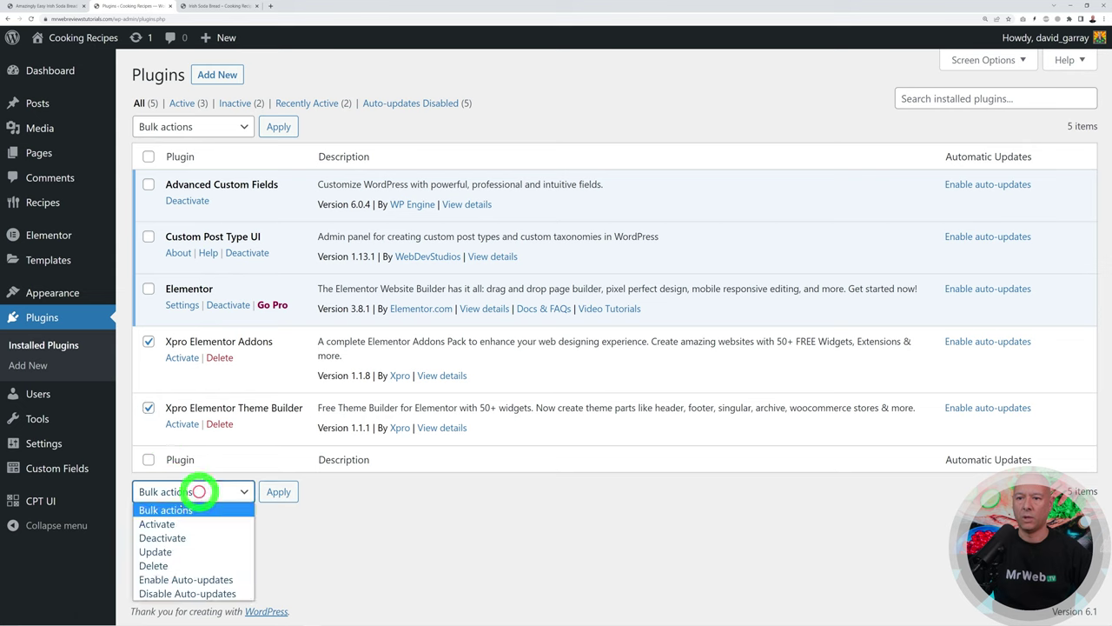
left_click(197, 523)
left_click(271, 490)
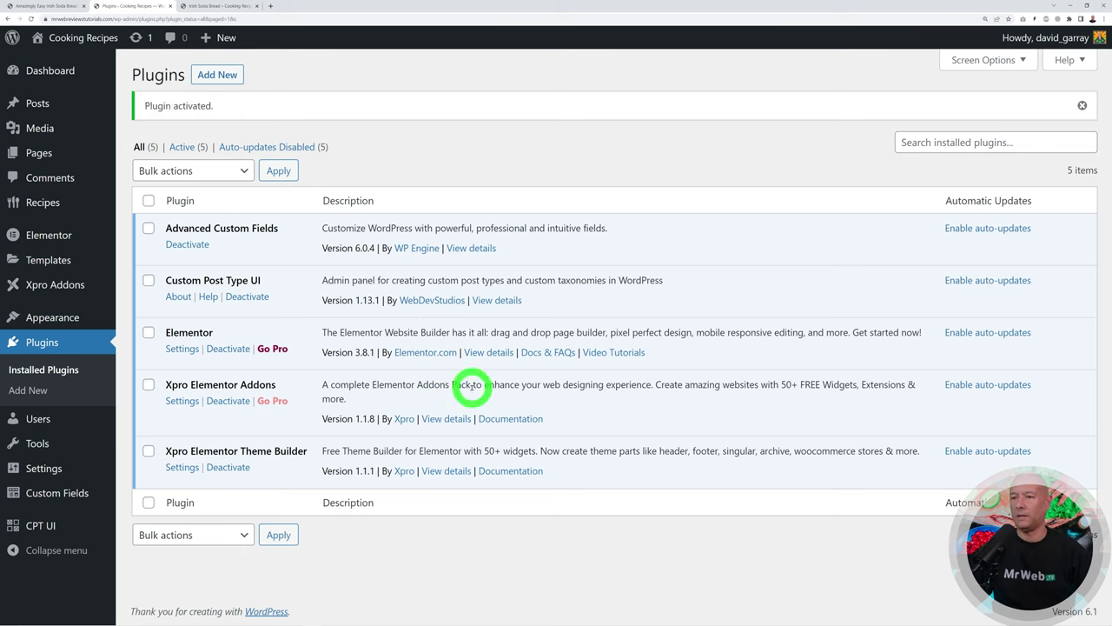
Add a new layout in Xpro's Theme Builder titled "Recipe Single Page" with the template type Singular.
mouse_move(59, 284)
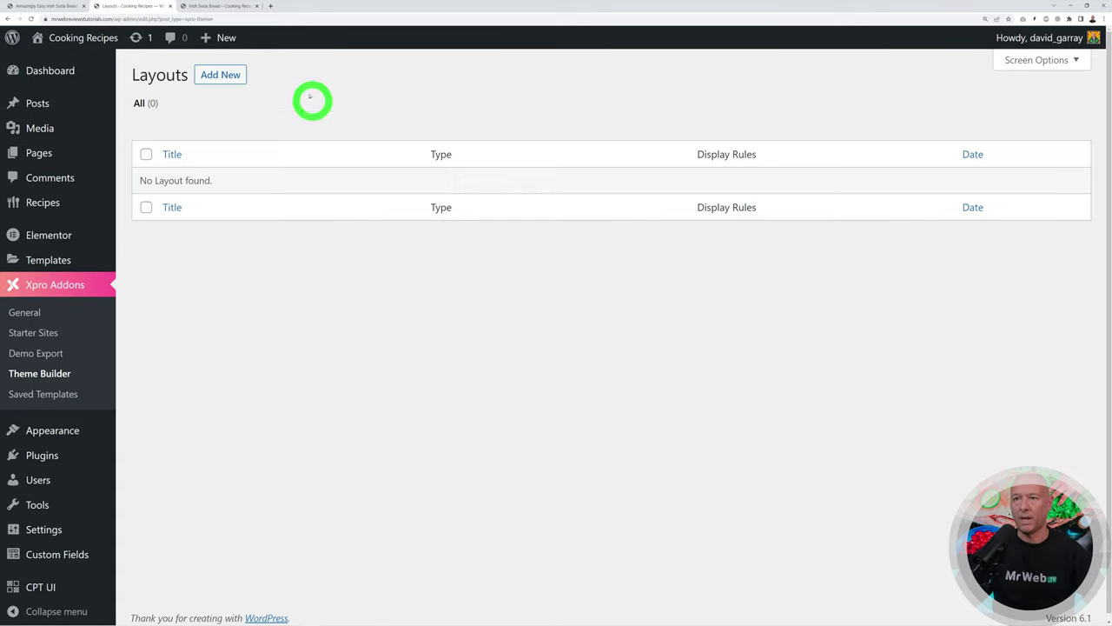
left_click(220, 74)
left_click(223, 111)
type("Recipe Single Page")
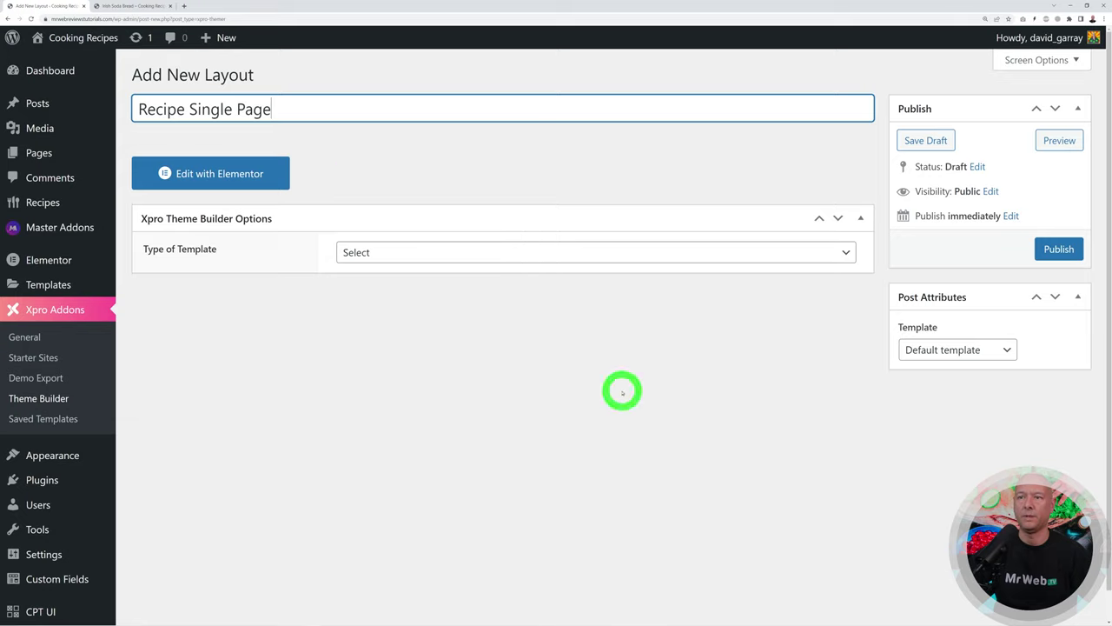
left_click(847, 252)
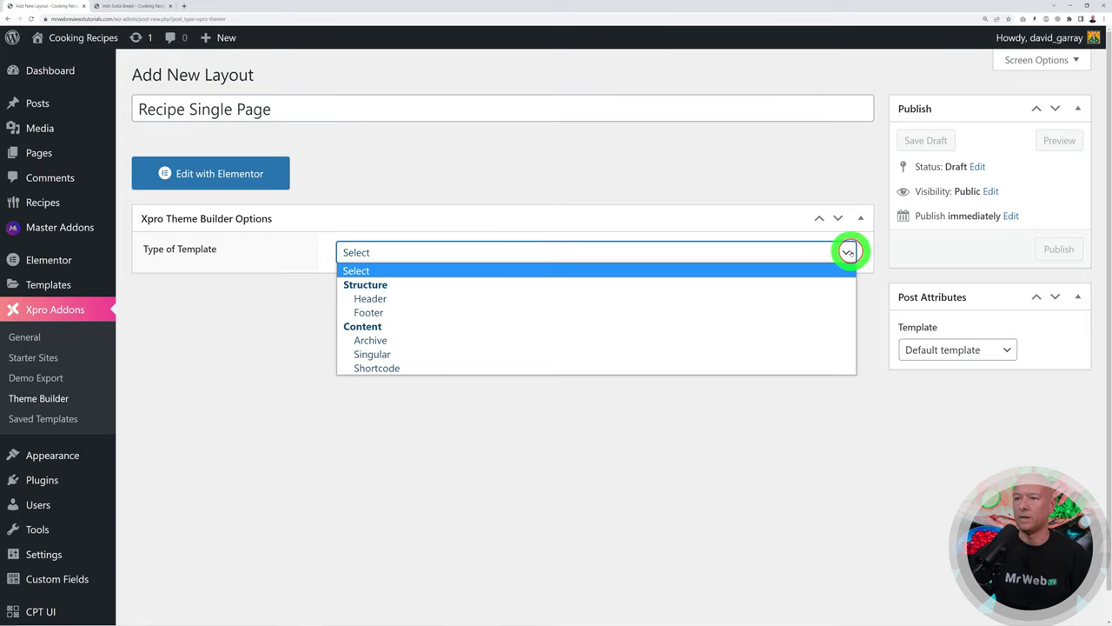
left_click(457, 355)
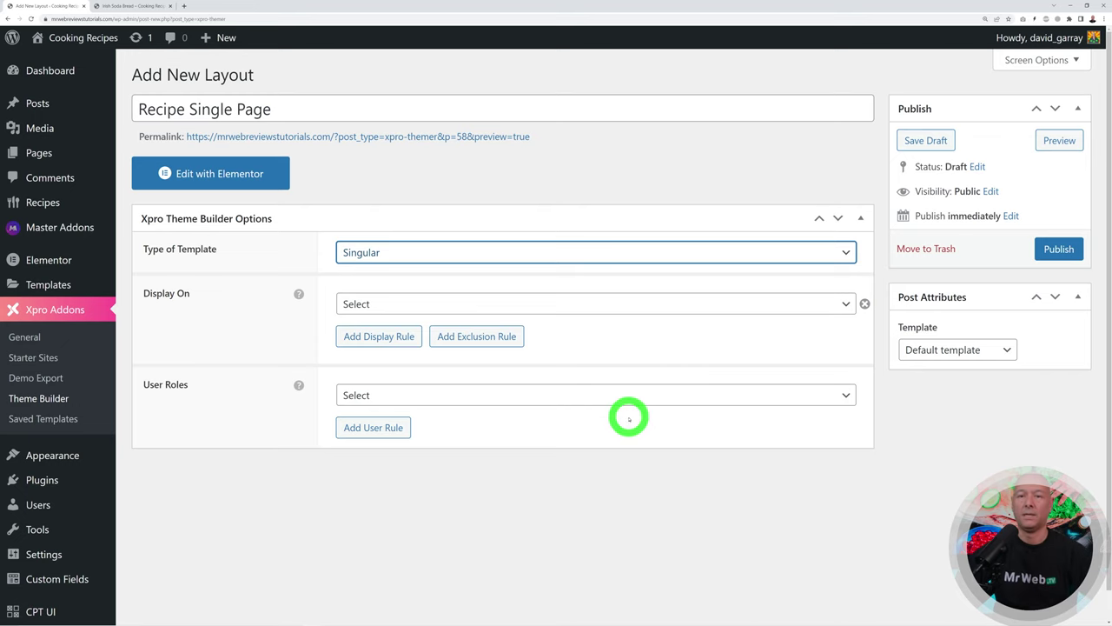
Display the layout on All Recipes for All user roles, then publish it and open it in Elementor.
left_click(846, 303)
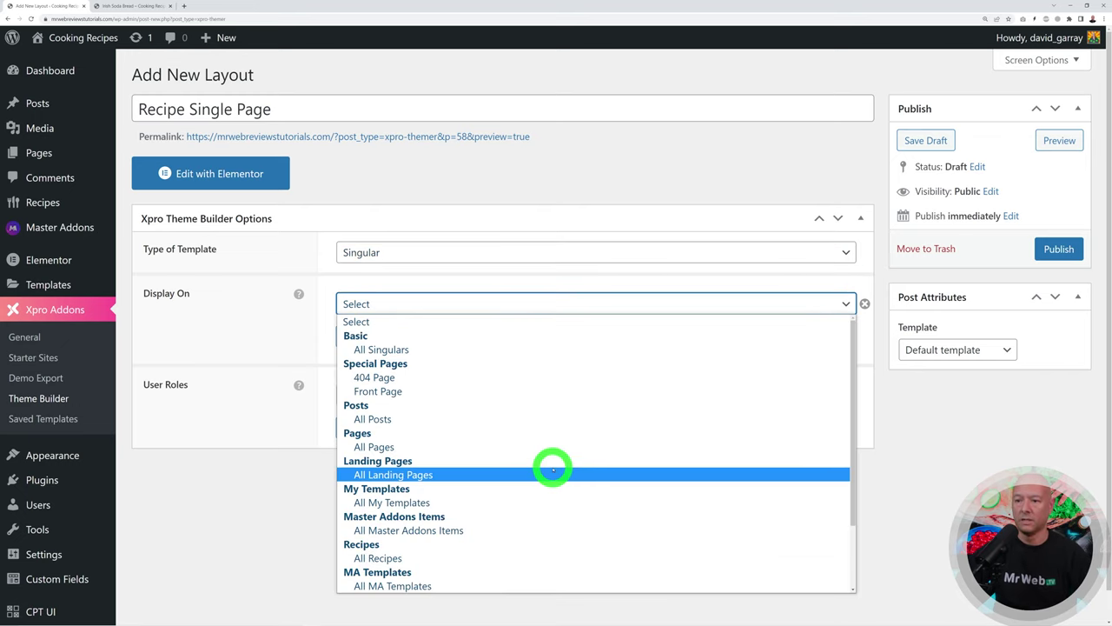
scroll(547, 469, "down", 2)
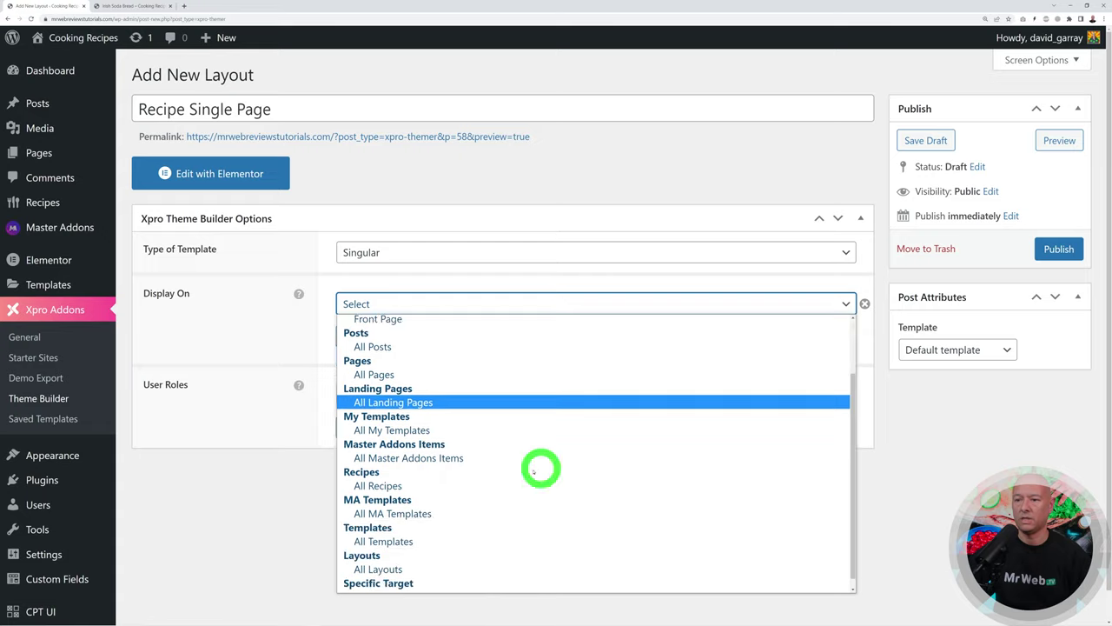
left_click(391, 485)
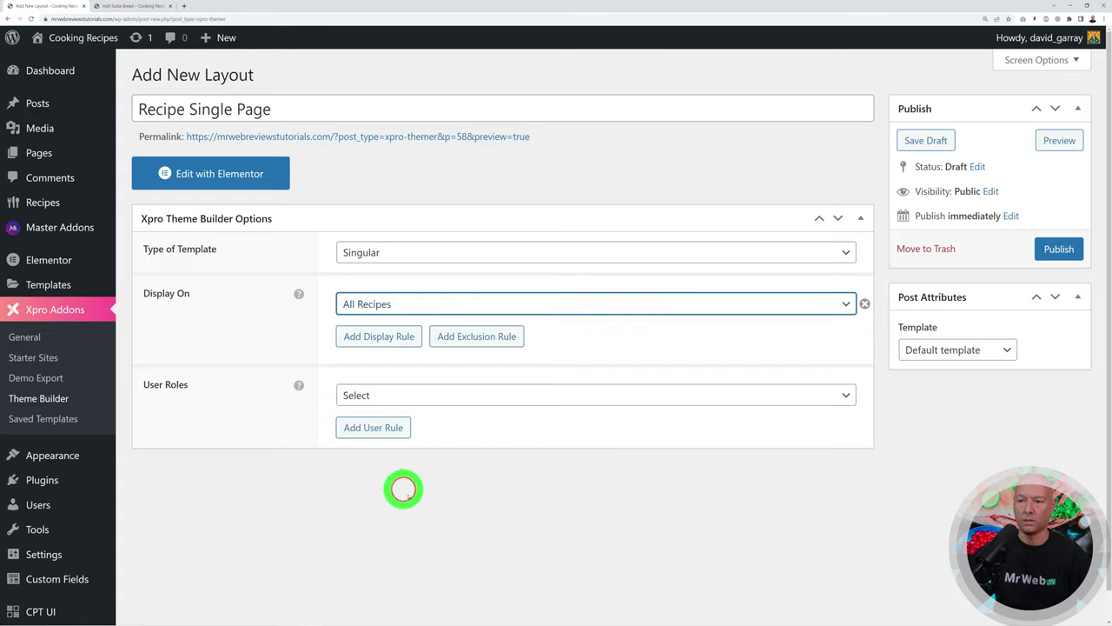
left_click(839, 397)
left_click(409, 441)
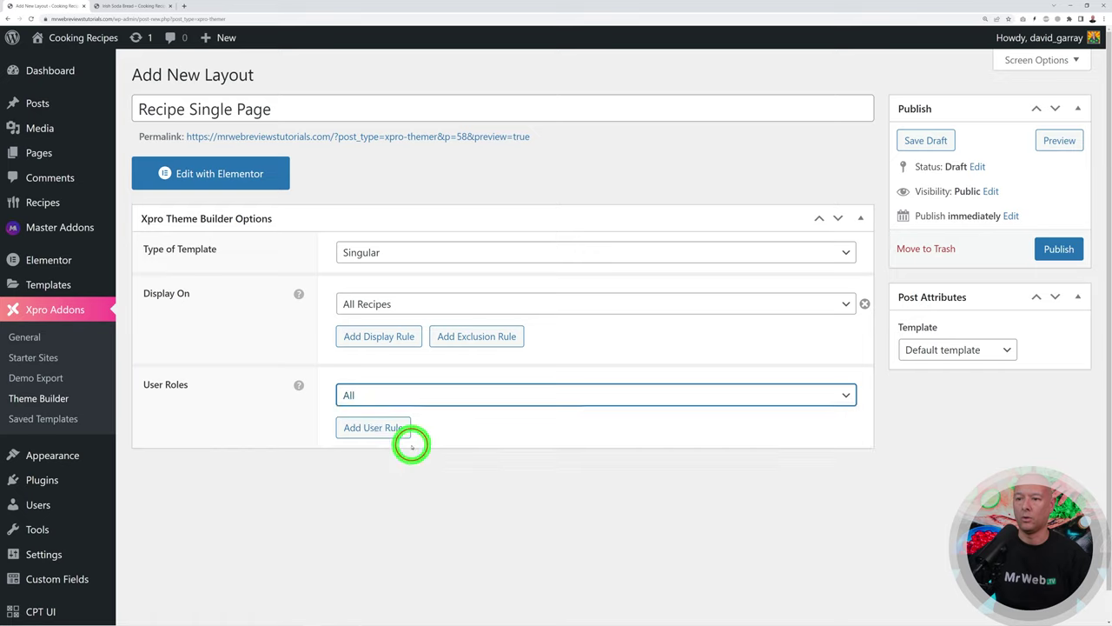
left_click(1046, 252)
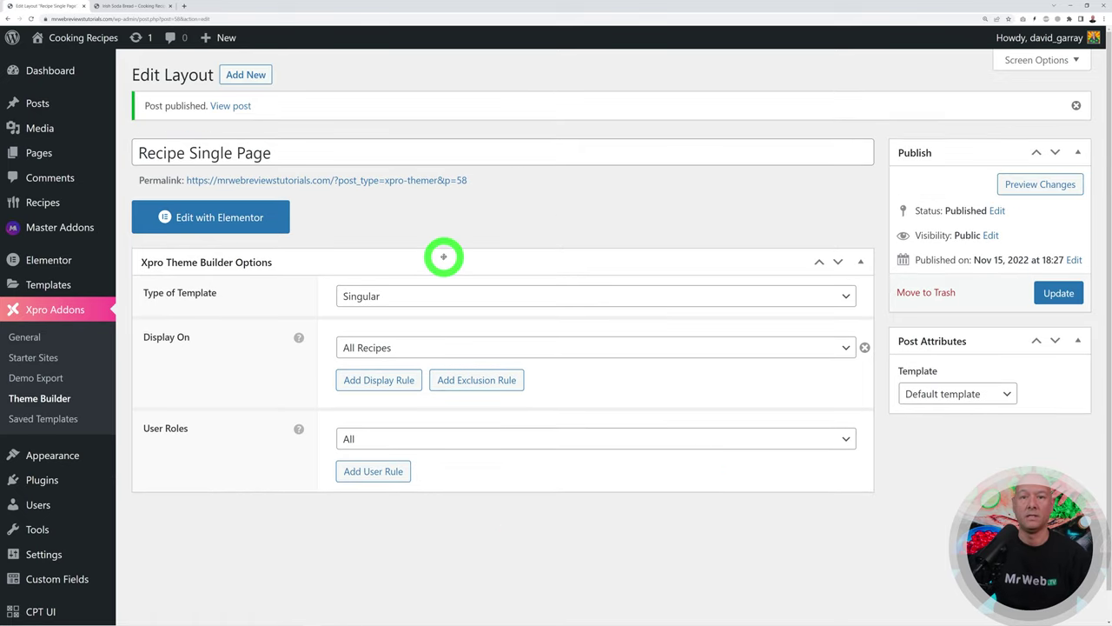
left_click(223, 218)
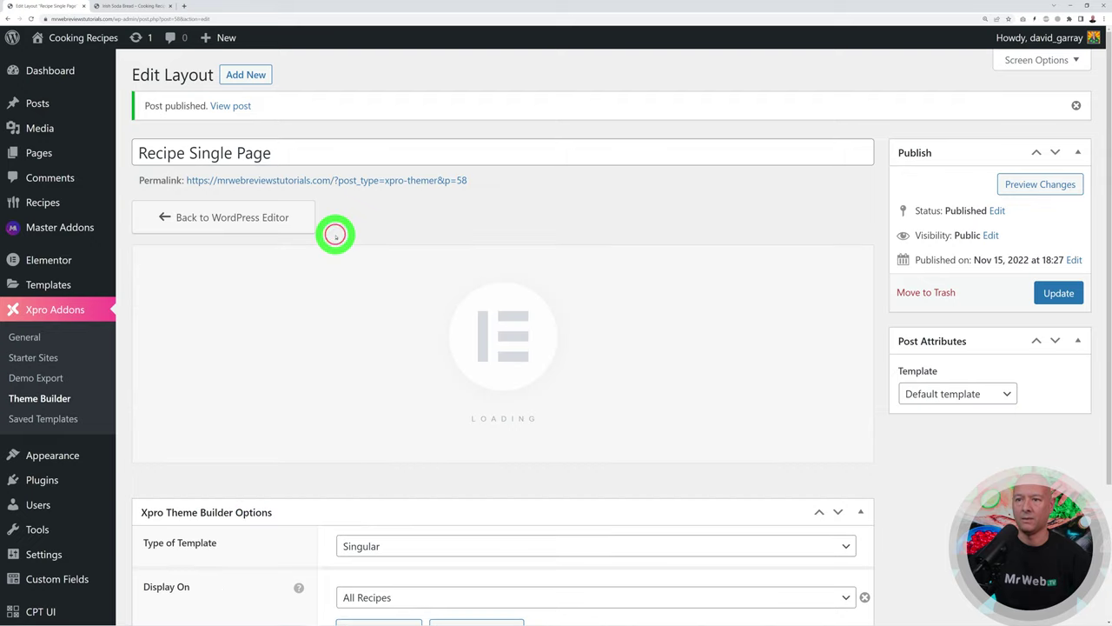
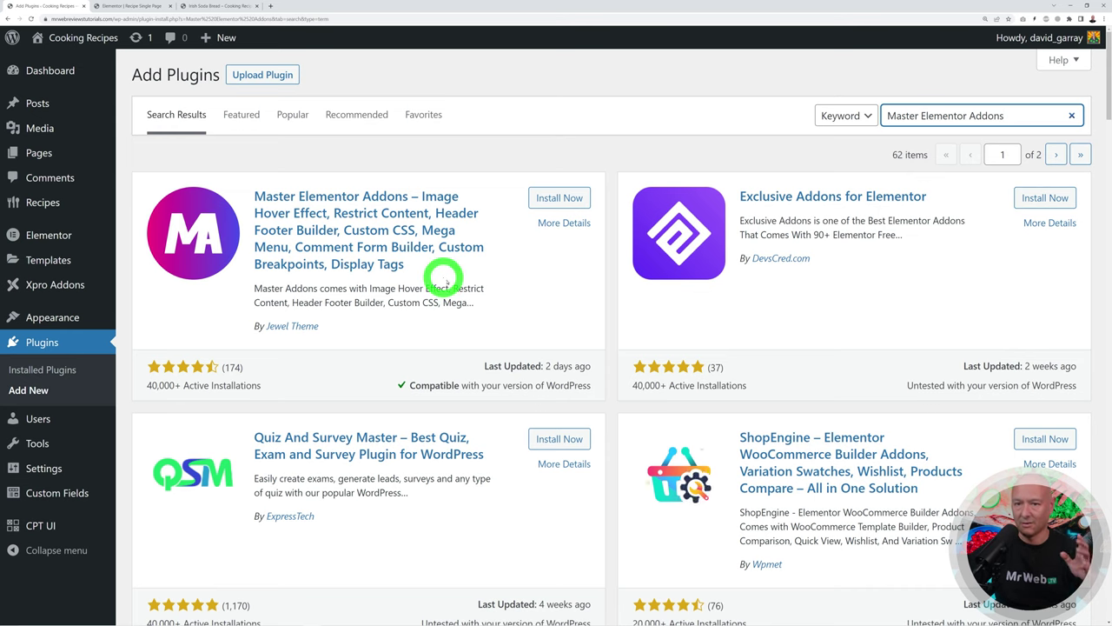
Install and activate the Master Elementor Addons plugin by Jewel Theme.
left_click(565, 198)
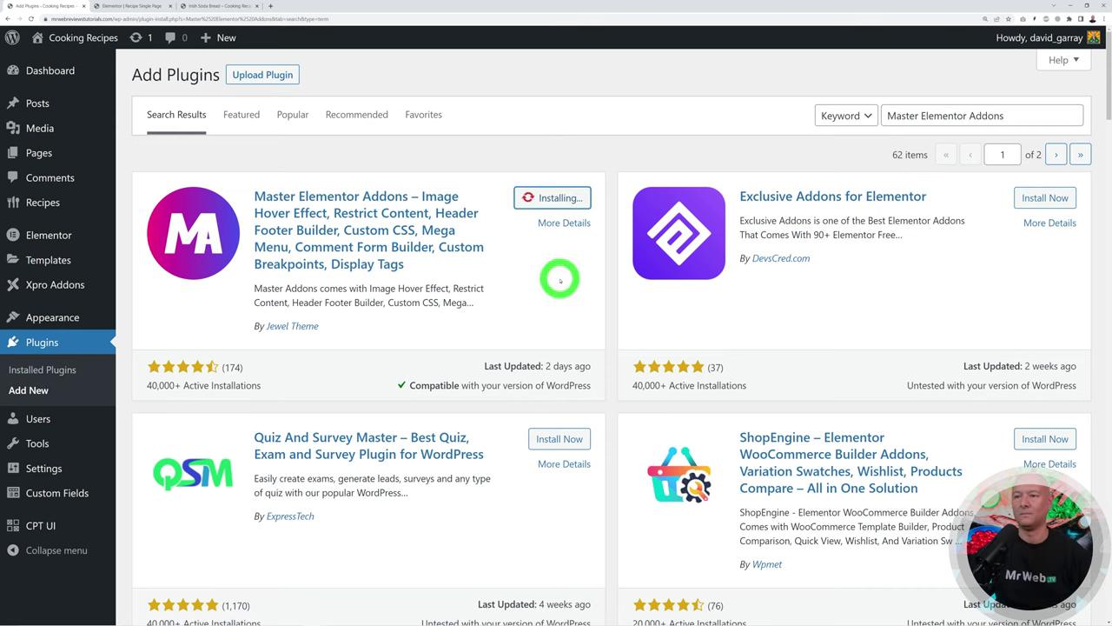
left_click(566, 199)
left_click(444, 252)
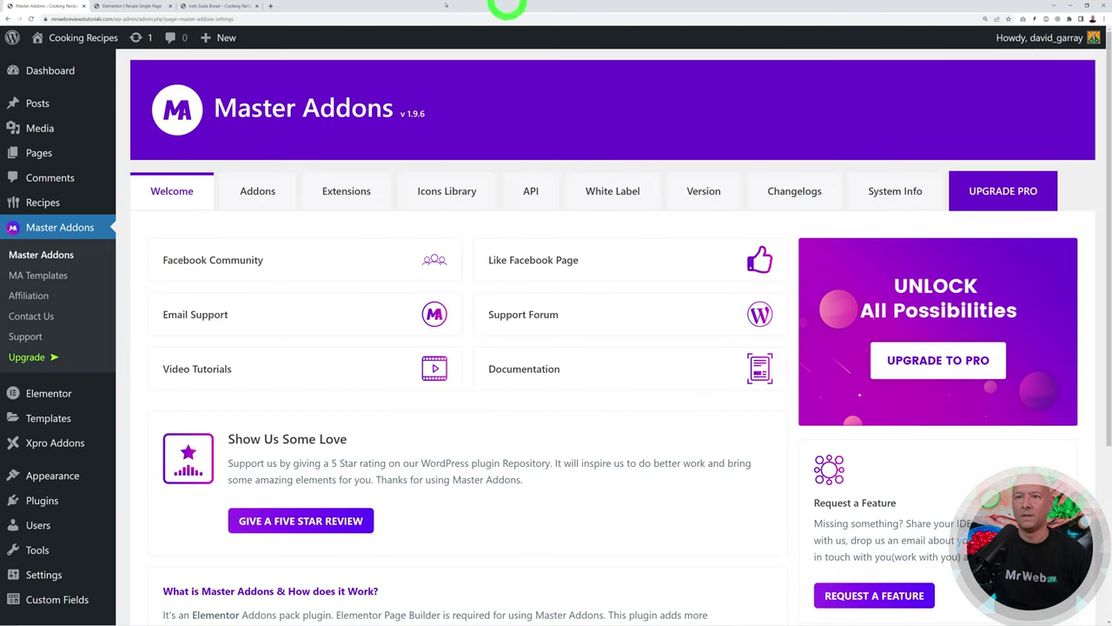
Return to the Recipe Single Page editor, dismiss the Dynamic Content upgrade notice, and reload the editor.
left_click(144, 6)
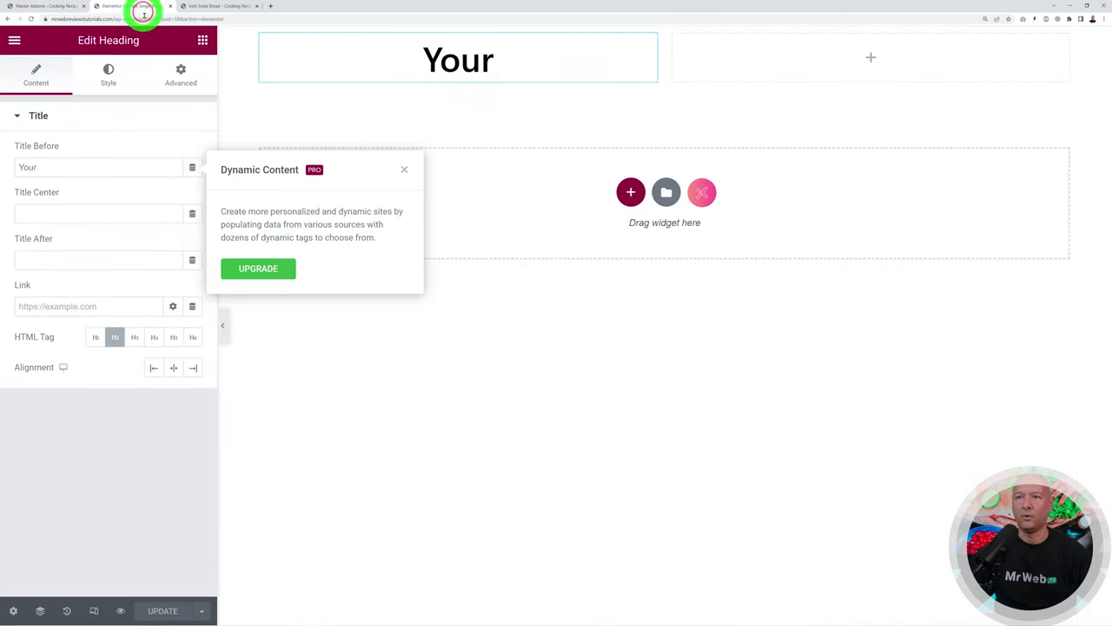
left_click(405, 171)
left_click(31, 18)
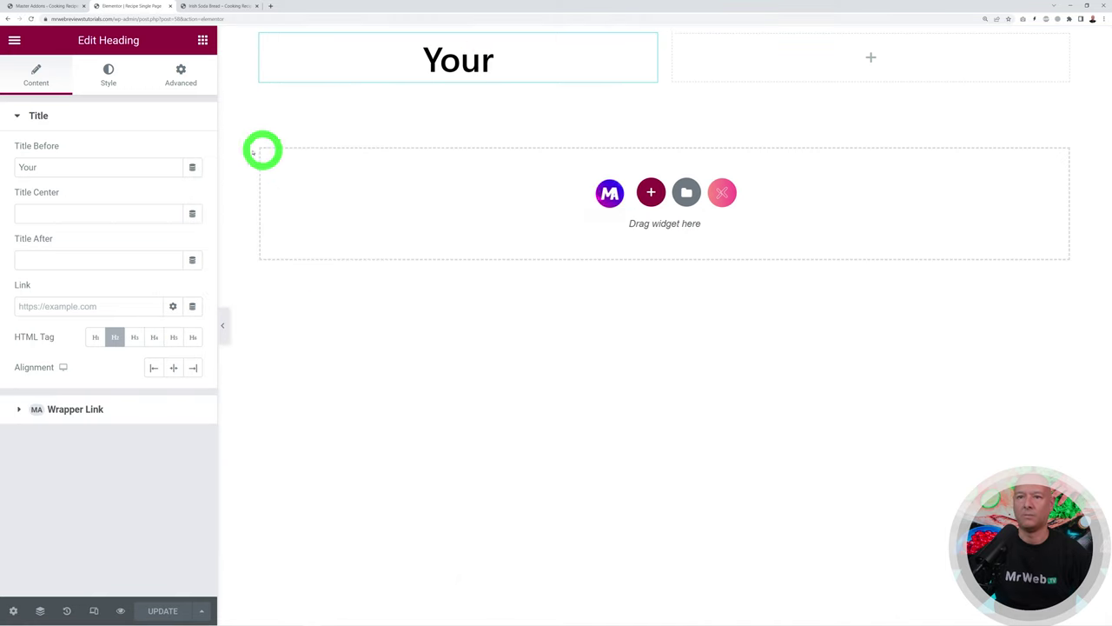
Set the heading's Title Before text to the dynamic Post Title tag.
left_click(193, 168)
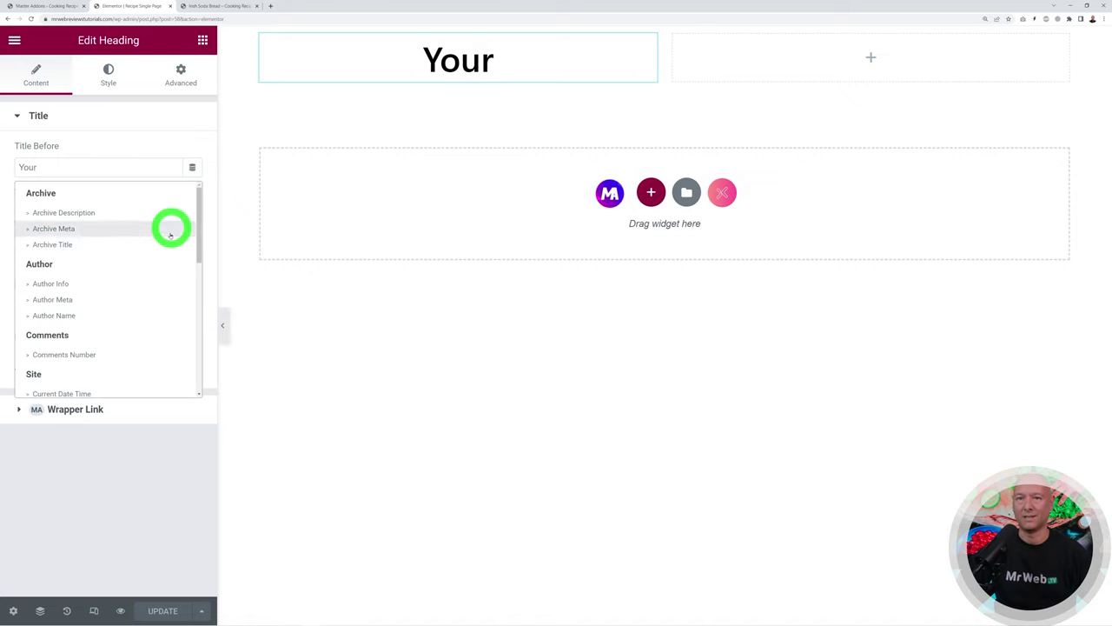
scroll(124, 303, "down", 1)
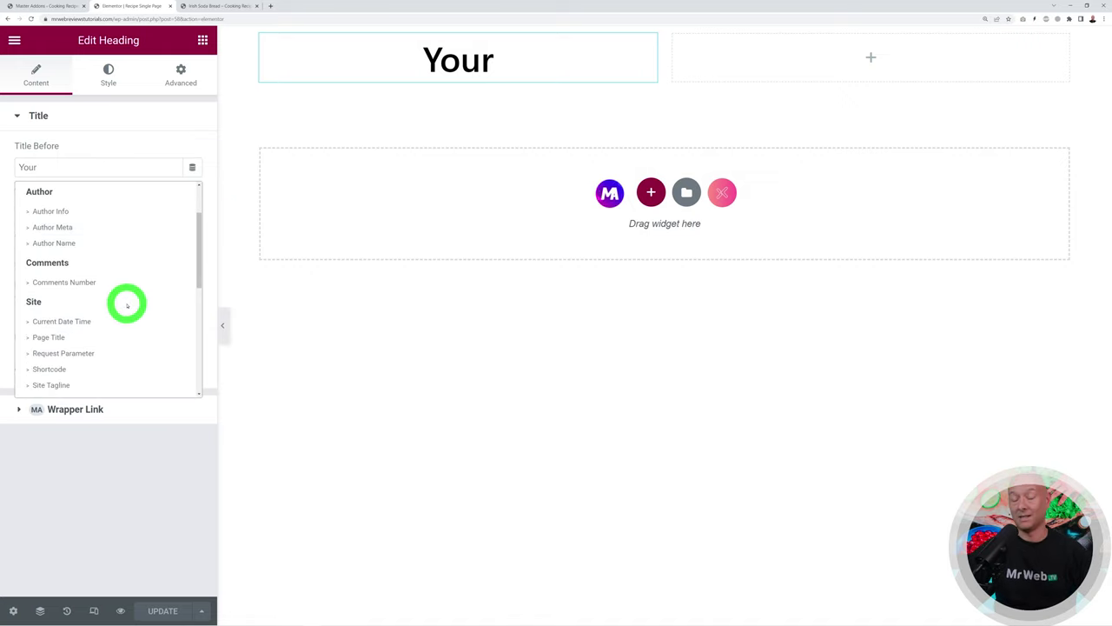
scroll(127, 305, "down", 2)
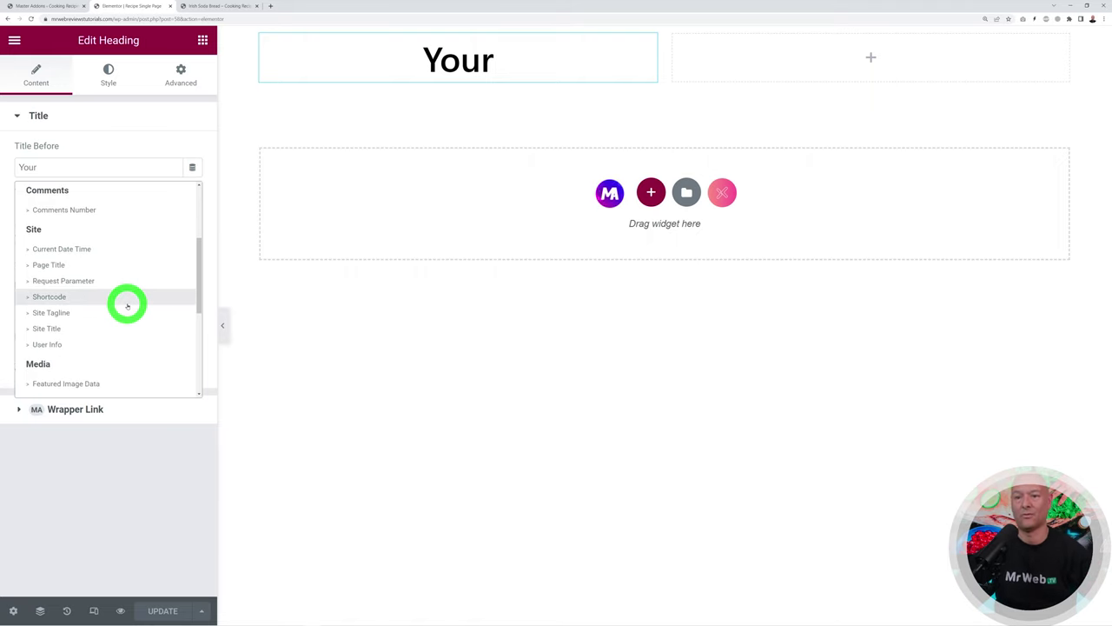
scroll(127, 306, "down", 1)
scroll(127, 306, "up", 2)
scroll(127, 306, "down", 3)
scroll(127, 306, "down", 4)
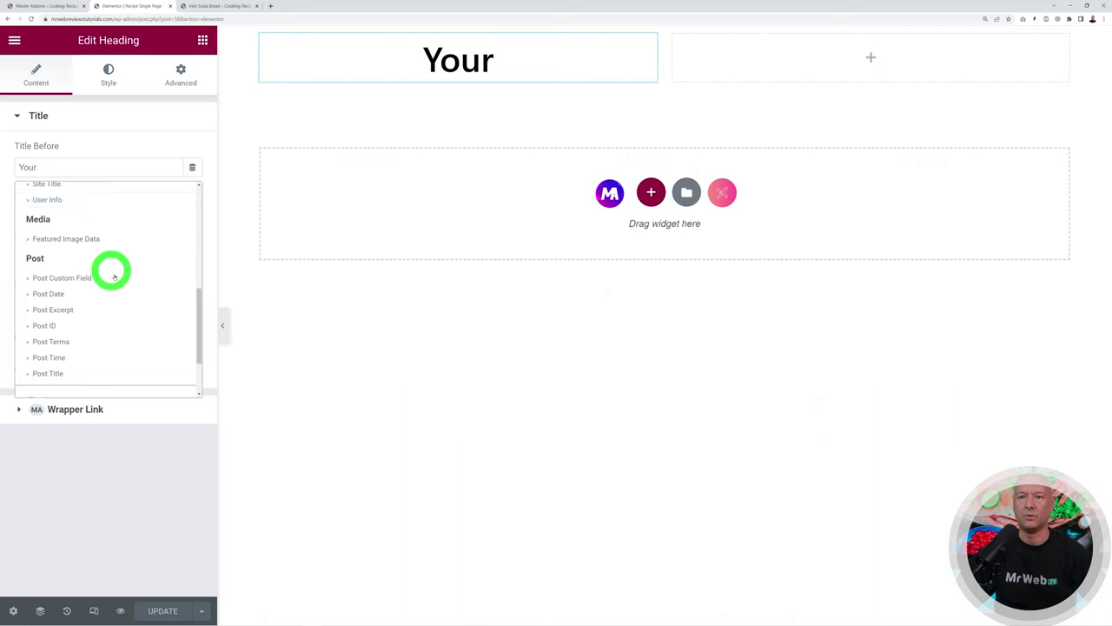
left_click(79, 299)
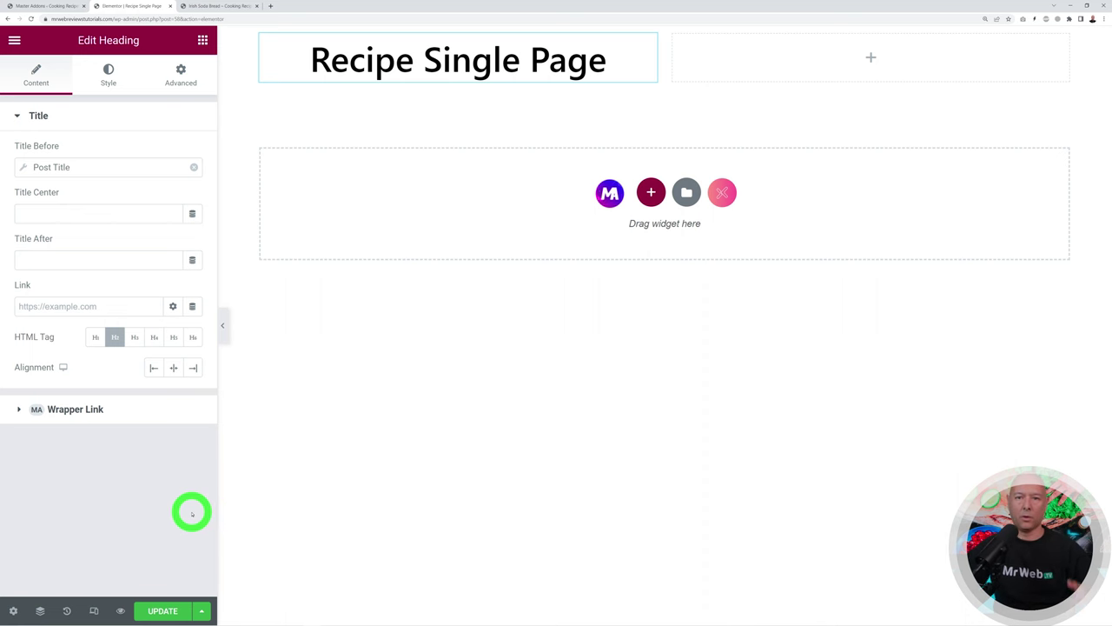
Return to the site admin, browse the popular themes available, and install and activate the Astra theme.
left_click(34, 6)
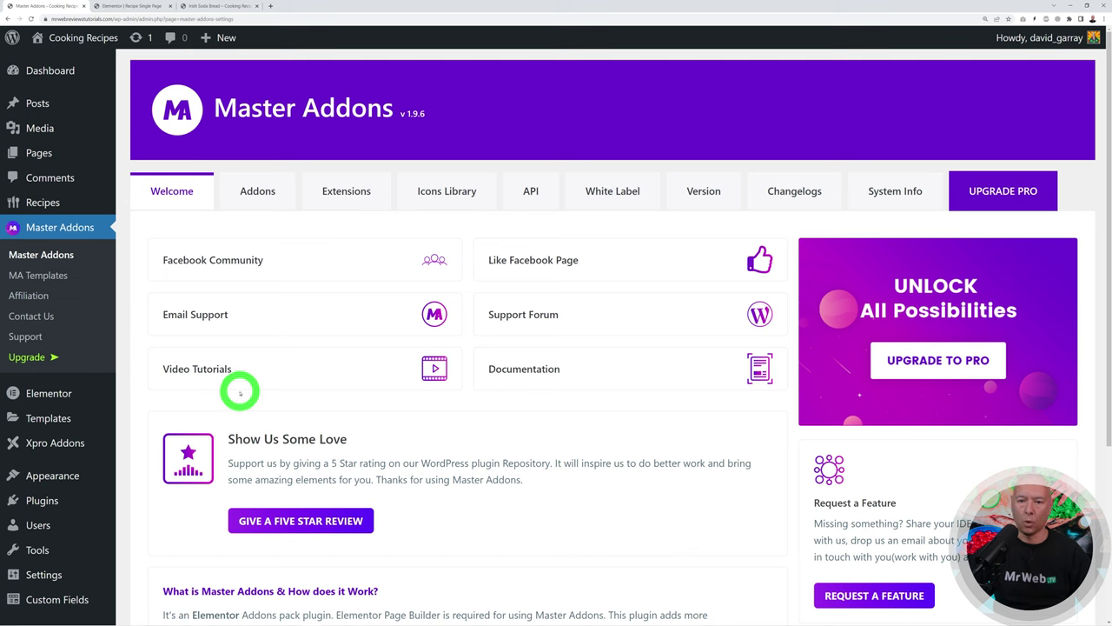
left_click(66, 480)
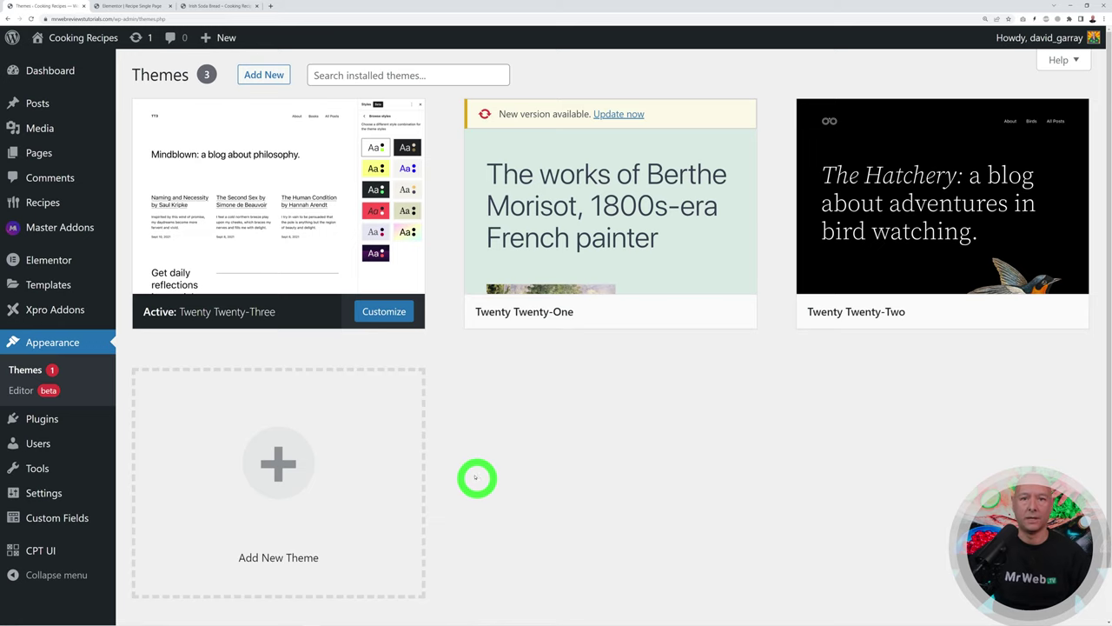
left_click(266, 74)
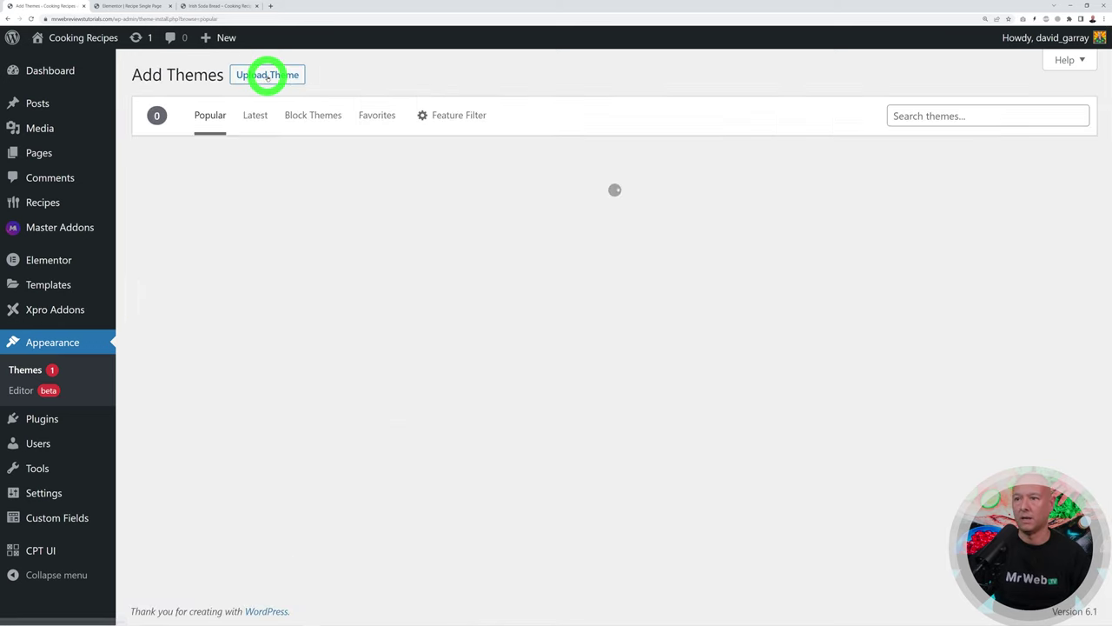
scroll(779, 228, "down", 1)
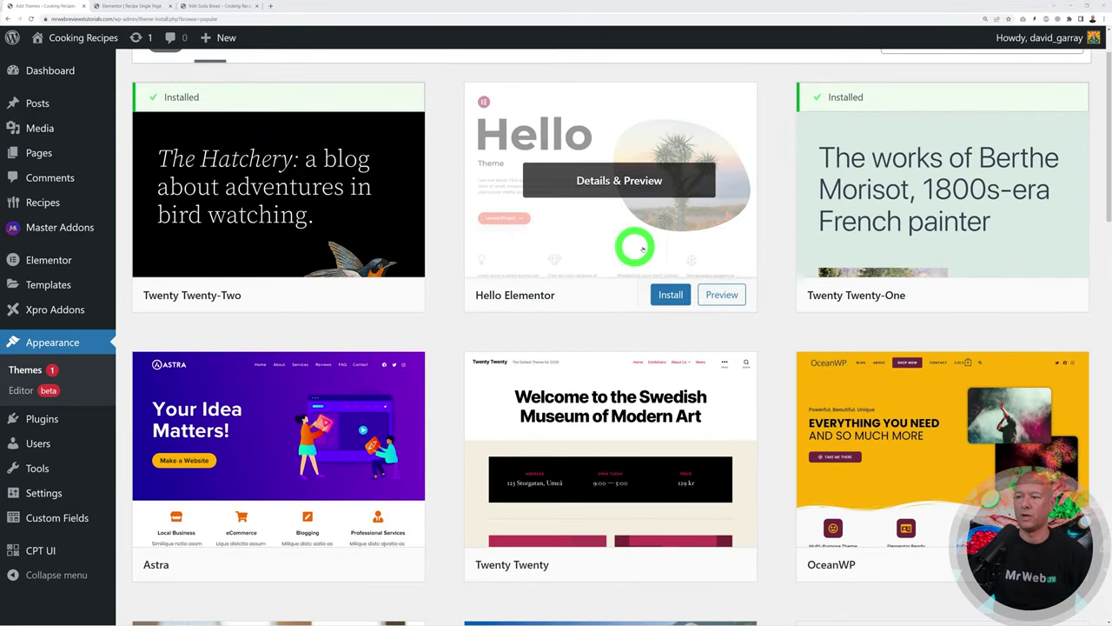
scroll(643, 246, "down", 1)
scroll(869, 378, "down", 1)
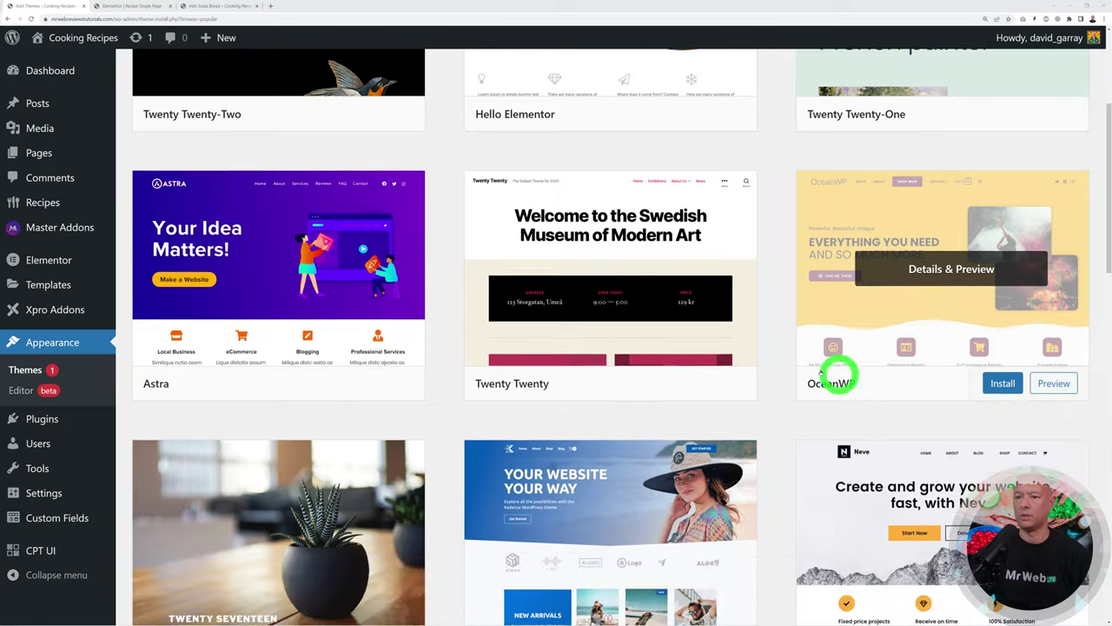
scroll(280, 365, "down", 2)
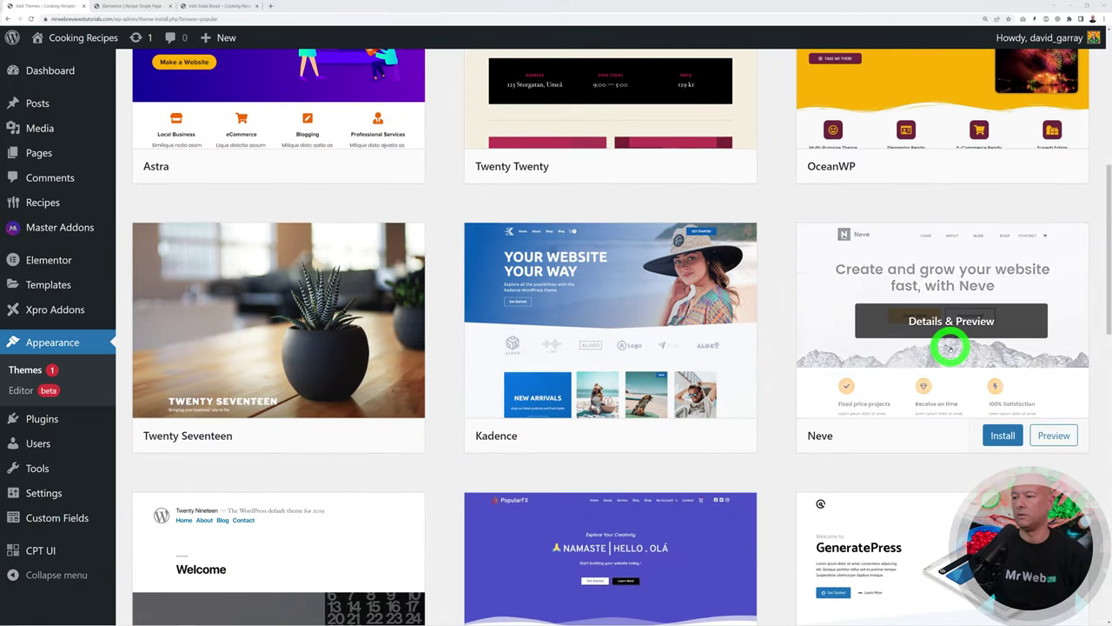
scroll(852, 429, "down", 4)
scroll(777, 469, "up", 5)
scroll(779, 465, "up", 3)
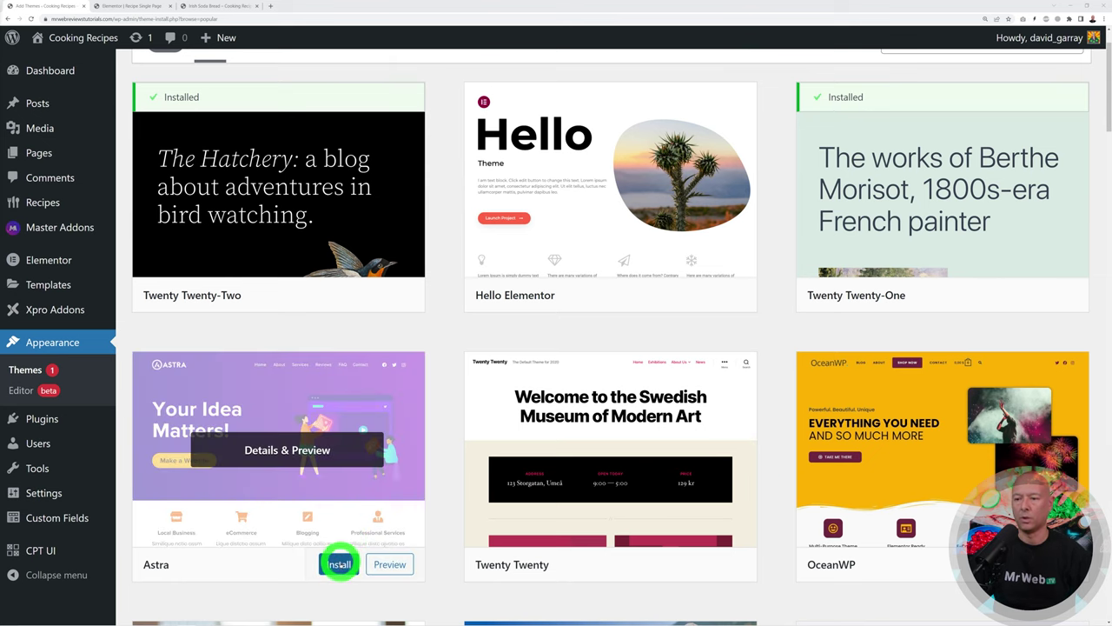
left_click(339, 563)
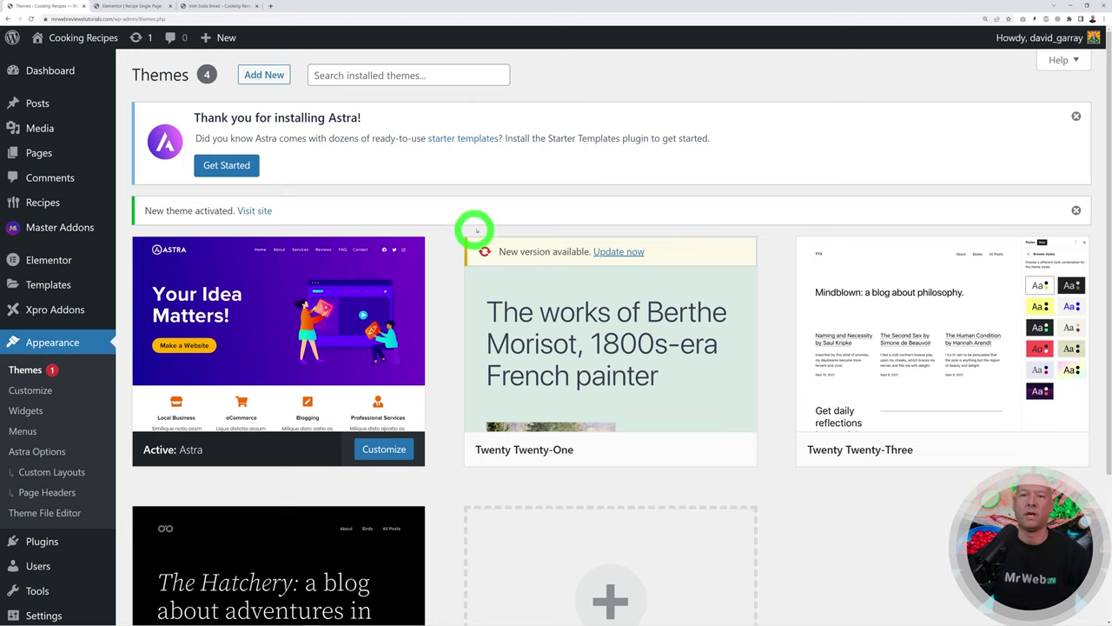
Get started with Astra's Starter Templates, choose Elementor as the page builder, and search the templates for "cooking".
left_click(229, 165)
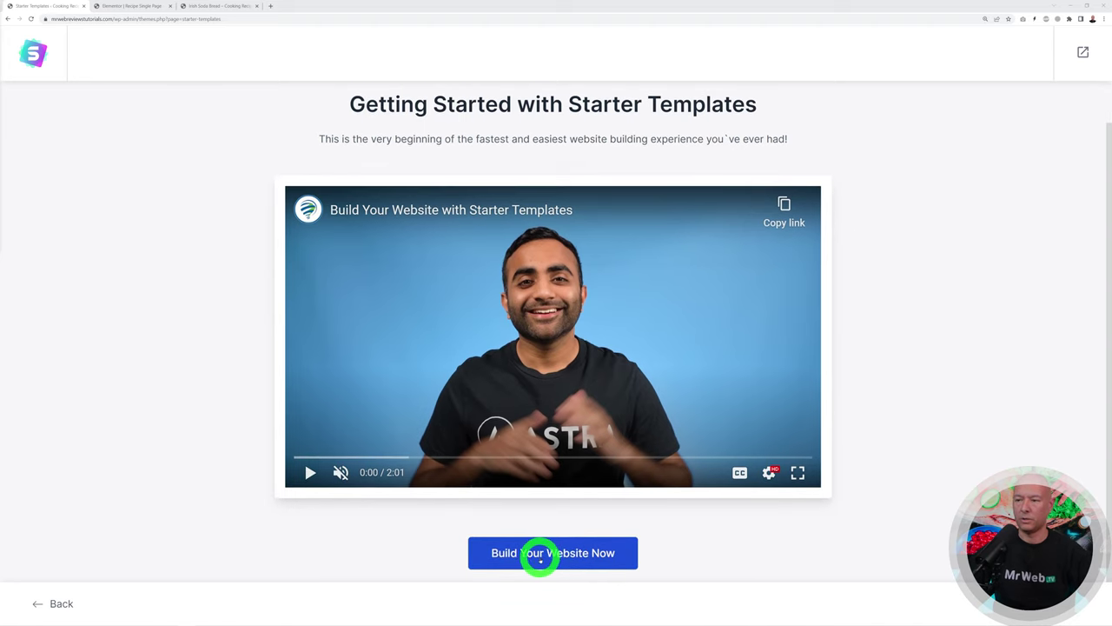
left_click(542, 558)
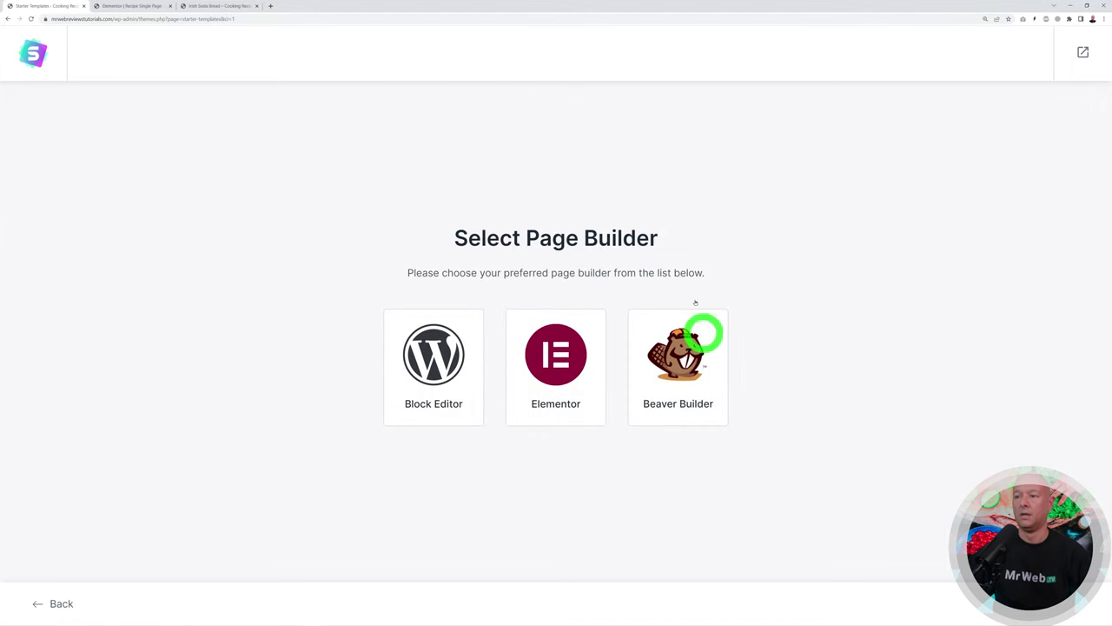
left_click(557, 361)
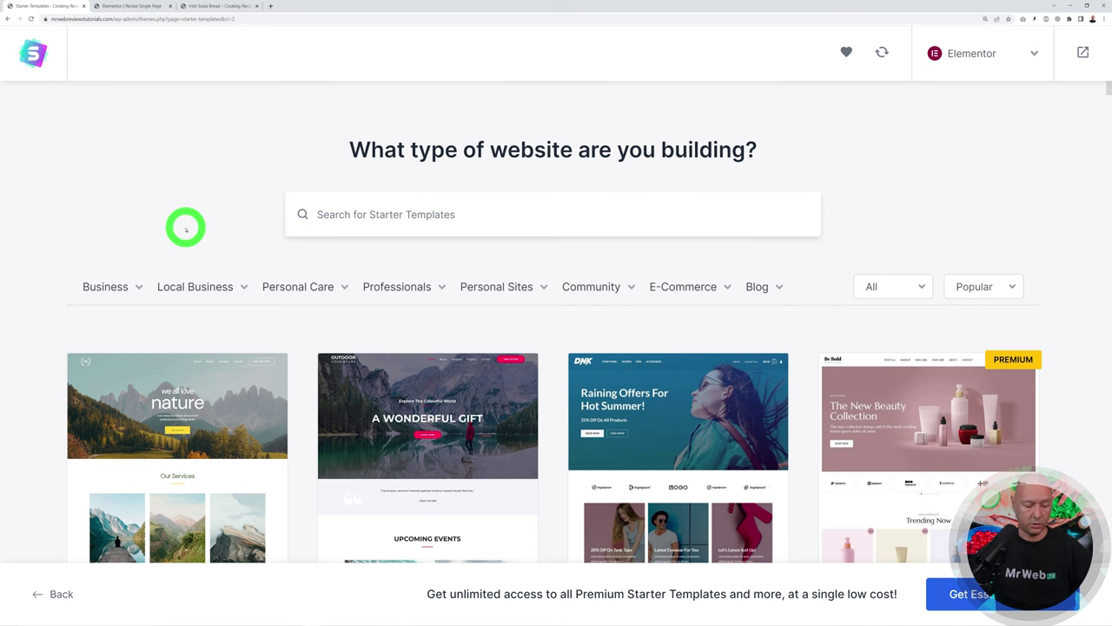
type("cooking")
scroll(52, 247, "down", 2)
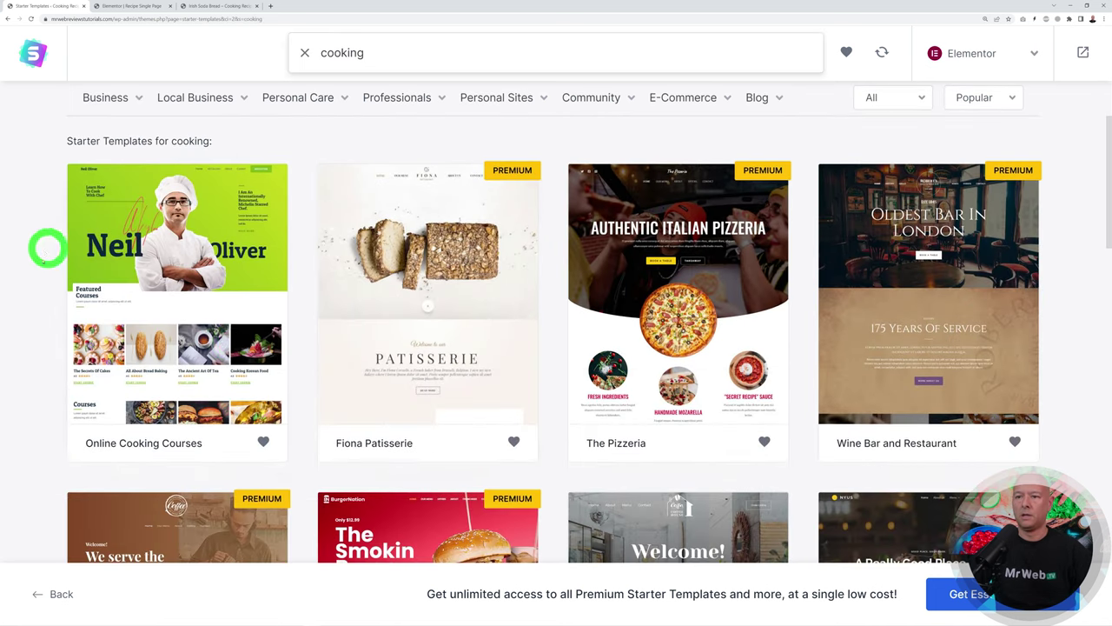
Select the Online Cooking Courses starter template from the cooking results and continue without uploading a logo.
scroll(52, 357, "up", 3)
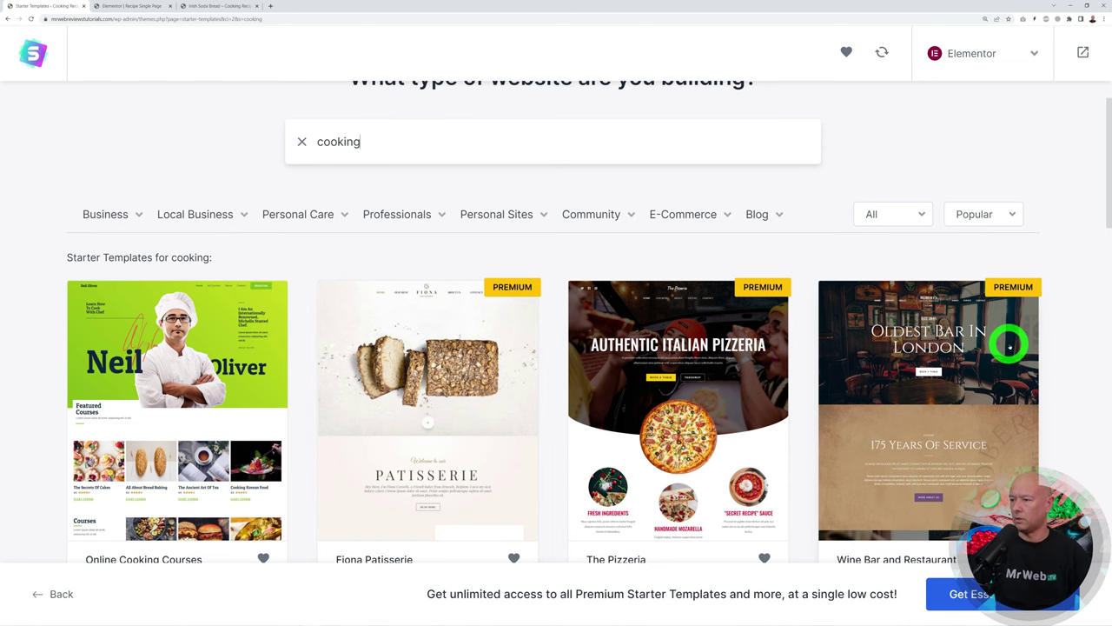
scroll(1013, 341, "down", 2)
scroll(561, 447, "down", 1)
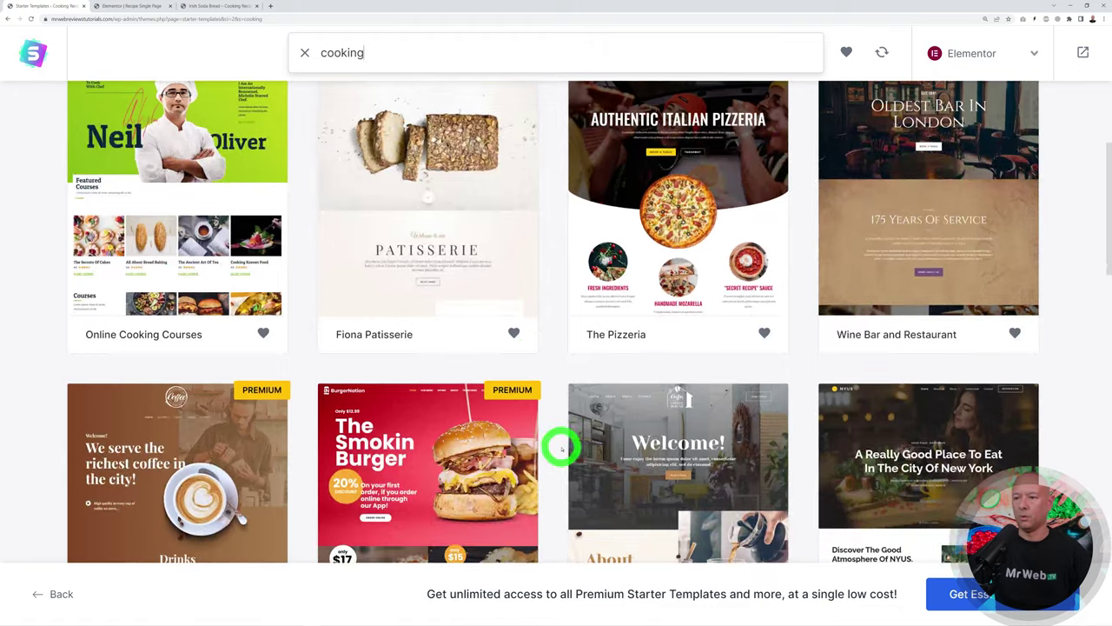
scroll(561, 447, "up", 3)
scroll(555, 442, "down", 5)
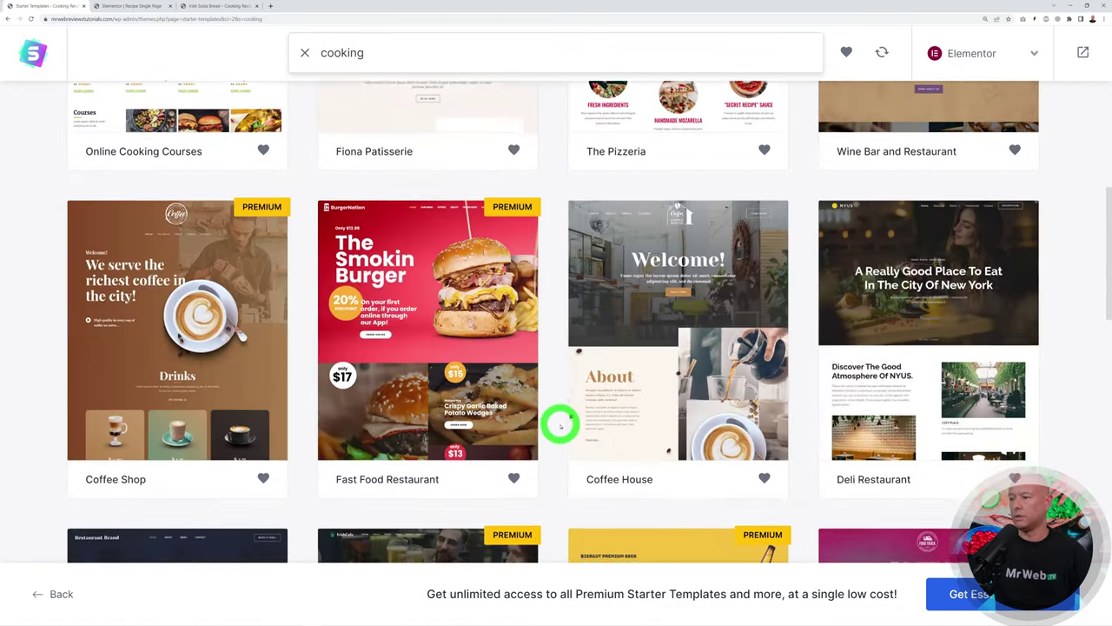
scroll(921, 365, "down", 3)
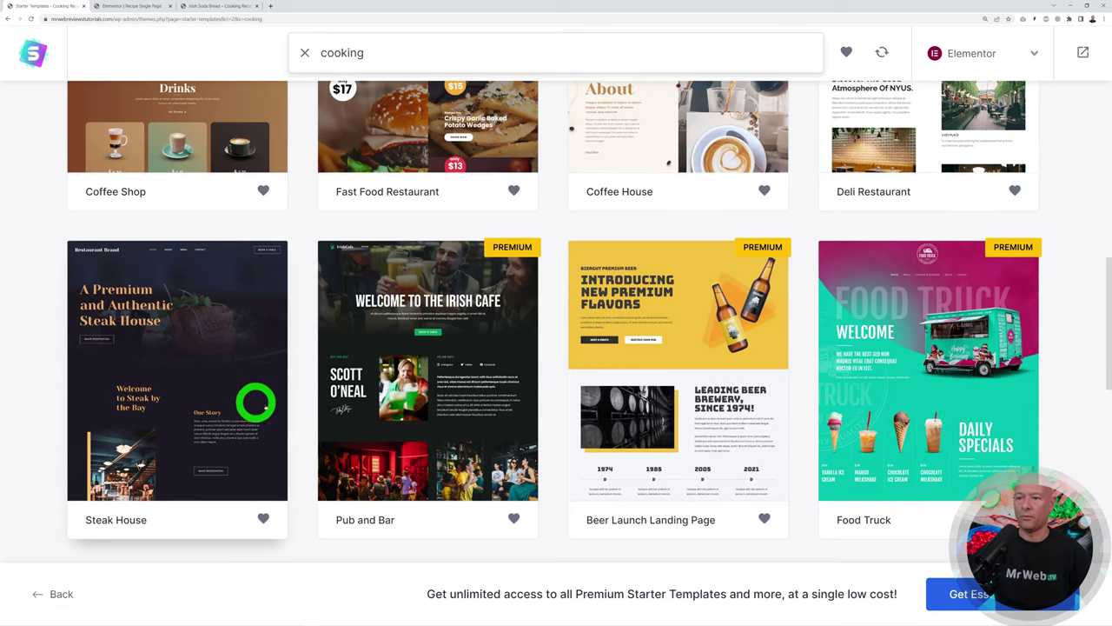
scroll(412, 426, "up", 6)
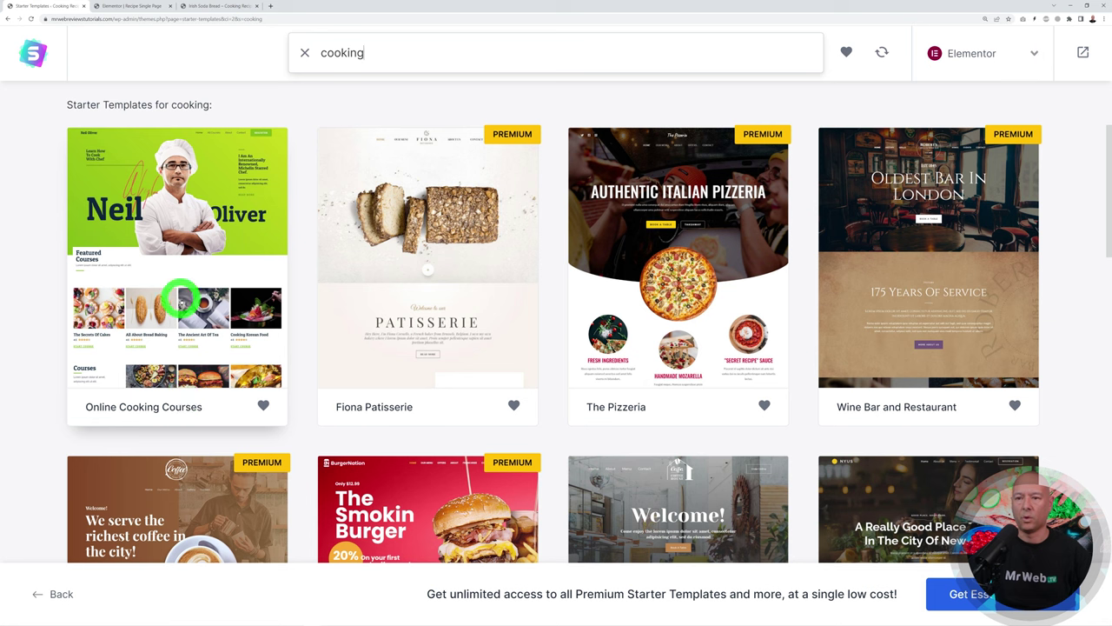
left_click(187, 293)
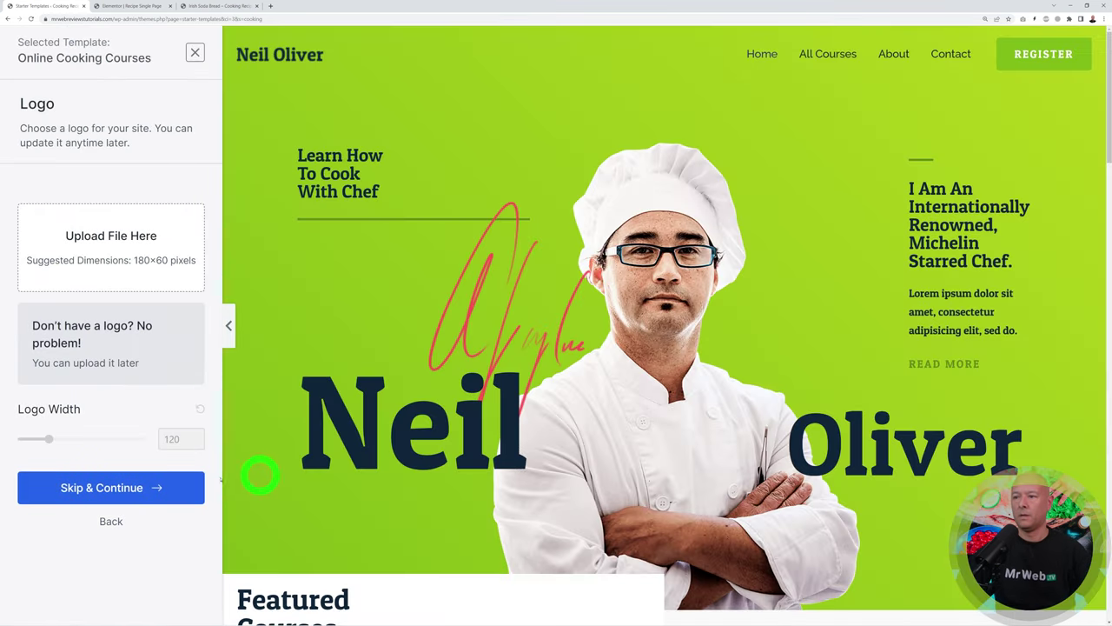
left_click(131, 487)
Try several color palettes on the template and keep the blue one.
scroll(191, 452, "down", 2)
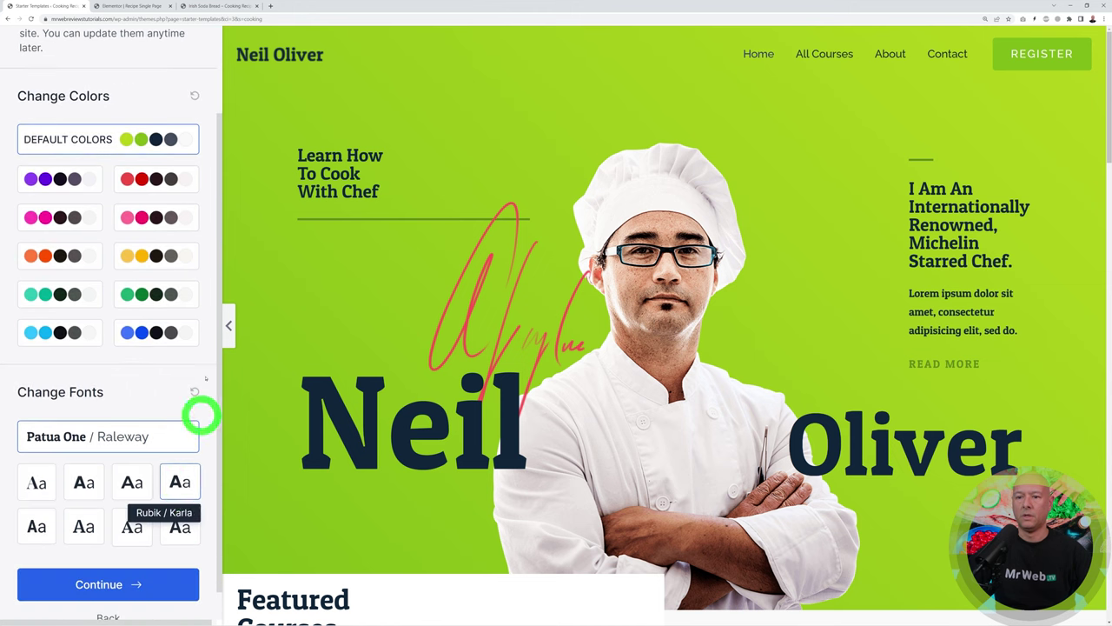
left_click(147, 330)
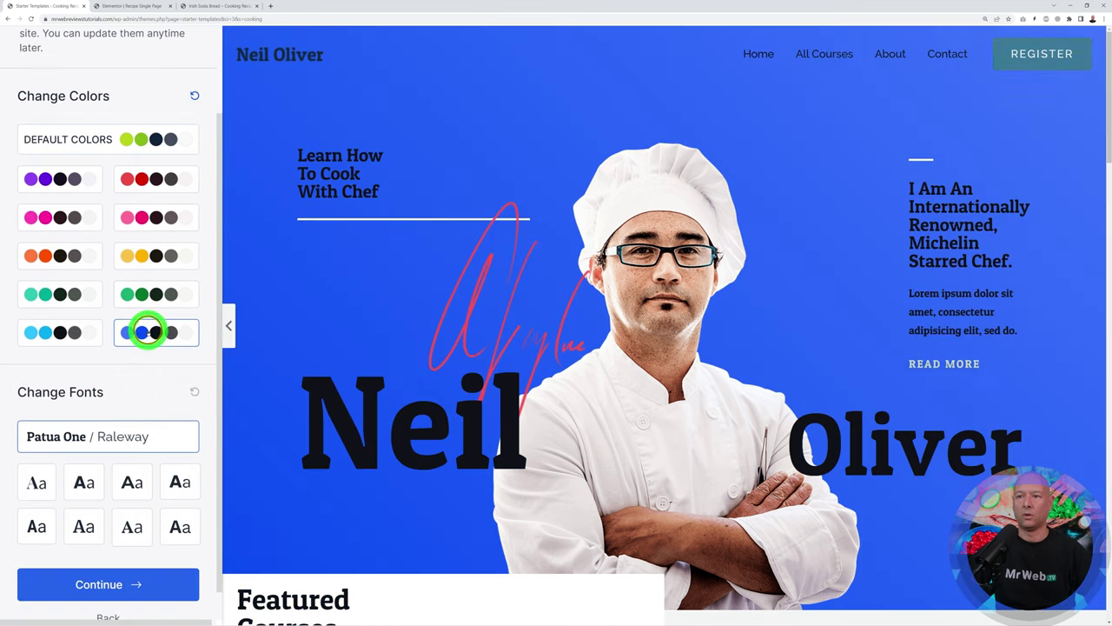
left_click(142, 293)
left_click(154, 254)
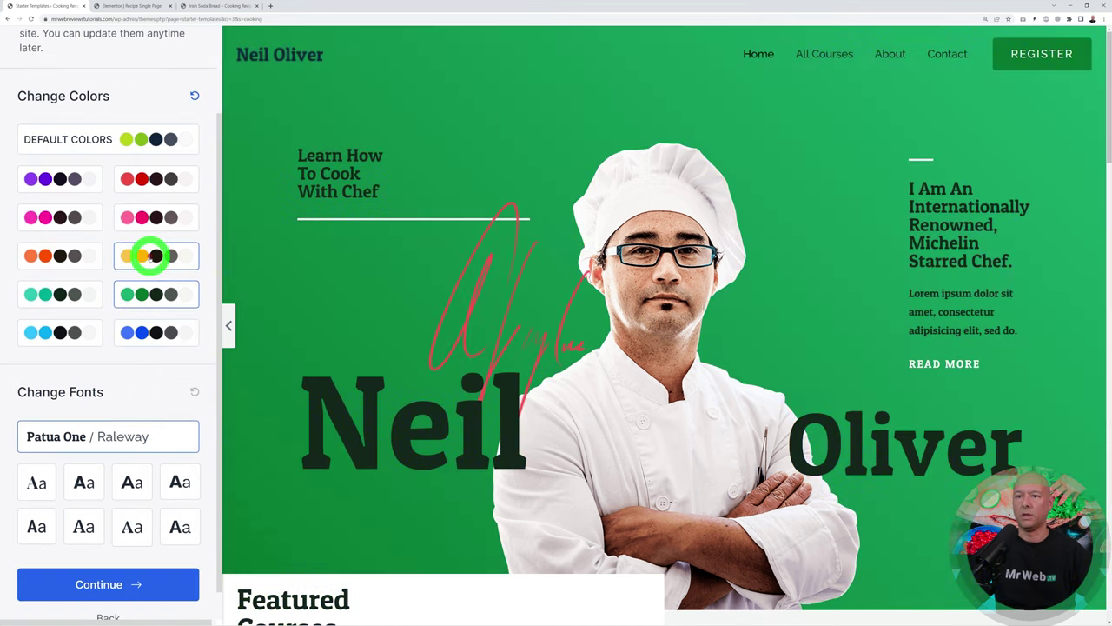
left_click(154, 217)
left_click(153, 179)
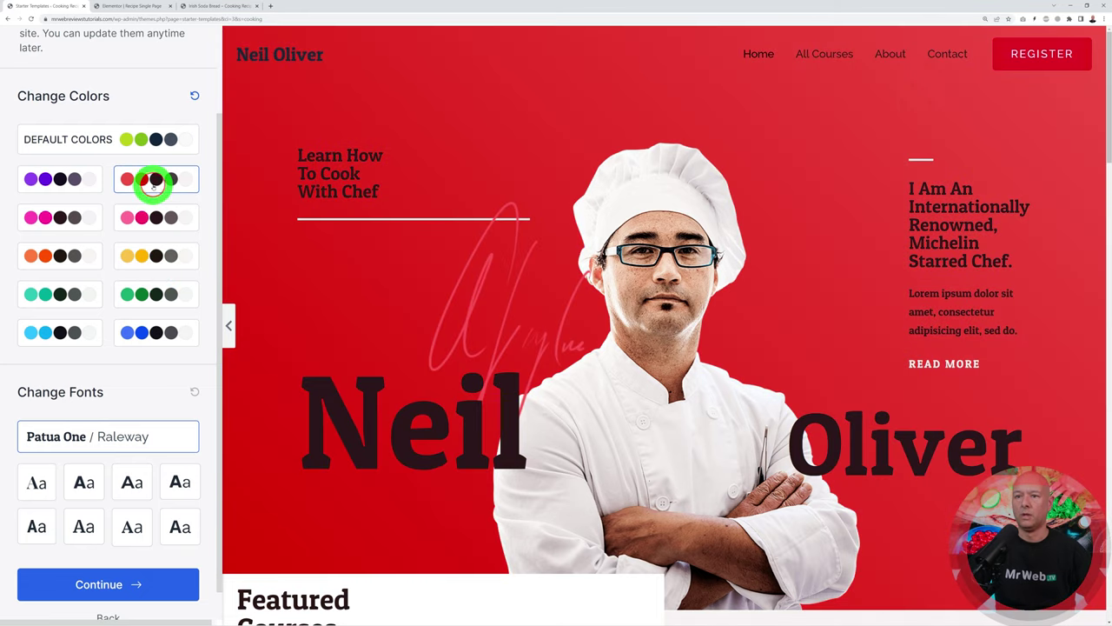
left_click(94, 224)
left_click(156, 331)
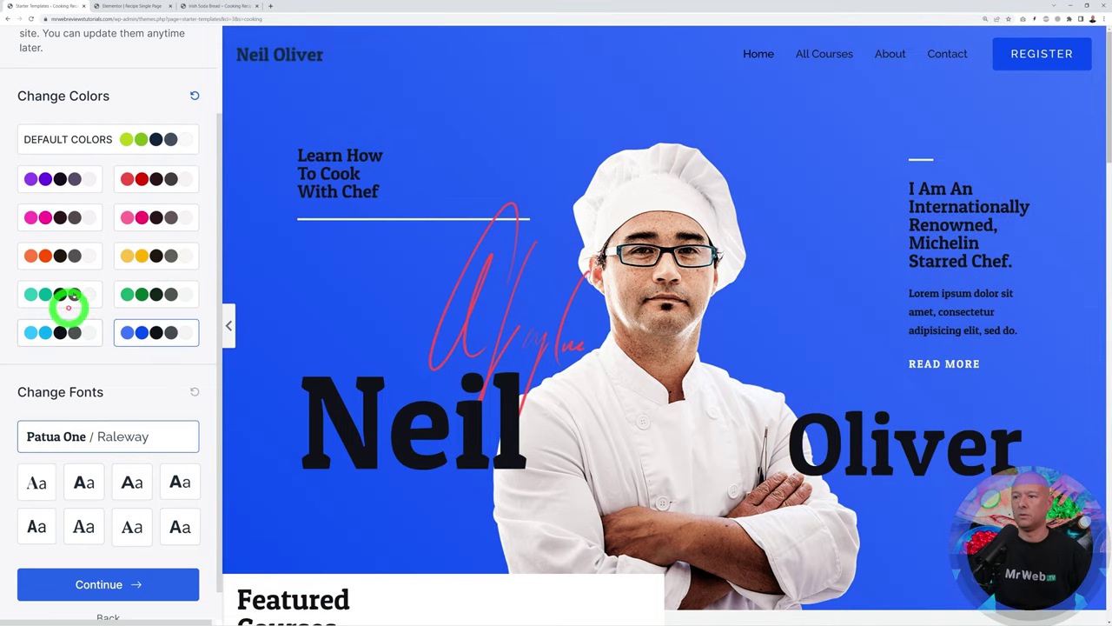
Preview alternative font pairings on the template and reset the fonts to the default Patua One / Raleway.
scroll(181, 376, "down", 1)
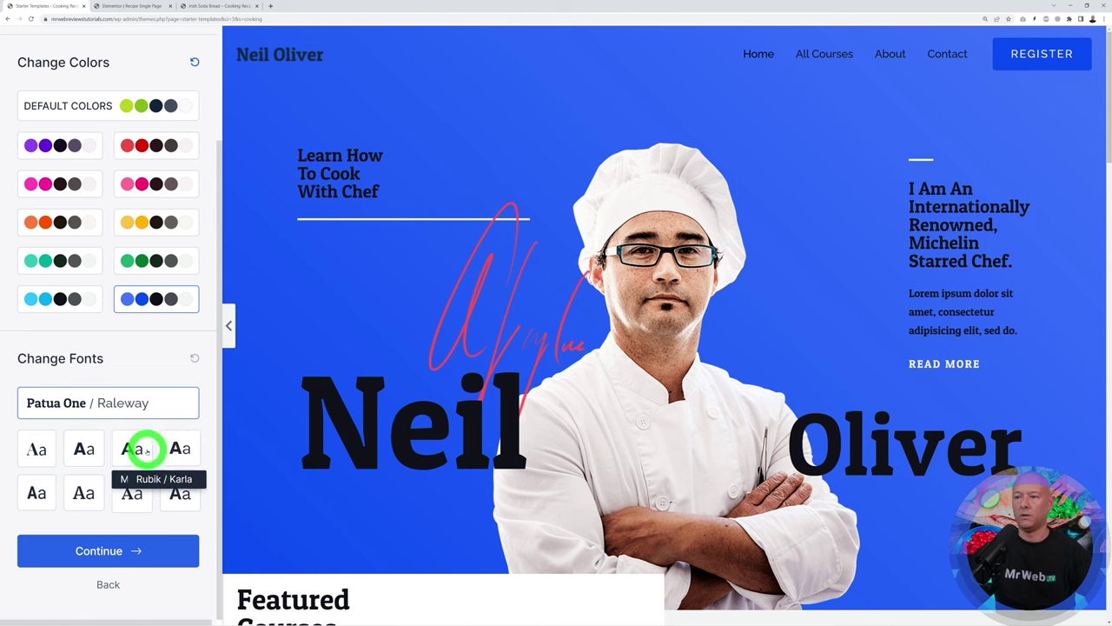
left_click(86, 448)
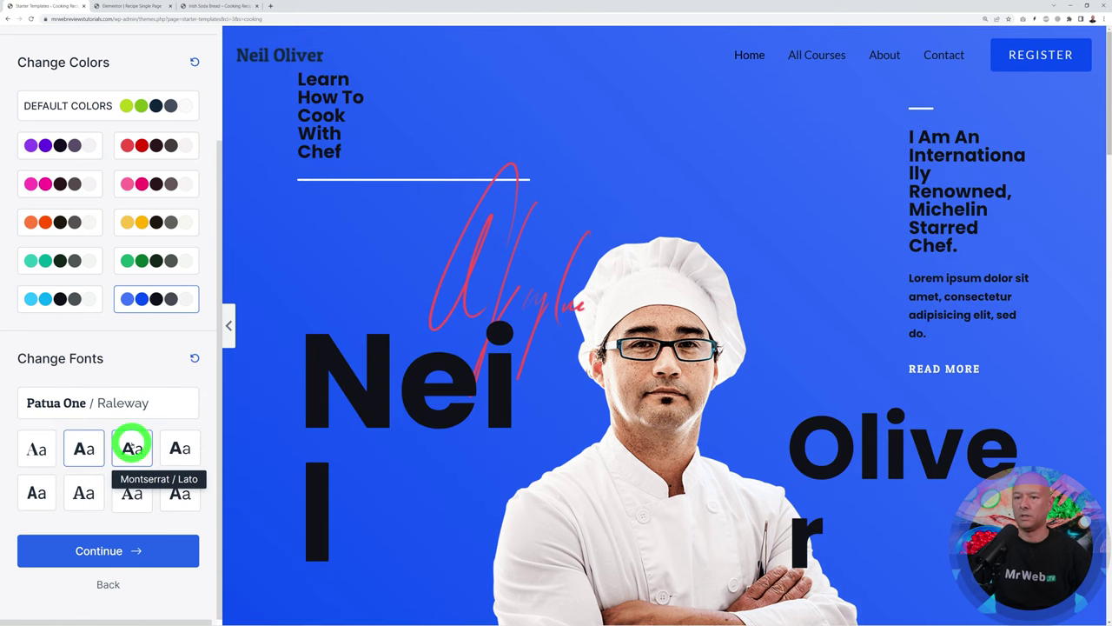
left_click(132, 447)
left_click(177, 448)
left_click(138, 492)
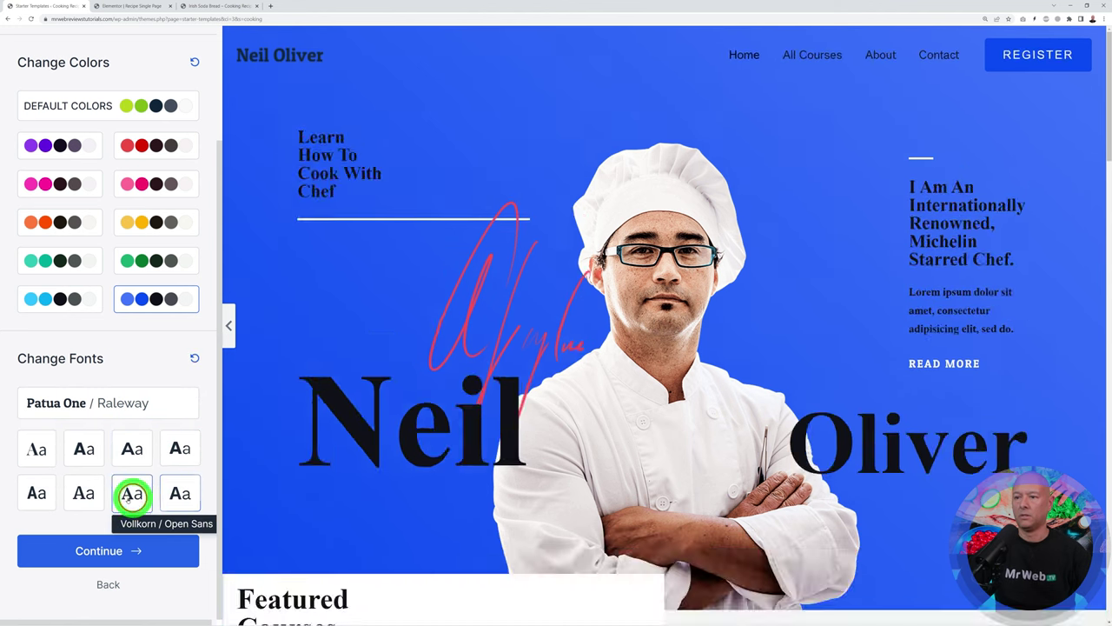
left_click(87, 493)
left_click(45, 493)
left_click(38, 448)
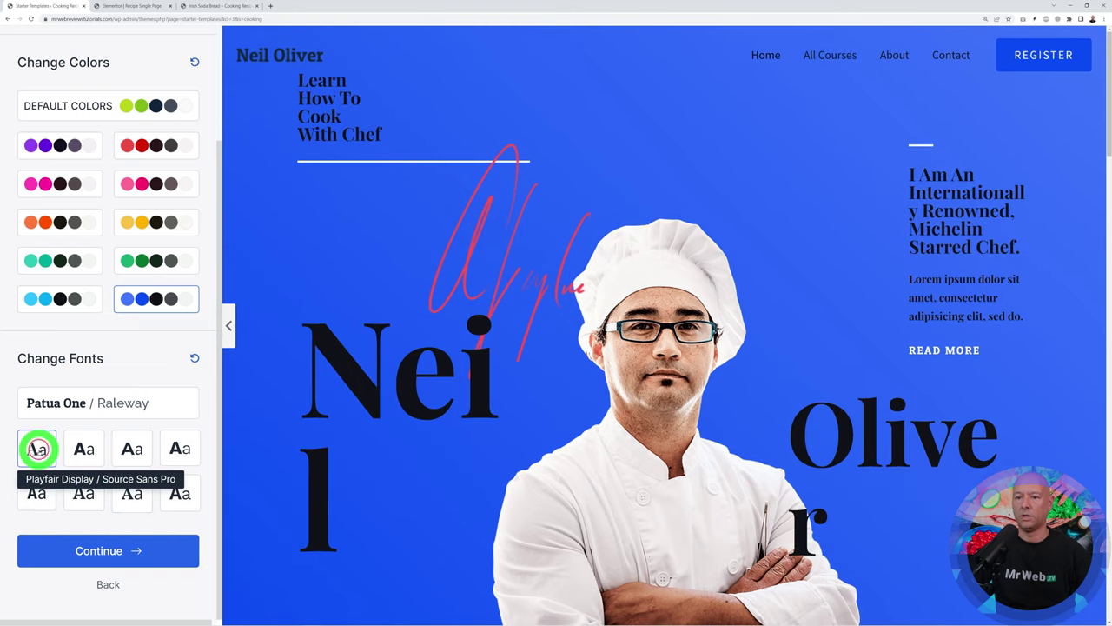
left_click(195, 359)
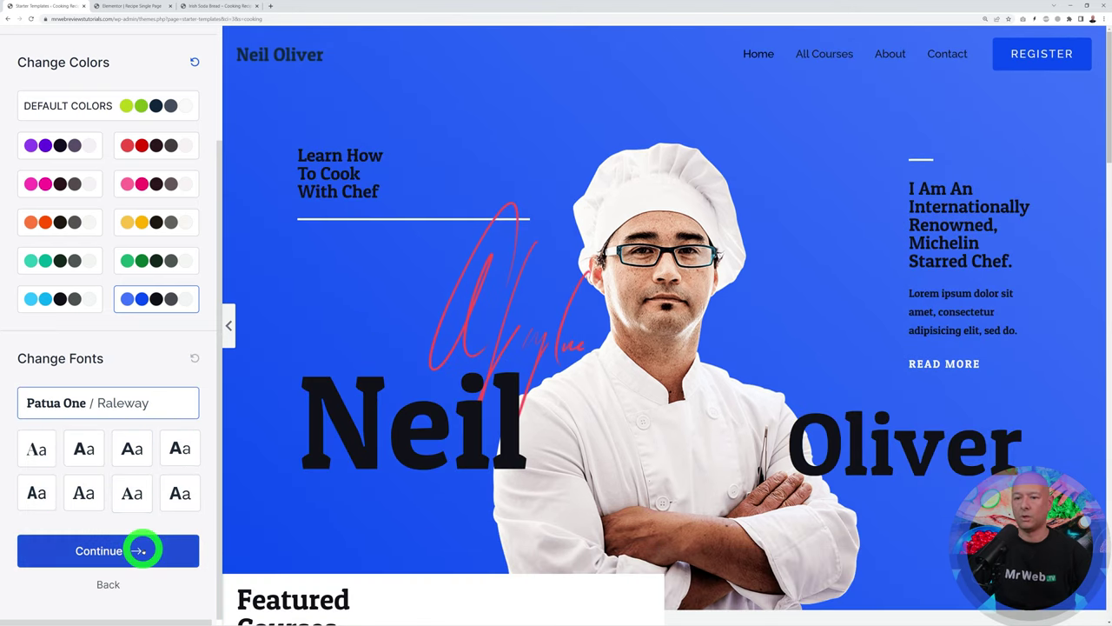
Build the website with the default import options, skipping the missing LearnDash plugins, and exit to the dashboard, dismissing the rating notice.
left_click(143, 549)
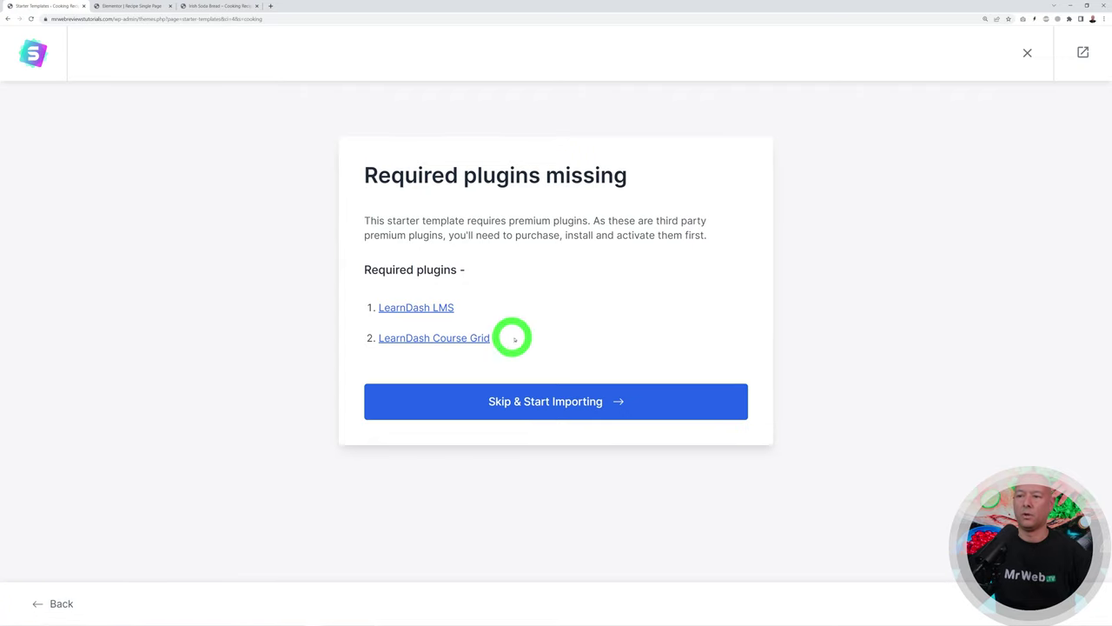
left_click(536, 402)
scroll(583, 427, "down", 1)
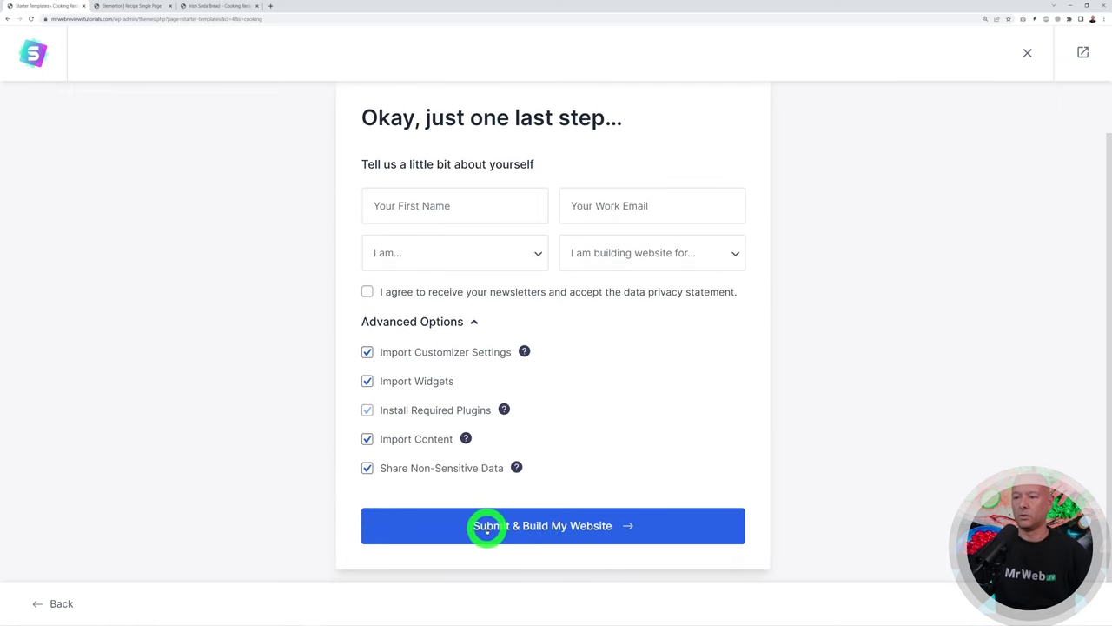
left_click(620, 511)
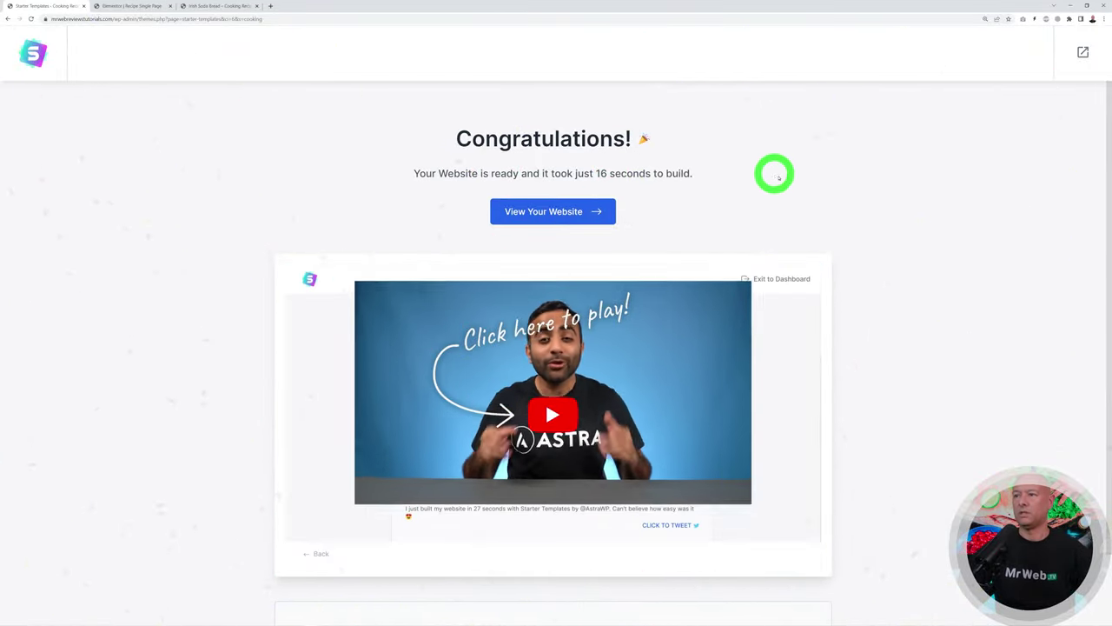
left_click(1083, 52)
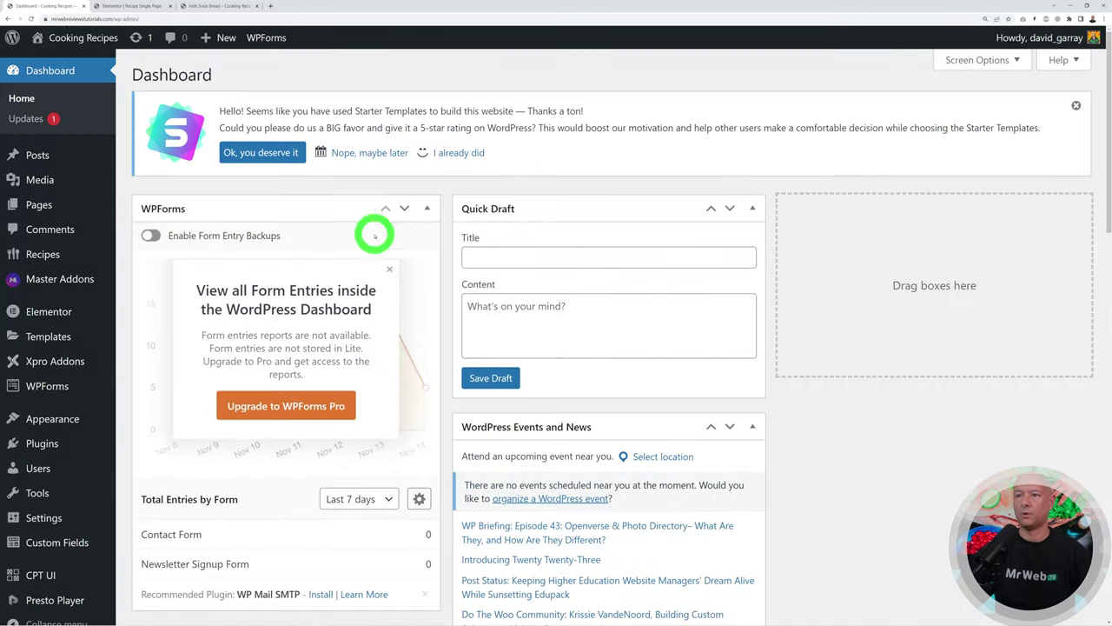
left_click(1076, 106)
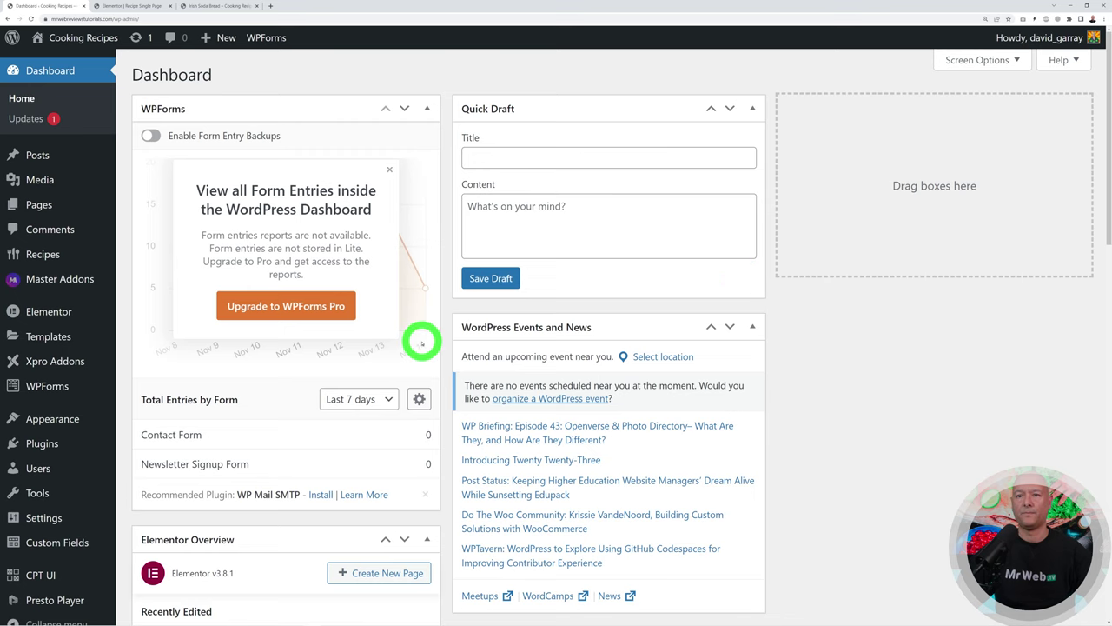
Open the live site in a new tab, review the whole imported home page, and close it.
mouse_move(97, 40)
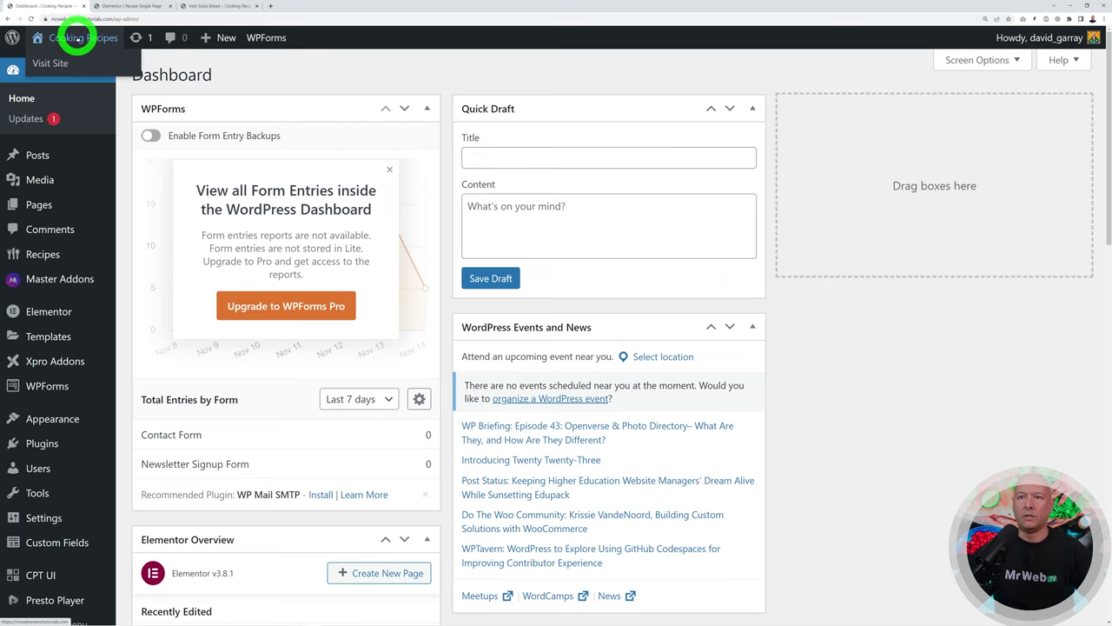
right_click(59, 62)
left_click(91, 71)
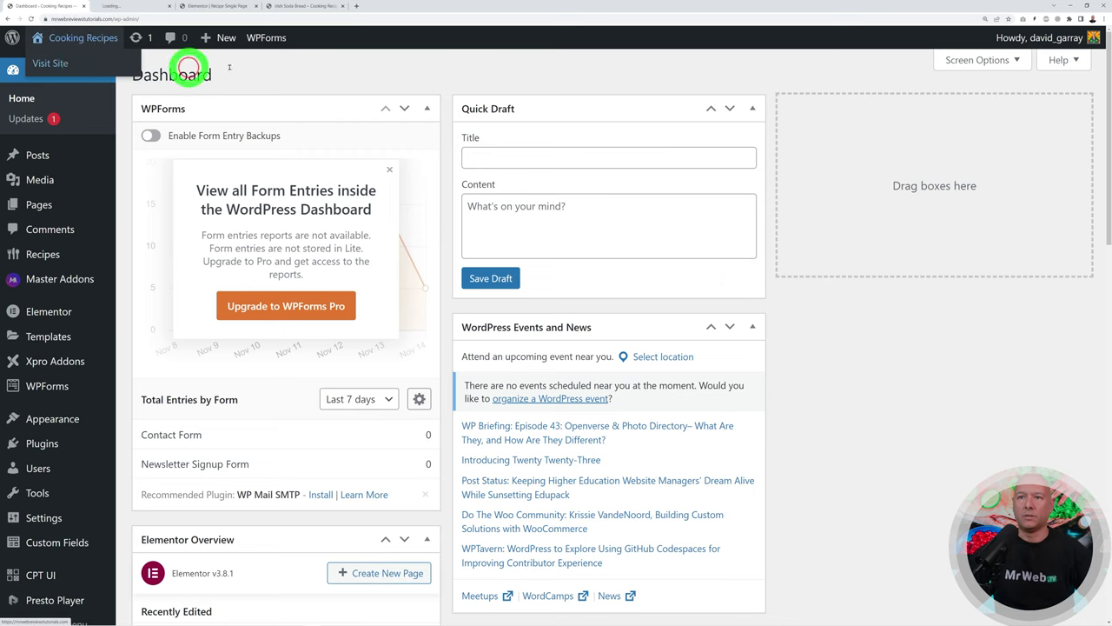
left_click(120, 7)
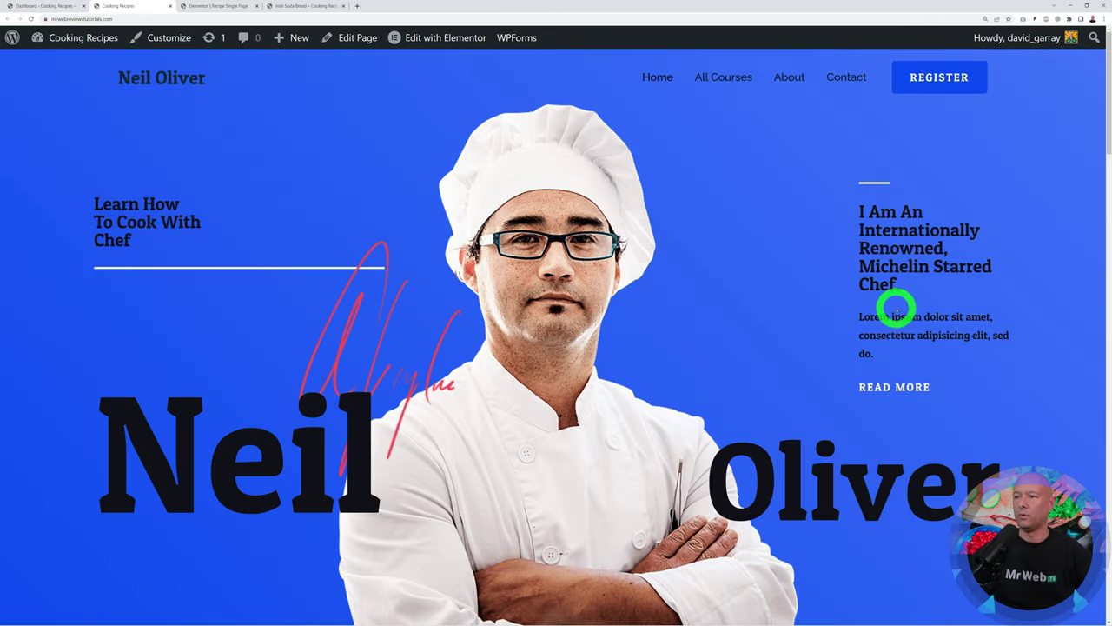
scroll(997, 307, "down", 8)
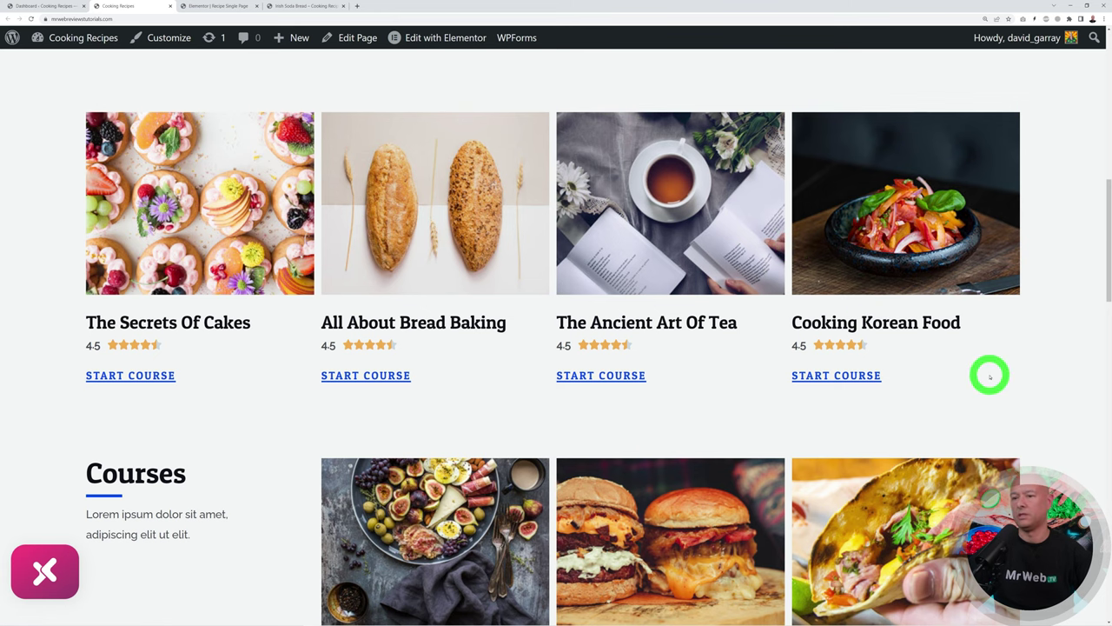
scroll(990, 375, "down", 10)
scroll(990, 374, "up", 5)
scroll(990, 374, "down", 12)
scroll(989, 374, "up", 4)
scroll(983, 370, "up", 15)
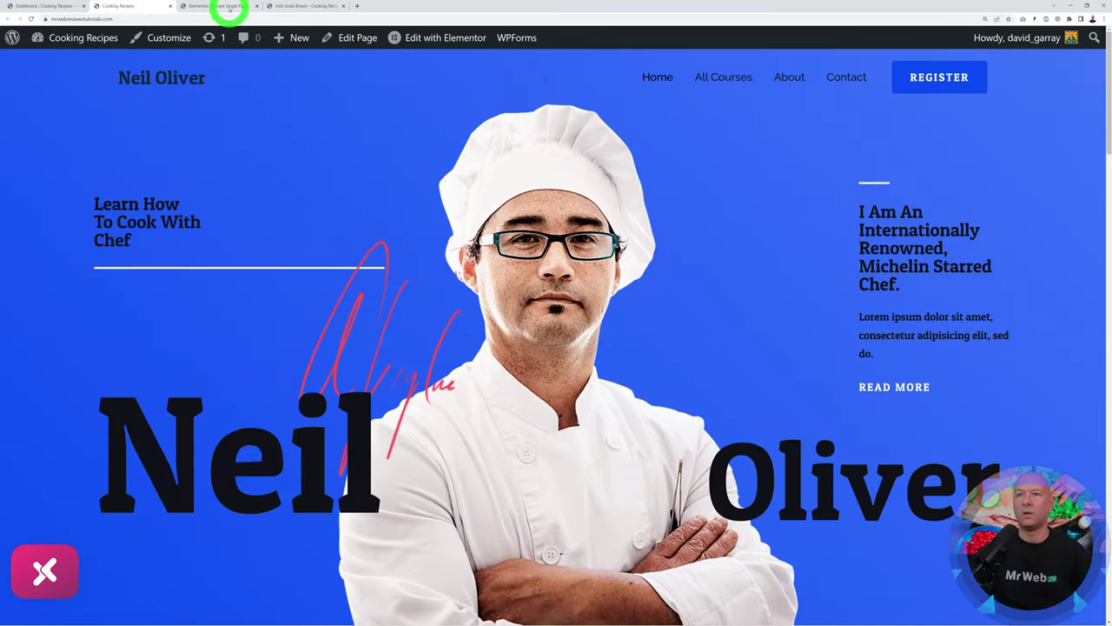
left_click(171, 6)
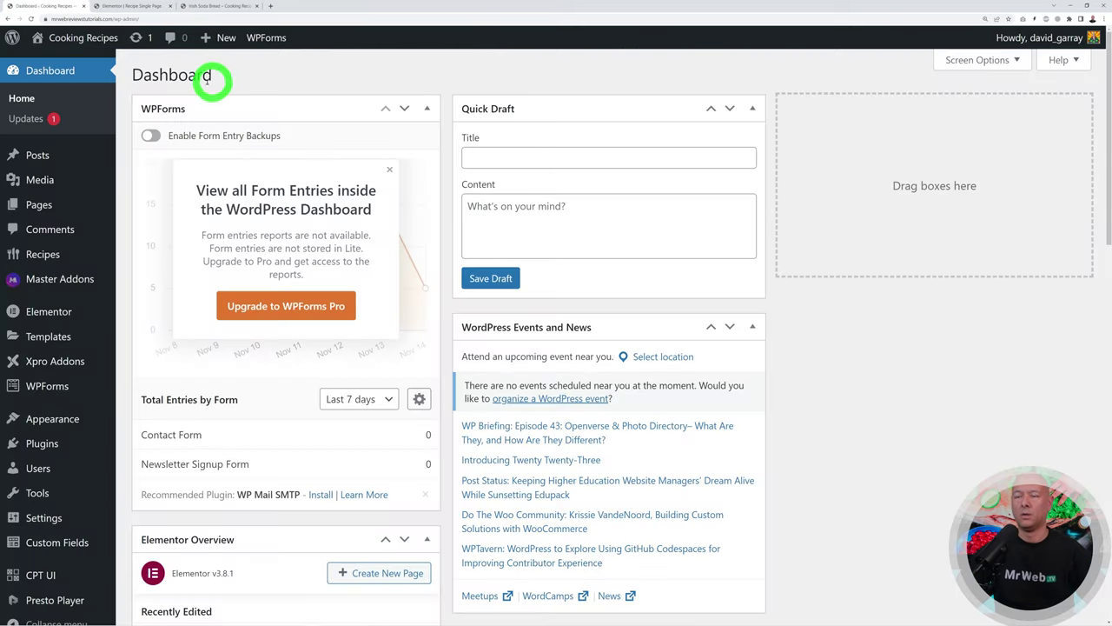
Return to the Recipe Single Page editor and add a section with two equal columns below the title.
left_click(126, 7)
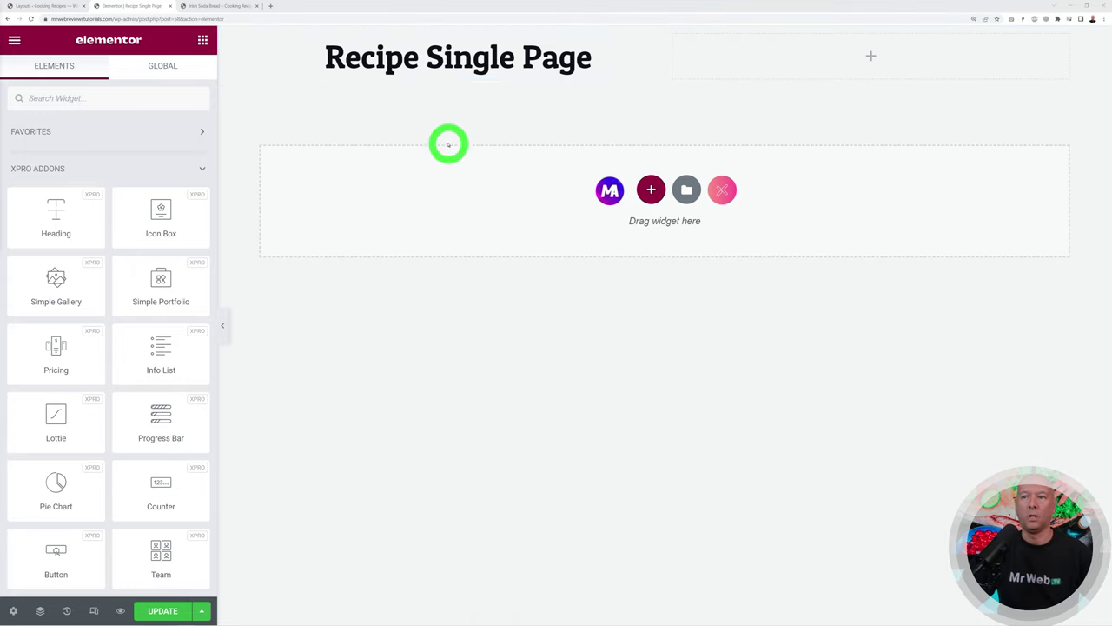
left_click(652, 190)
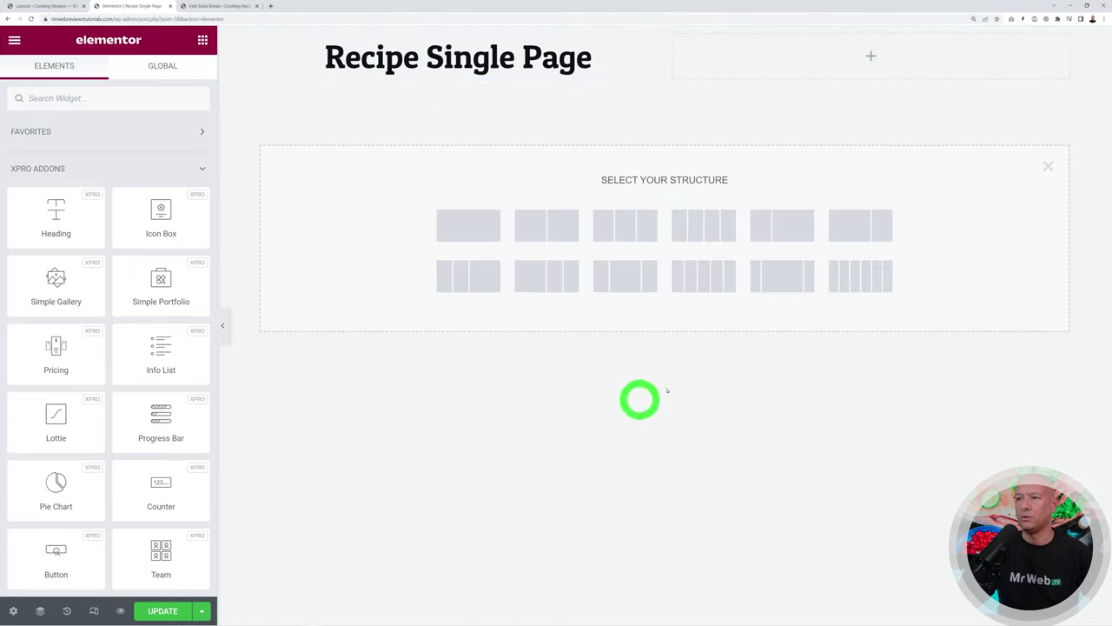
left_click(554, 233)
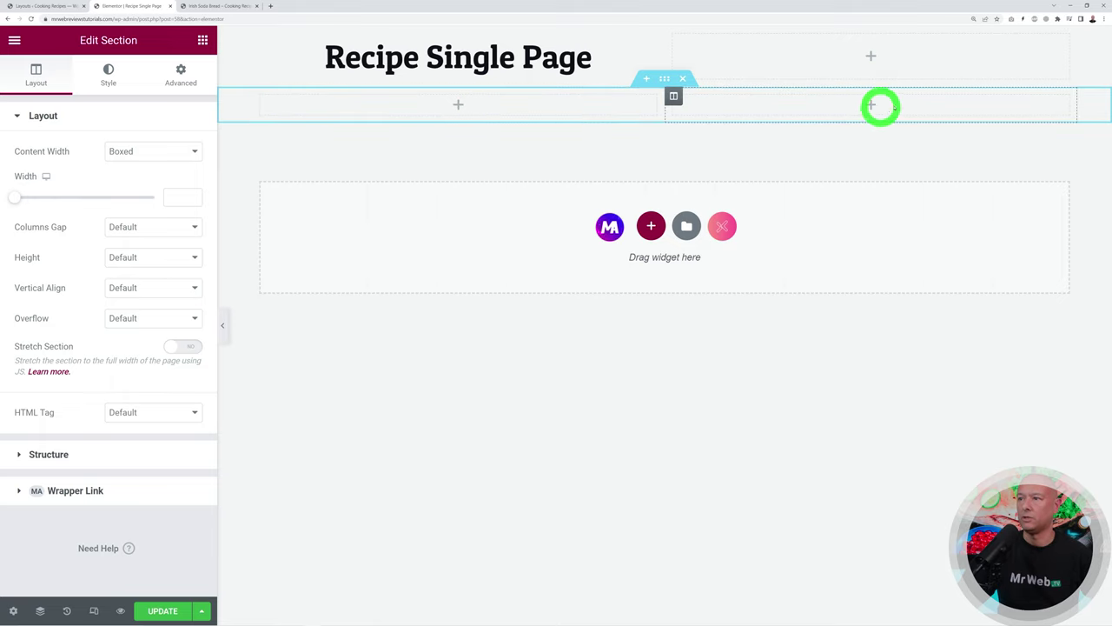
Add an Image widget to the new section's left column and set its source to the dynamic Featured Image tag.
left_click(201, 41)
scroll(139, 339, "down", 15)
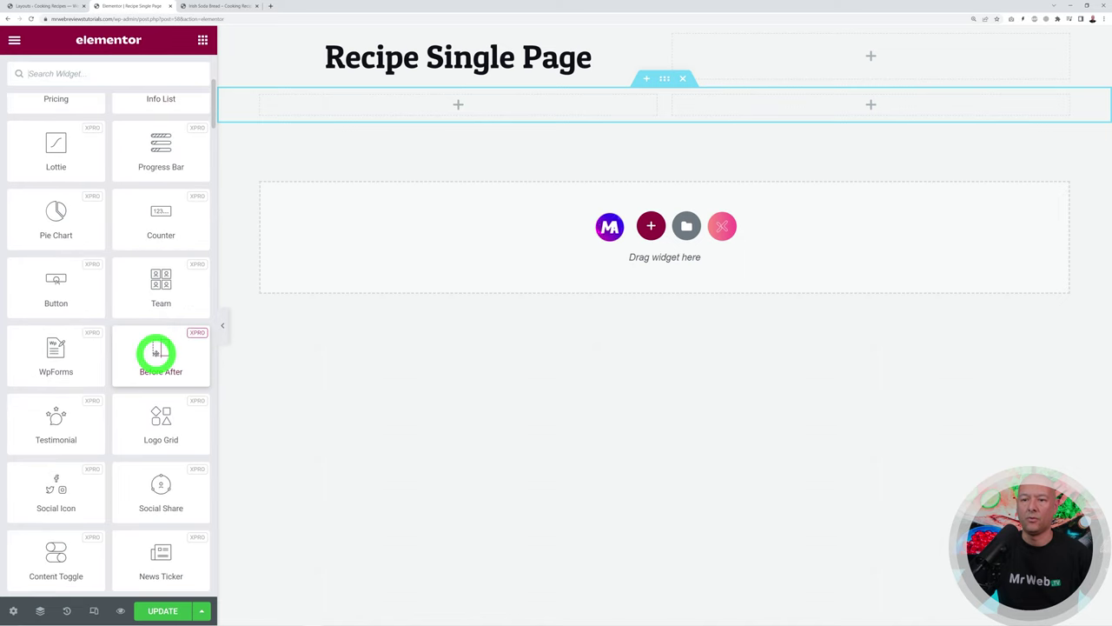
scroll(159, 390, "up", 1)
scroll(159, 390, "down", 5)
left_click_drag(55, 192, 418, 118)
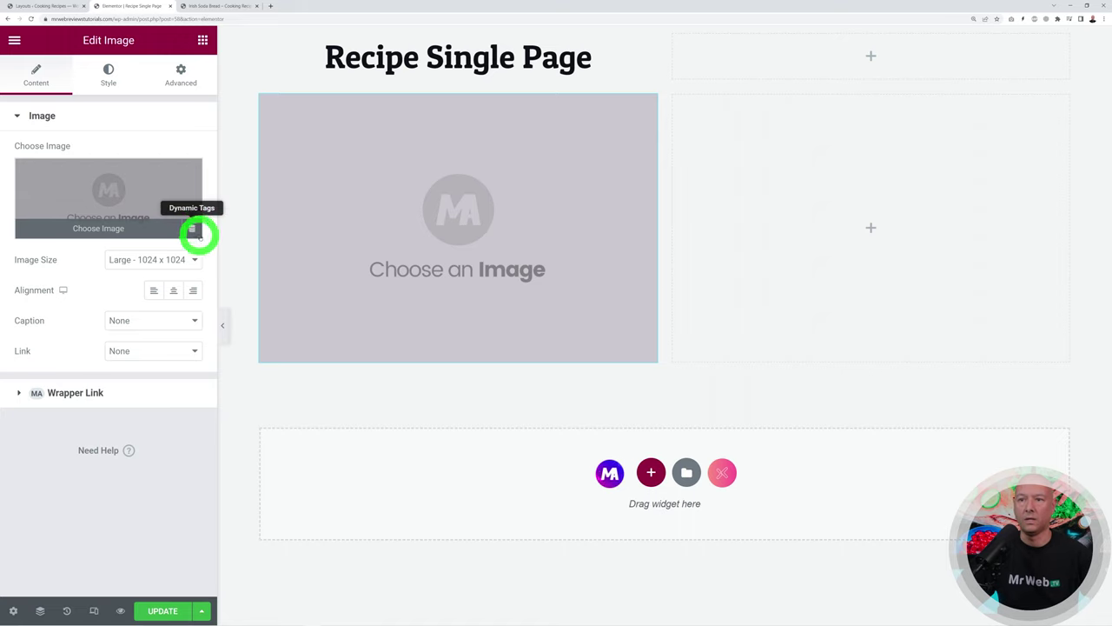
left_click(192, 228)
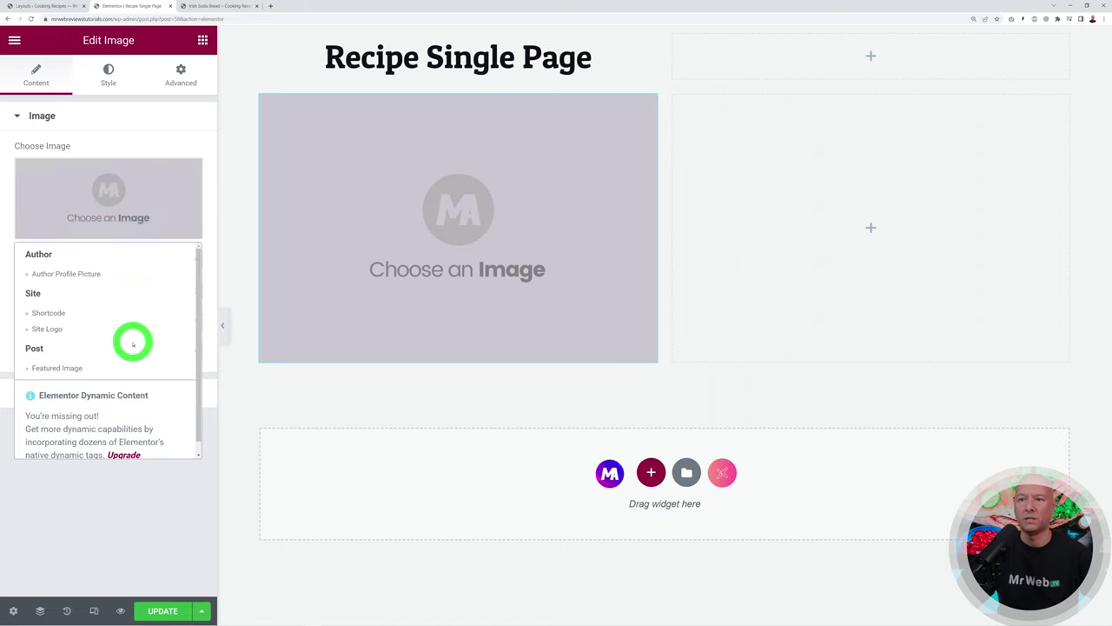
scroll(133, 343, "down", 1)
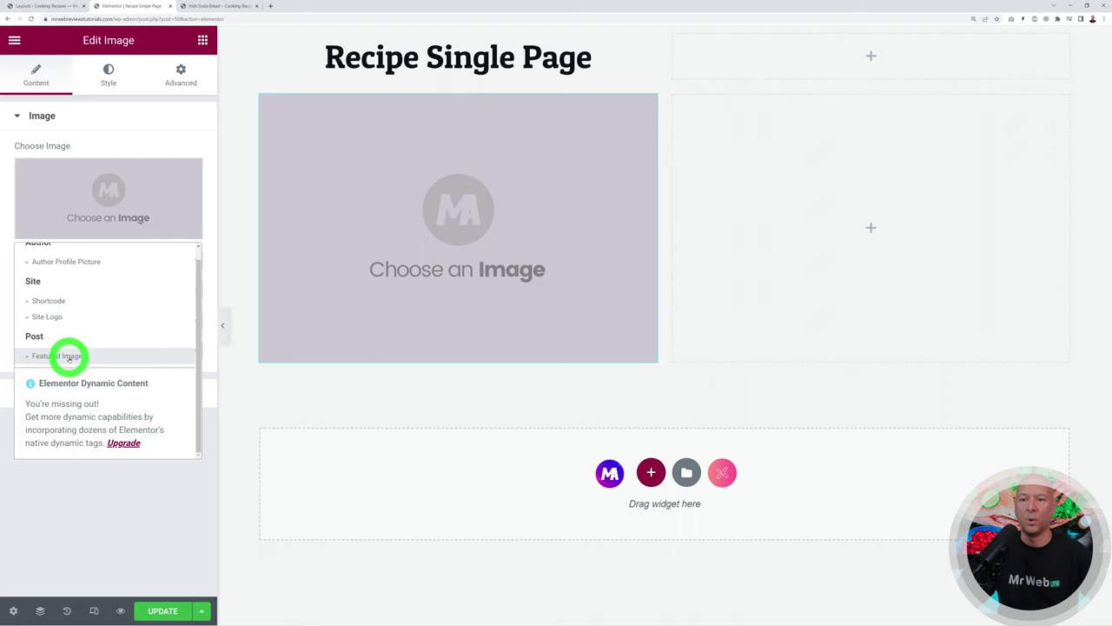
left_click(69, 357)
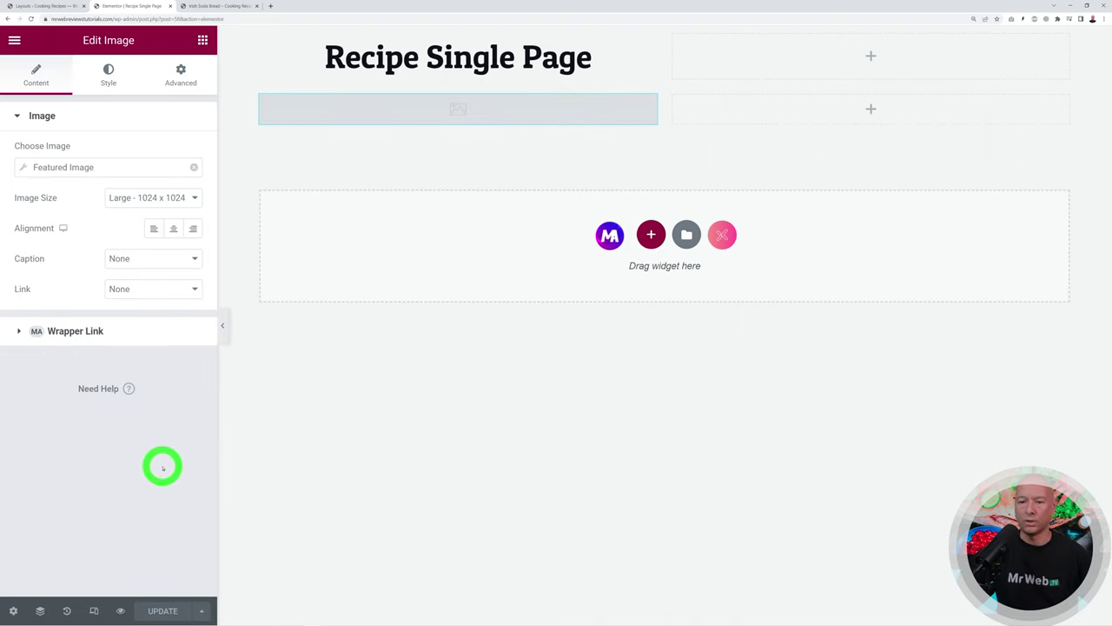
Switch to the Irish Soda Bread recipe preview, reload it, and review how the title and featured image appear.
left_click(213, 6)
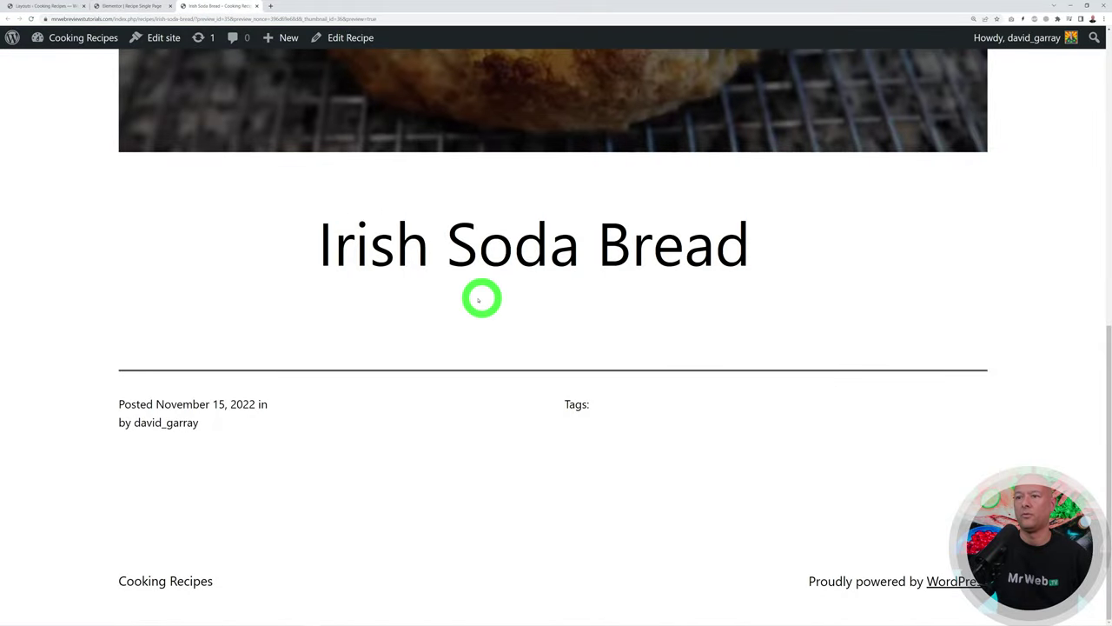
scroll(474, 298, "up", 5)
scroll(471, 315, "down", 5)
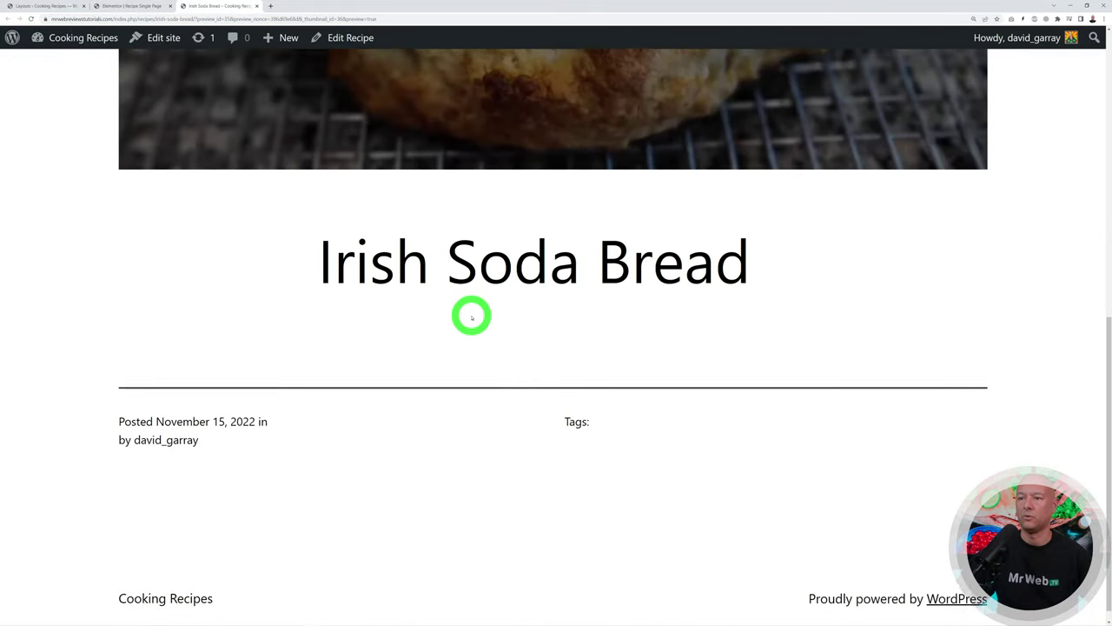
scroll(623, 258, "up", 5)
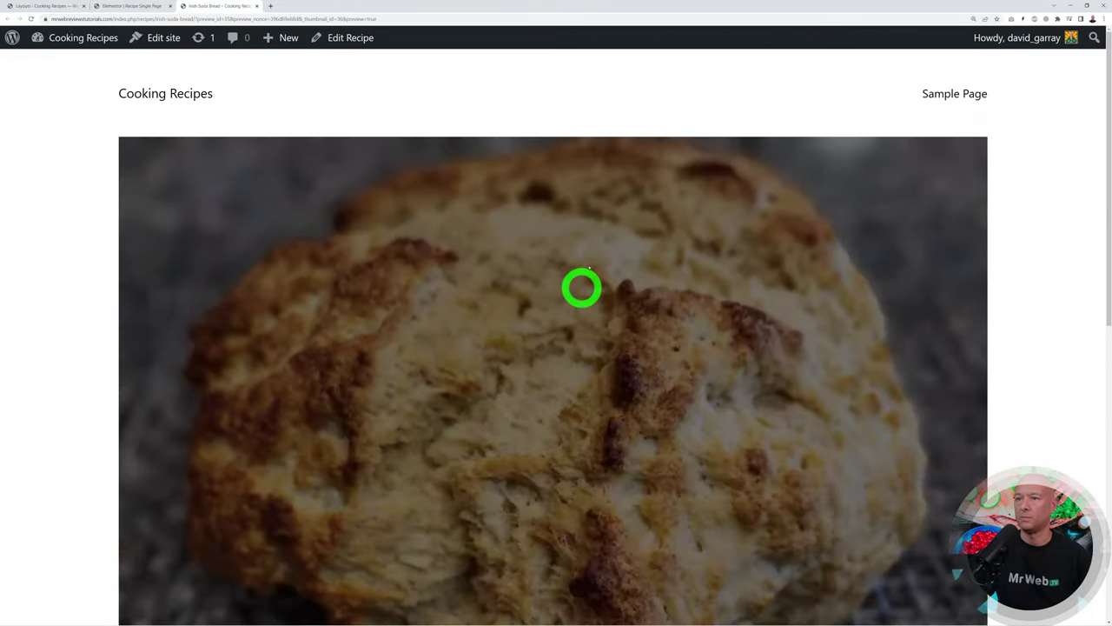
left_click(30, 19)
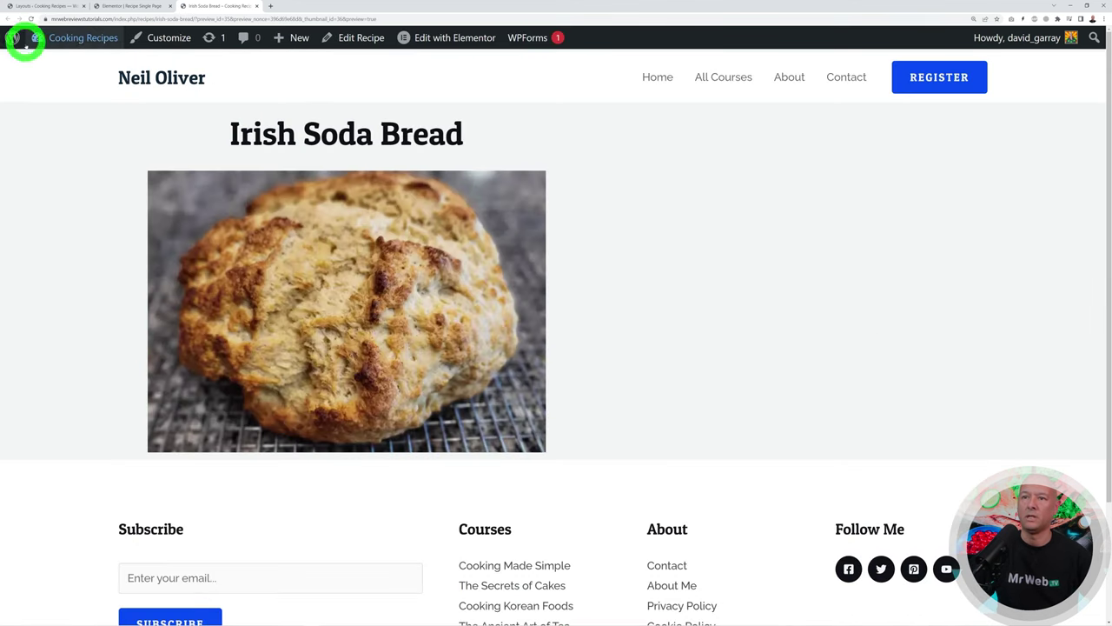
scroll(817, 261, "down", 2)
scroll(747, 469, "up", 2)
scroll(758, 327, "down", 3)
scroll(765, 534, "up", 3)
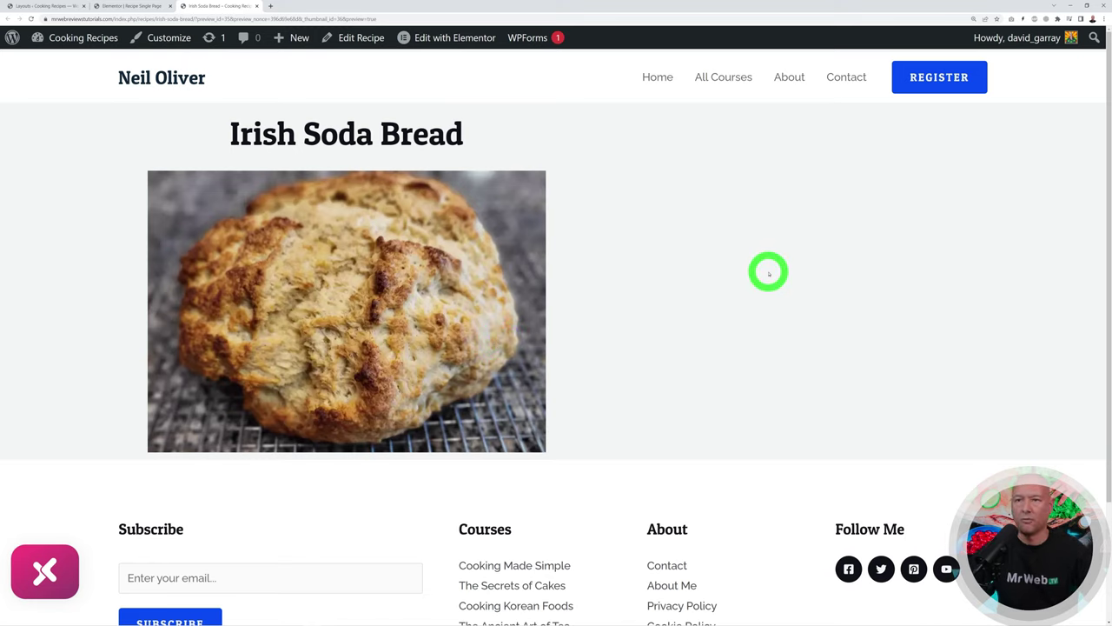
Return to the Recipe Single Page editor, left-align the post title heading, and look at the recipe preview again.
left_click(136, 8)
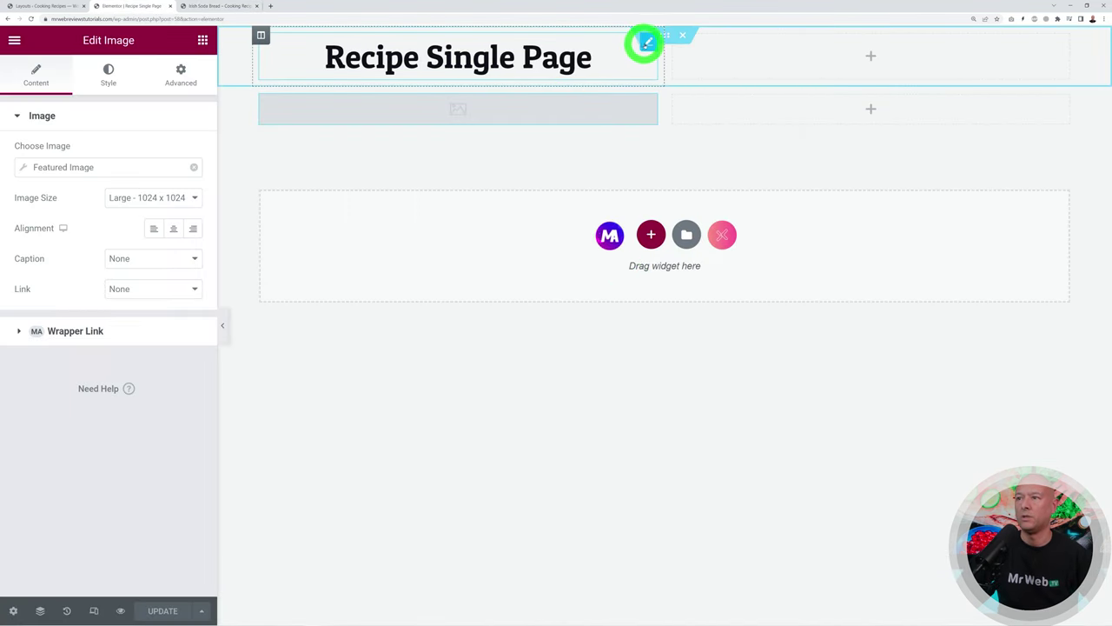
left_click(645, 42)
left_click(154, 367)
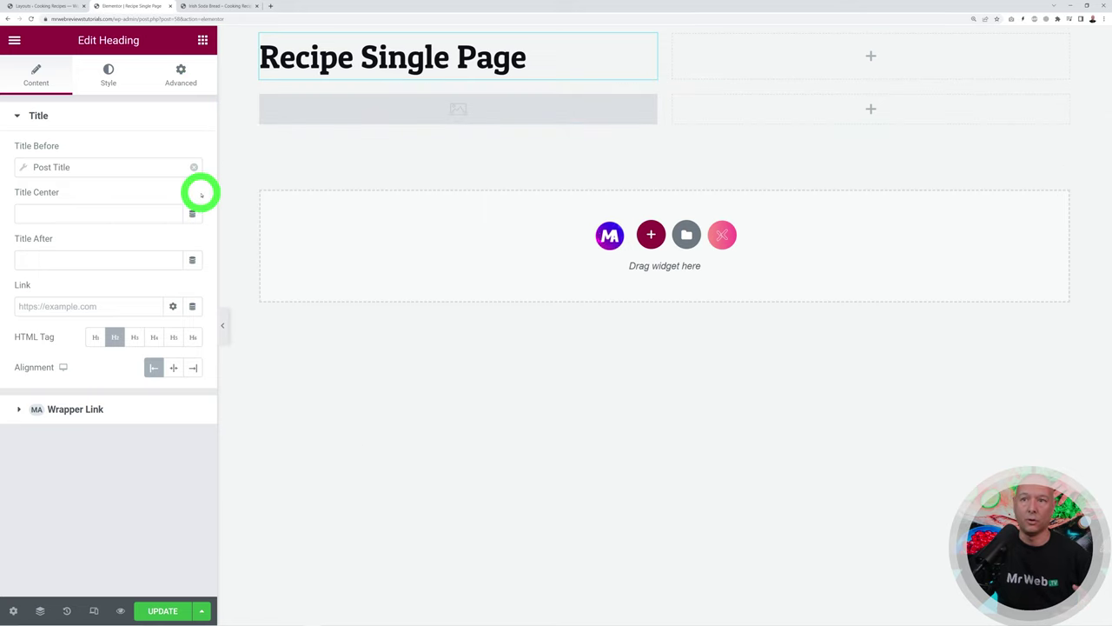
left_click(206, 6)
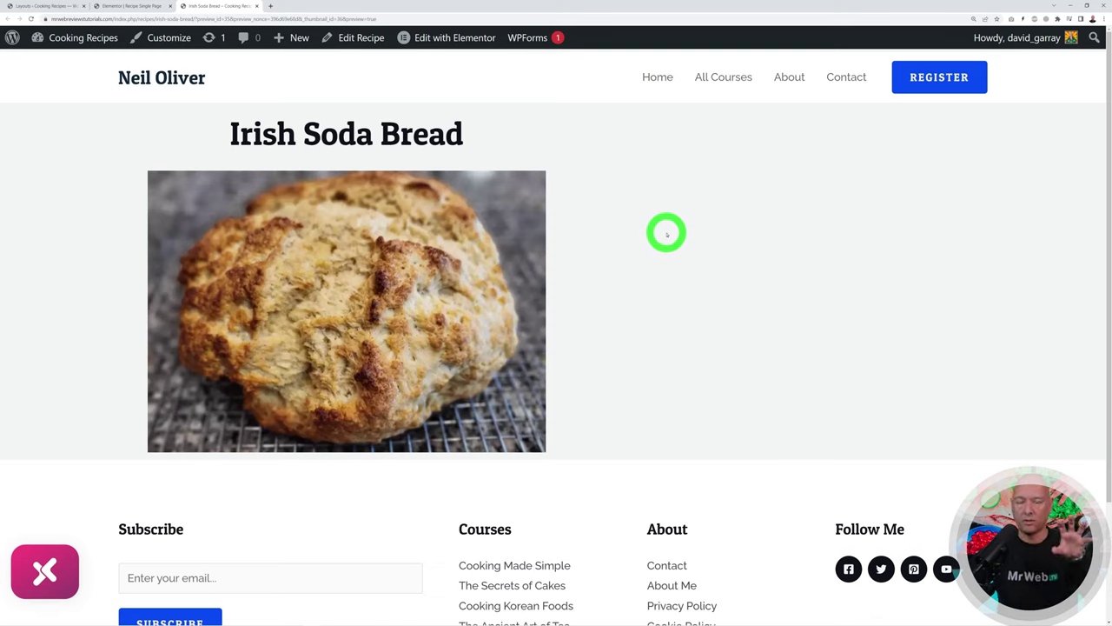
Add a Text Editor widget to the second section's right column and set its content to the dynamic Post Custom Field tag.
left_click(139, 7)
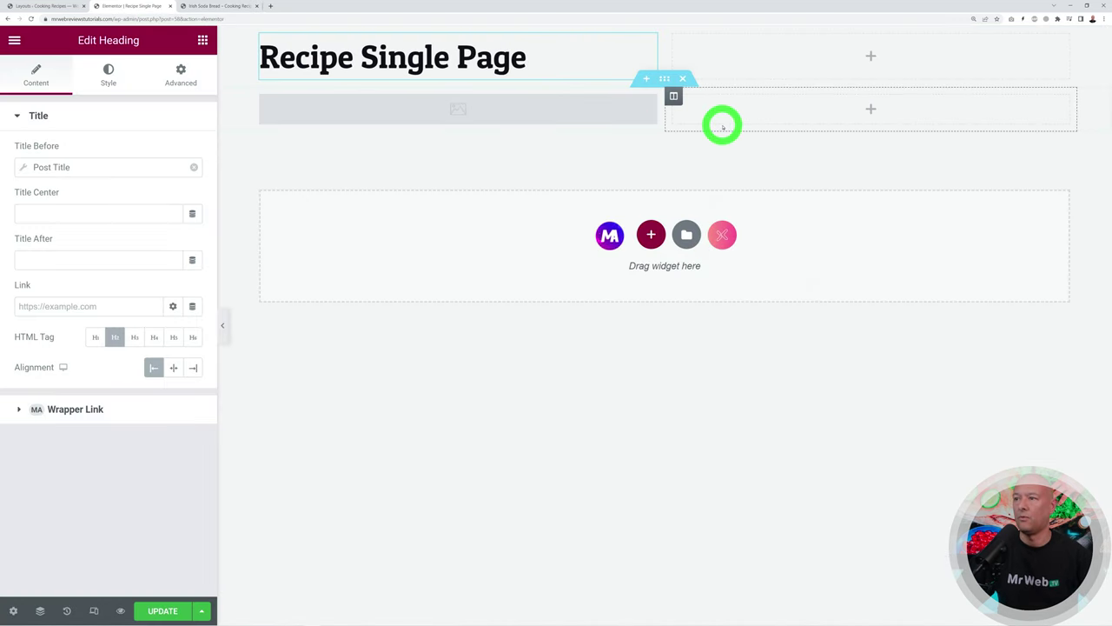
left_click(203, 41)
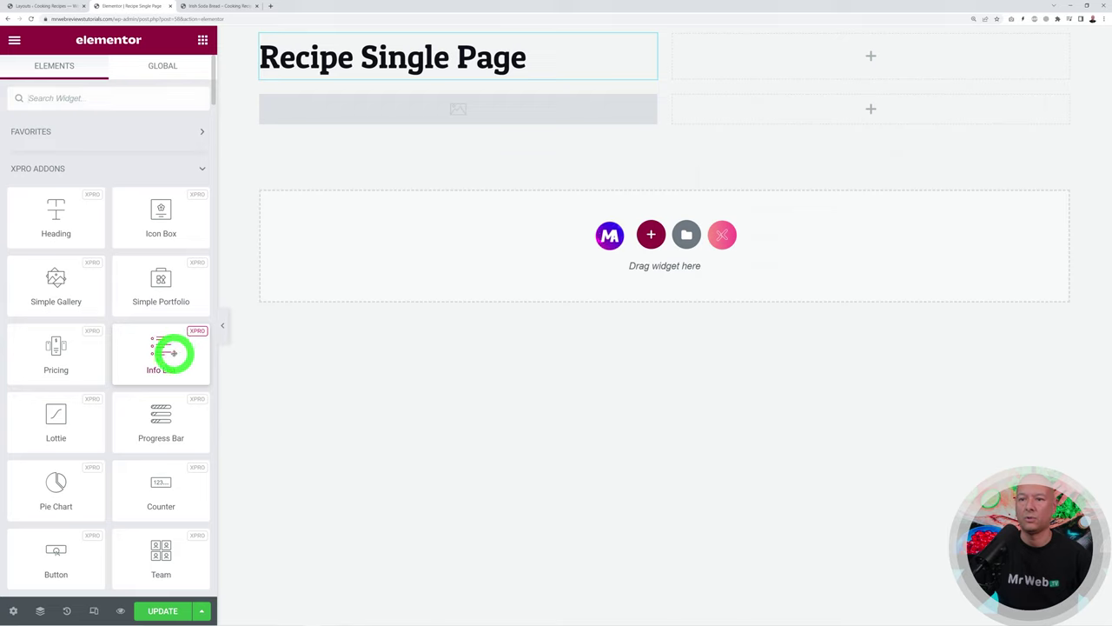
scroll(173, 353, "down", 15)
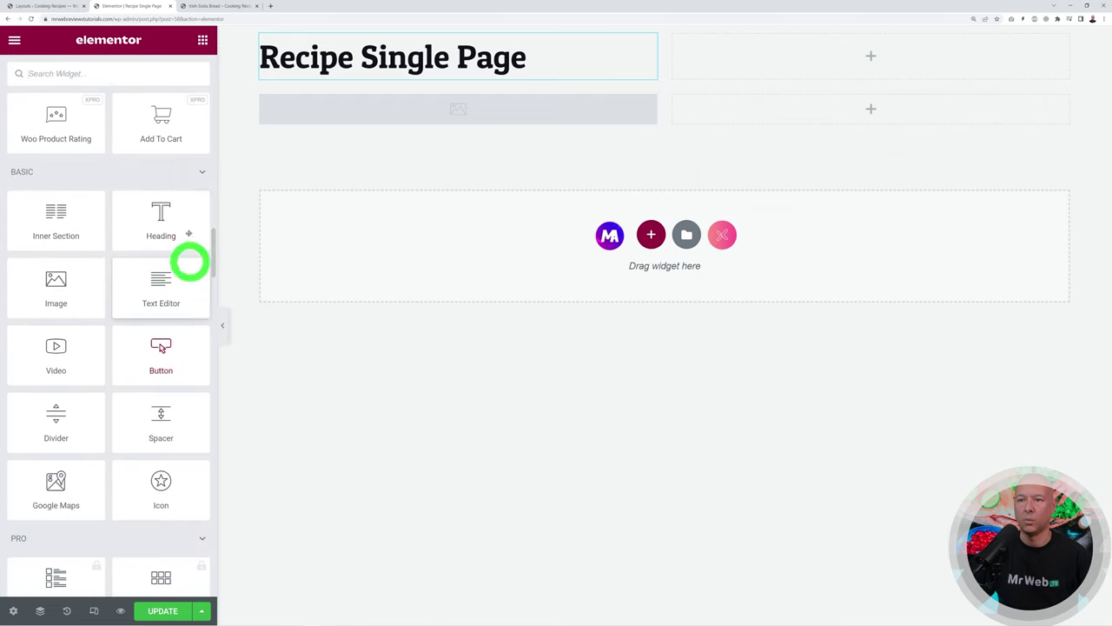
left_click_drag(169, 295, 695, 107)
left_click(196, 159)
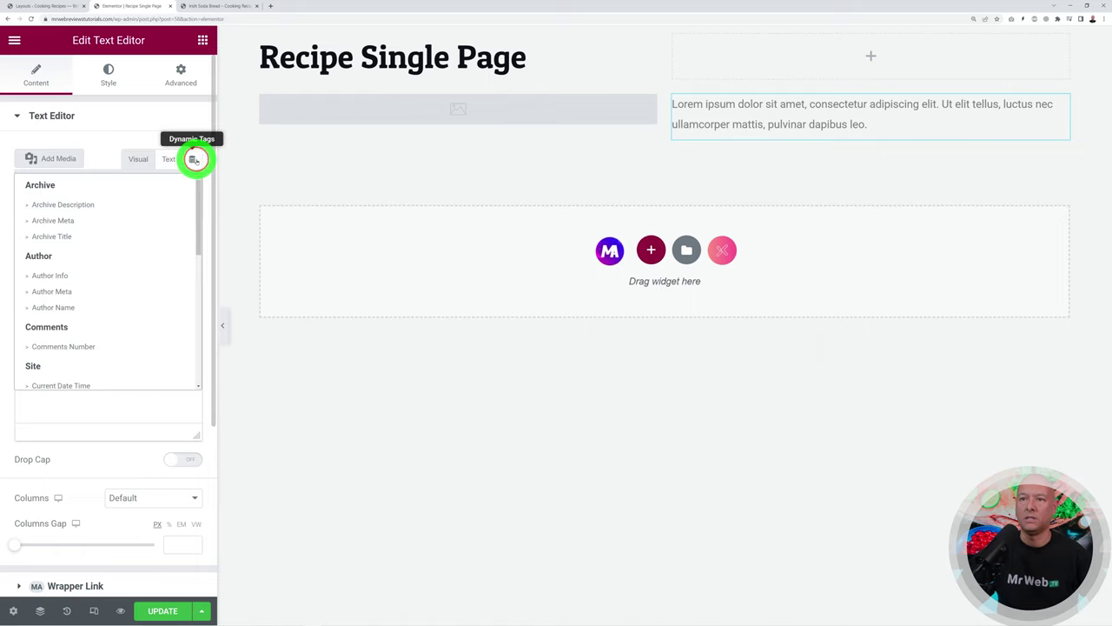
scroll(157, 318, "down", 3)
scroll(157, 318, "down", 3)
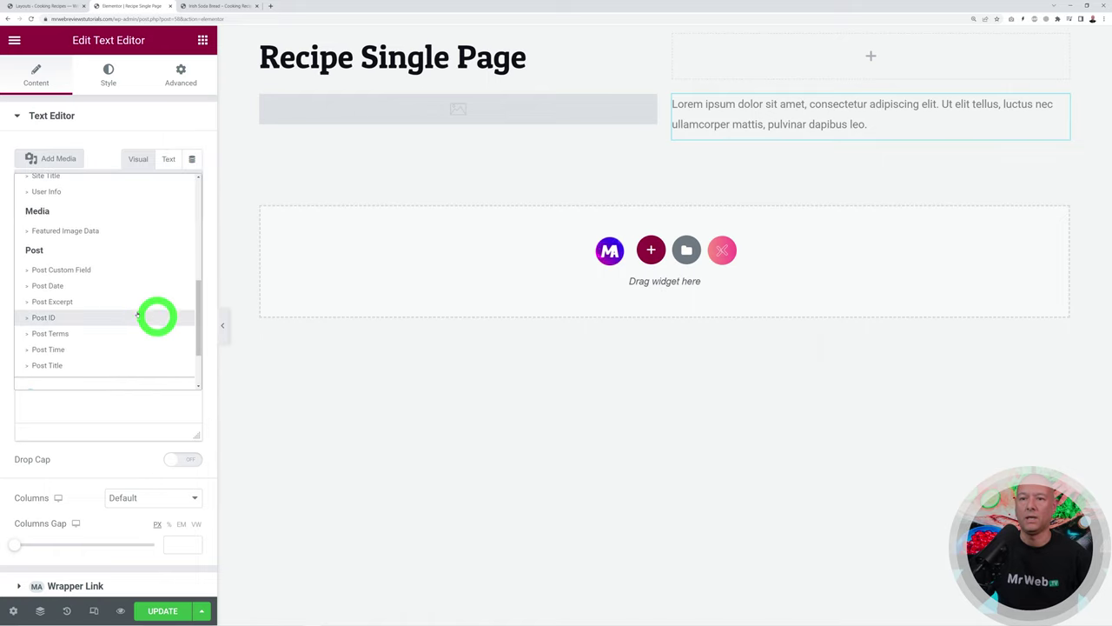
left_click(93, 270)
Set the tag's custom key to short_description, copied from the Recipe Details field group, and update the page.
left_click(182, 222)
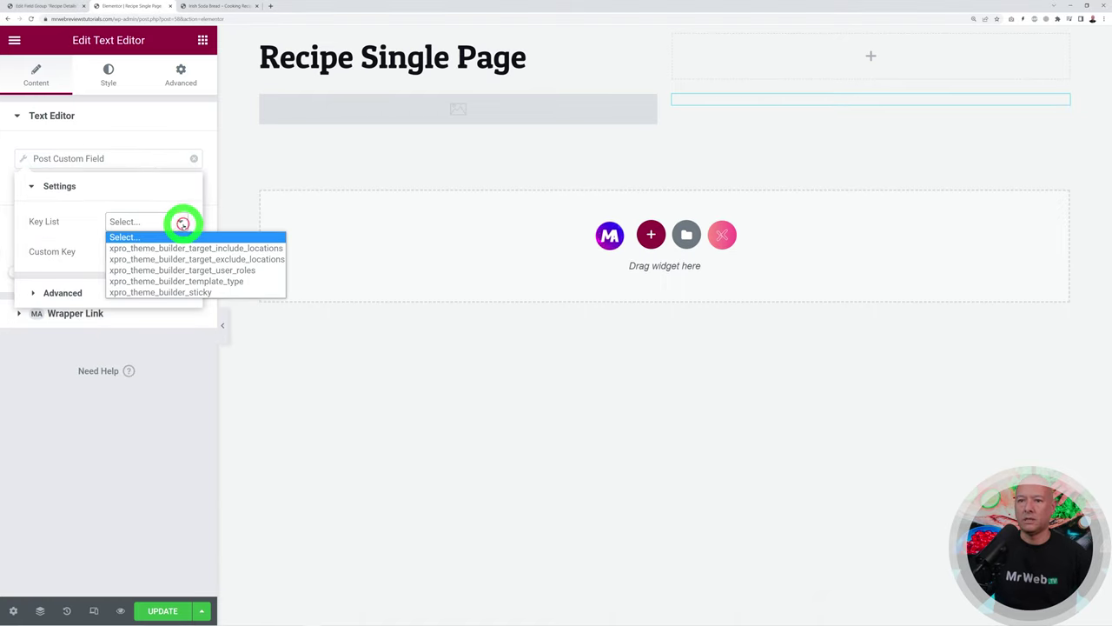
left_click(77, 230)
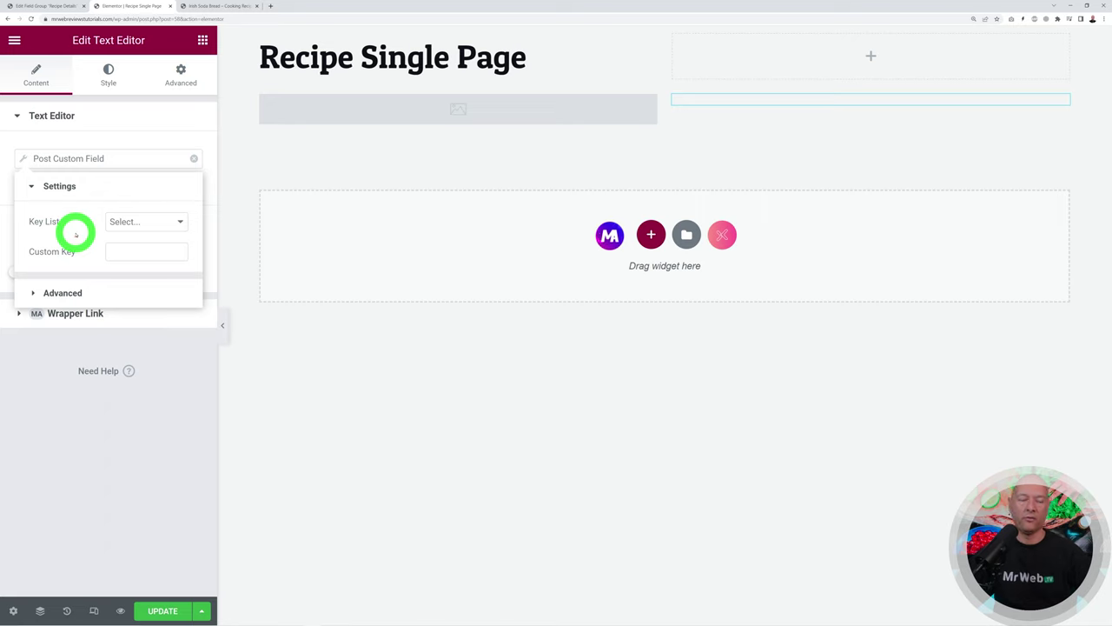
left_click(145, 258)
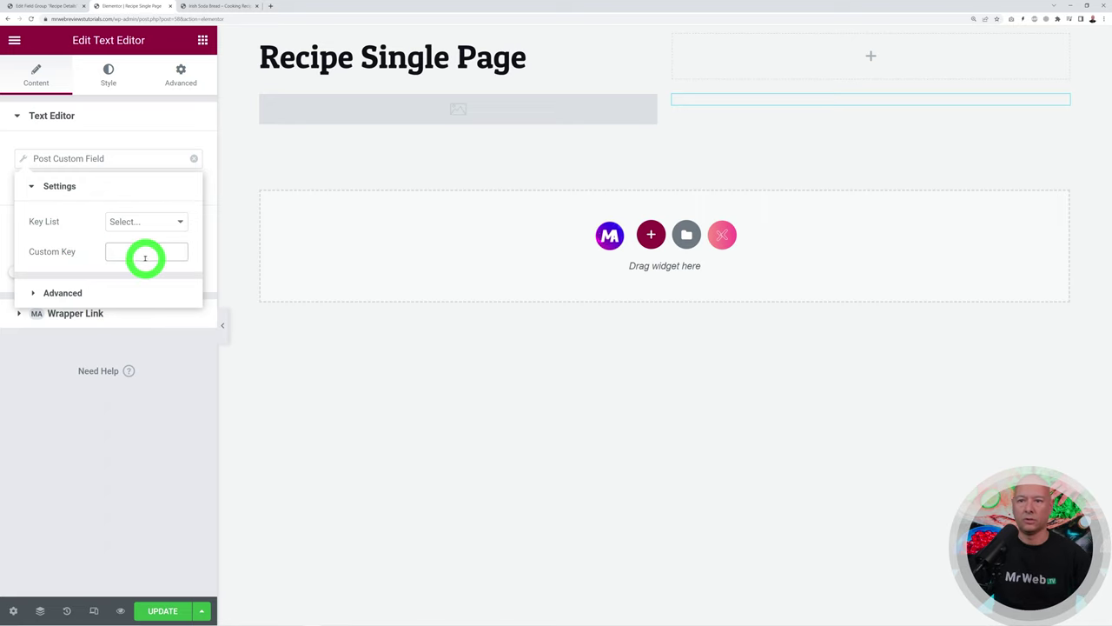
left_click(47, 7)
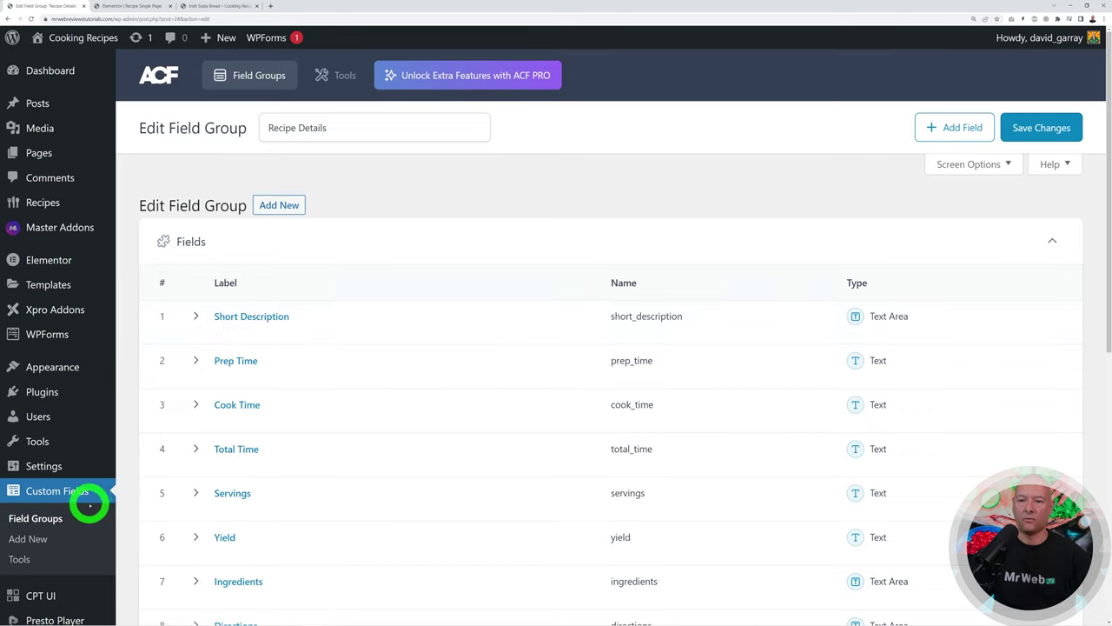
scroll(444, 446, "down", 2)
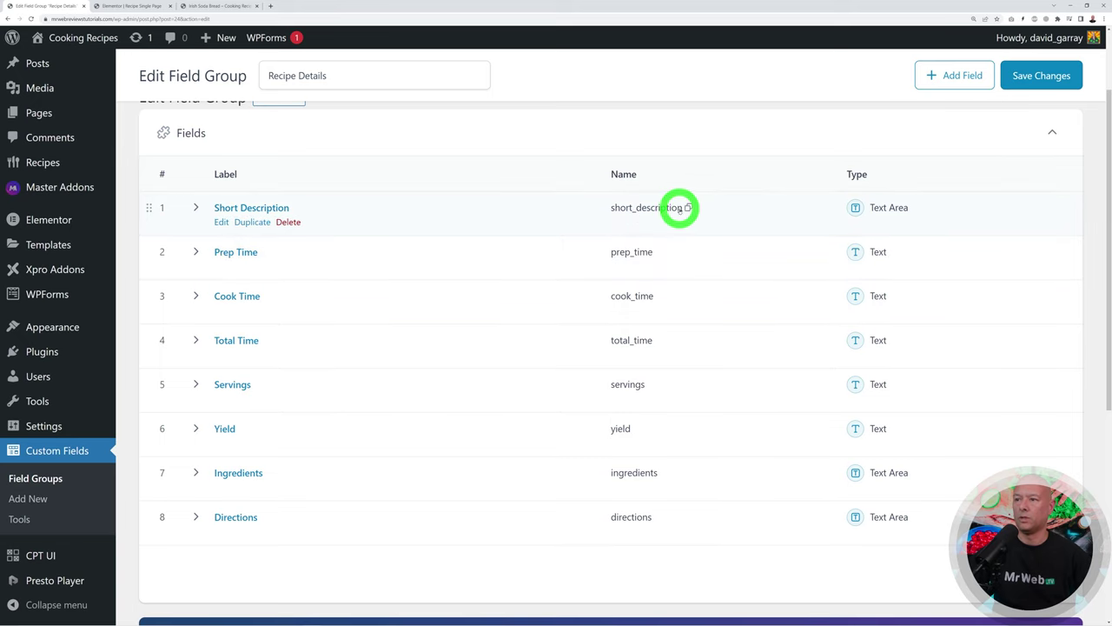
left_click(132, 6)
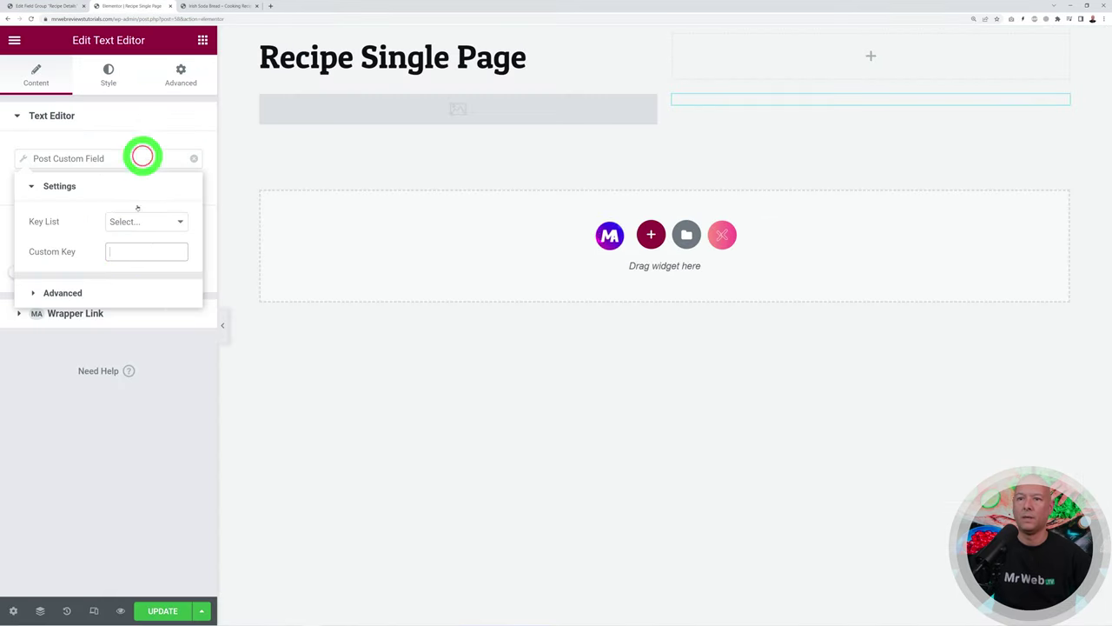
left_click(159, 472)
left_click(163, 610)
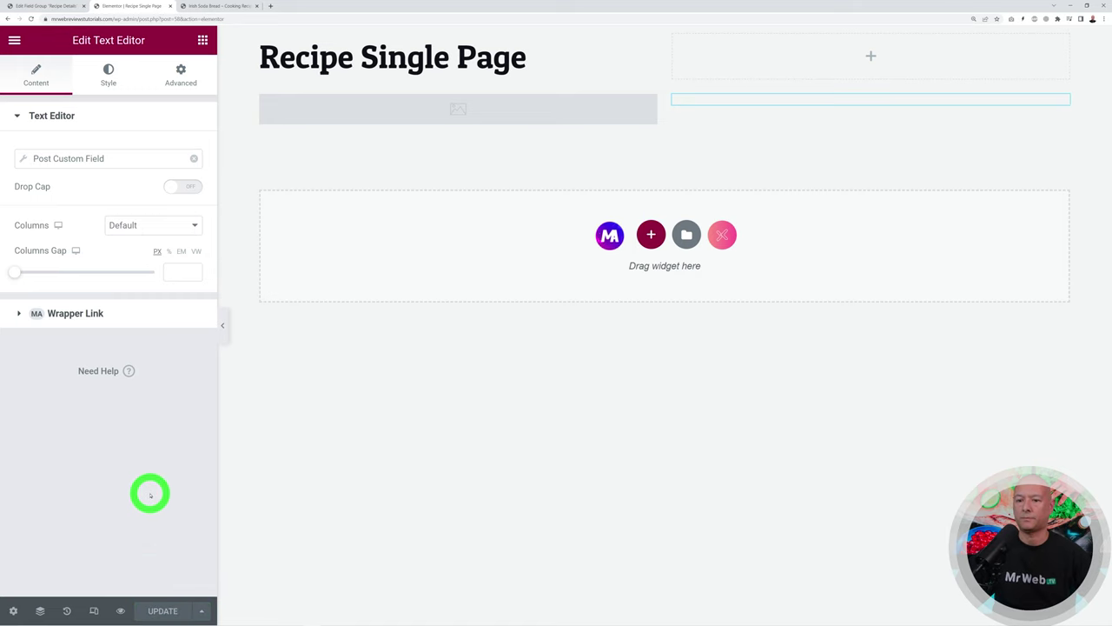
Reload the Irish Soda Bread preview to check the description beside the image, and view the Recipe Details field names.
left_click(211, 6)
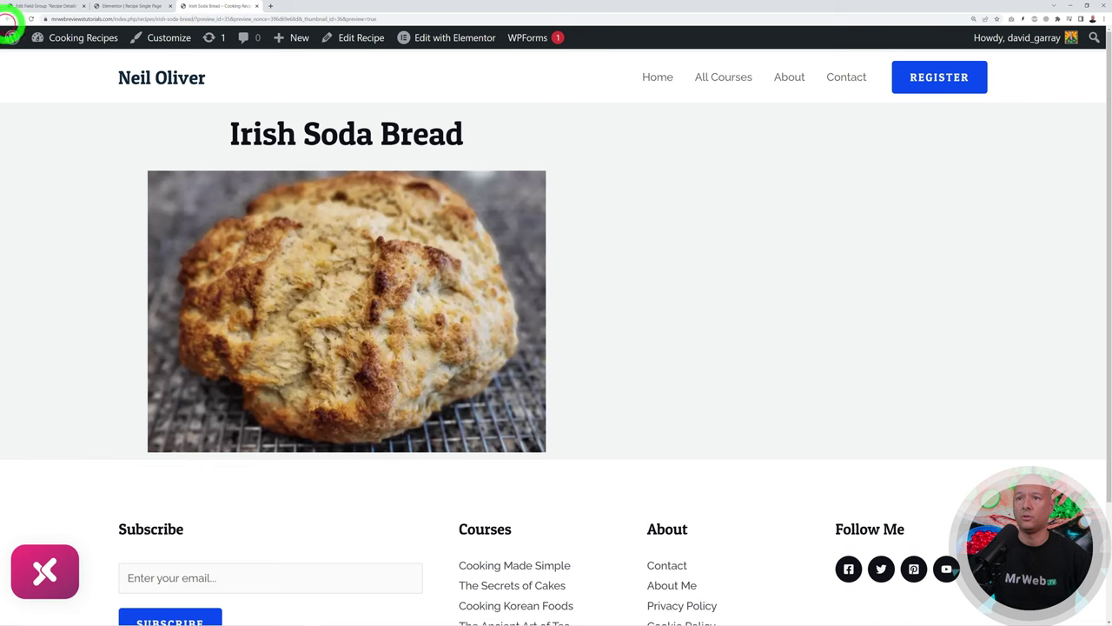
left_click(31, 18)
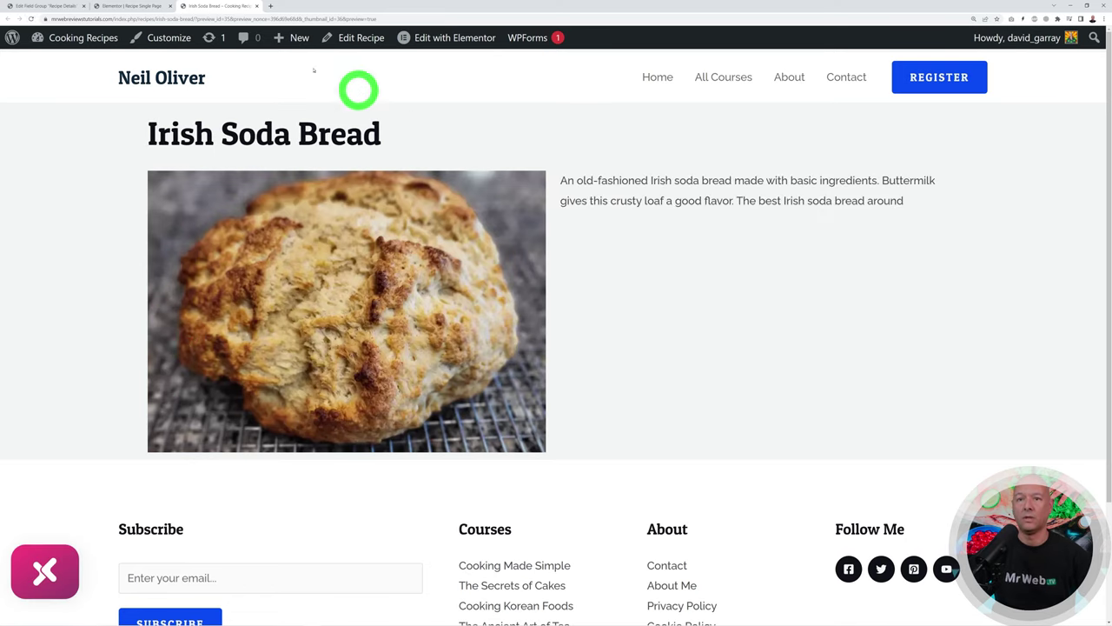
left_click(48, 6)
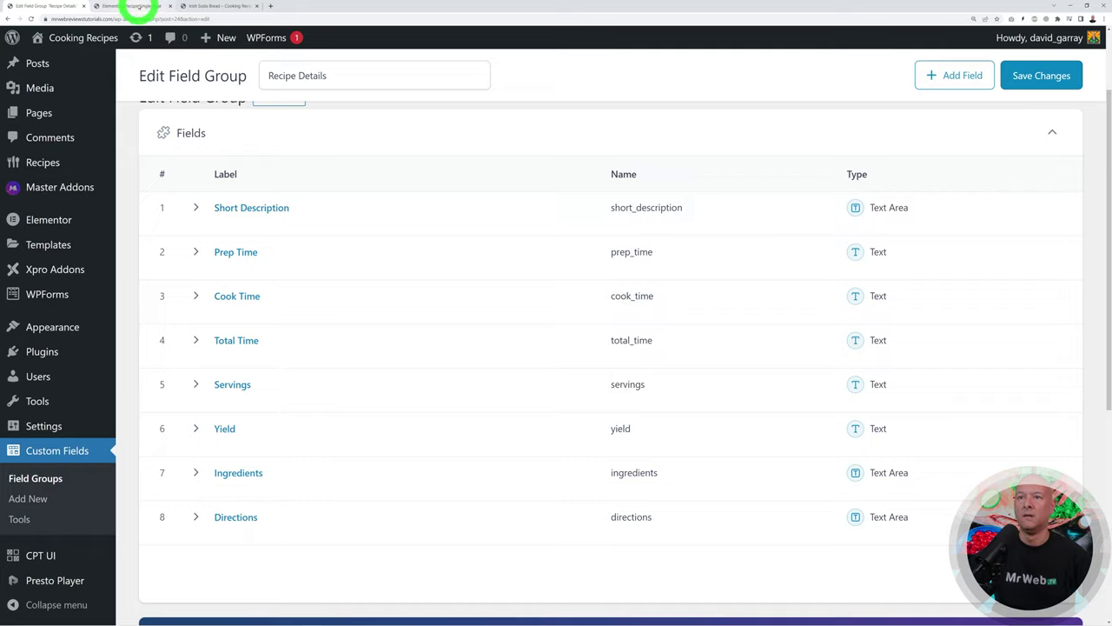
Return to the Recipe Single Page editor and browse the available widgets for the next element to add.
left_click(139, 6)
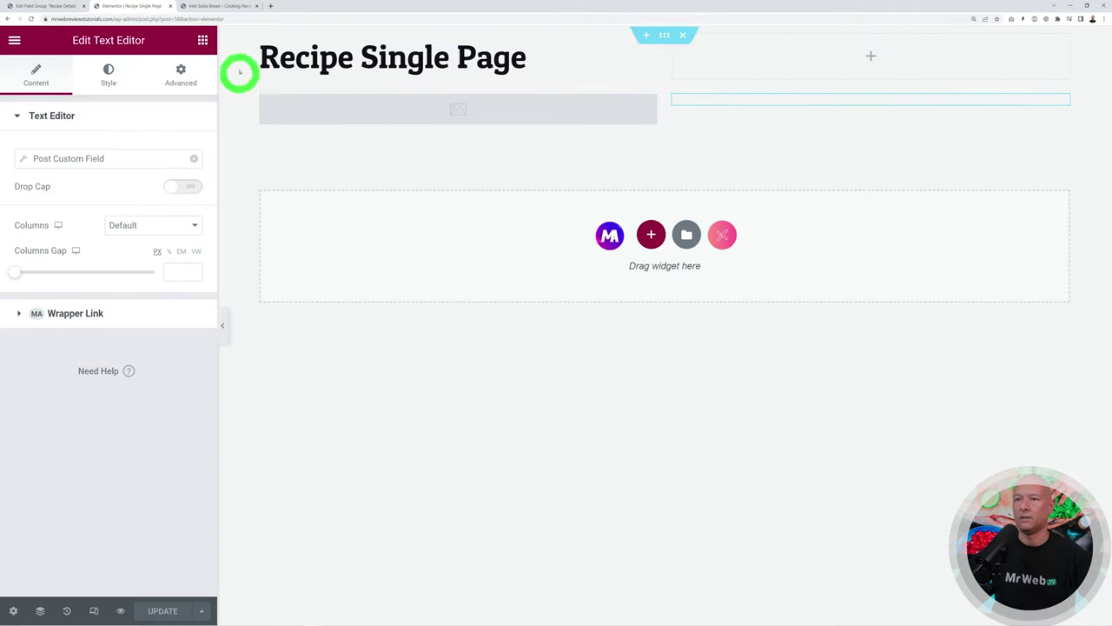
left_click(203, 40)
scroll(152, 382, "down", 2)
scroll(152, 383, "down", 15)
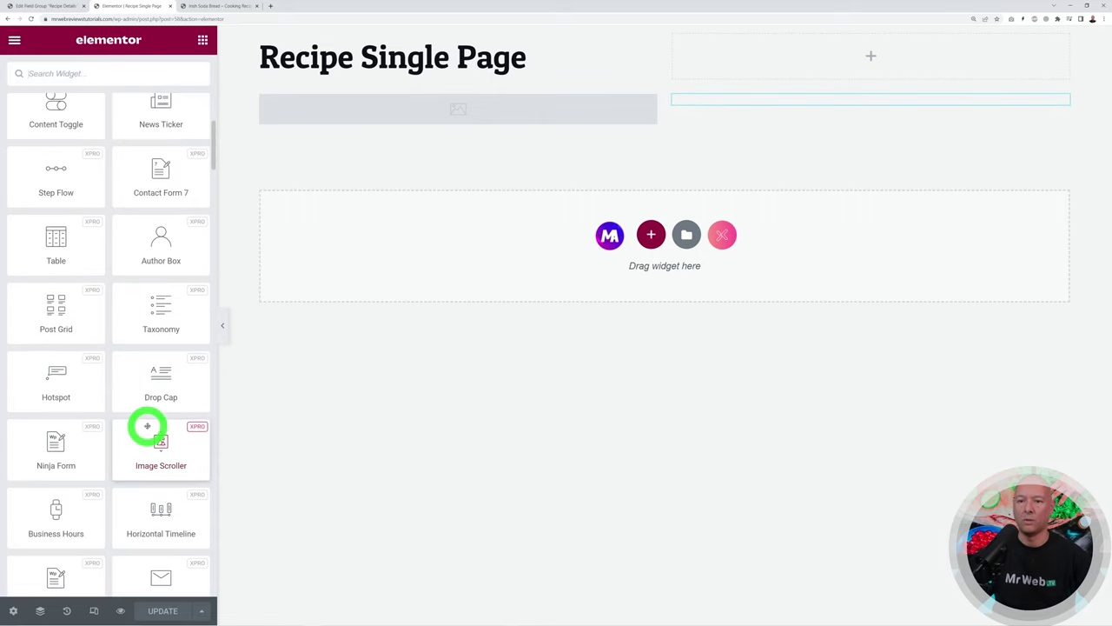
Insert an inner section beneath the empty widget in the second column, give it three columns, and duplicate that inner section.
left_click_drag(73, 320, 715, 104)
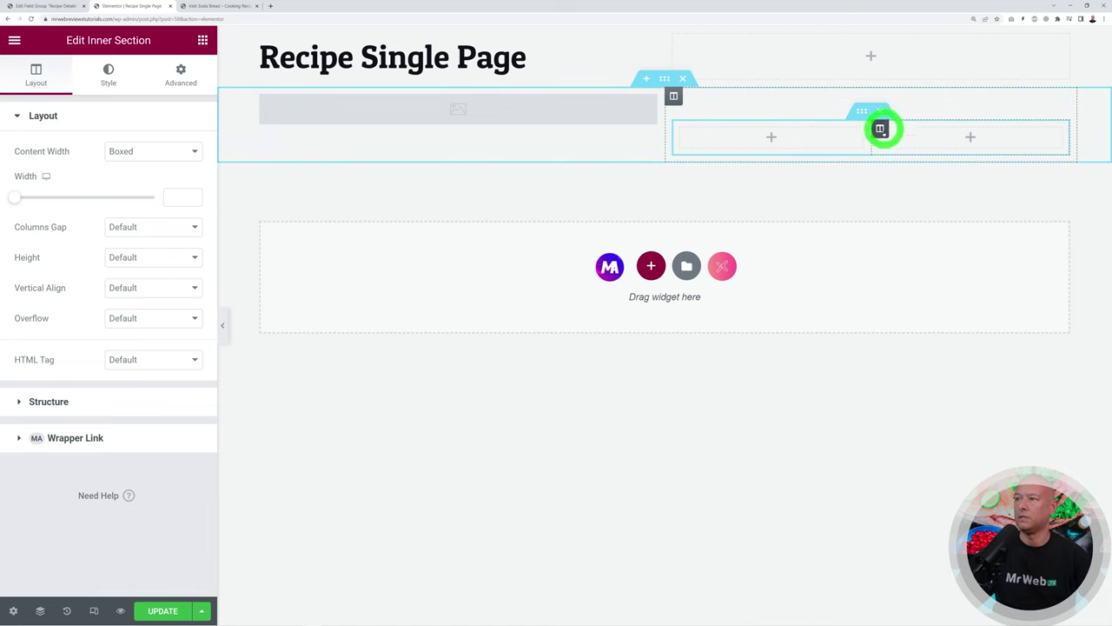
right_click(879, 129)
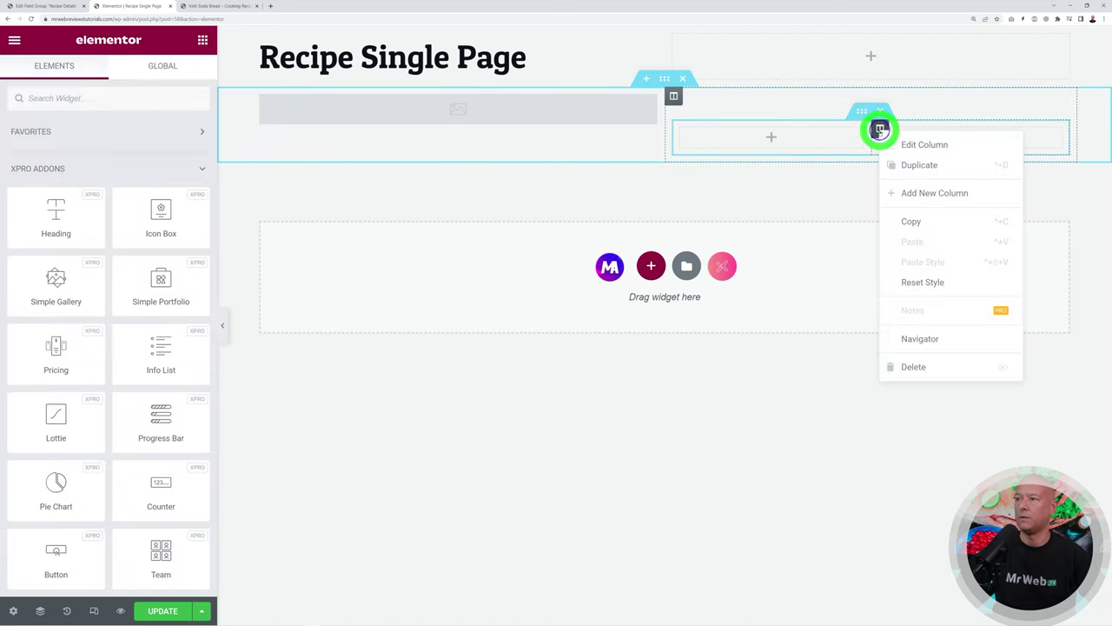
left_click(939, 162)
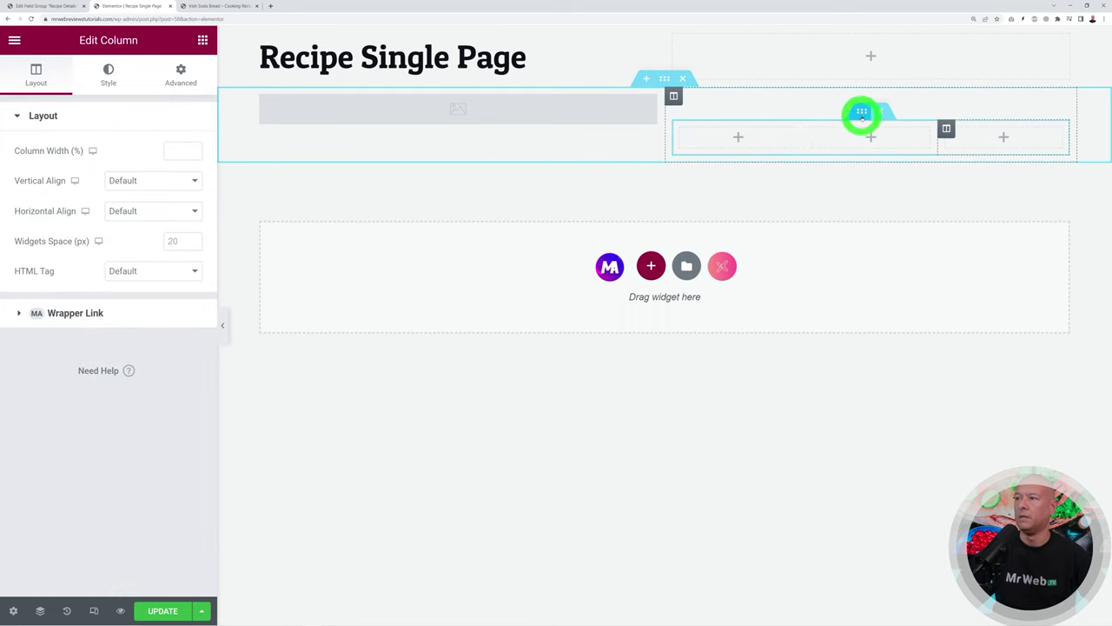
right_click(862, 113)
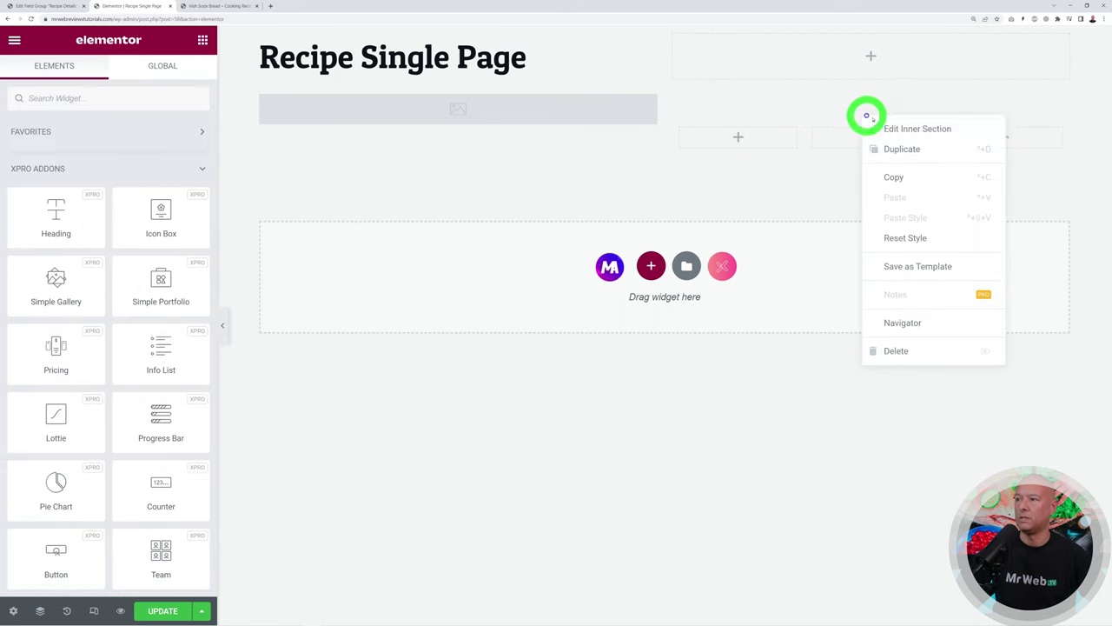
left_click(901, 144)
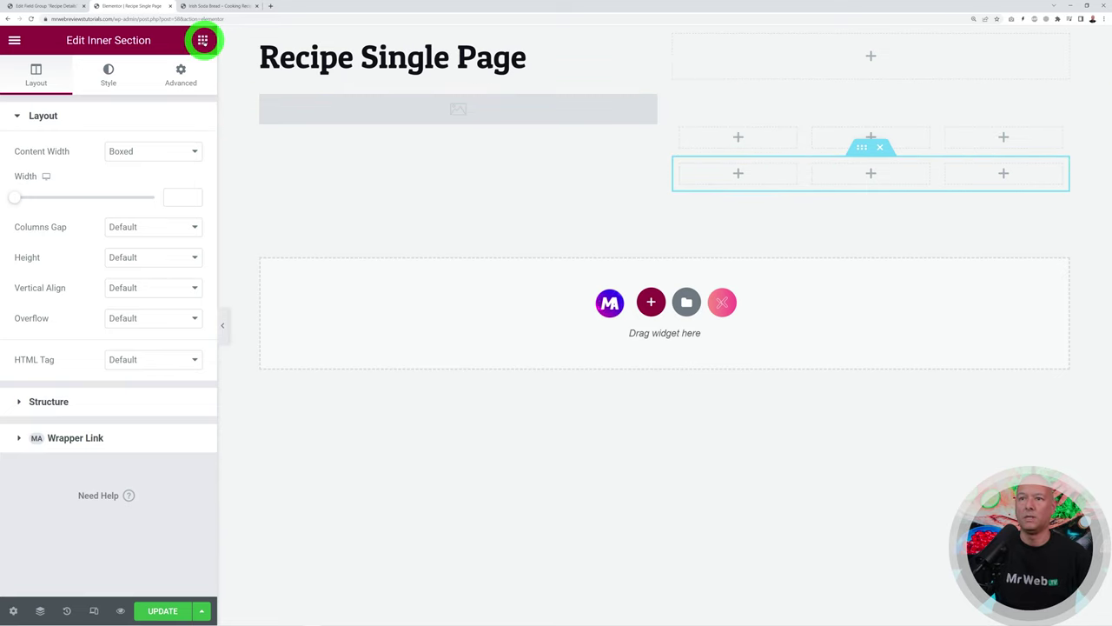
Add a Text Editor widget to the first column of the upper inner section.
left_click(202, 40)
scroll(144, 339, "down", 10)
scroll(144, 337, "down", 7)
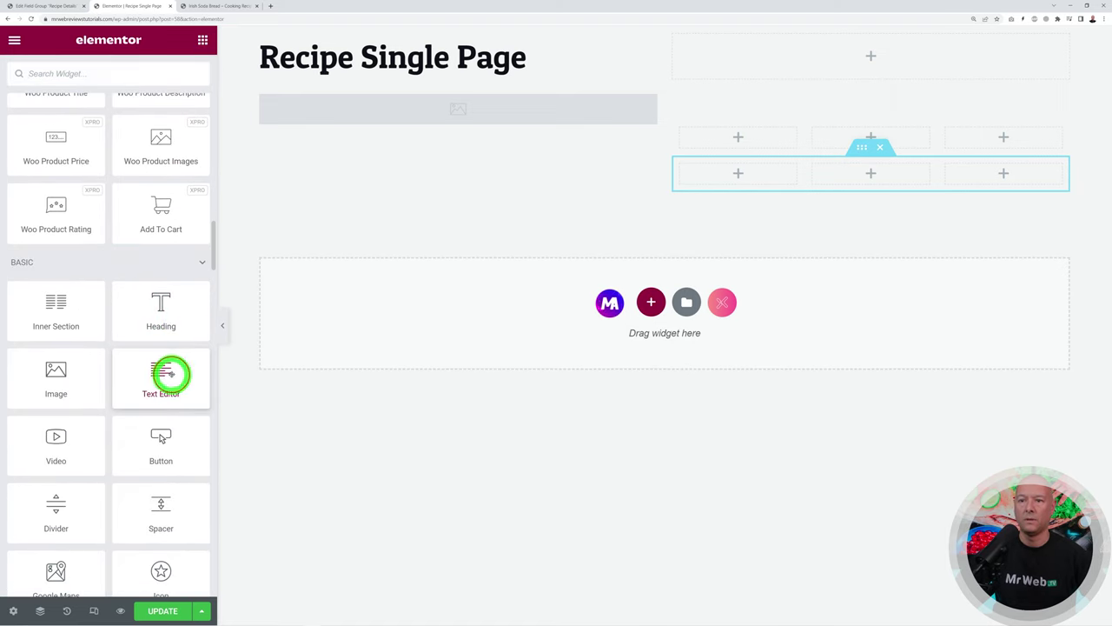
left_click_drag(169, 374, 724, 139)
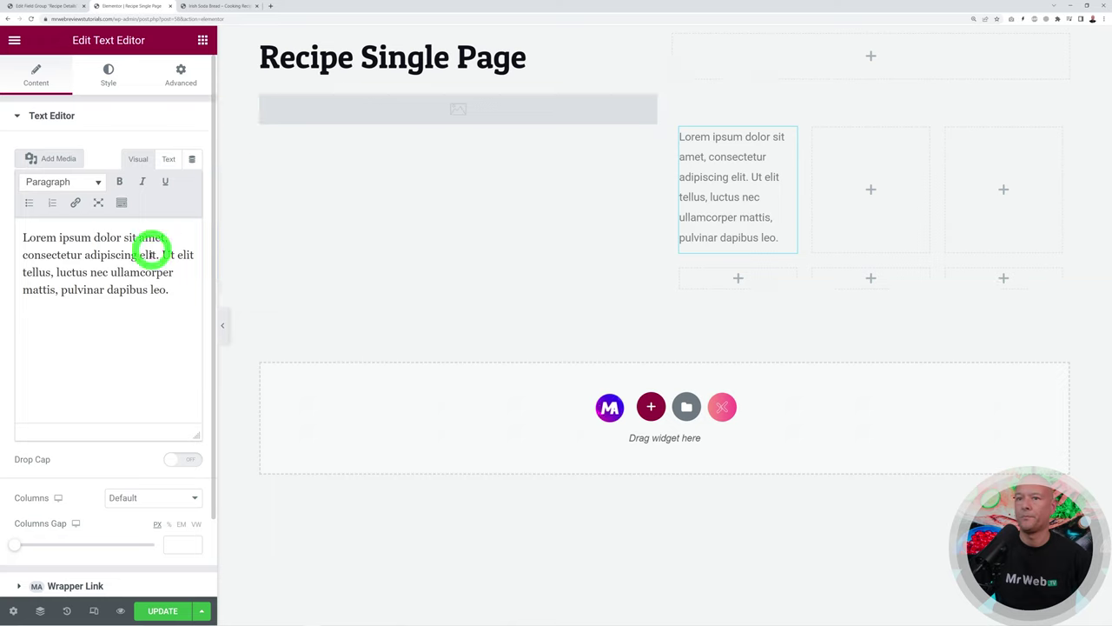
Bind the text widget's content to the Post Custom Field dynamic tag with the custom key prep_time, checking the name in the Recipe Details field group.
left_click(192, 160)
scroll(143, 287, "down", 10)
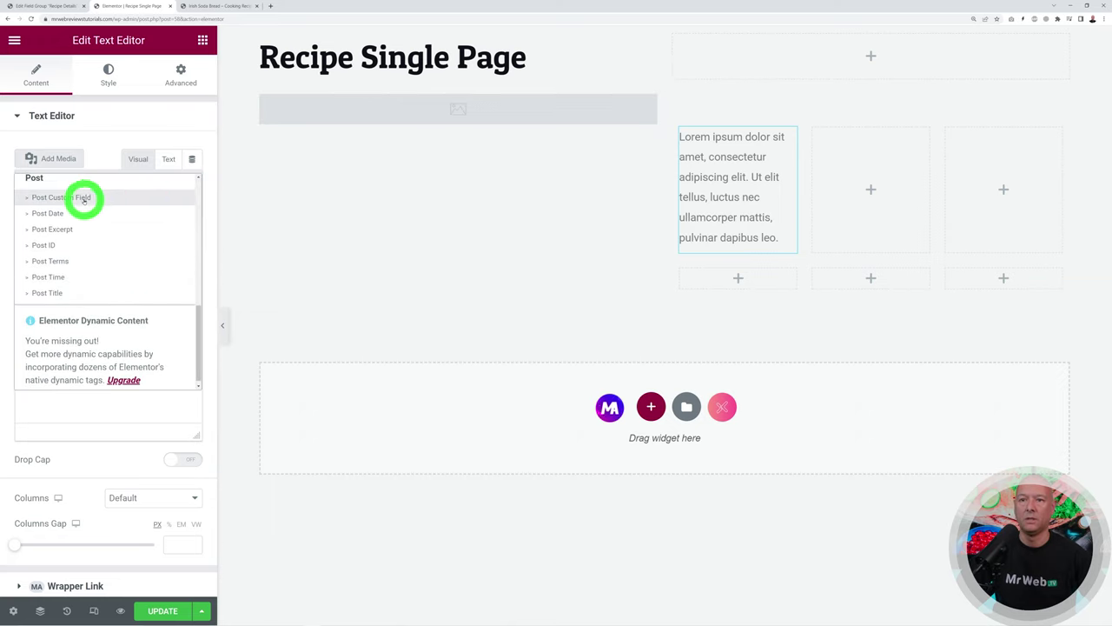
left_click(75, 197)
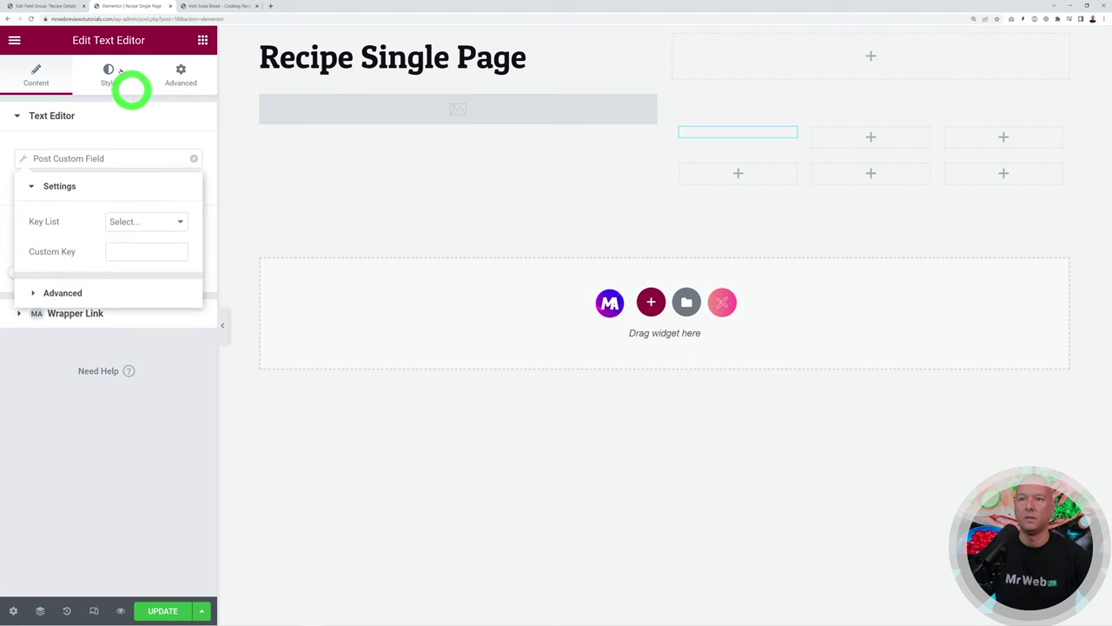
left_click(52, 8)
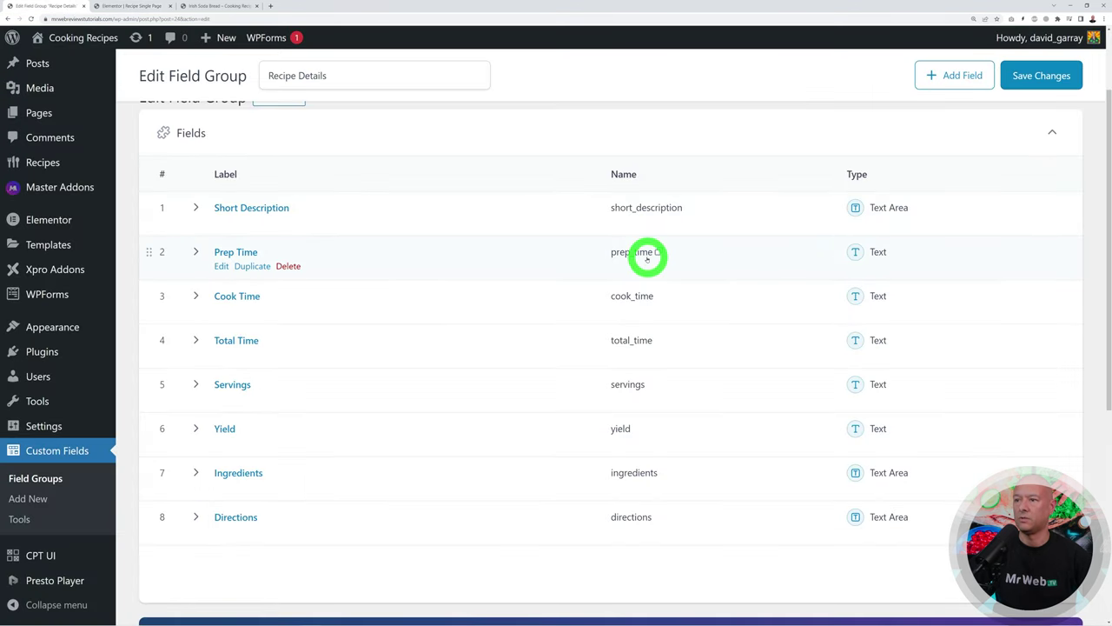
left_click(131, 7)
type("prep_time")
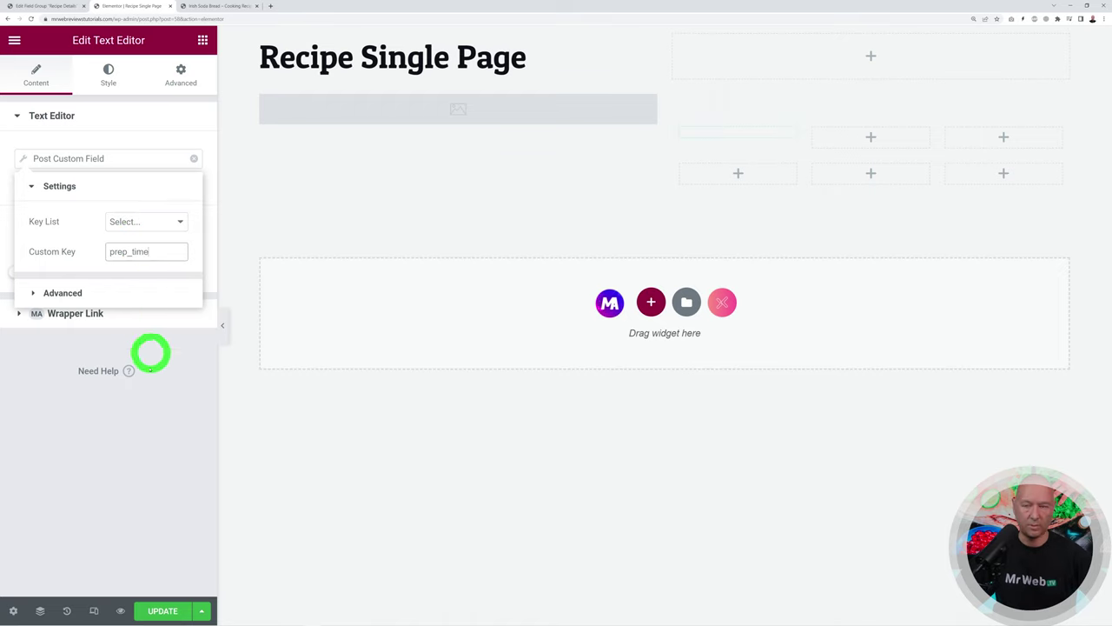
left_click(148, 384)
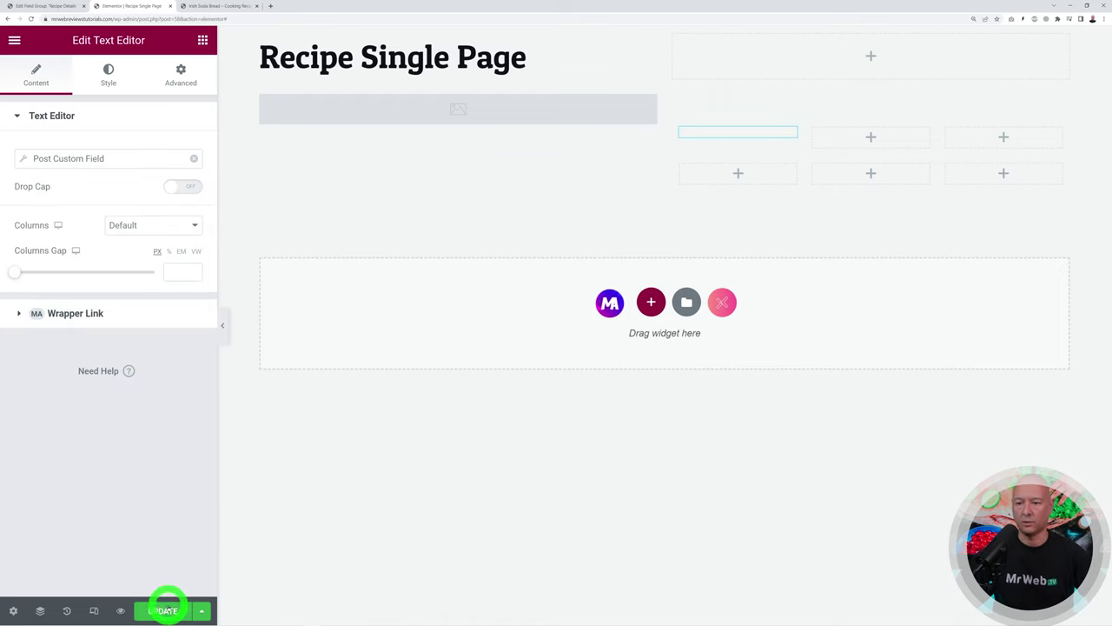
Update the template and reload the Irish Soda Bread recipe page to check the prep time output.
left_click(167, 609)
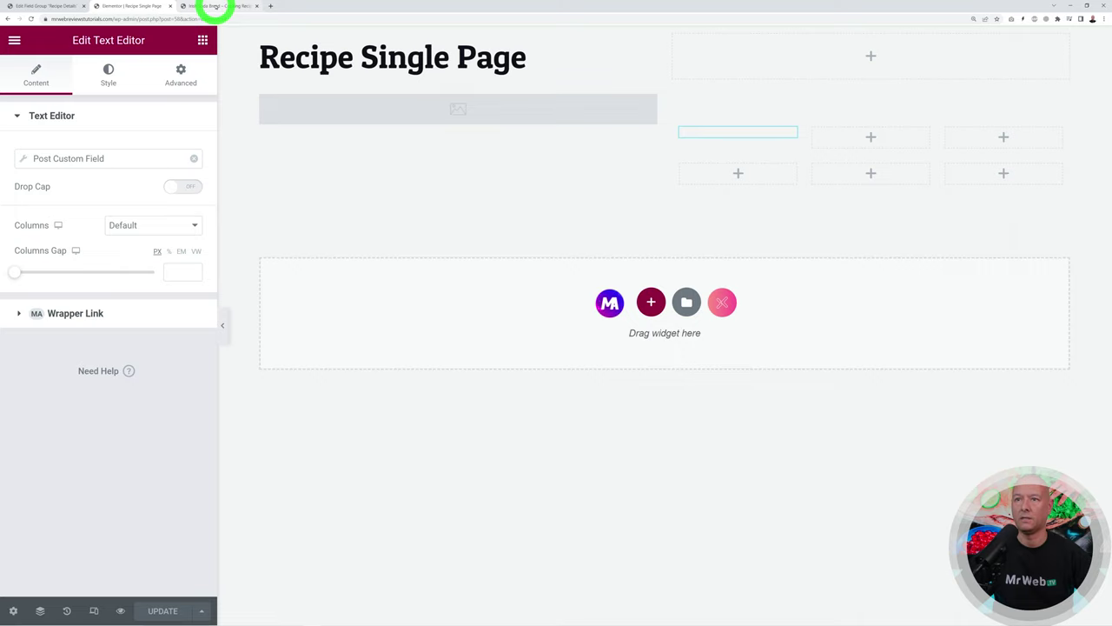
left_click(214, 5)
left_click(31, 18)
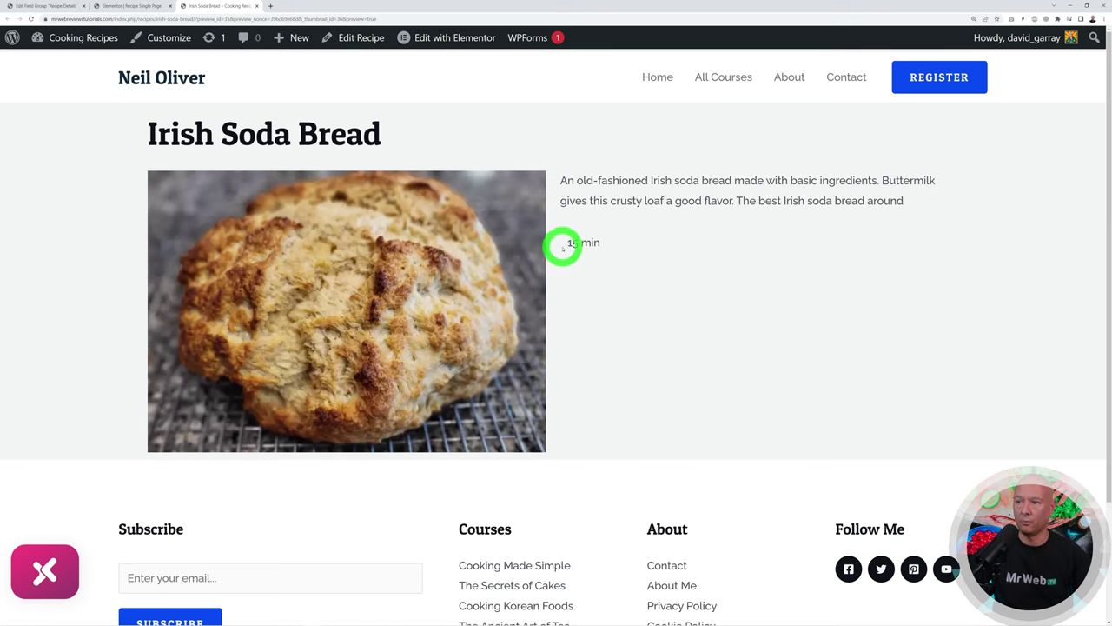
In the template editor, set the prep time custom field's Before text to "Prep Time:".
left_click(126, 6)
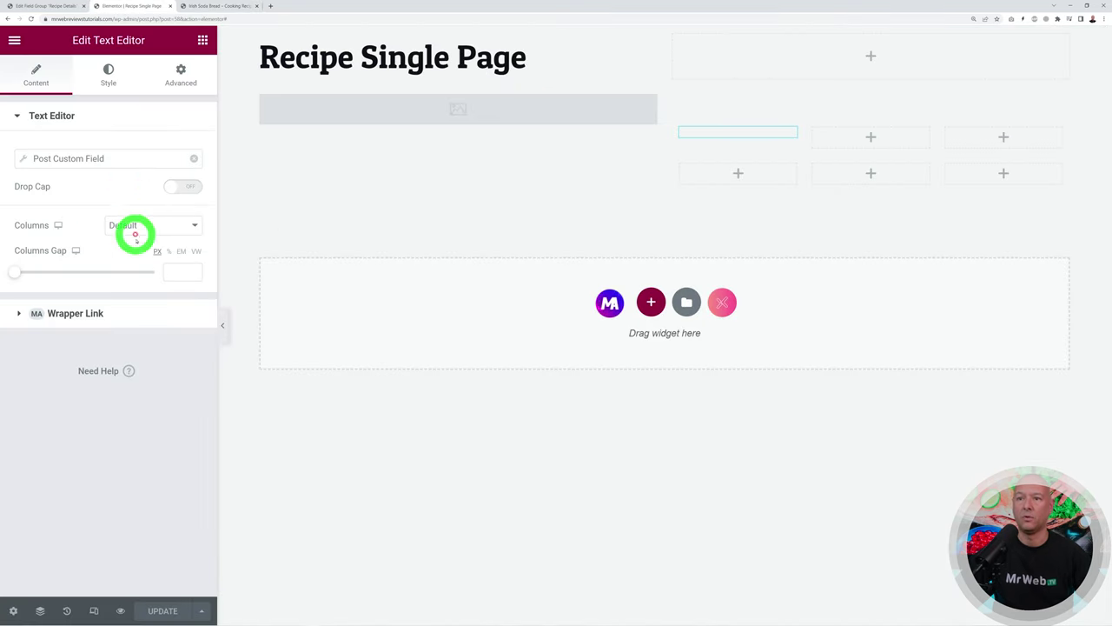
left_click(91, 158)
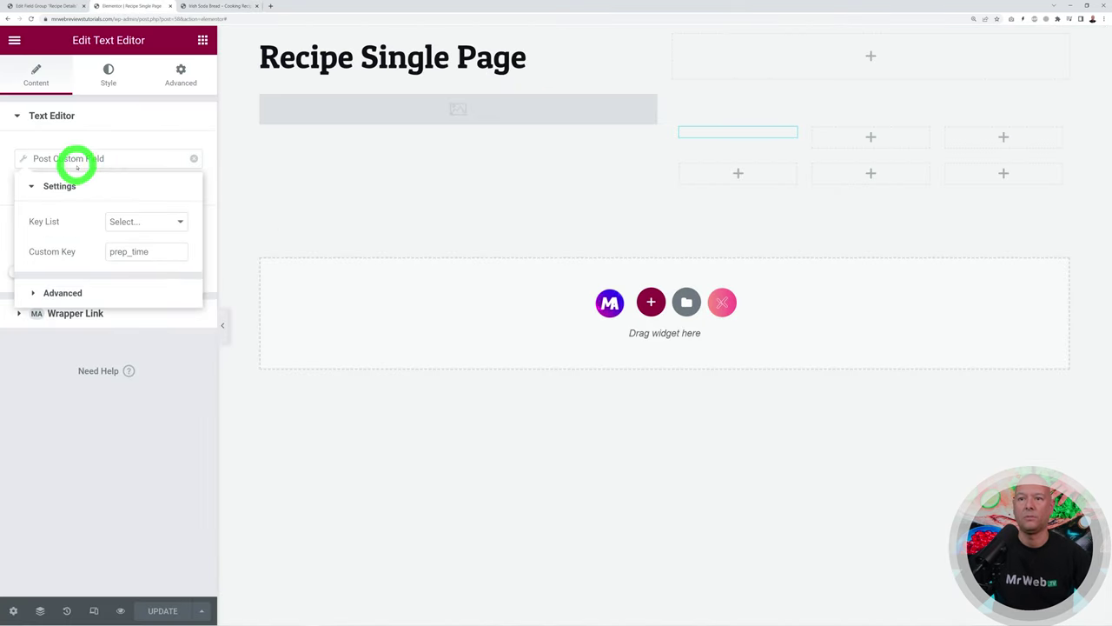
left_click(77, 294)
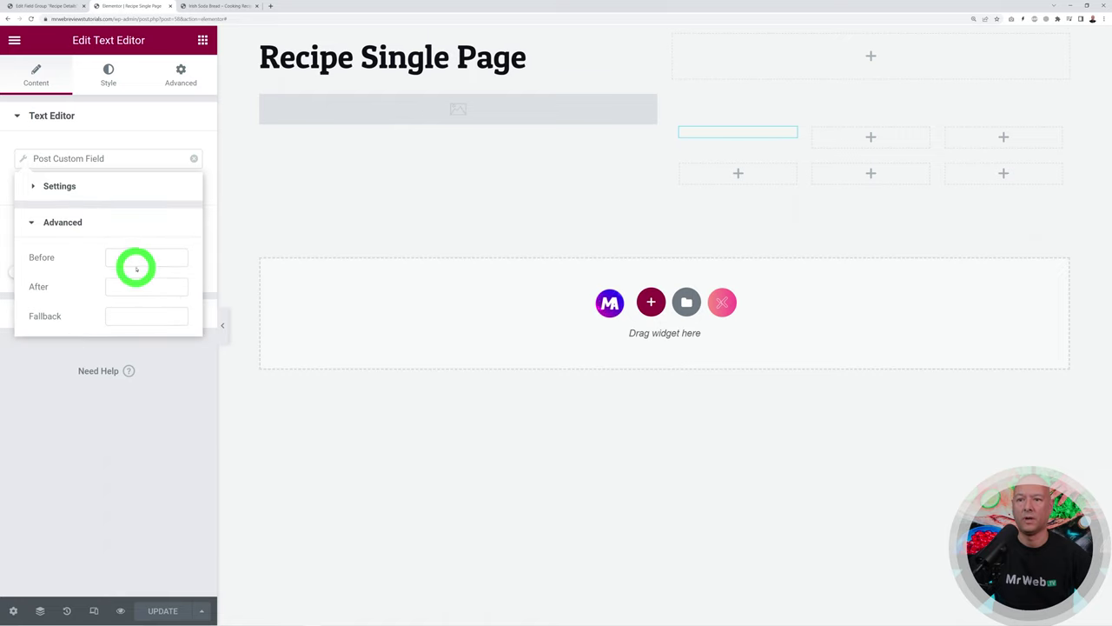
type("Prep Time:")
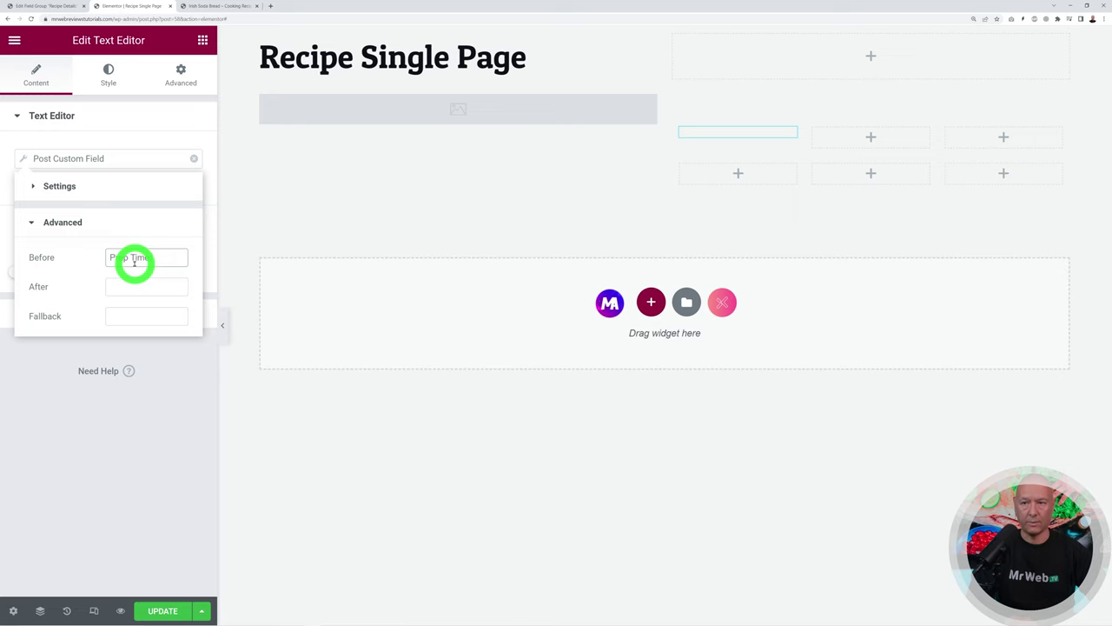
left_click(133, 449)
Update the template and reload the Irish Soda Bread page to check the label before the prep time.
left_click(162, 610)
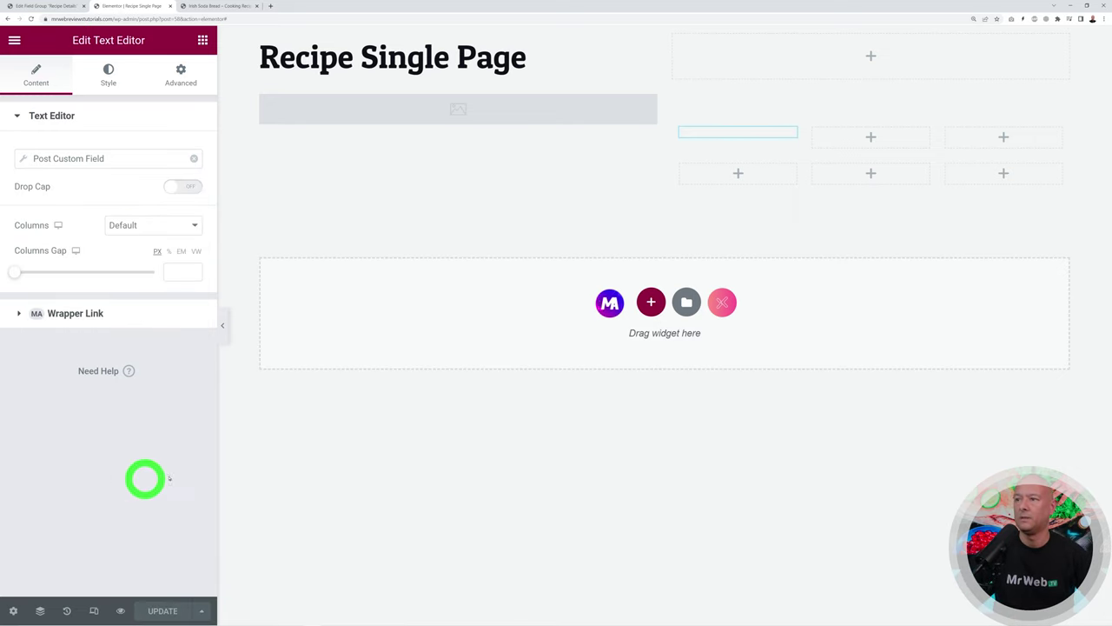
left_click(211, 6)
left_click(31, 18)
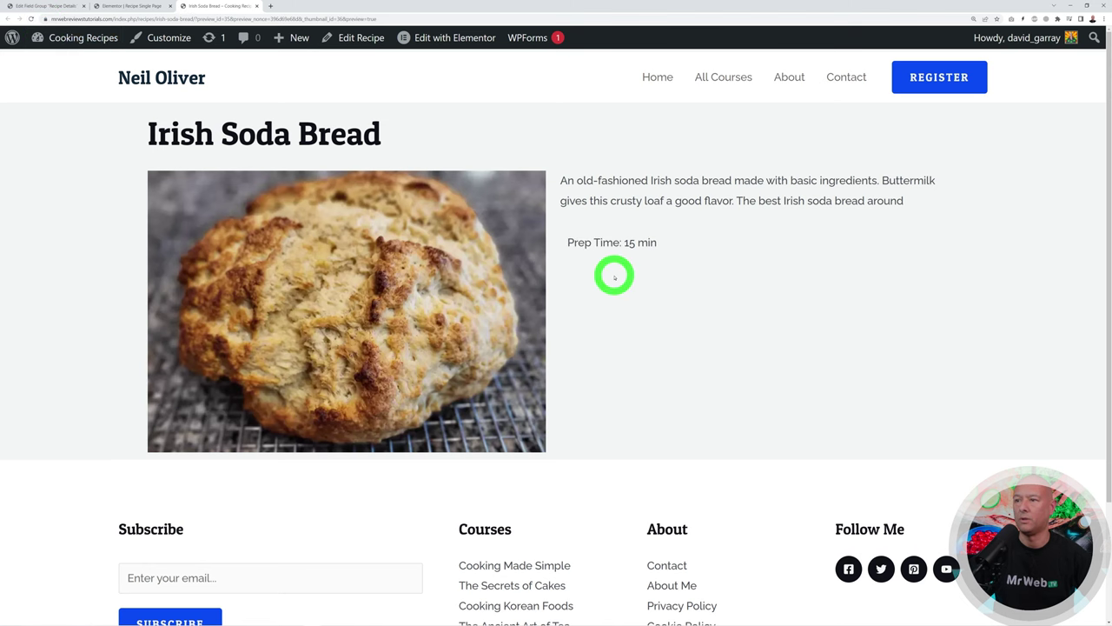
Review the cook time widget's custom key and Before text in the template, and check all recipe details on the Irish Soda Bread page.
left_click(139, 7)
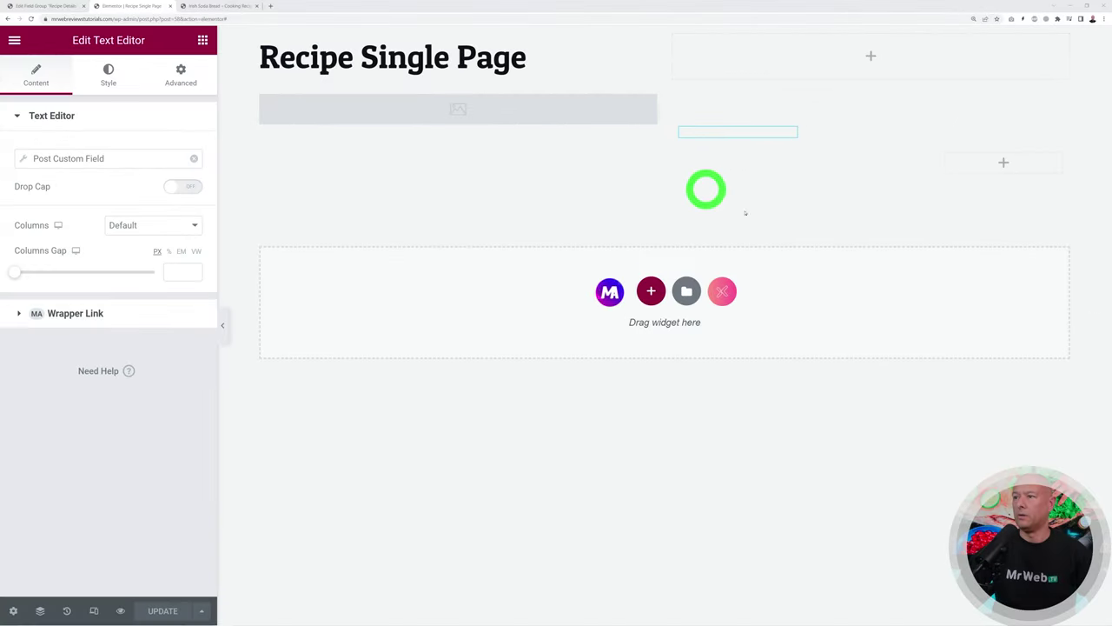
left_click(921, 134)
left_click(94, 158)
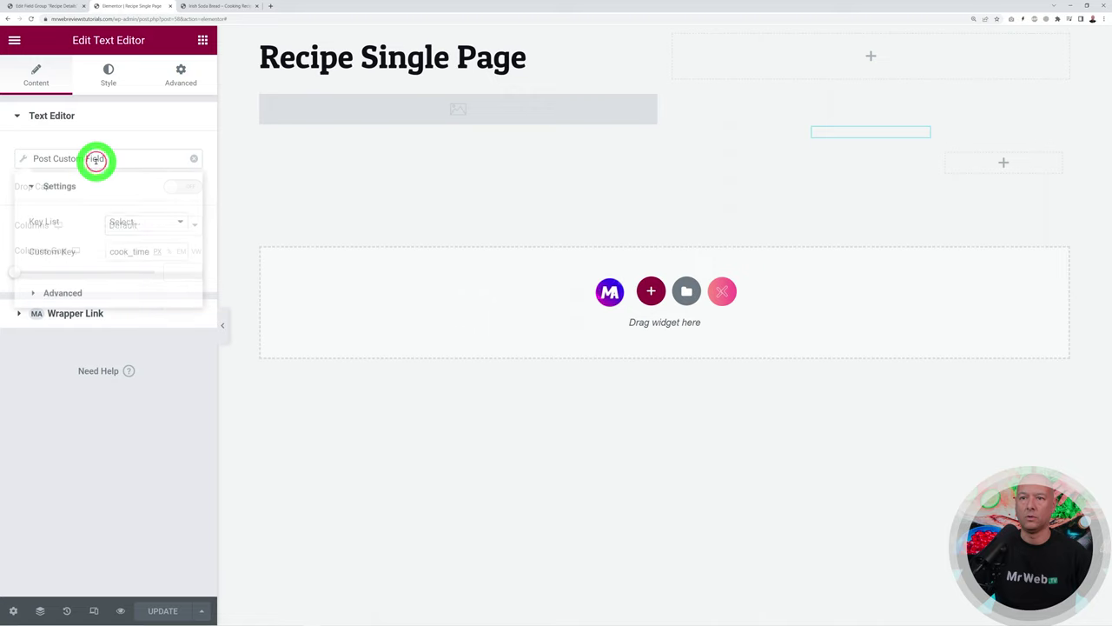
left_click(77, 292)
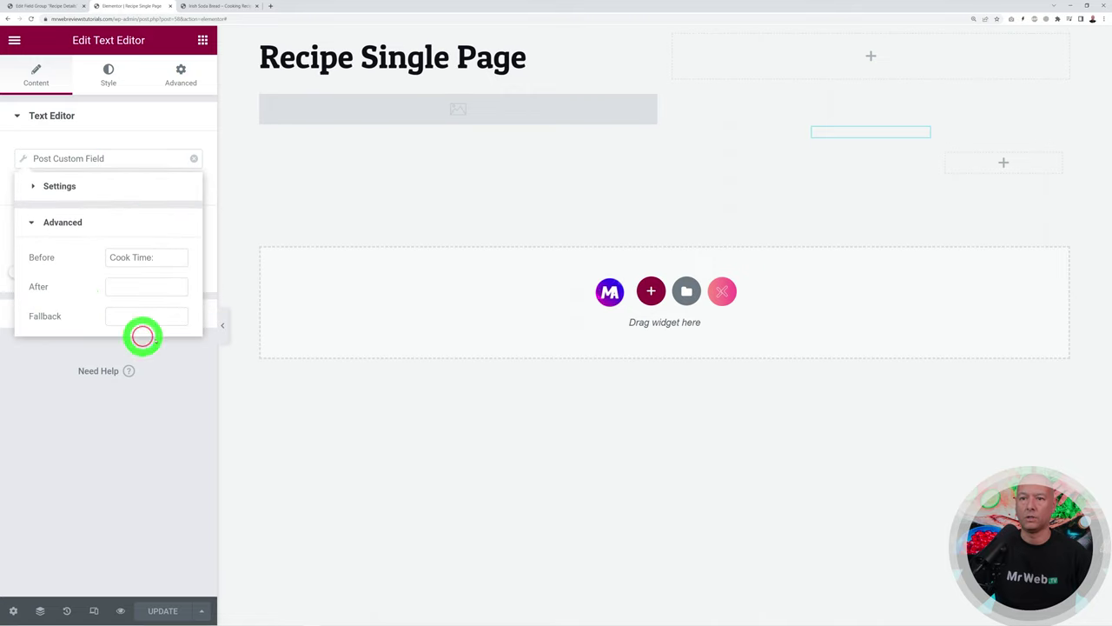
left_click(145, 539)
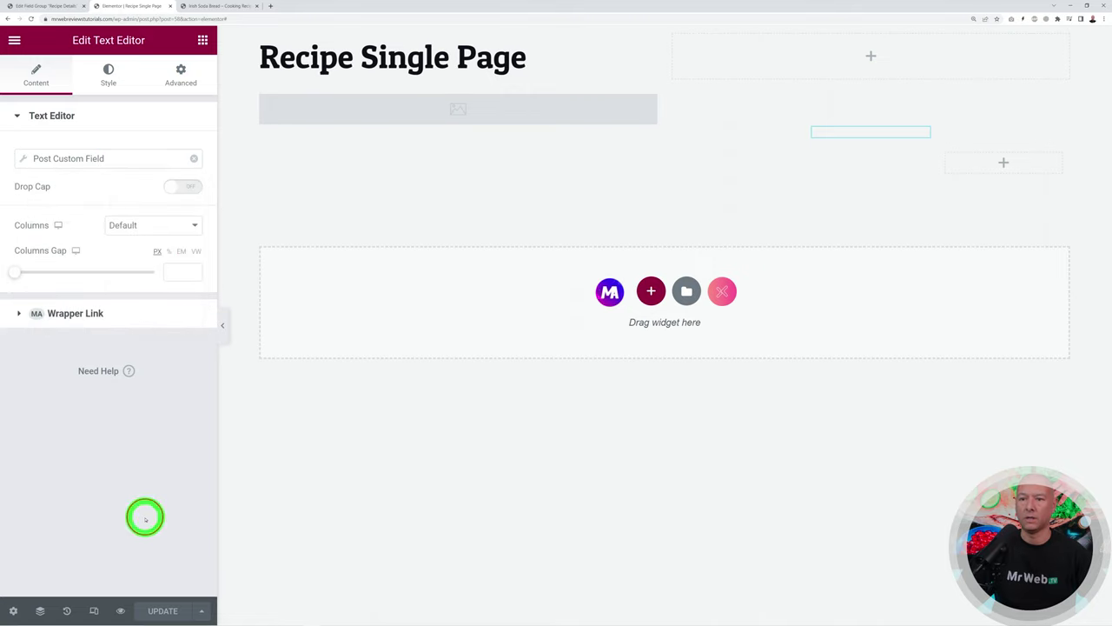
left_click(227, 7)
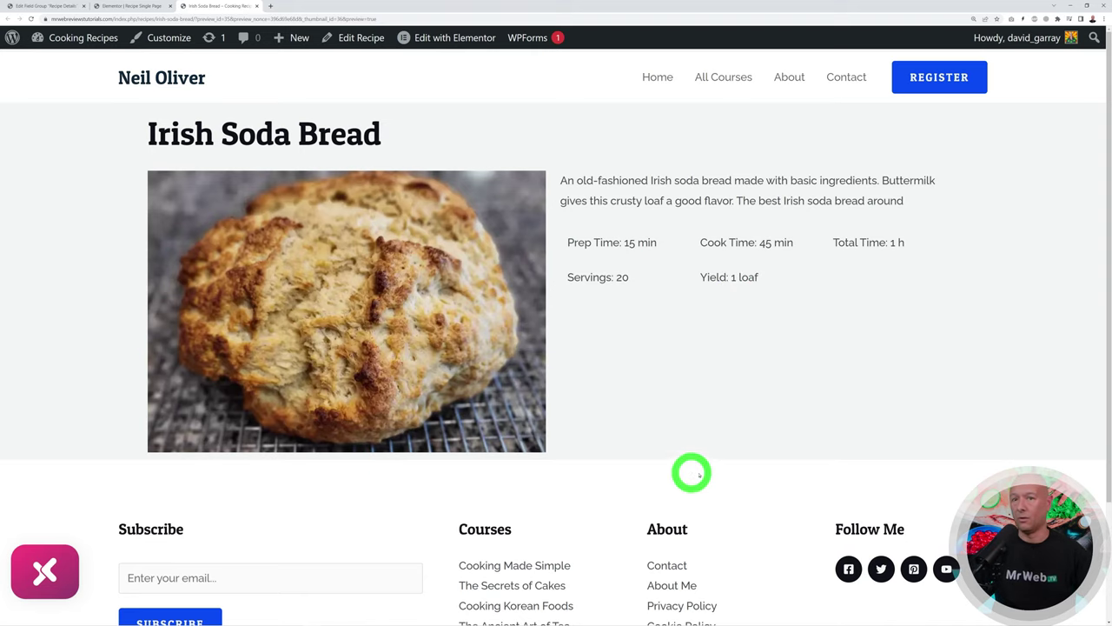
Add a new section with two equal columns below the recipe details in the template.
left_click(135, 6)
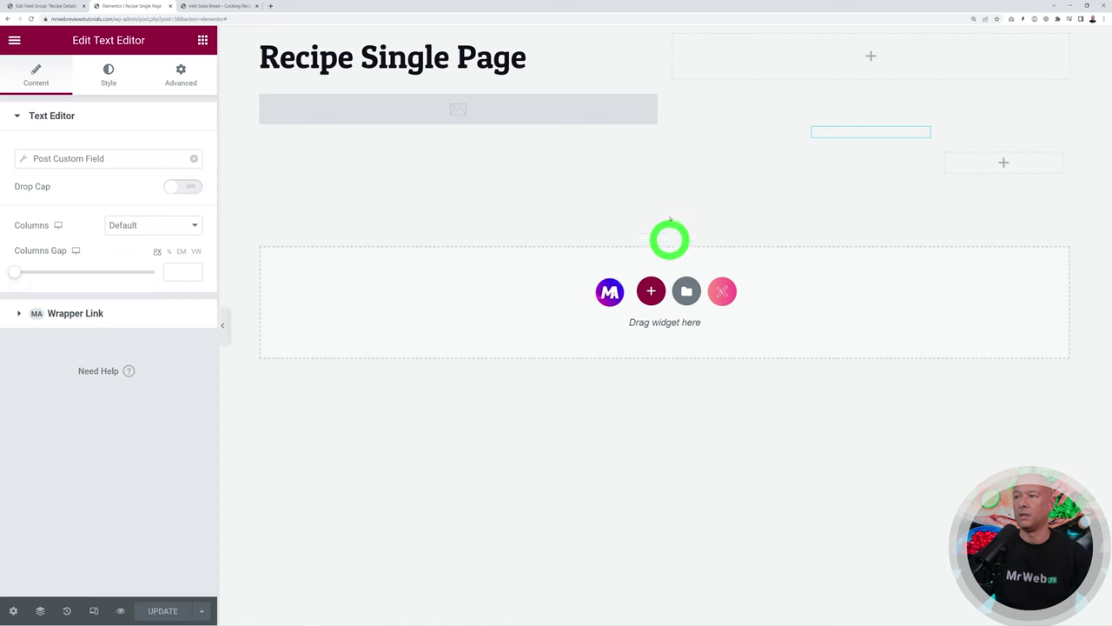
left_click(651, 292)
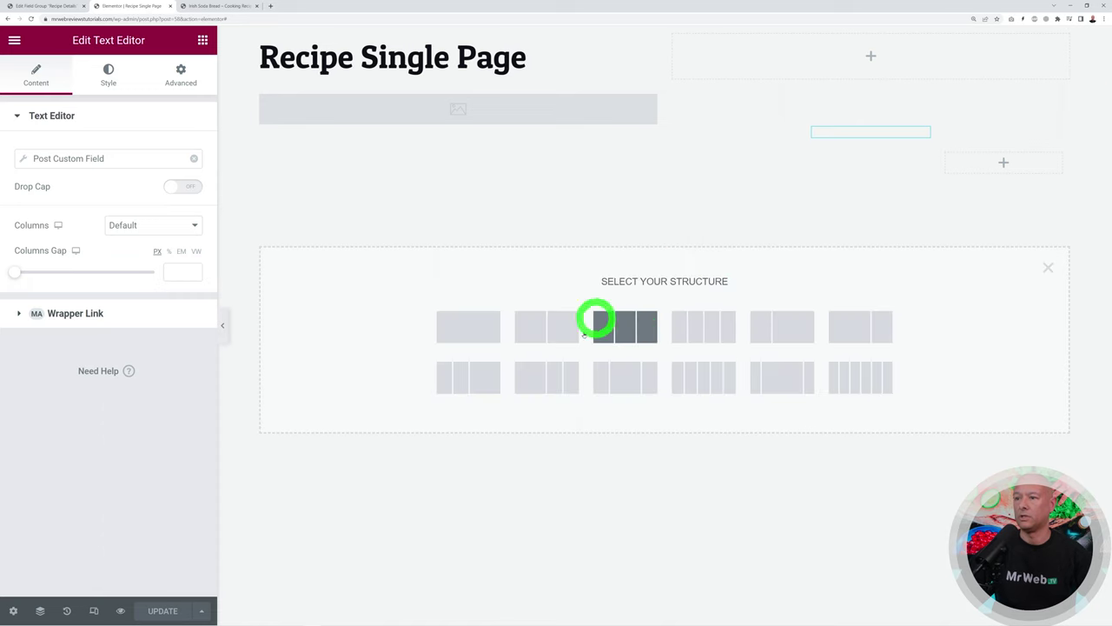
left_click(564, 327)
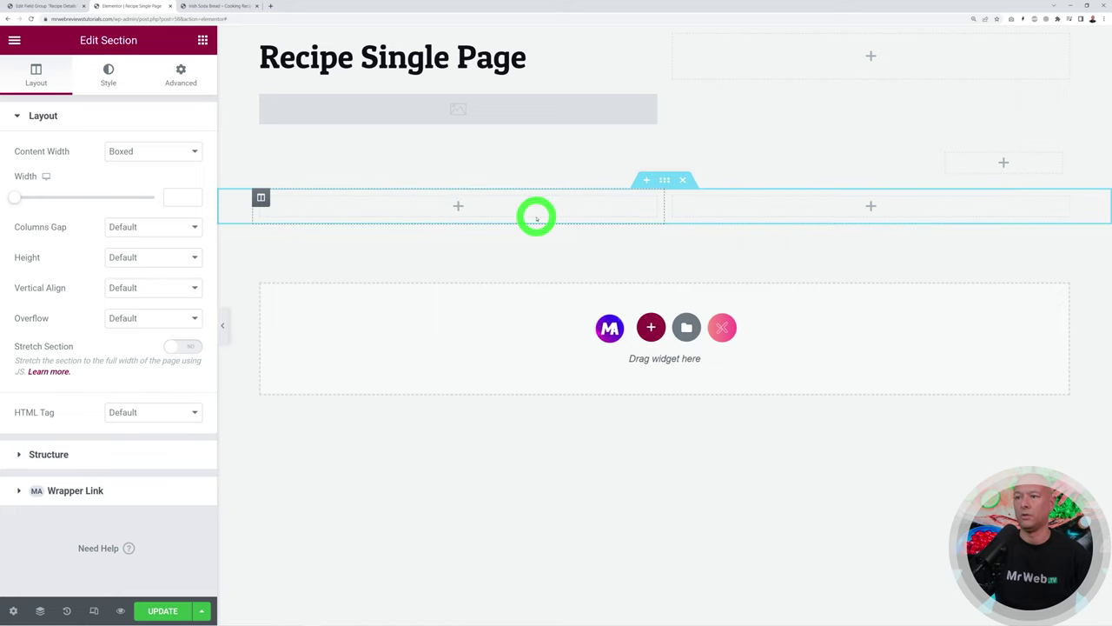
Add a basic Heading widget to the new section's first column and set its title to "Ingredients".
left_click(203, 40)
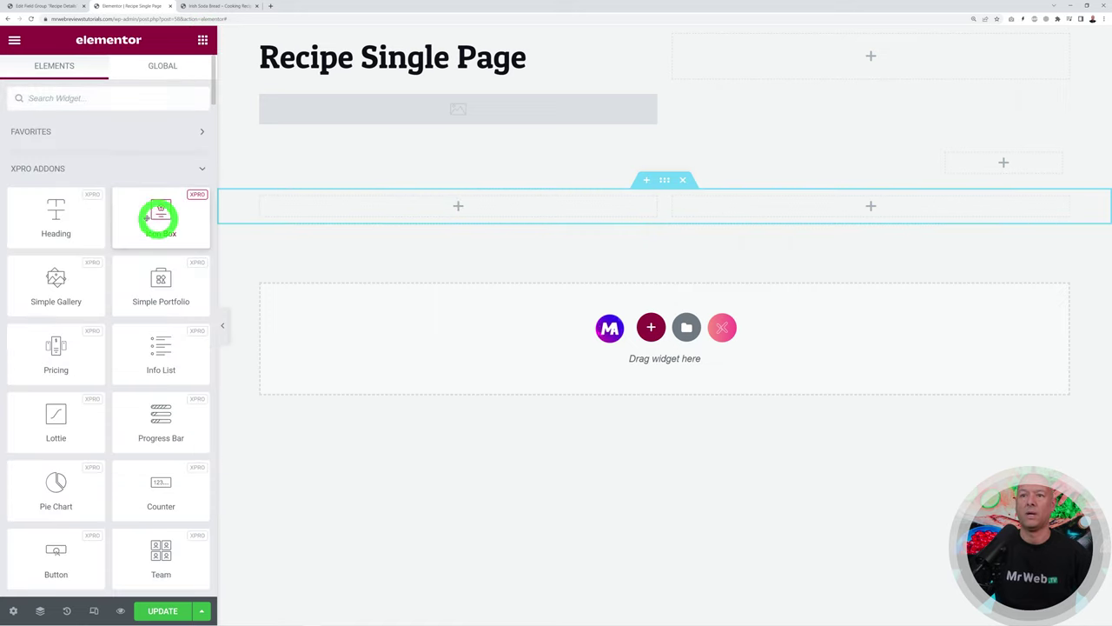
scroll(75, 219, "down", 20)
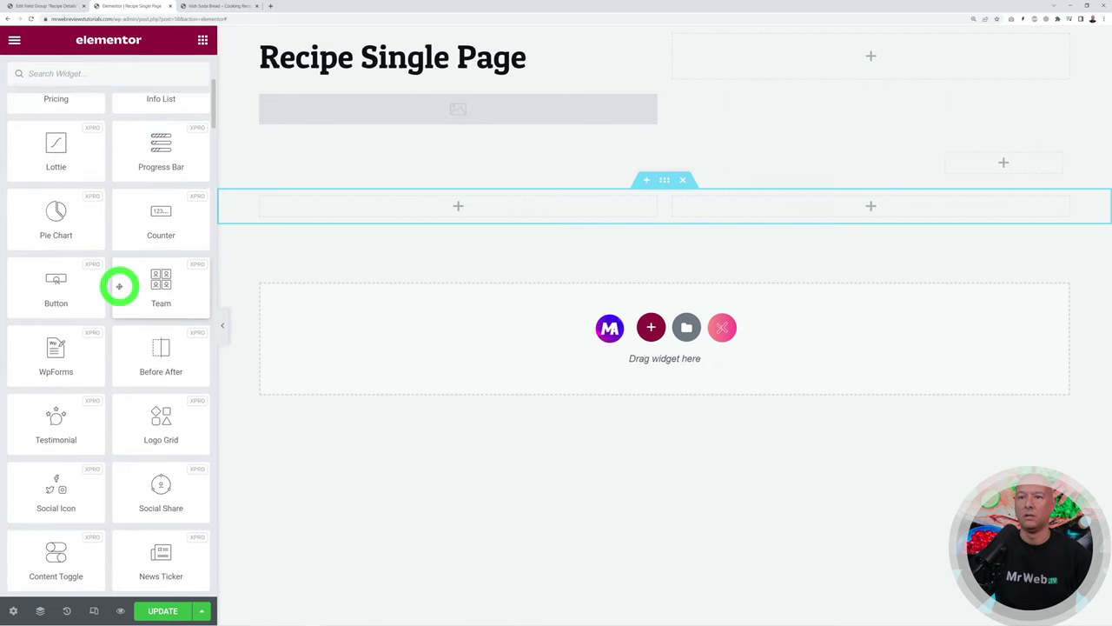
scroll(119, 286, "down", 1)
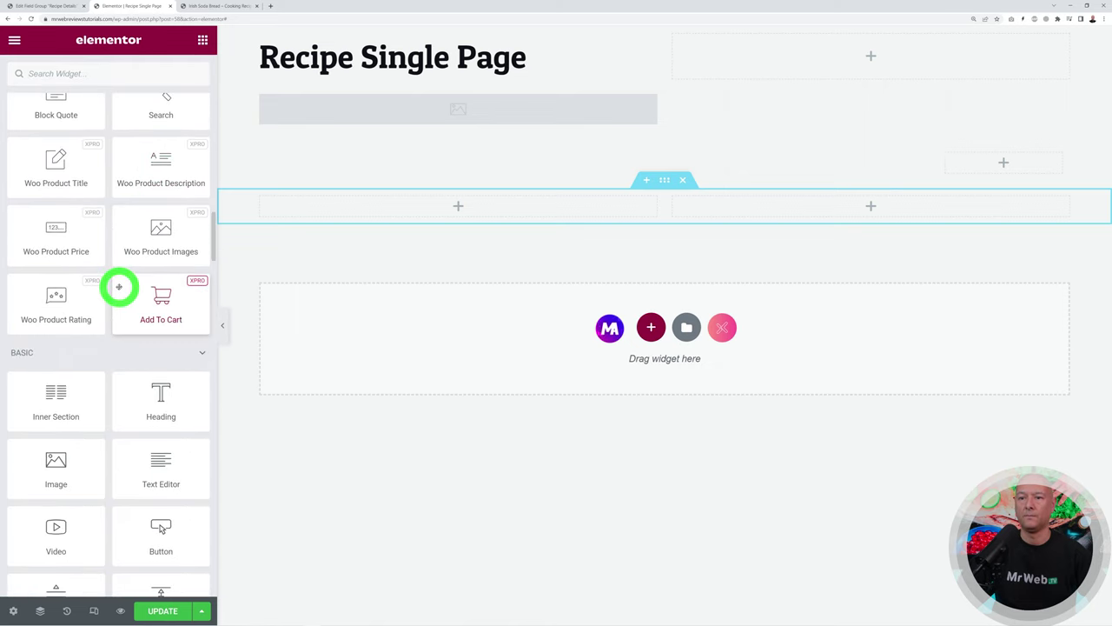
left_click_drag(159, 397, 348, 218)
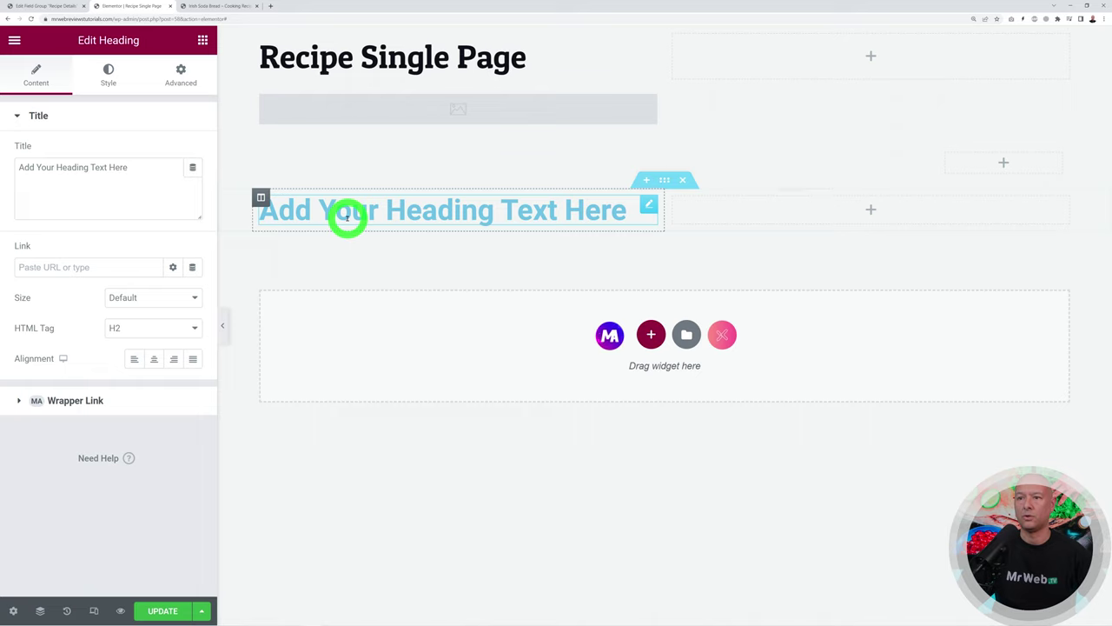
left_click_drag(112, 182, 29, 168)
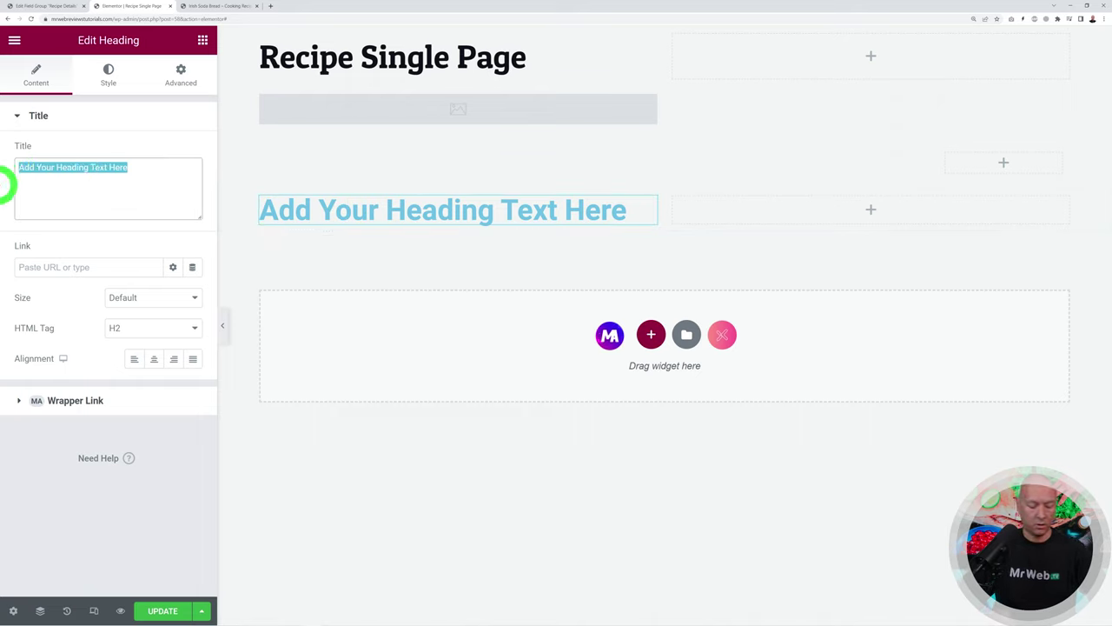
type("Ingredients")
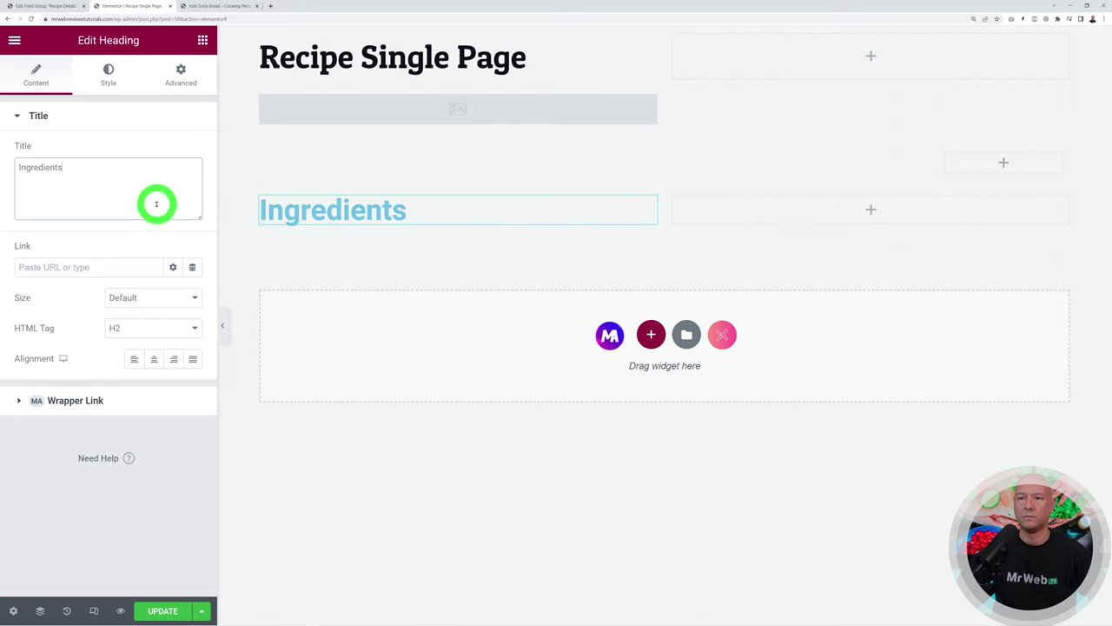
Set the Ingredients heading's text color to the global color Theme Color 3.
left_click(108, 76)
left_click(173, 151)
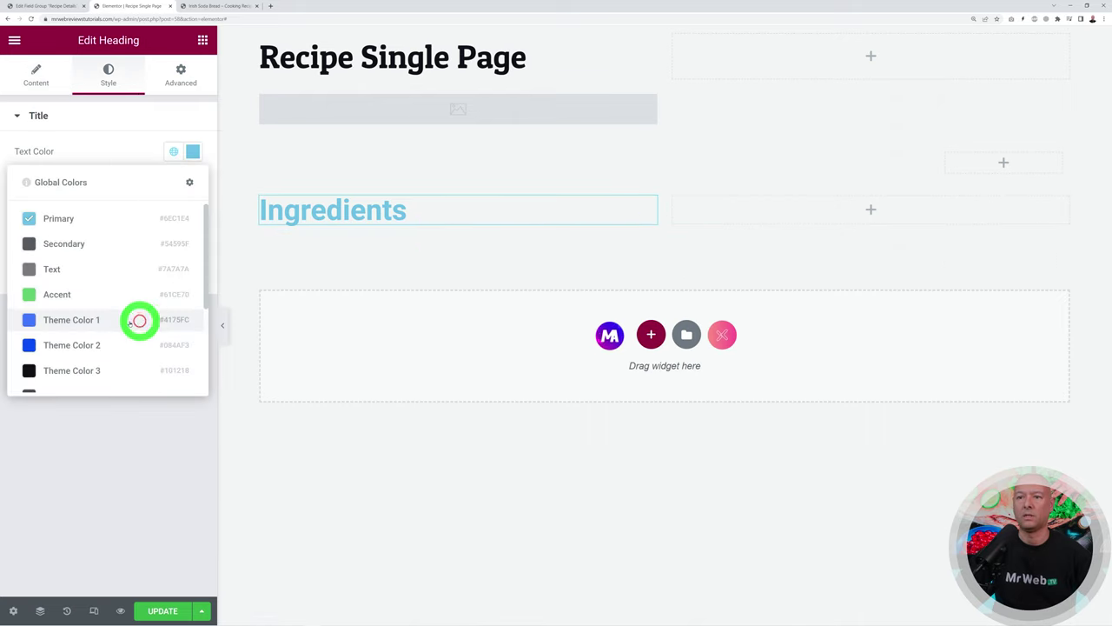
left_click(75, 369)
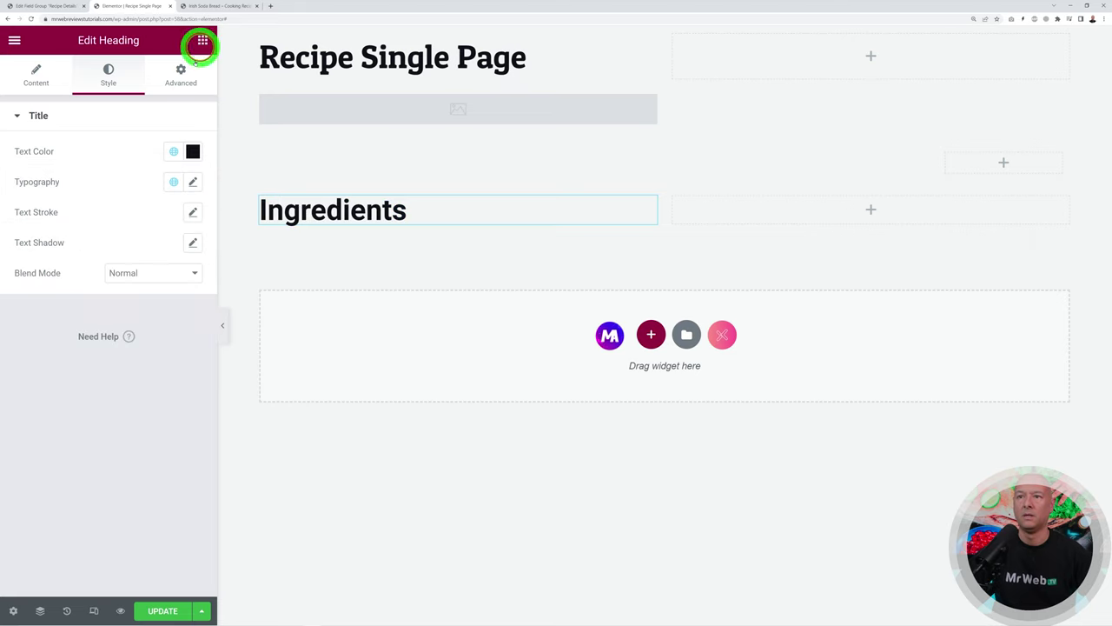
Add a Text Editor widget below the Ingredients heading and link its content to the Post Custom Field dynamic tag.
left_click(201, 41)
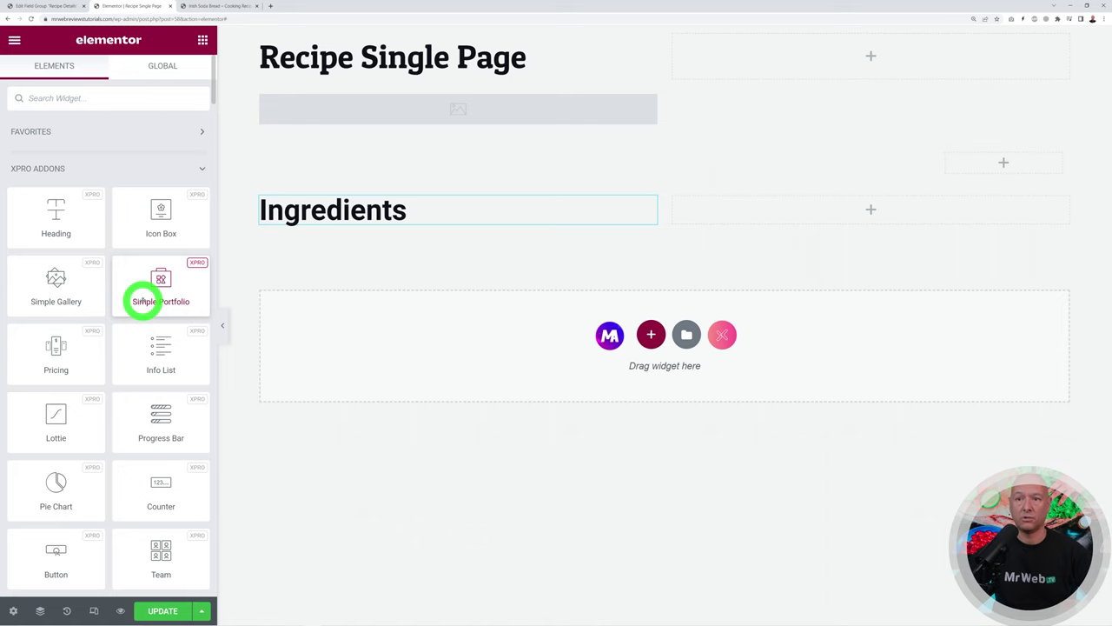
scroll(142, 300, "down", 15)
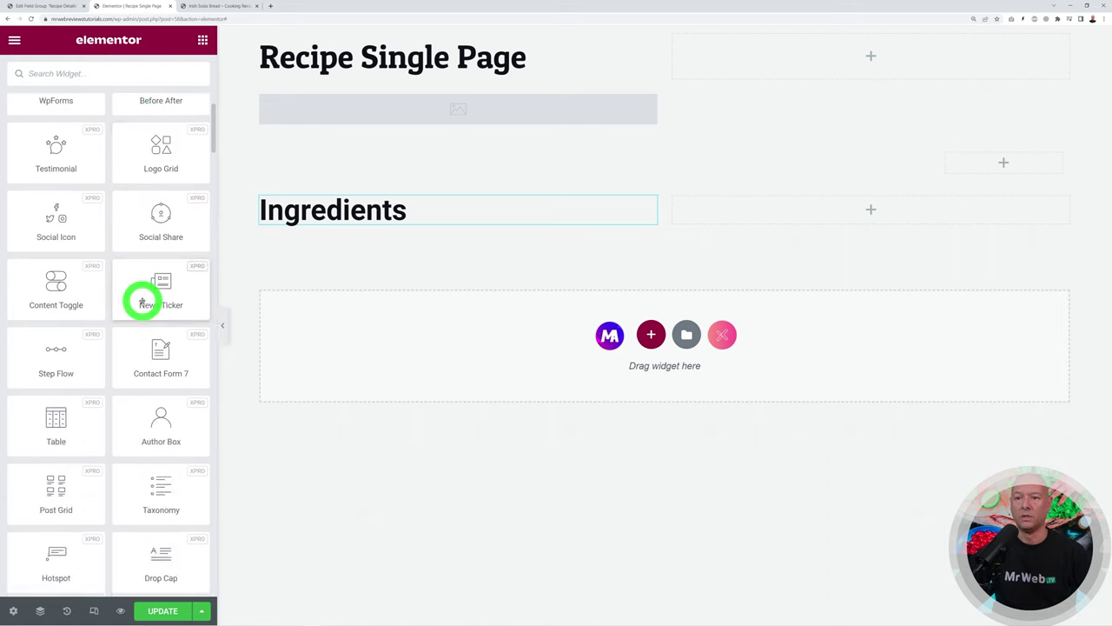
scroll(142, 301, "down", 8)
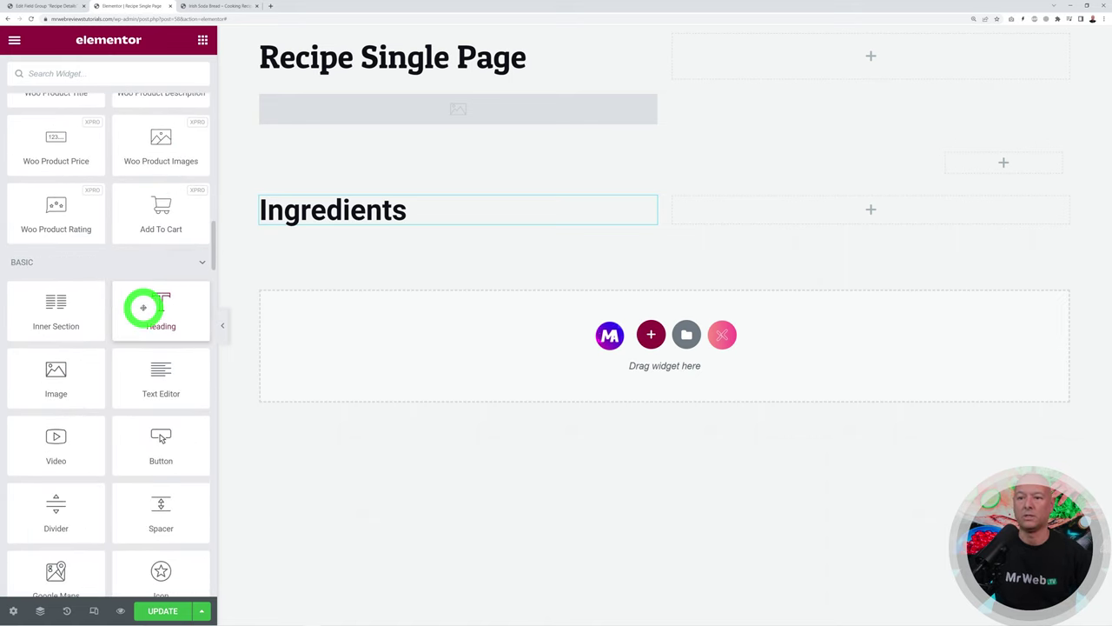
left_click_drag(166, 293, 306, 224)
left_click(195, 158)
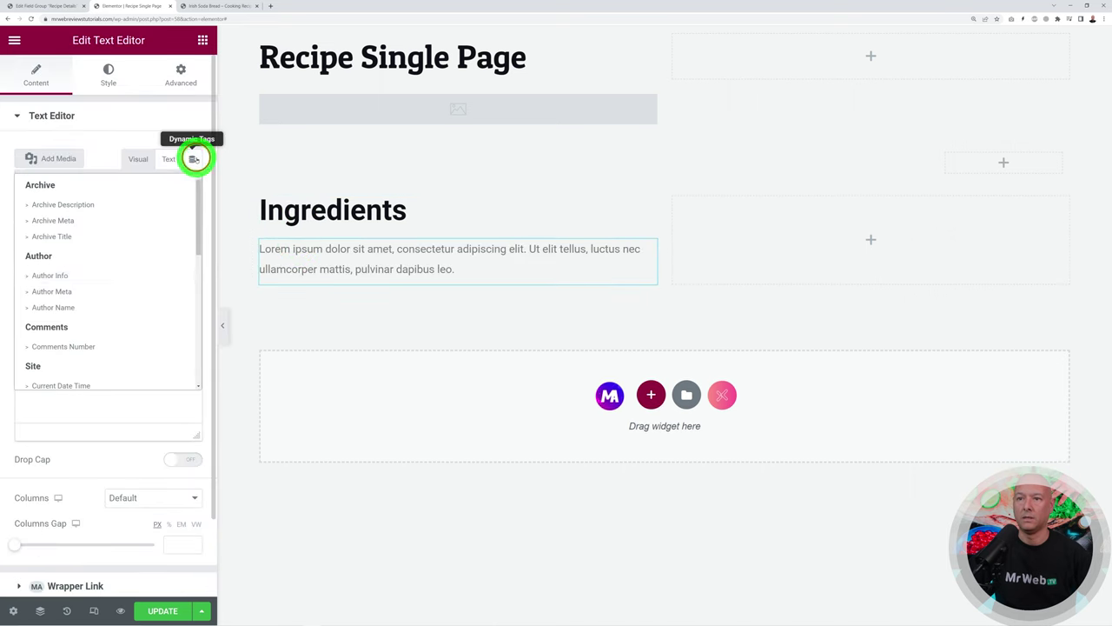
scroll(112, 318, "down", 3)
scroll(121, 327, "down", 3)
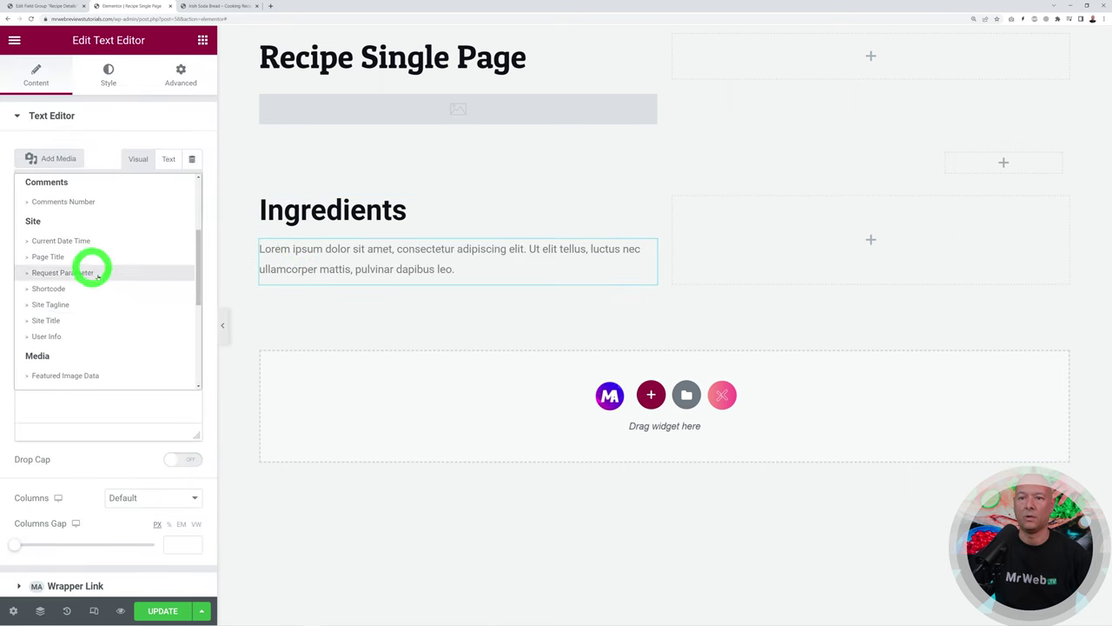
left_click(82, 305)
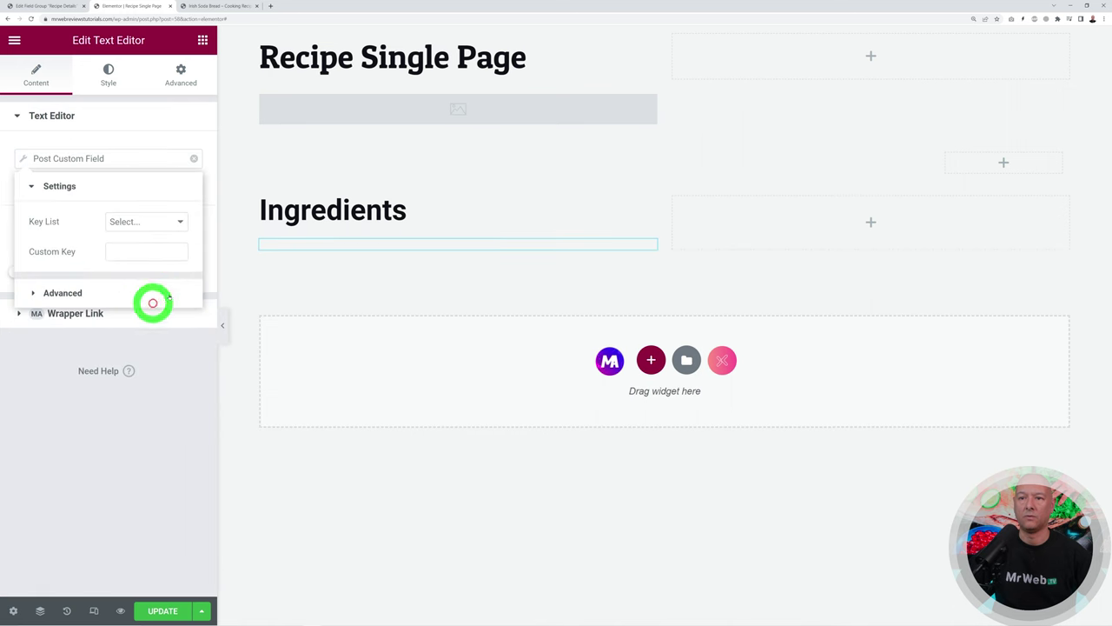
Copy the Ingredients field's name from the Recipe Details field group and paste "ingredients" as the text widget's custom key.
left_click(50, 7)
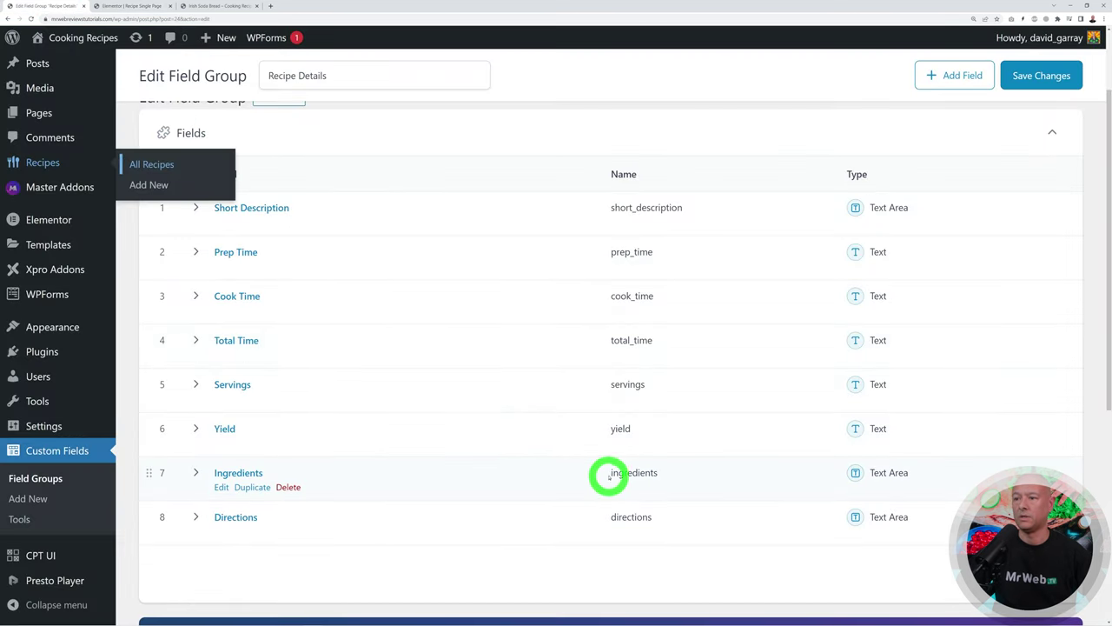
left_click(663, 472)
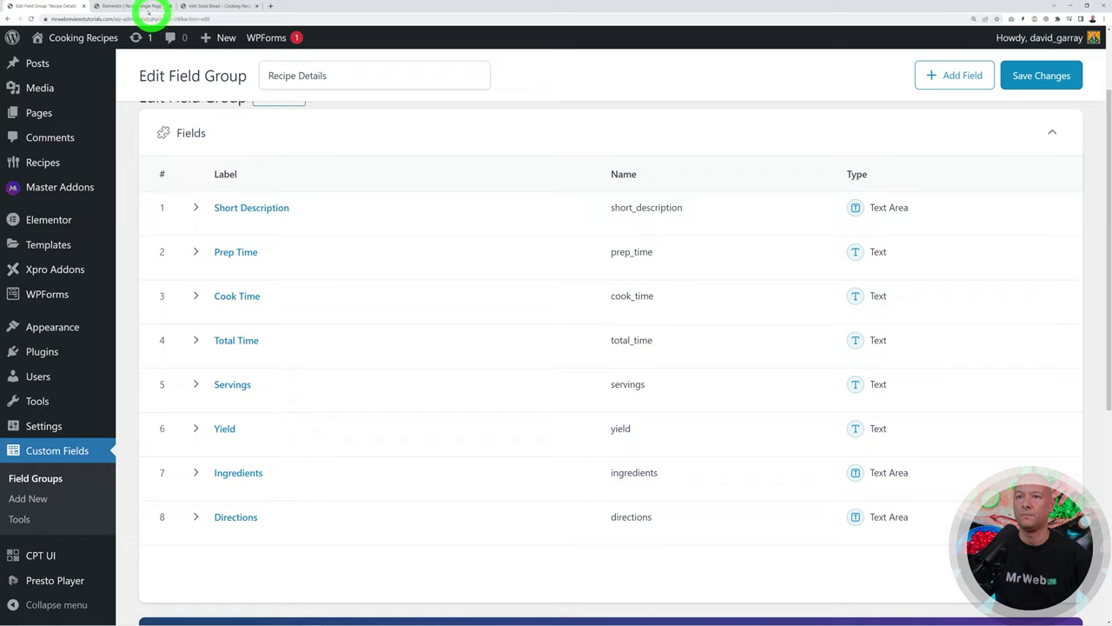
left_click(154, 9)
key("ctrl+v")
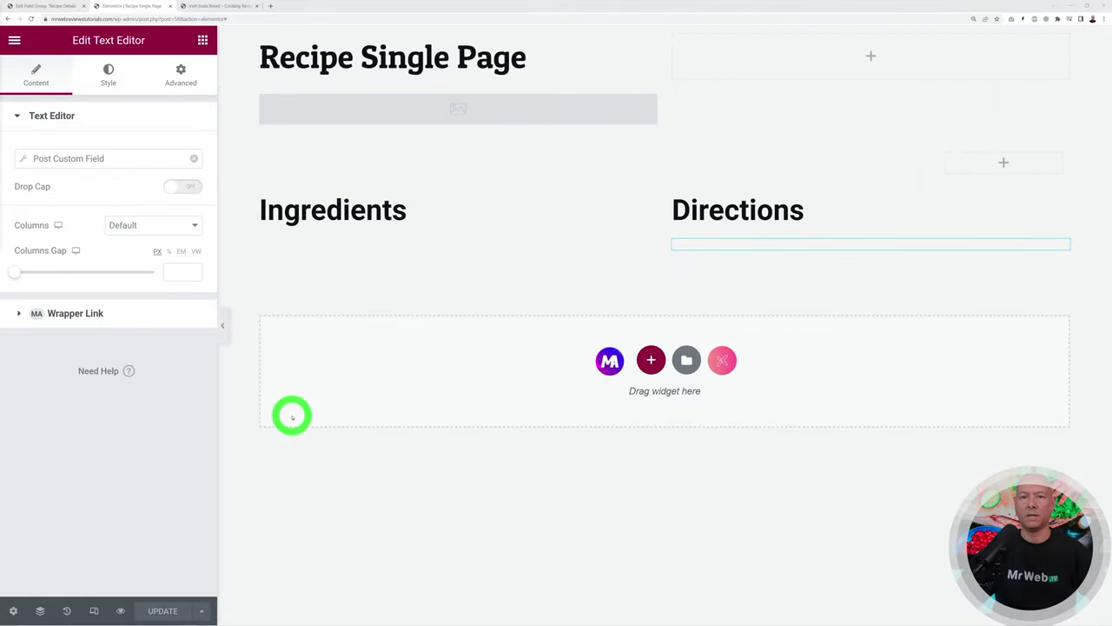
Reload the Irish Soda Bread page and check the recipe details, ingredients and directions across the whole layout.
left_click(213, 6)
left_click(30, 18)
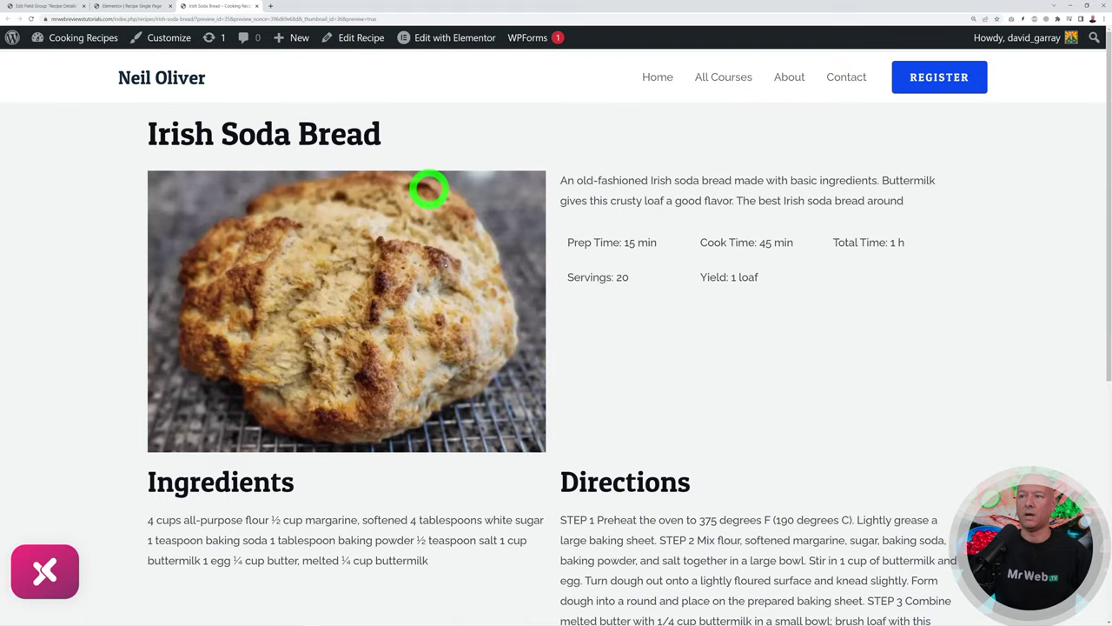
scroll(695, 229, "down", 1)
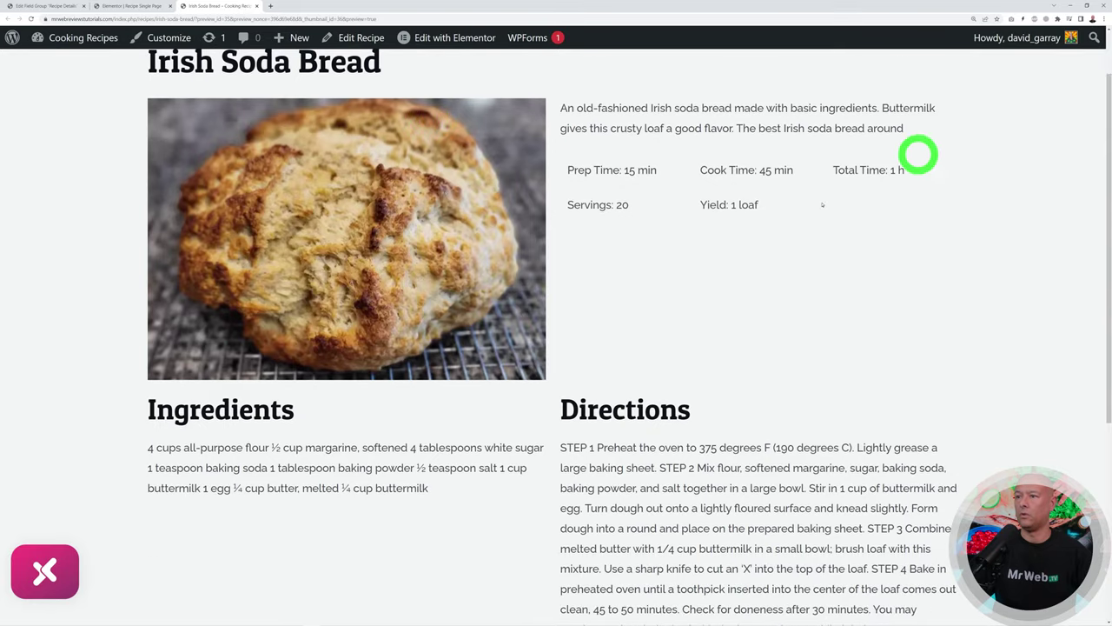
scroll(874, 271, "down", 2)
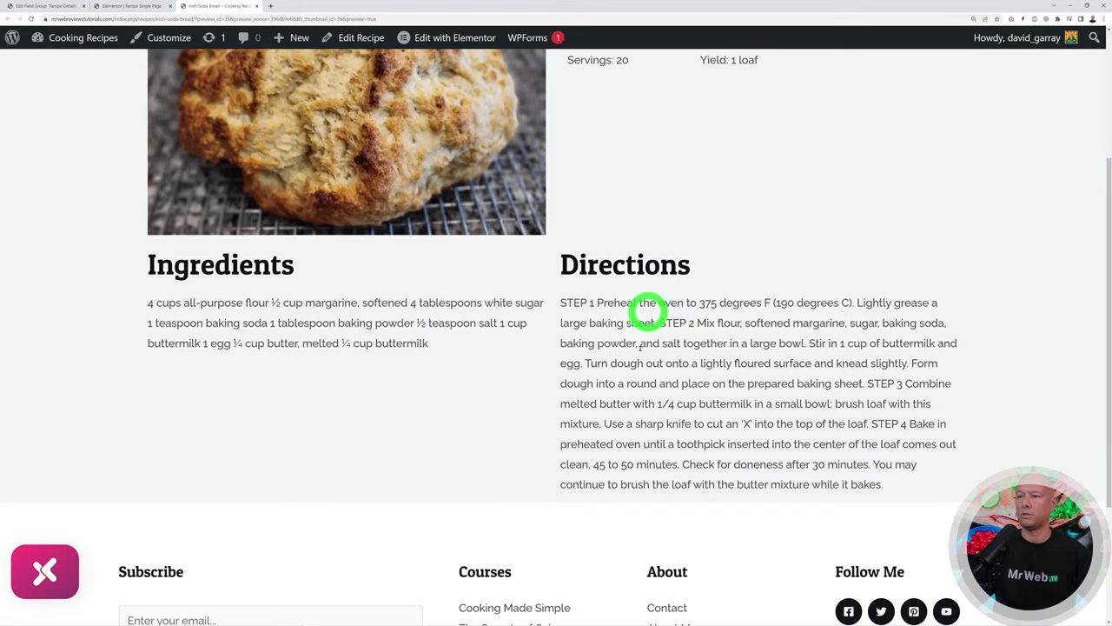
scroll(893, 368, "up", 3)
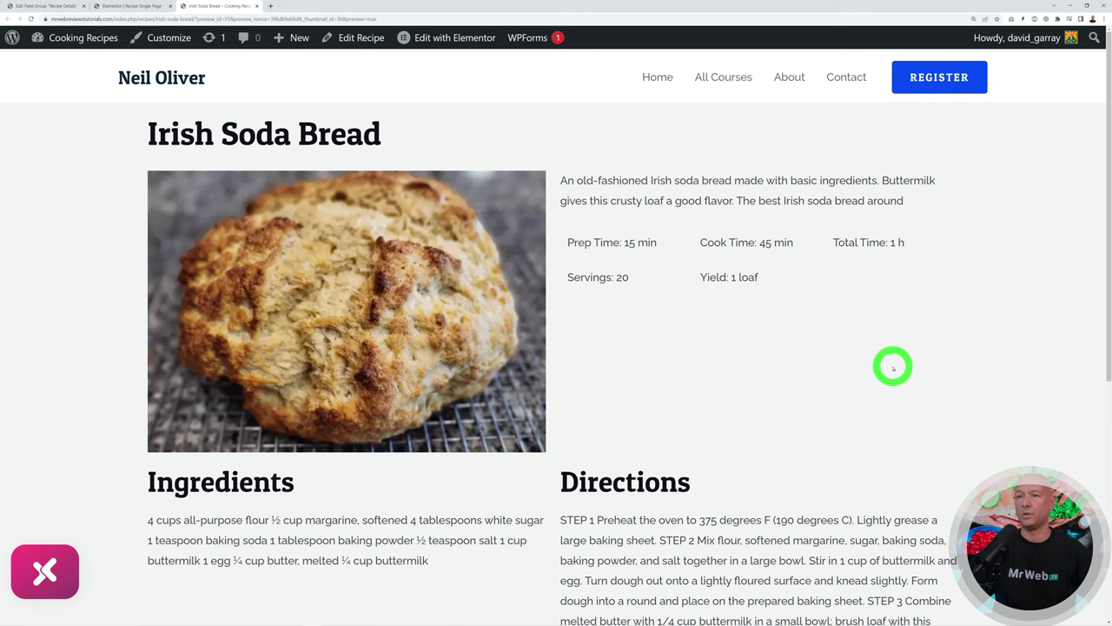
scroll(893, 368, "down", 1)
scroll(894, 368, "up", 1)
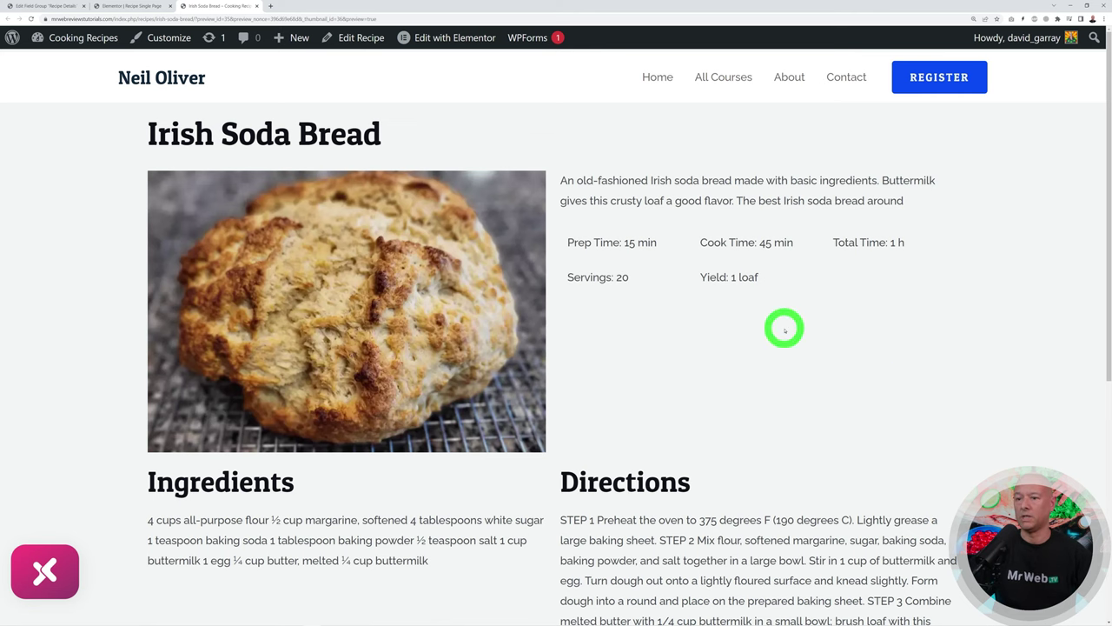
scroll(765, 327, "down", 4)
Unlink the padding values of the template's title section and set its top padding to 80 px.
left_click(96, 13)
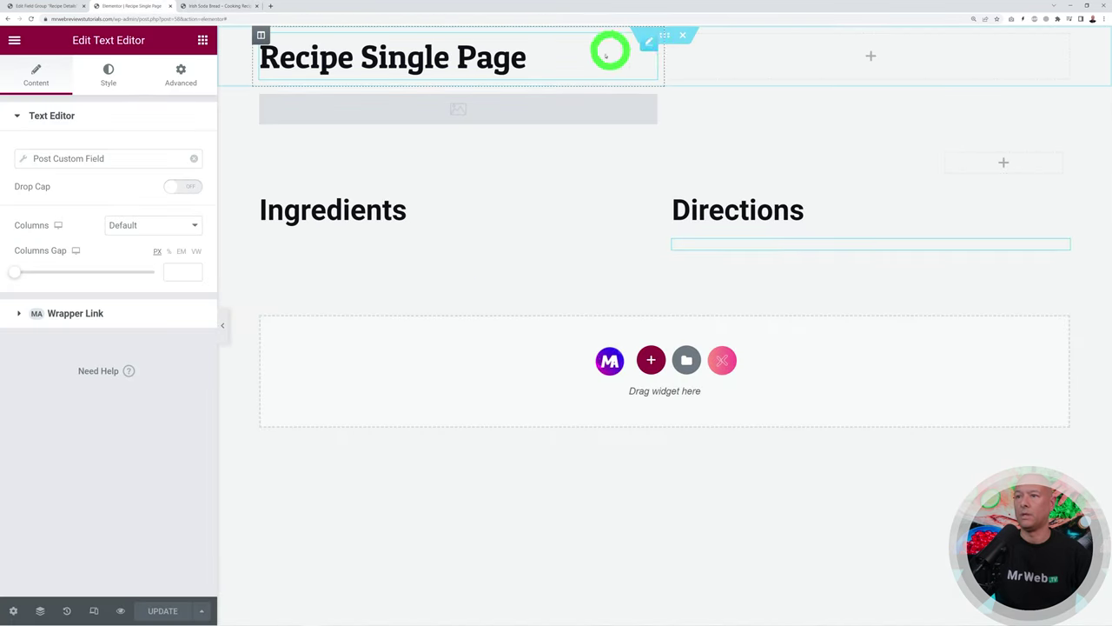
left_click(665, 35)
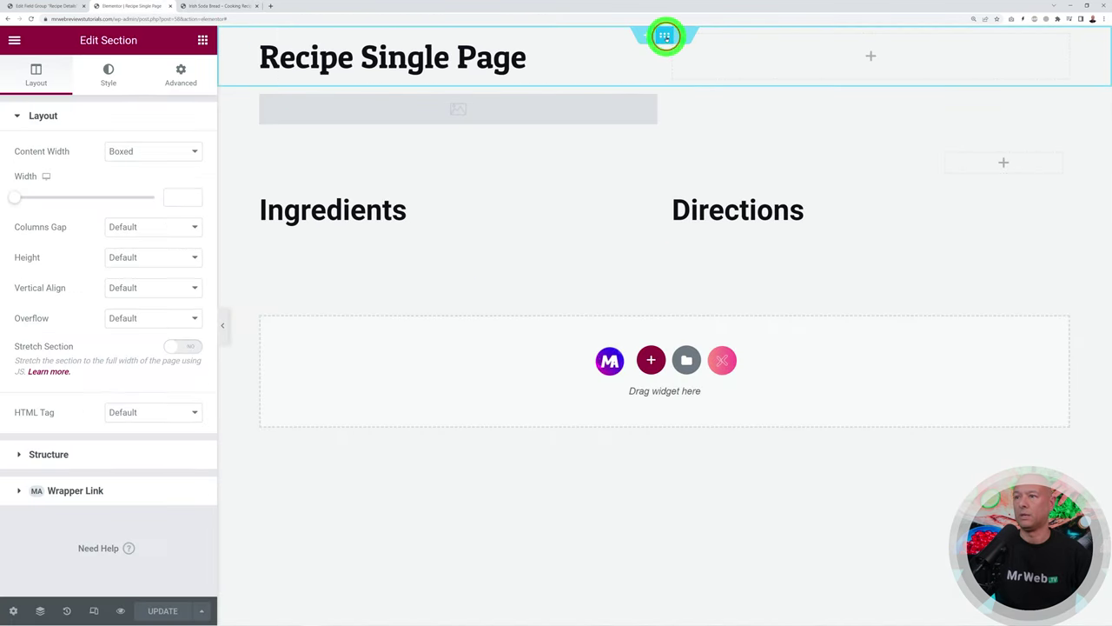
left_click(184, 78)
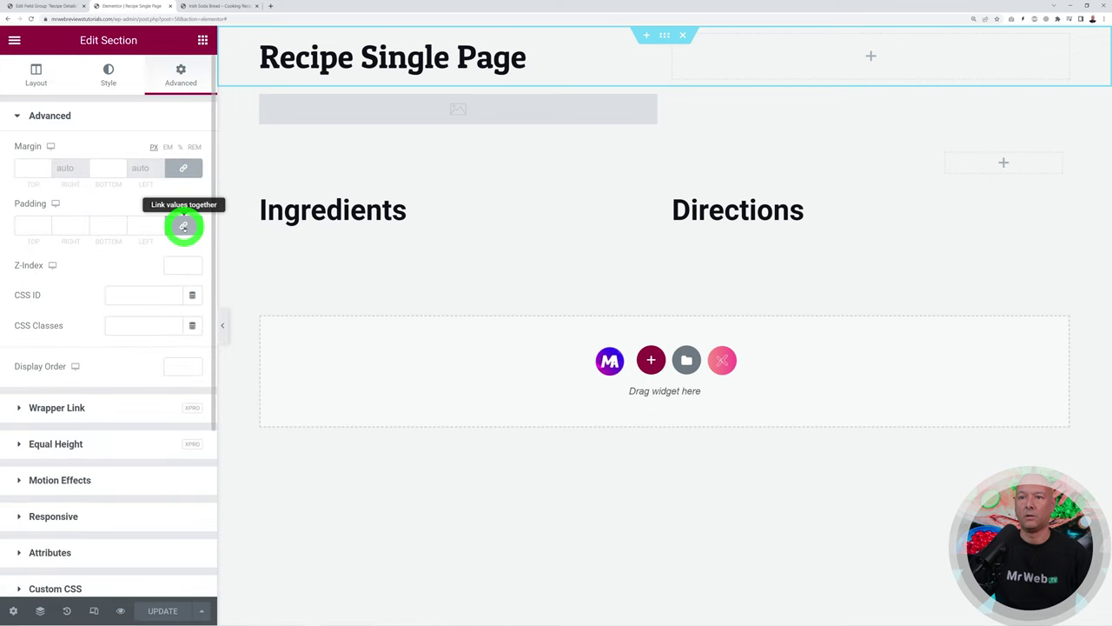
left_click(183, 226)
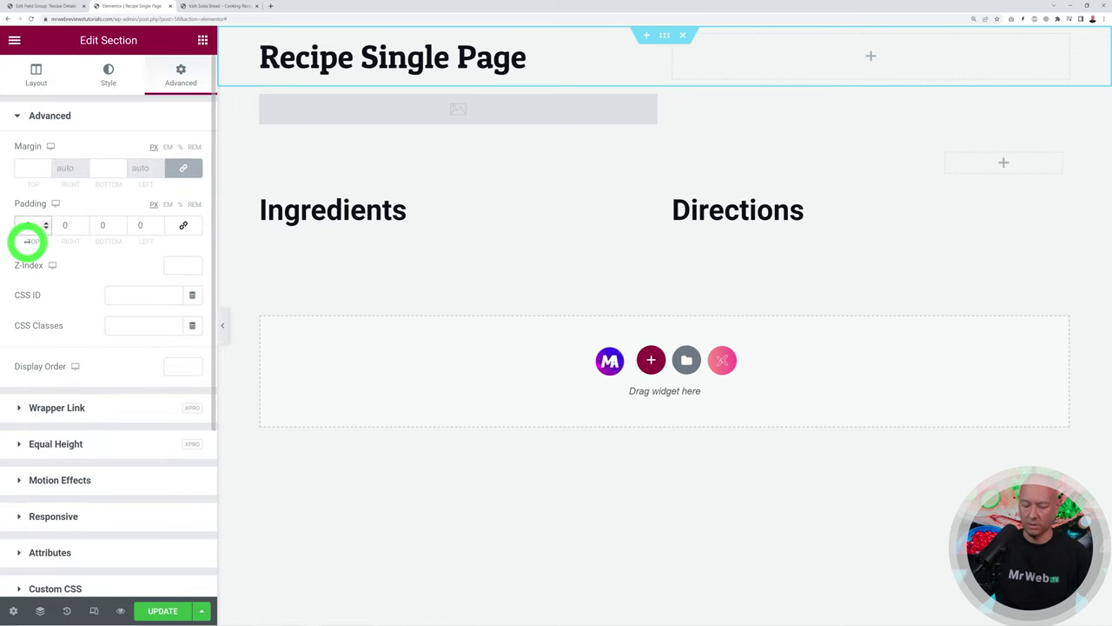
left_click_drag(28, 241, 29, 242)
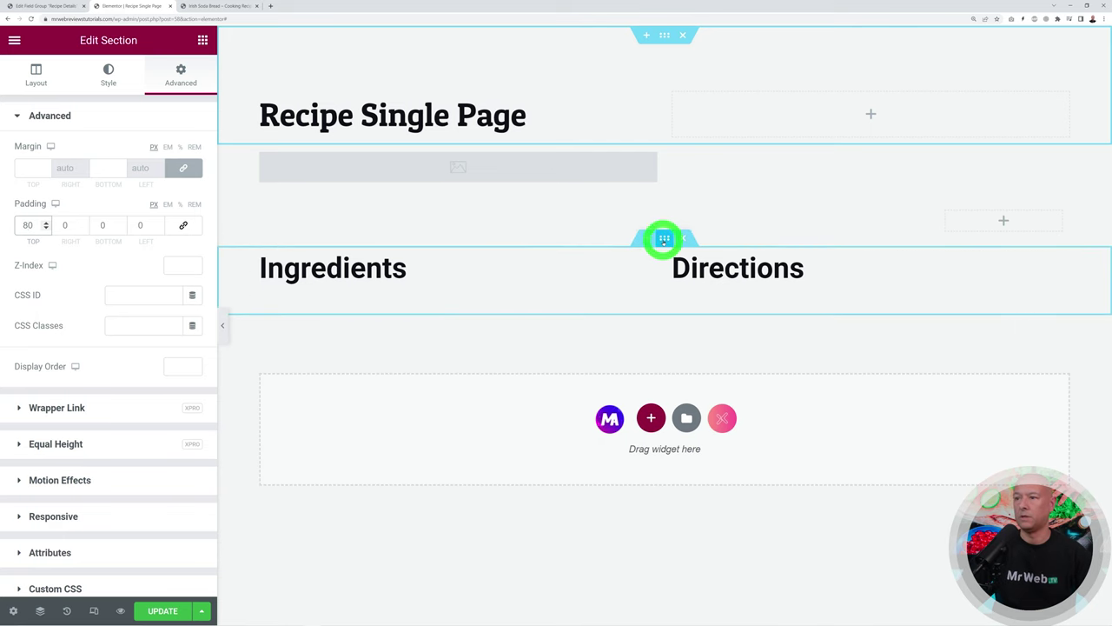
Set the bottom padding alone to 80 px on the Ingredients and Directions section, and update the template.
left_click(664, 238)
left_click(186, 80)
left_click(183, 224)
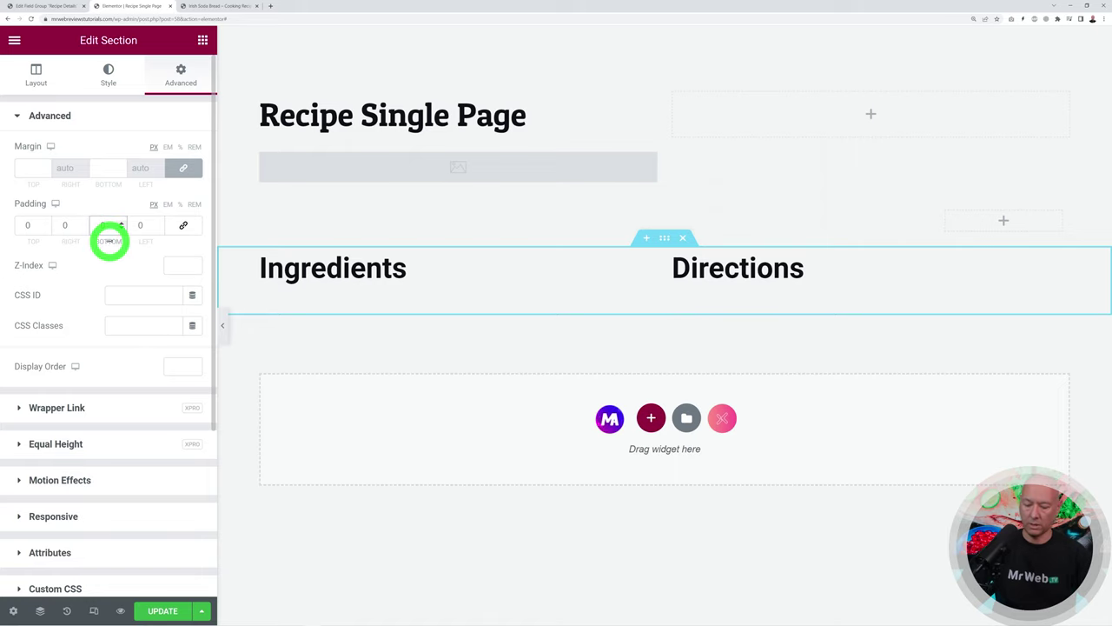
left_click_drag(109, 241, 109, 241)
left_click(162, 610)
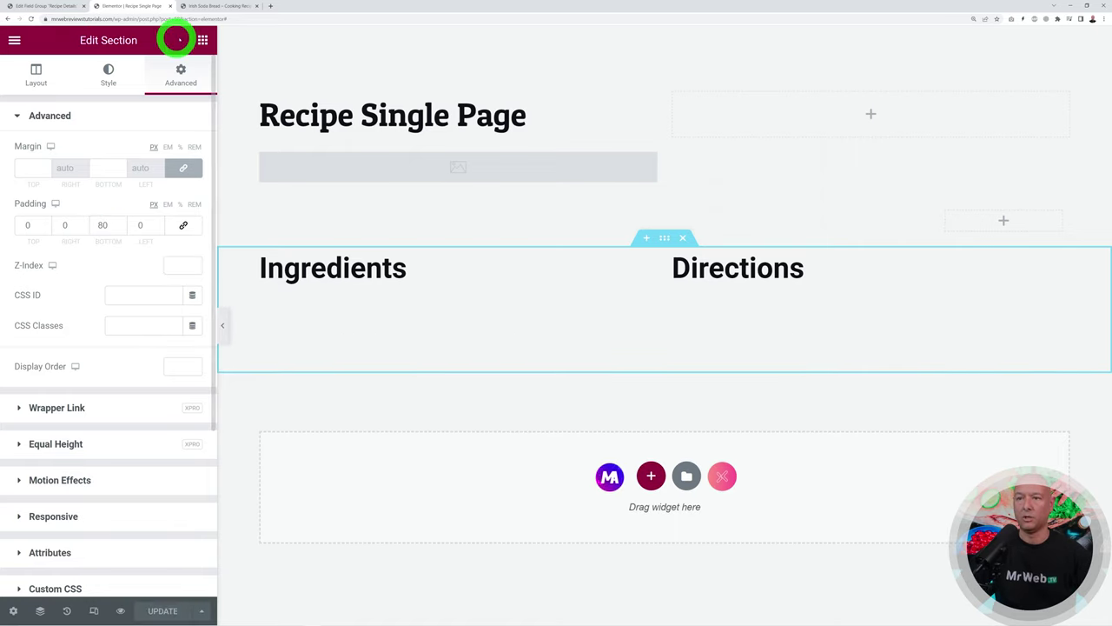
Reload the Irish Soda Bread page and check the spacing above the title and below the directions.
left_click(211, 7)
left_click(31, 18)
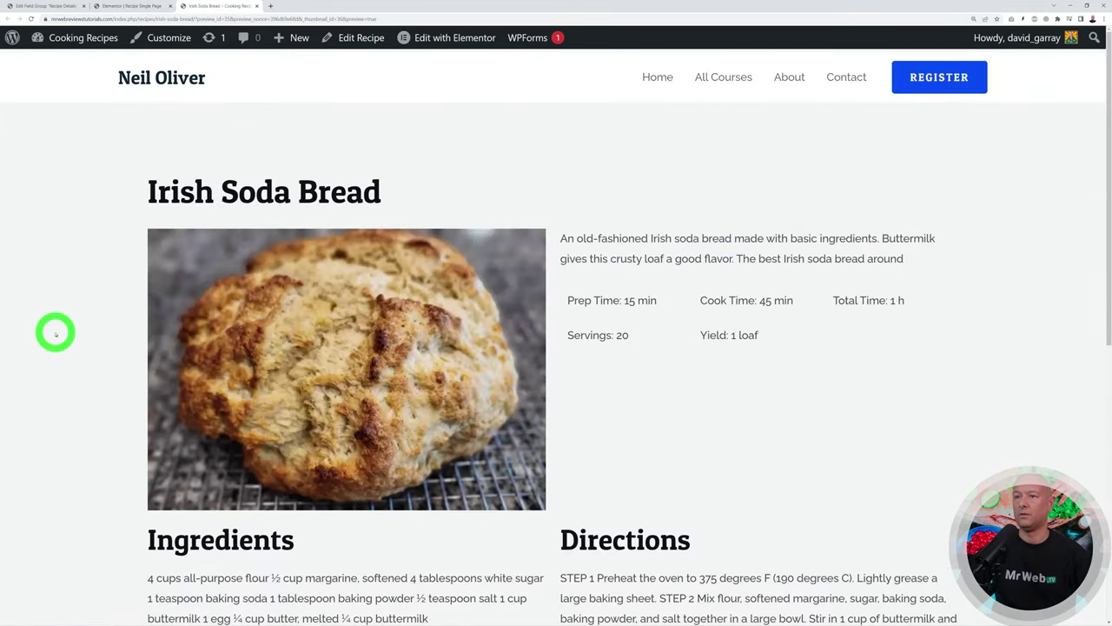
scroll(55, 332, "down", 3)
scroll(58, 334, "up", 3)
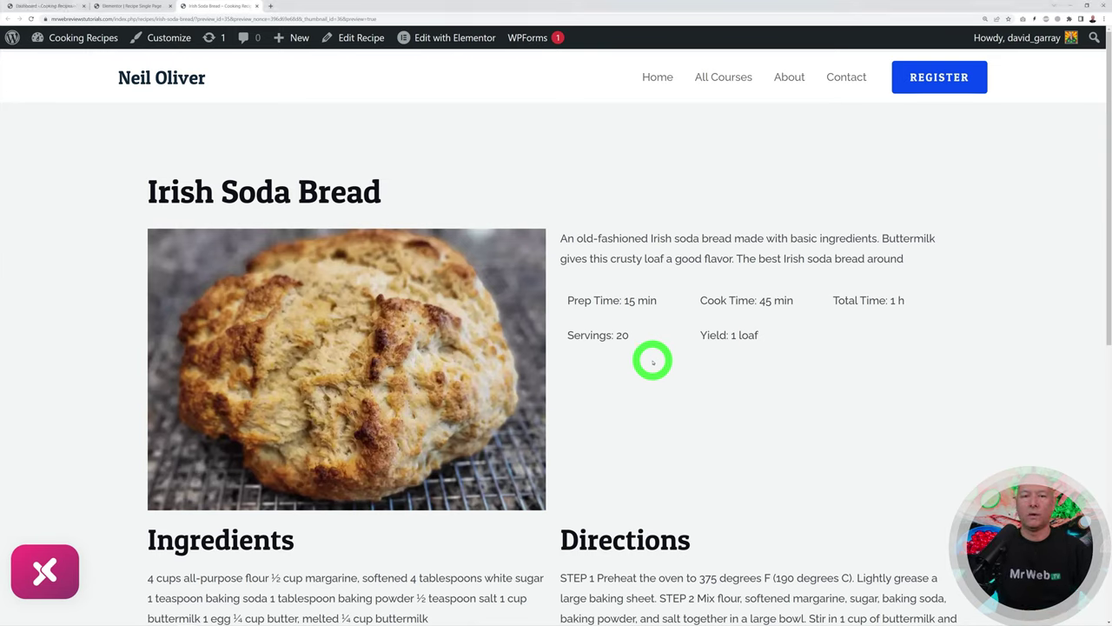
View the recipes list in the WordPress dashboard, and open the Home page for editing with Elementor in a new tab.
left_click(49, 7)
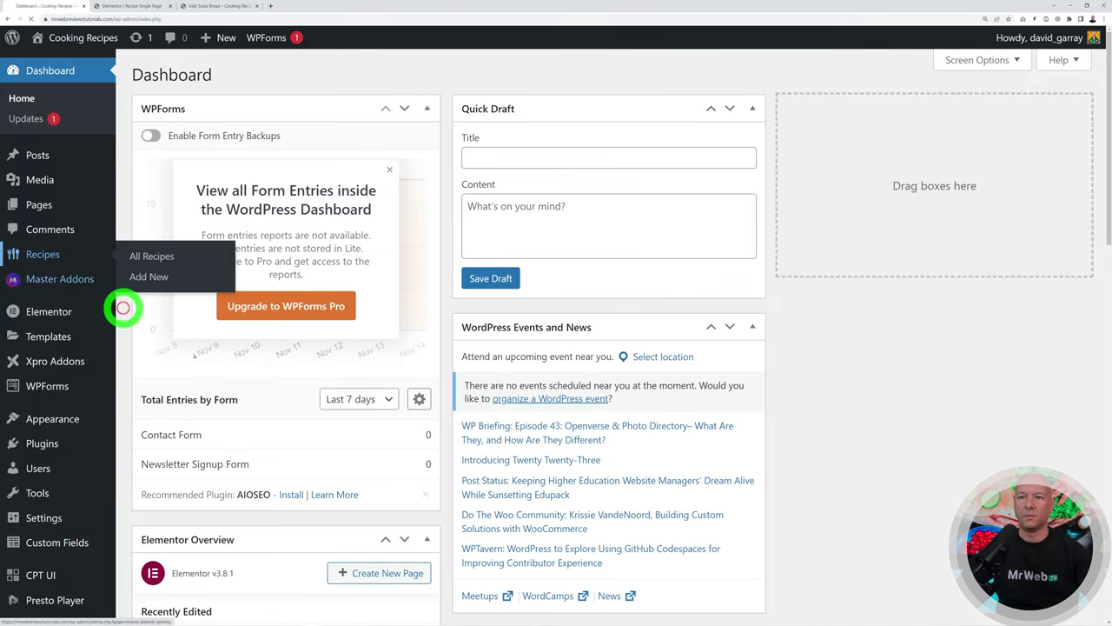
left_click(43, 260)
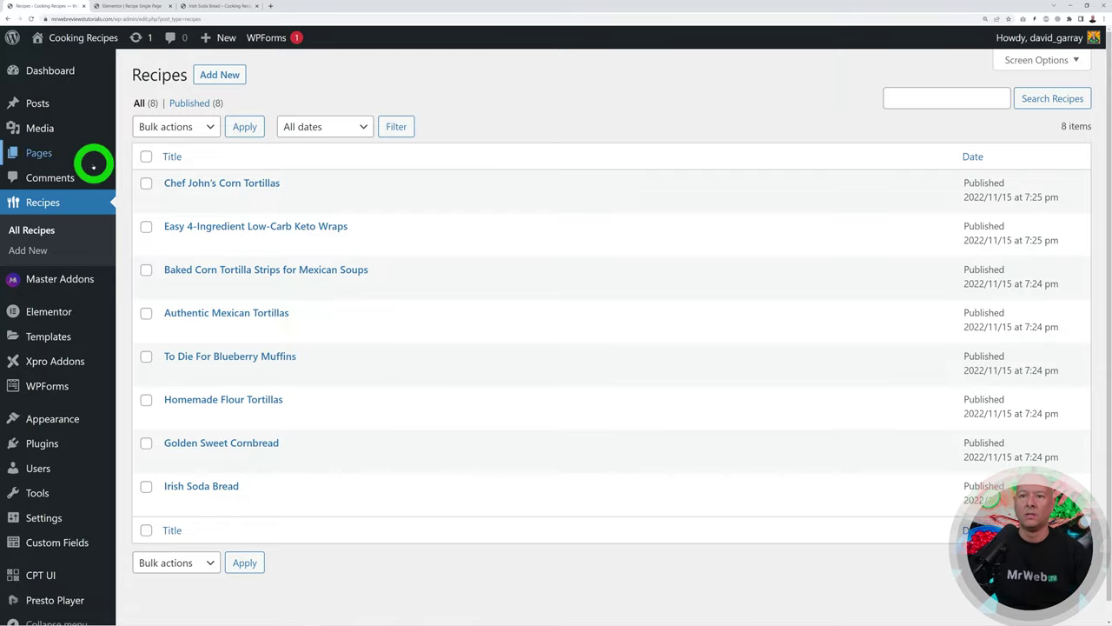
left_click(44, 153)
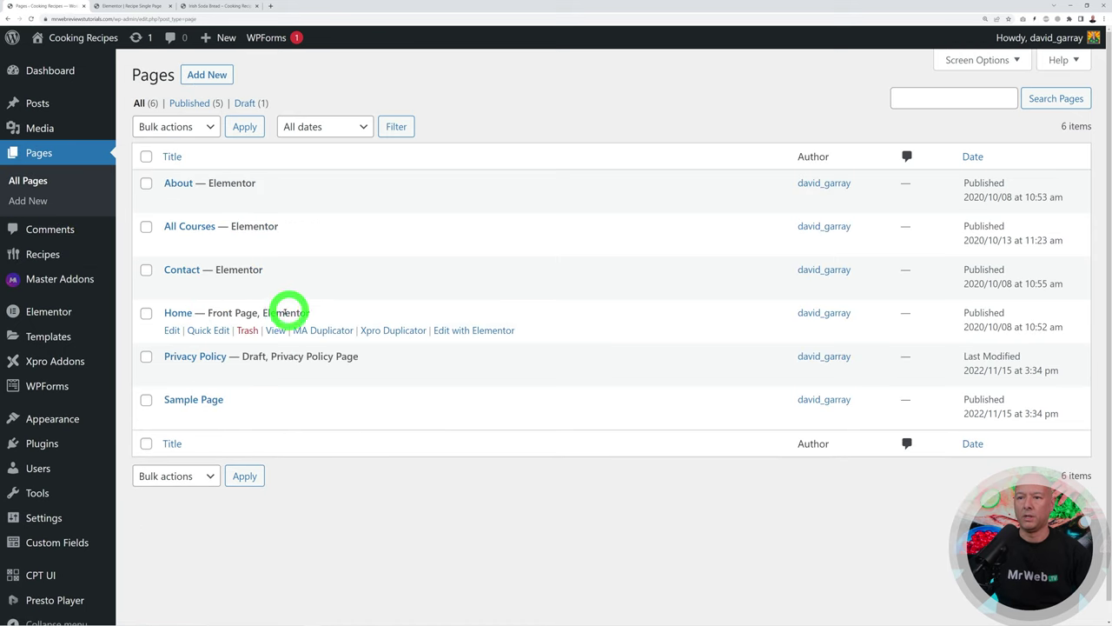
right_click(462, 329)
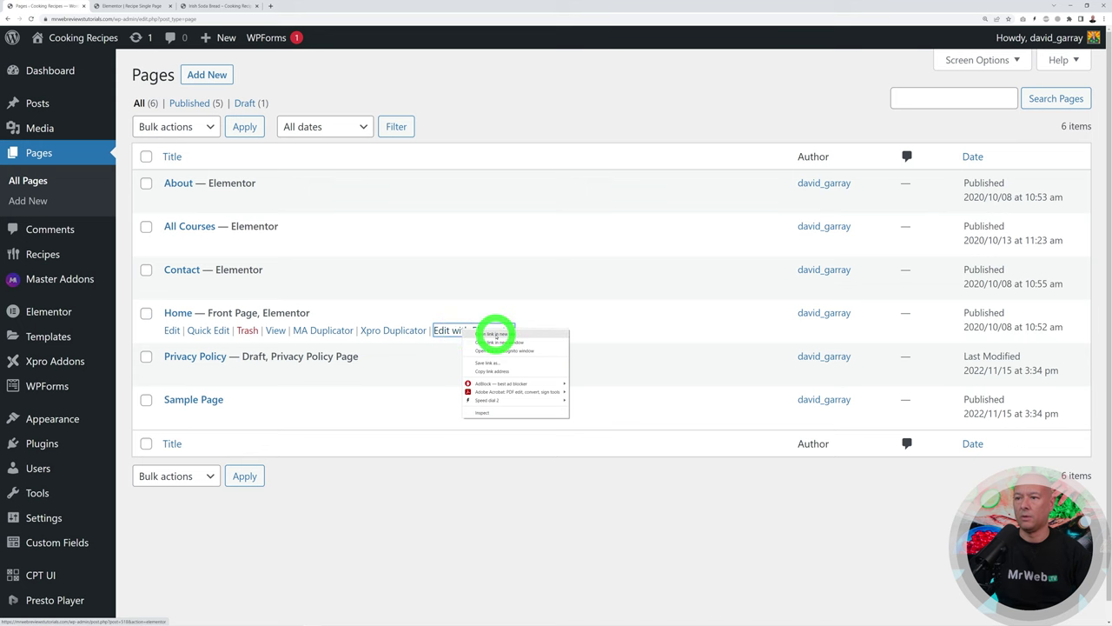
left_click(497, 334)
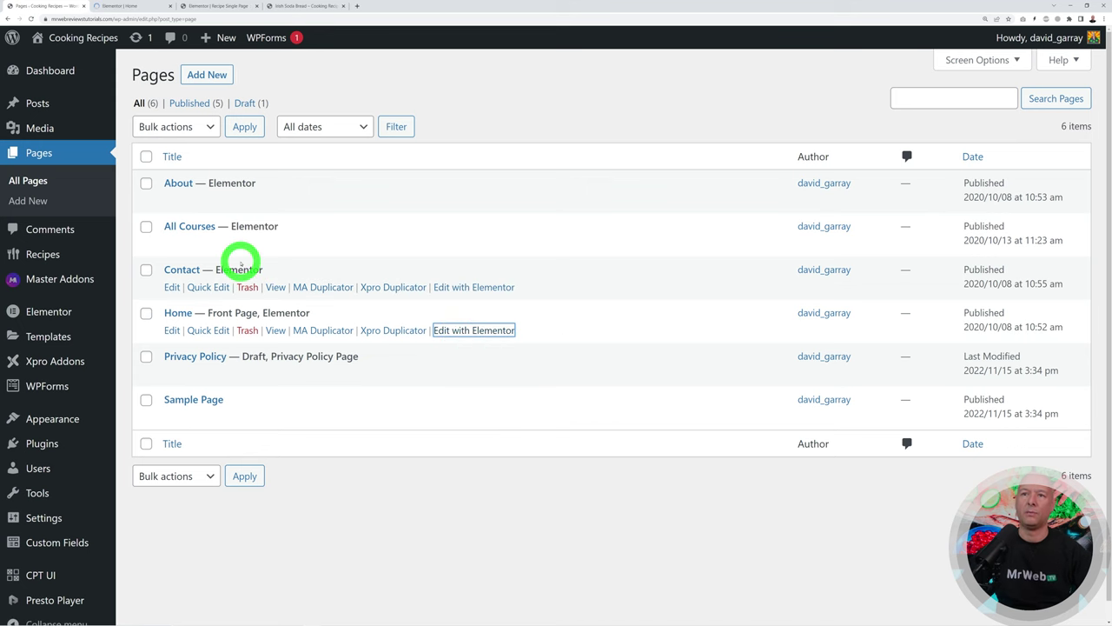
left_click(128, 6)
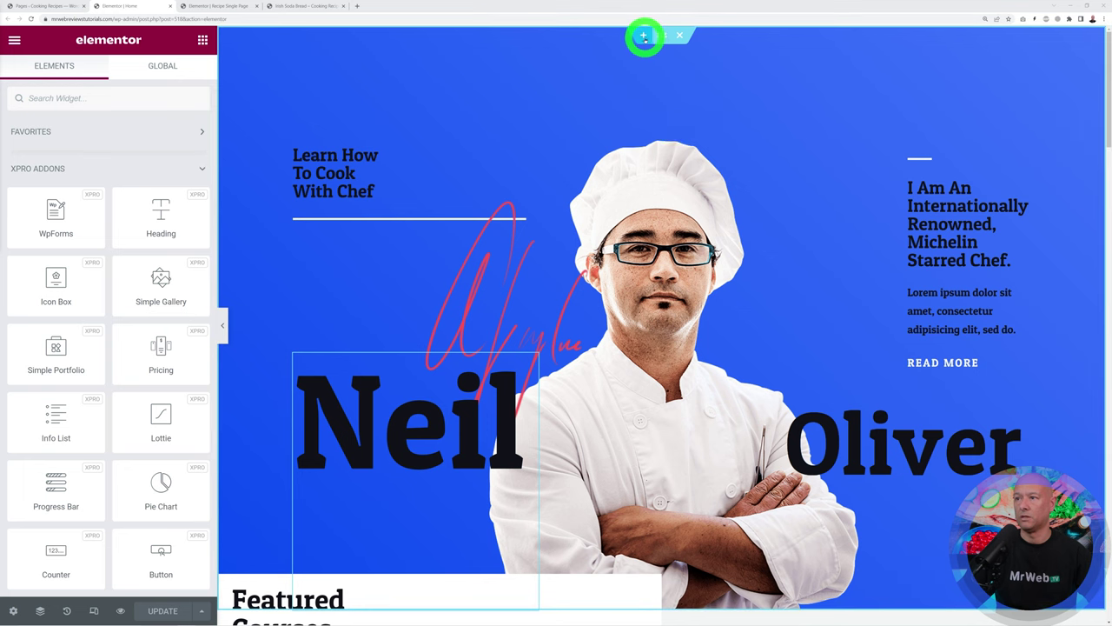
Insert the "Make Your Party With Delicious Dishes" block from the Xpro library above the Home page's blue chef hero section.
left_click(643, 35)
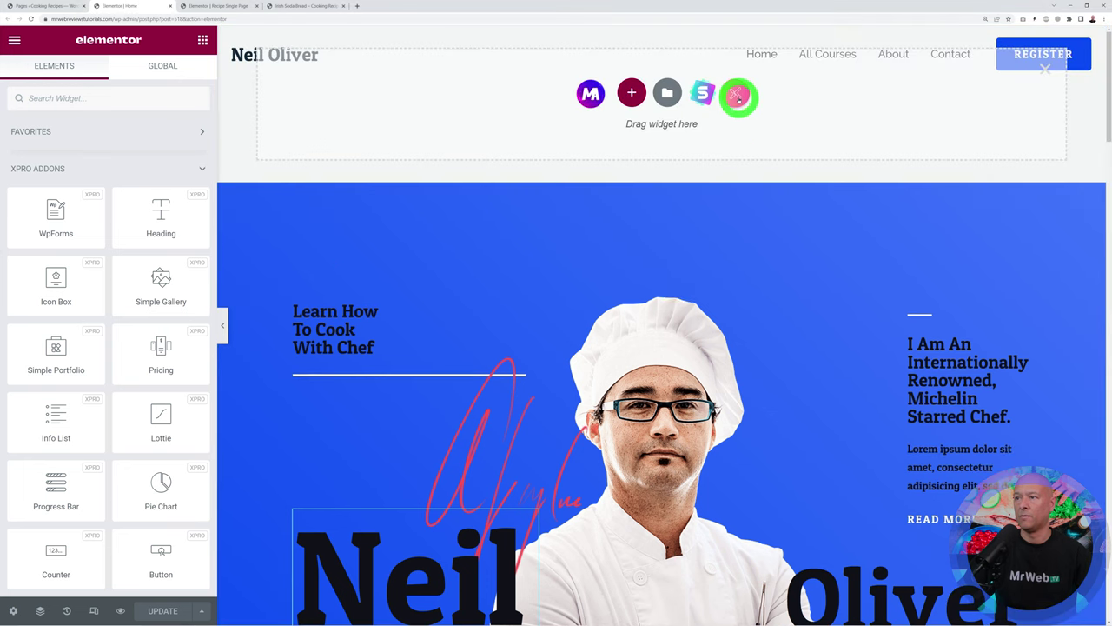
left_click(737, 96)
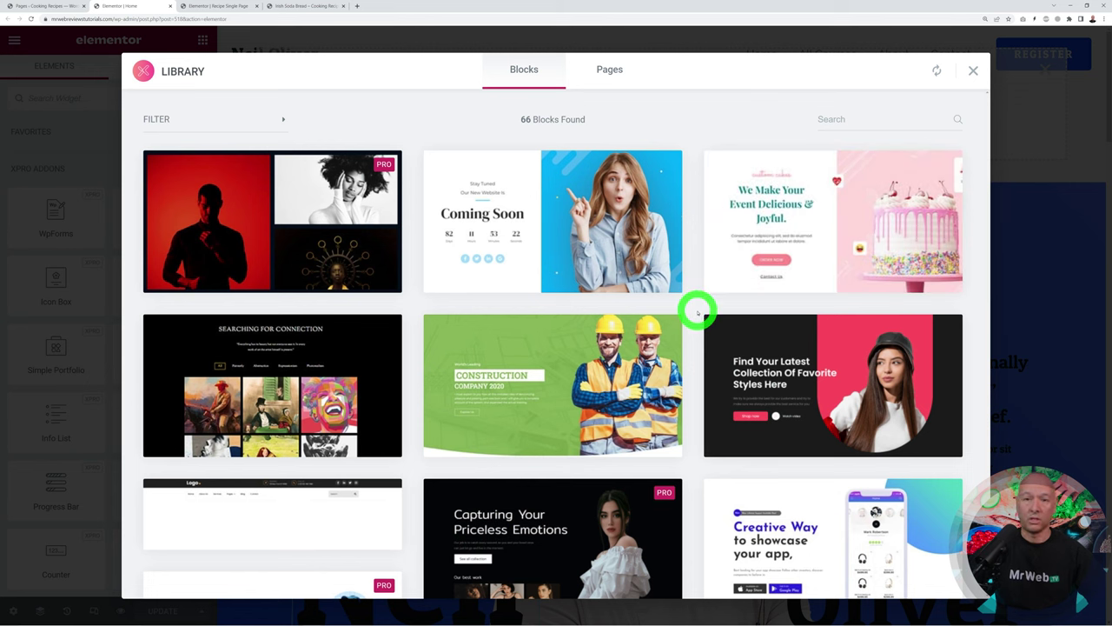
scroll(693, 333, "down", 15)
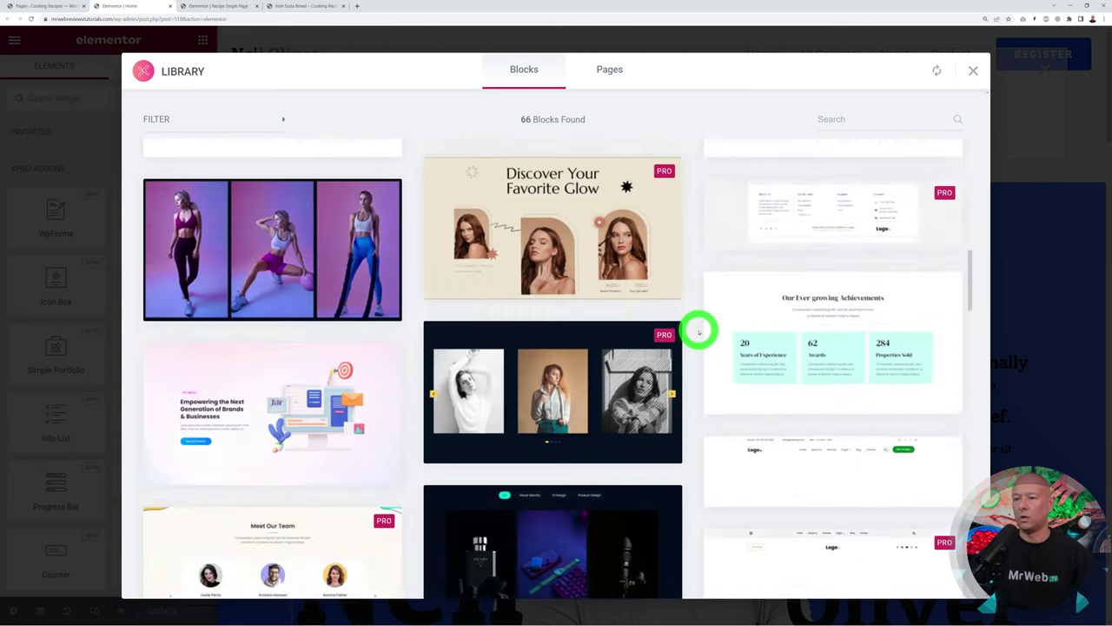
scroll(695, 332, "down", 15)
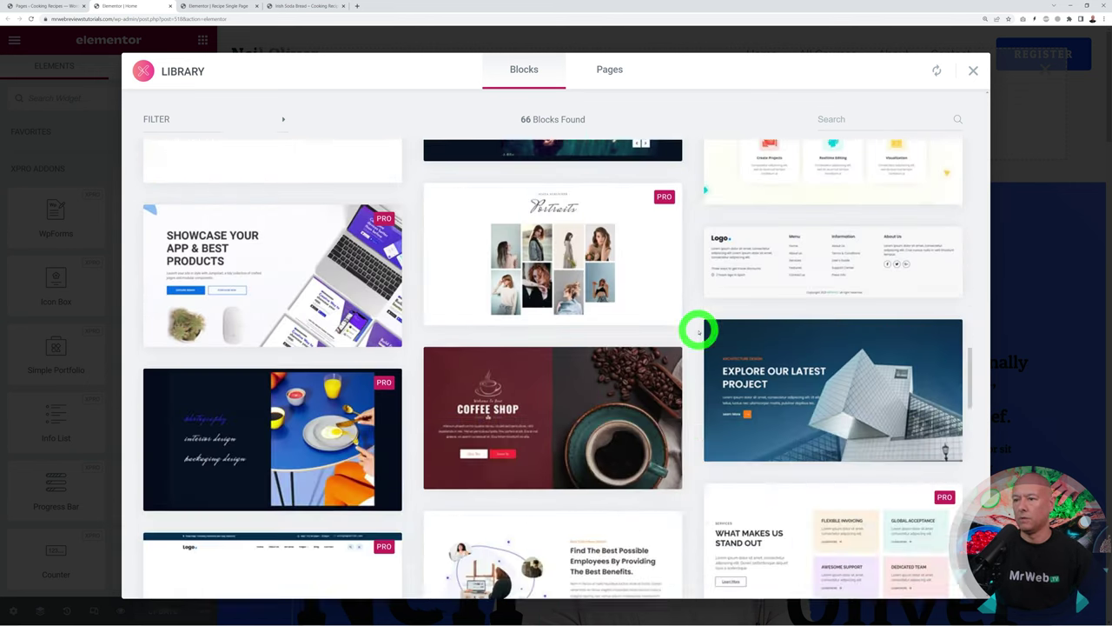
scroll(691, 334, "down", 5)
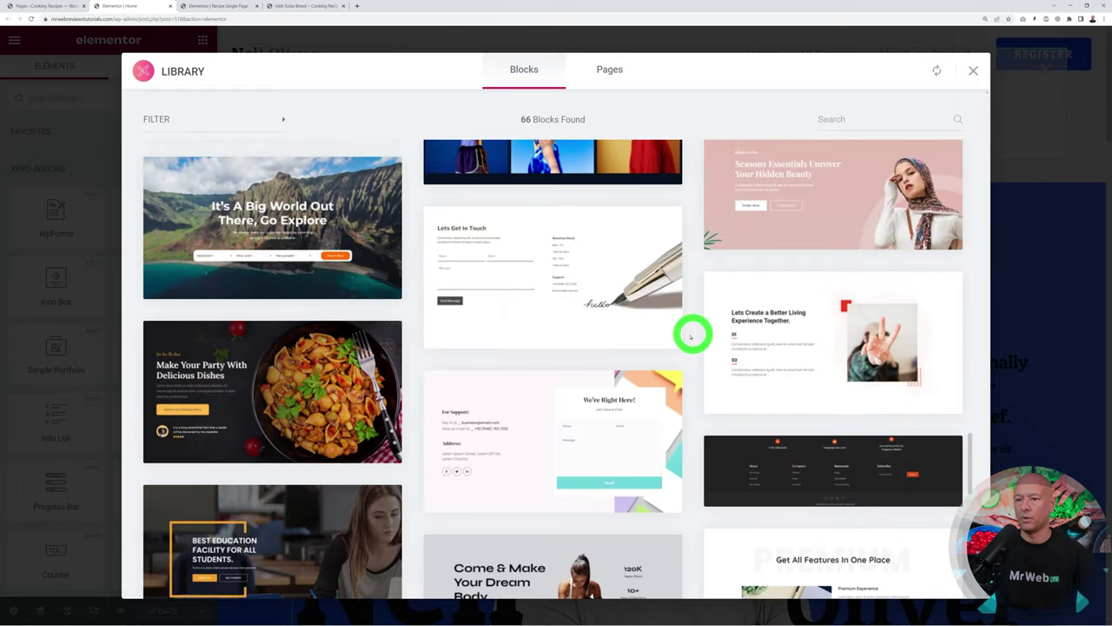
mouse_move(347, 422)
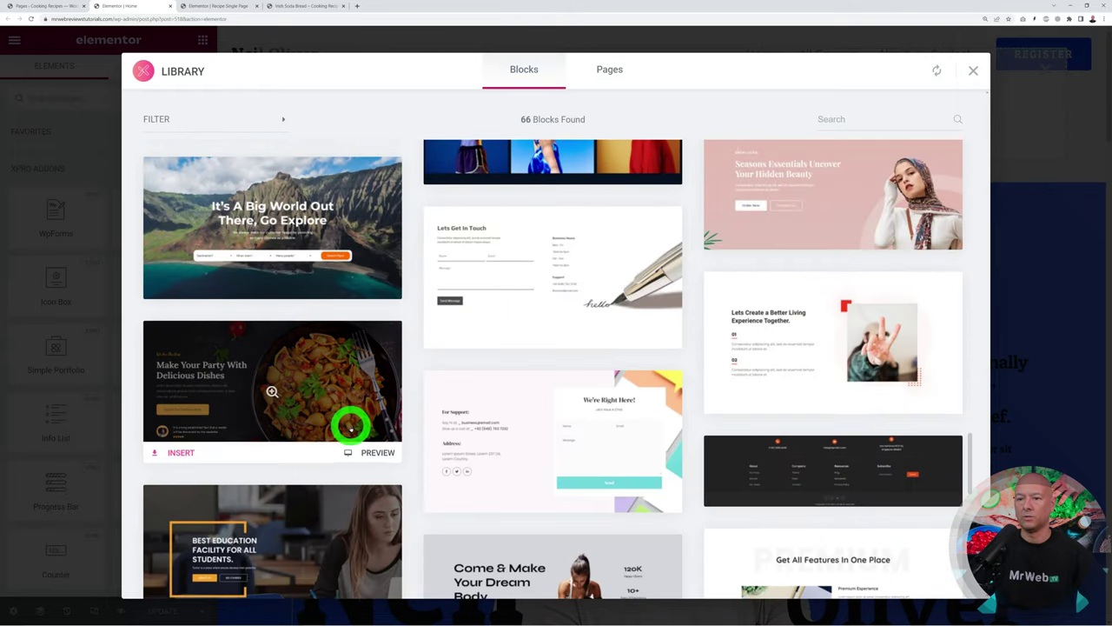
left_click(179, 452)
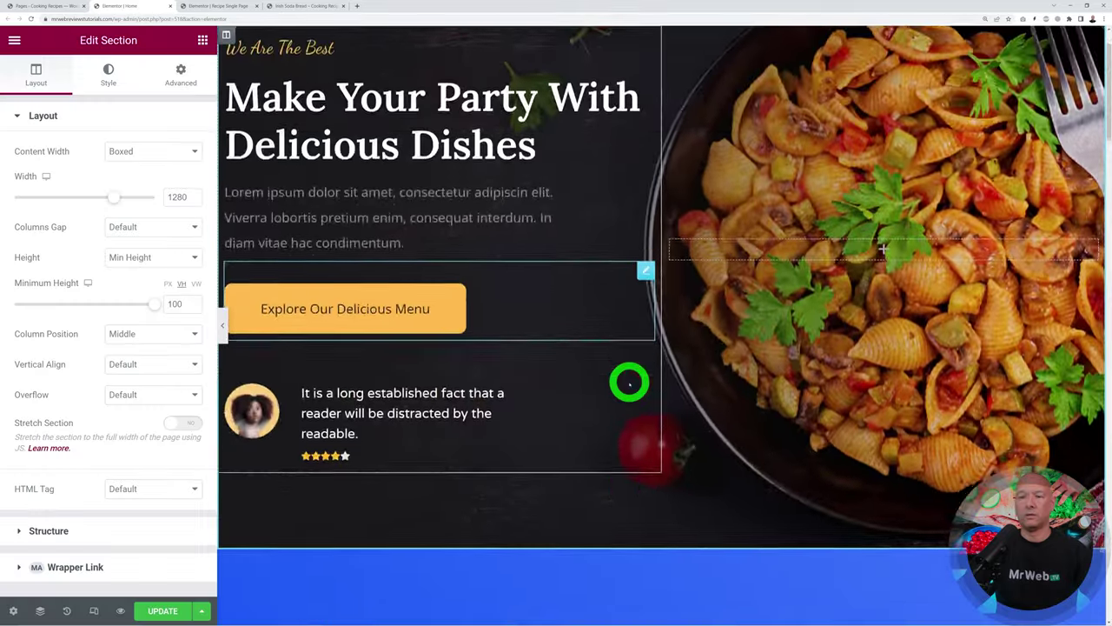
Delete the blue chef hero section below the newly inserted food block.
scroll(628, 379, "down", 5)
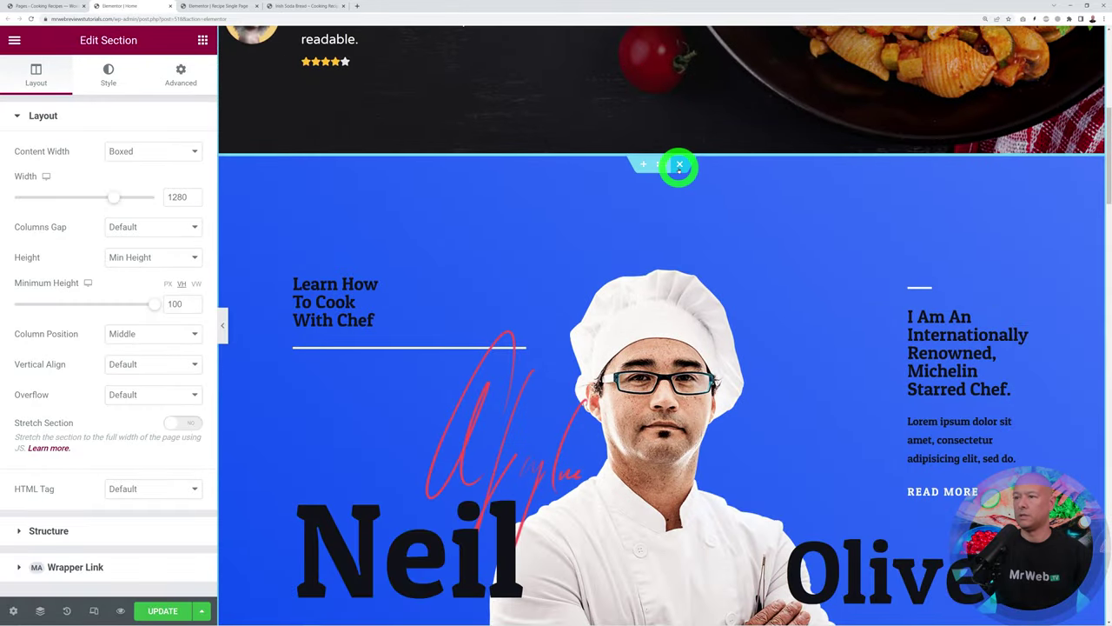
left_click(679, 163)
scroll(682, 439, "up", 5)
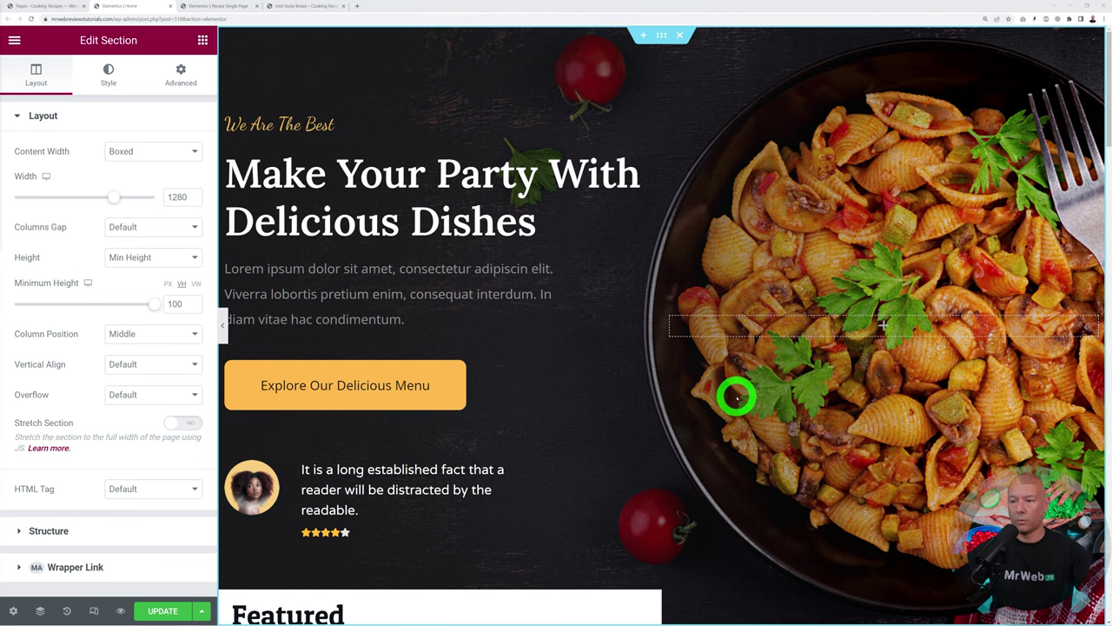
View the recipes list in the WordPress dashboard, and return to the Home page editor.
scroll(737, 397, "down", 6)
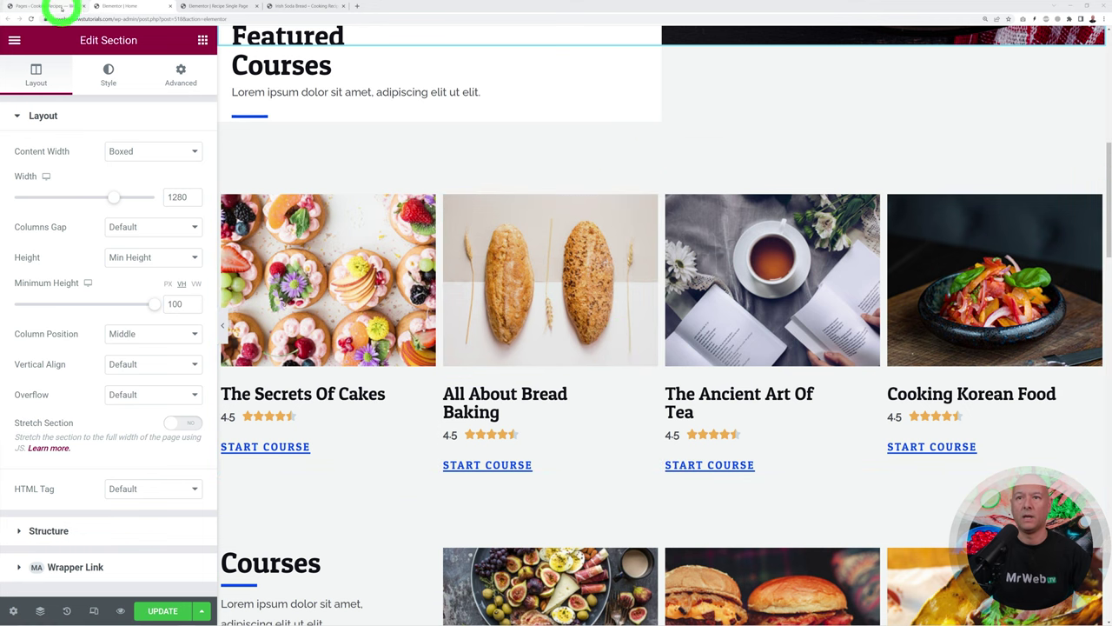
left_click(26, 8)
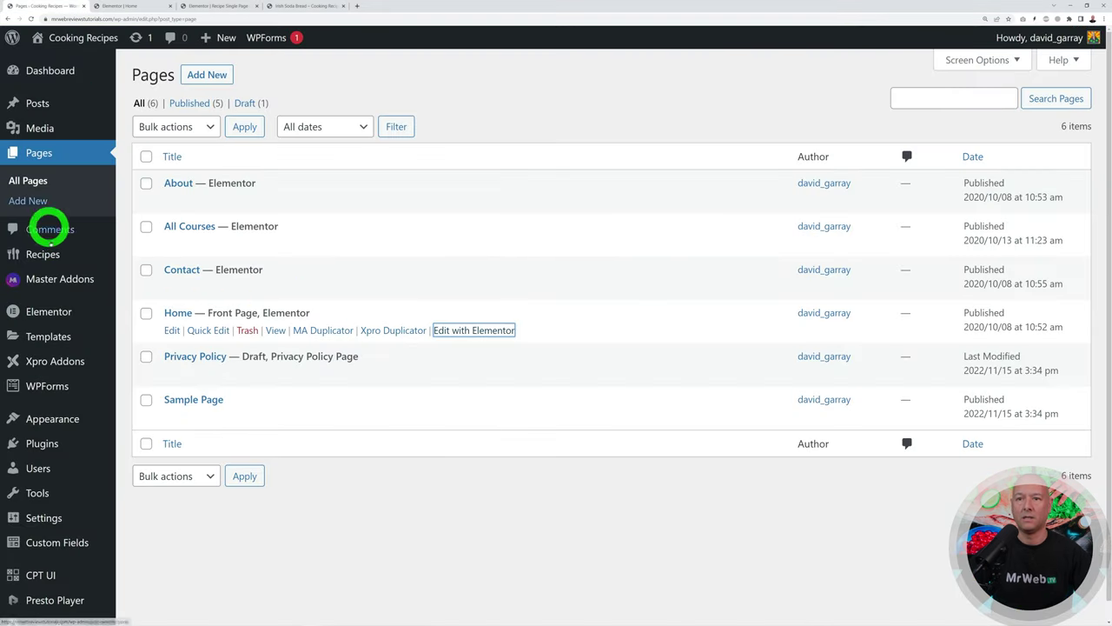
left_click(44, 254)
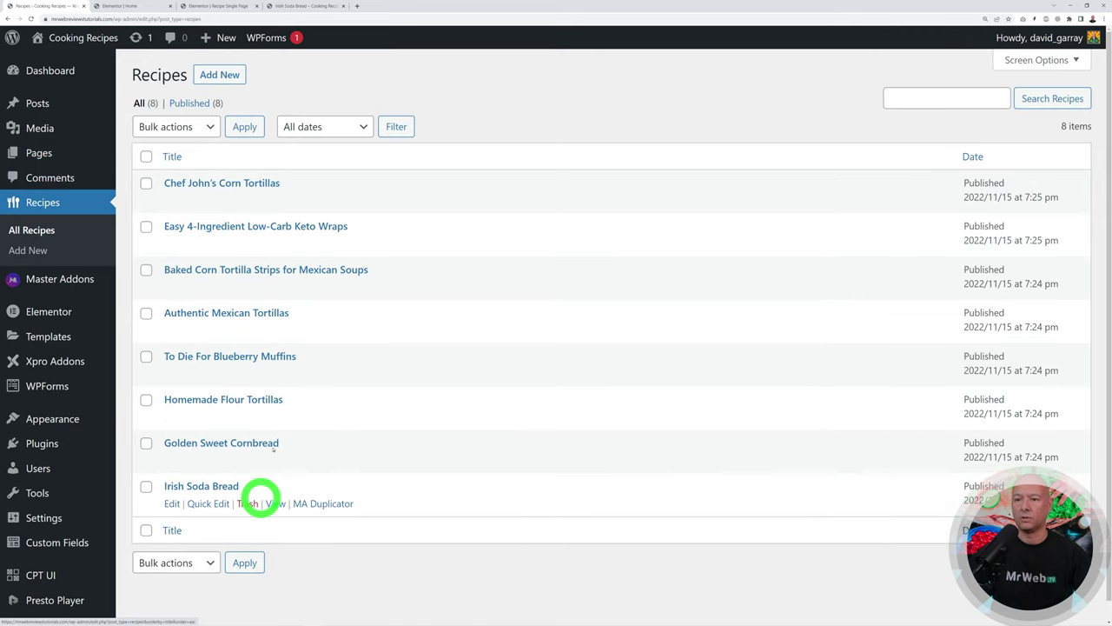
left_click(102, 6)
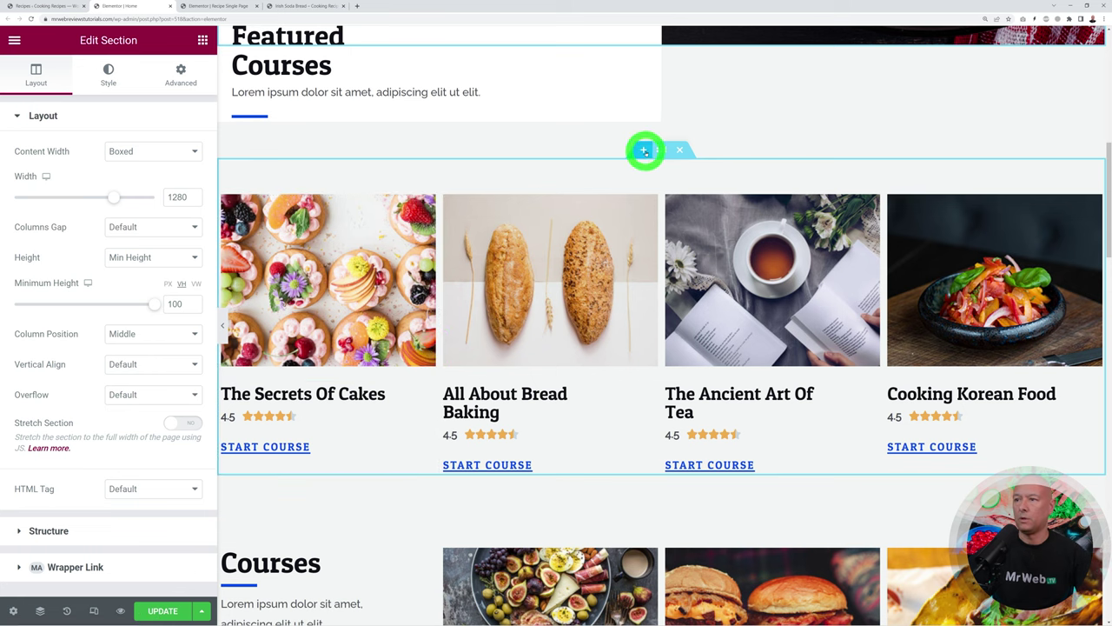
Add a single-column section between the Featured Courses heading and the row of course cards.
left_click(643, 149)
left_click(633, 227)
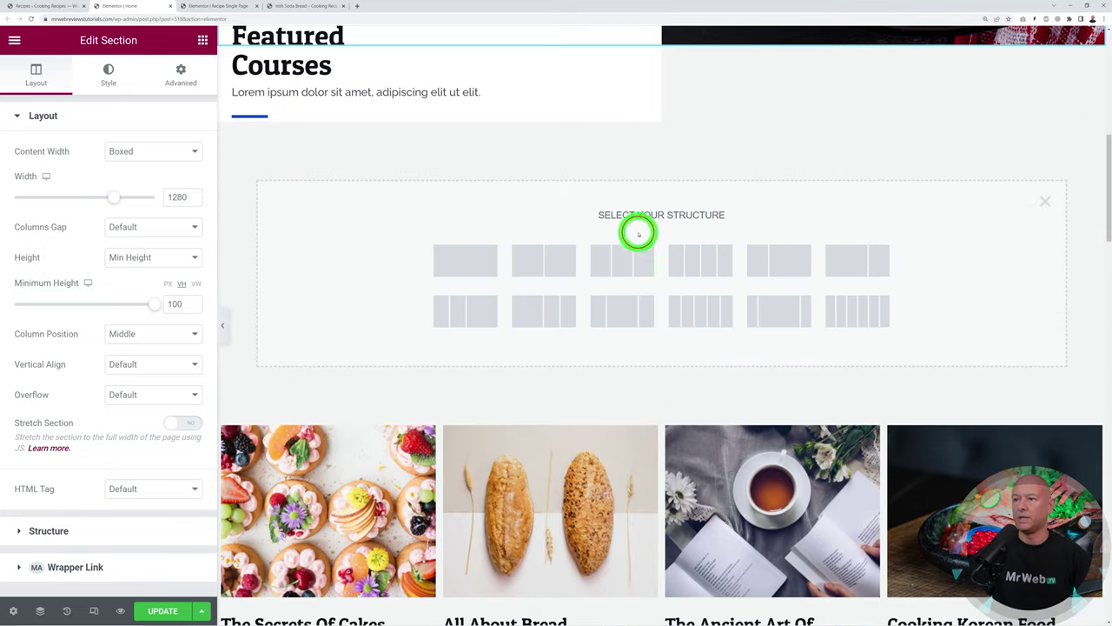
left_click(480, 269)
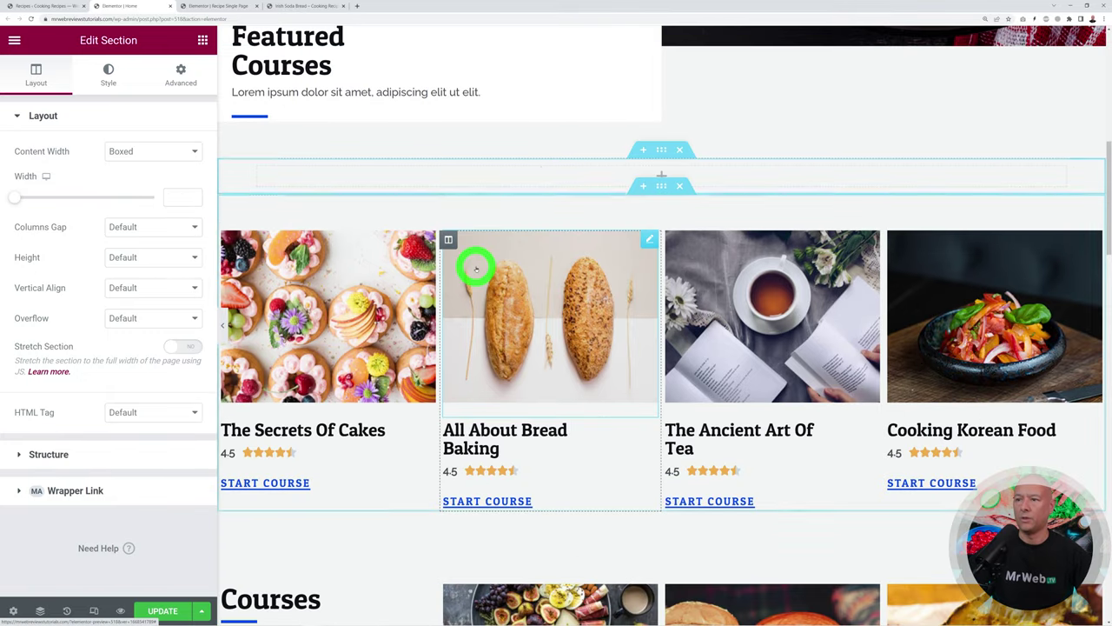
Place an Xpro Post Grid widget in the new empty section.
left_click(201, 42)
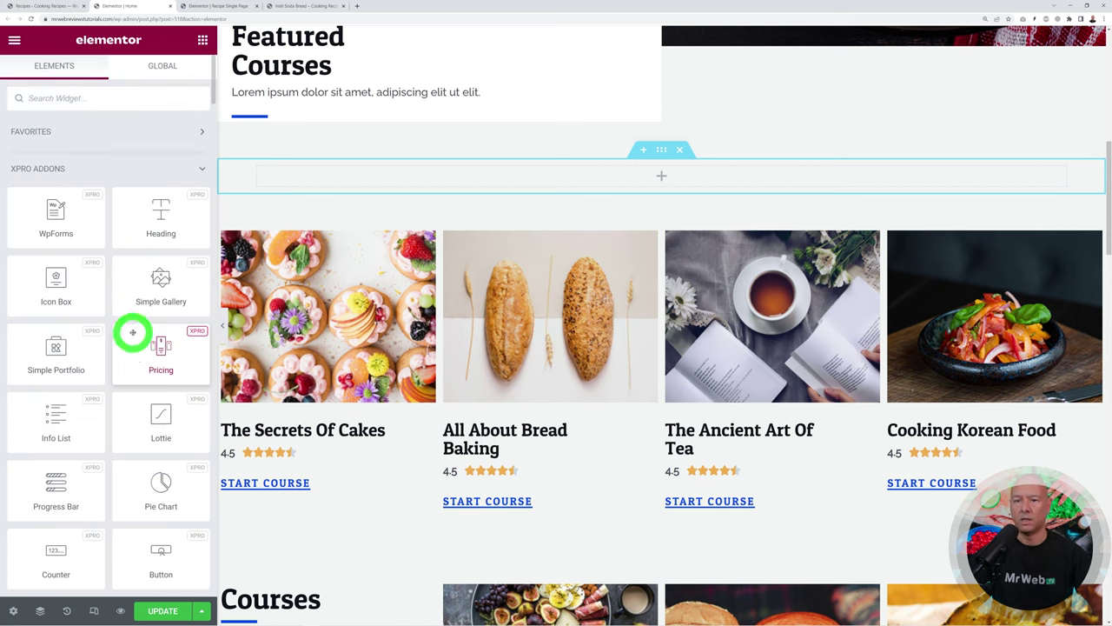
scroll(142, 332, "down", 10)
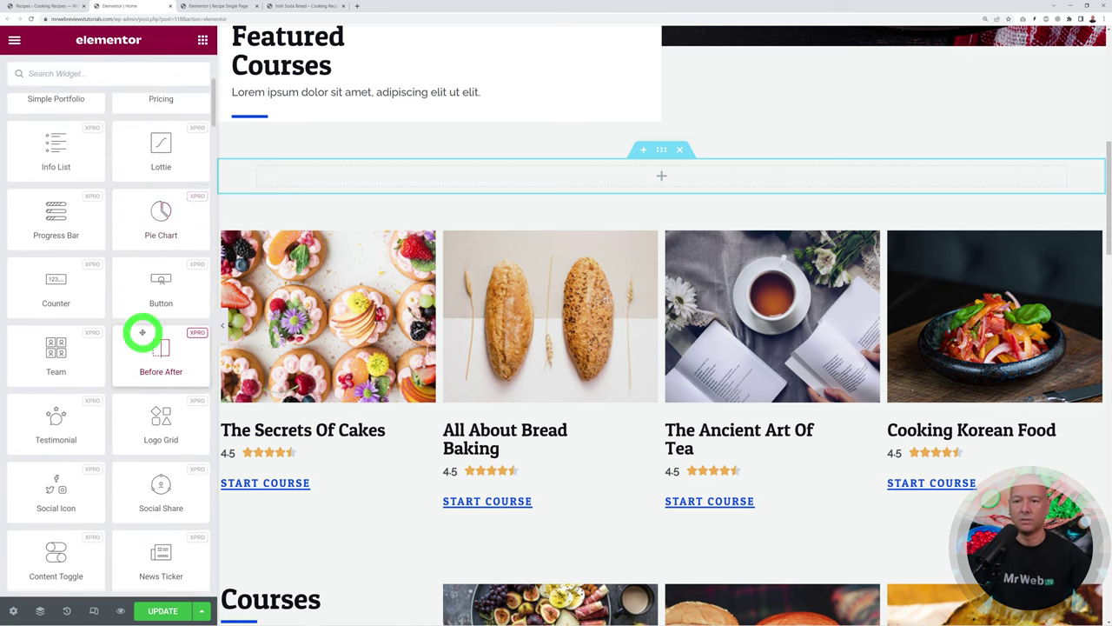
scroll(142, 332, "down", 2)
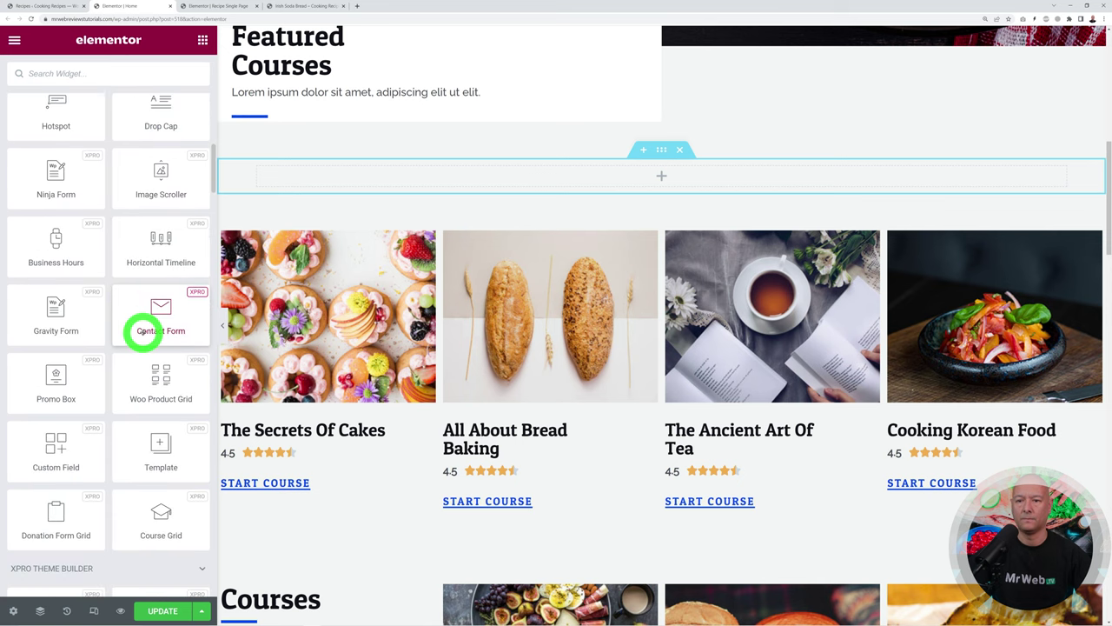
scroll(142, 332, "up", 3)
left_click_drag(64, 318, 305, 175)
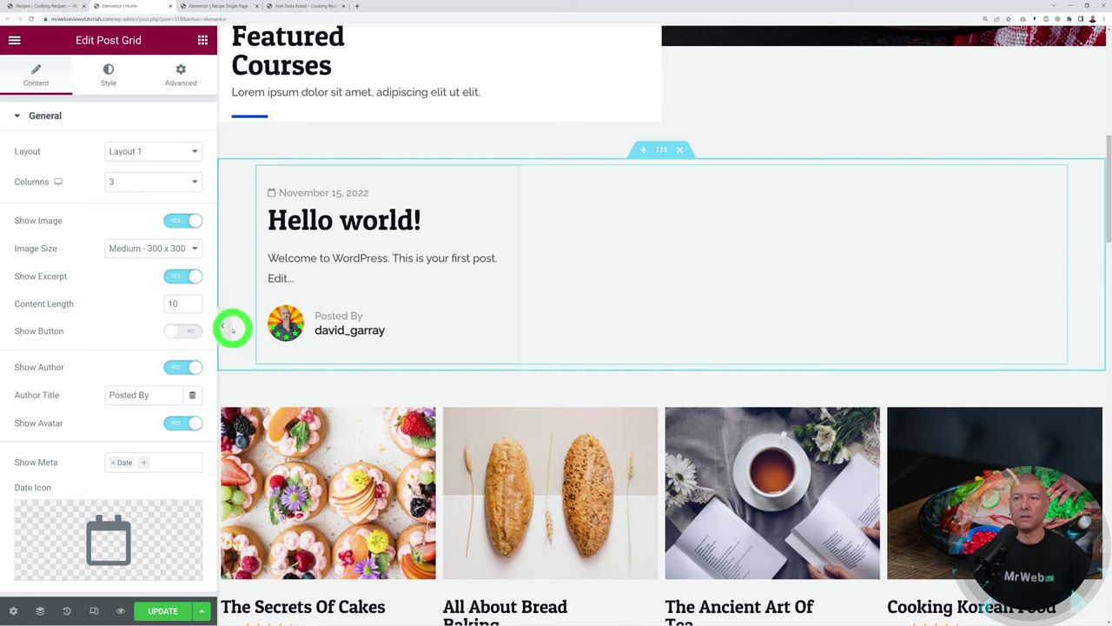
Set the Post Grid's query source to Recipes.
left_click(191, 150)
left_click(191, 150)
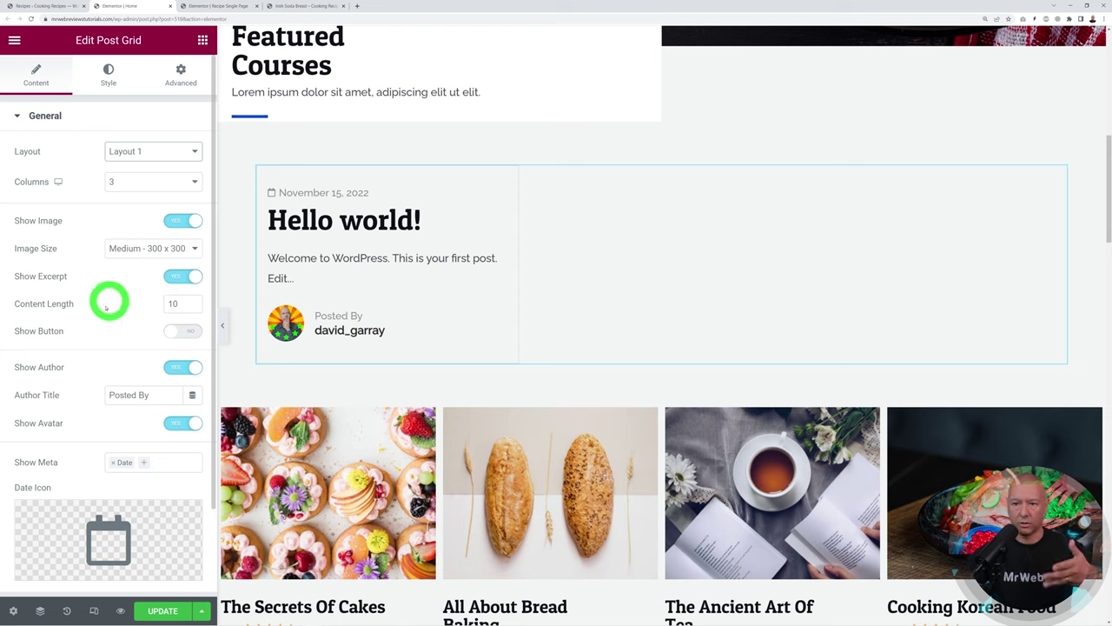
scroll(65, 404, "down", 2)
left_click(65, 510)
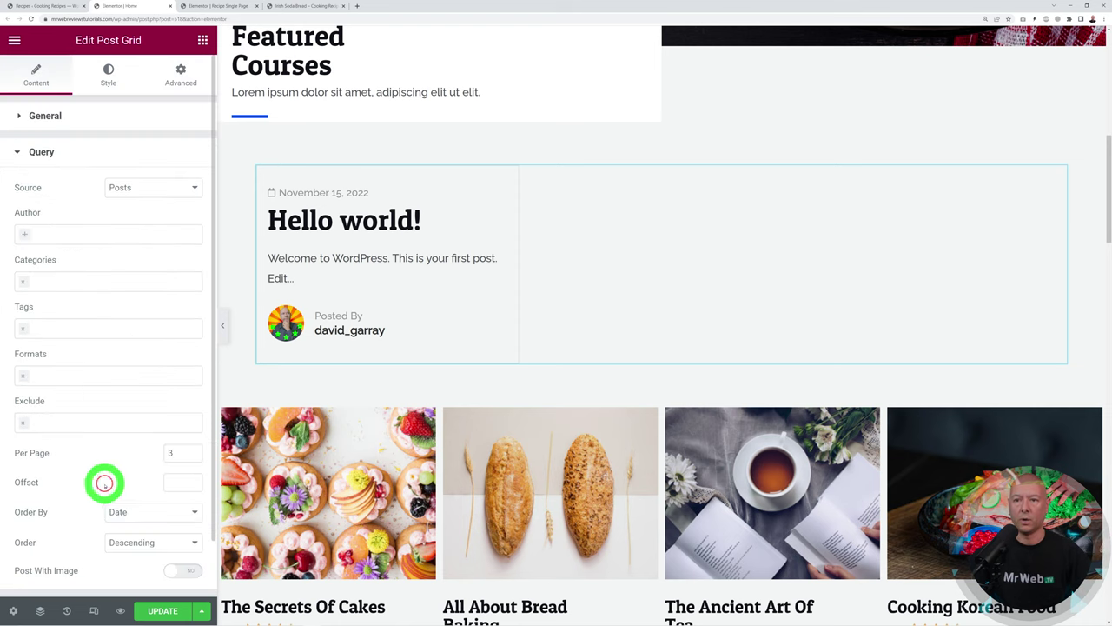
left_click(192, 188)
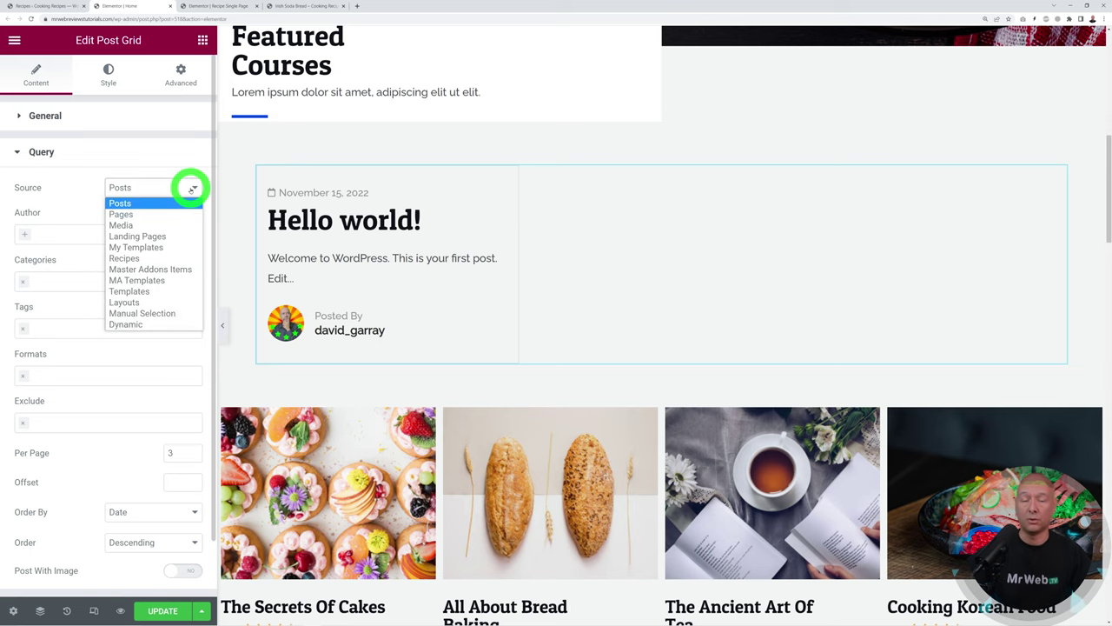
left_click(144, 258)
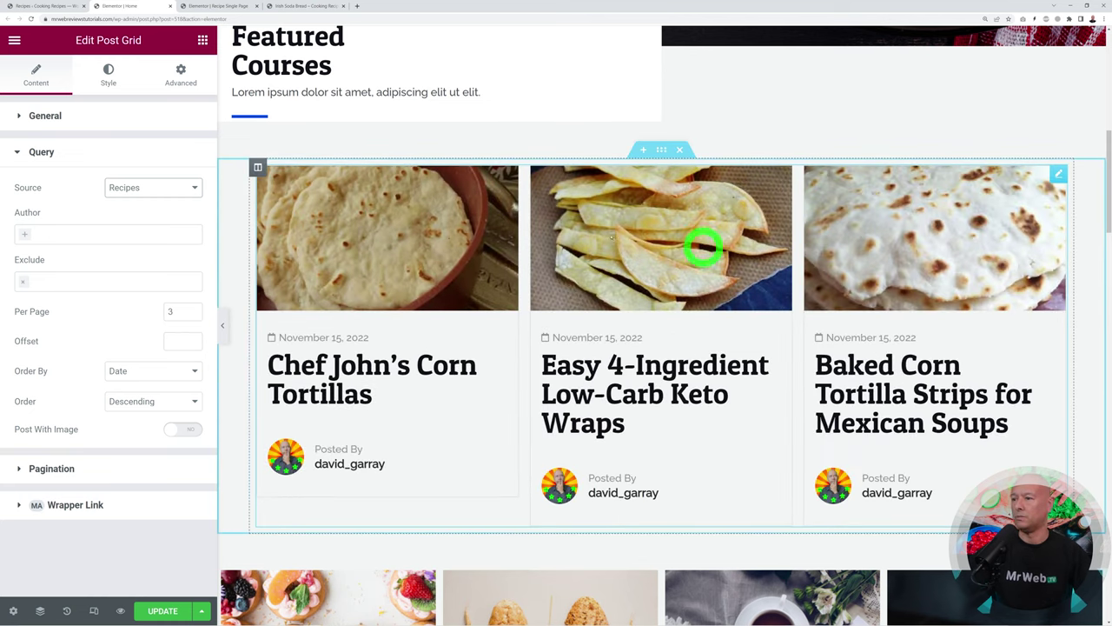
Set the Post Grid to 4 columns.
left_click(41, 120)
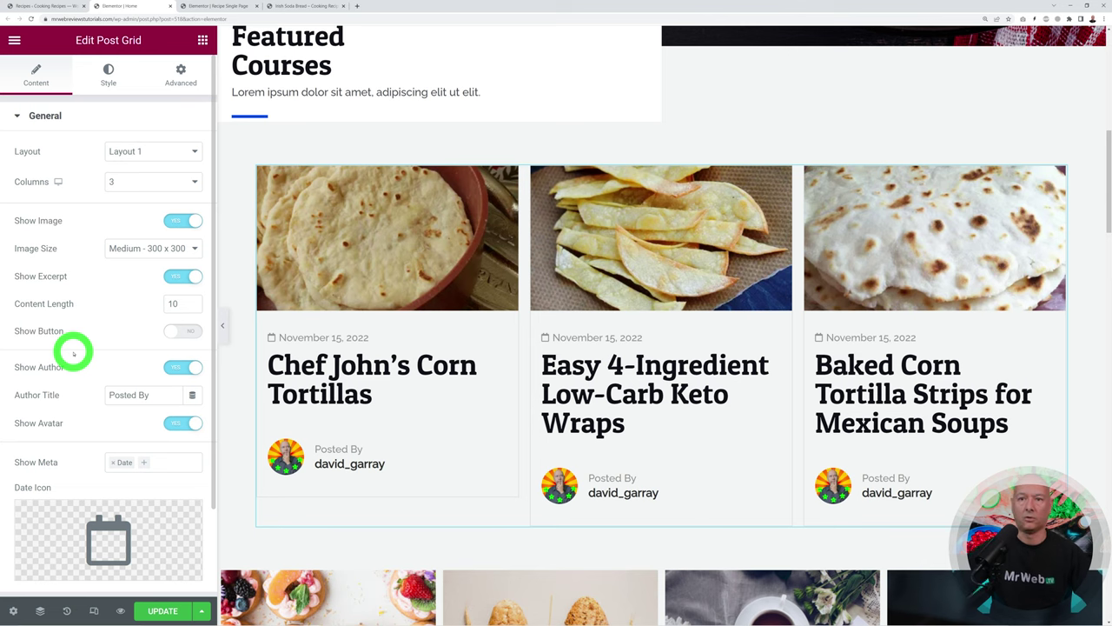
left_click(195, 181)
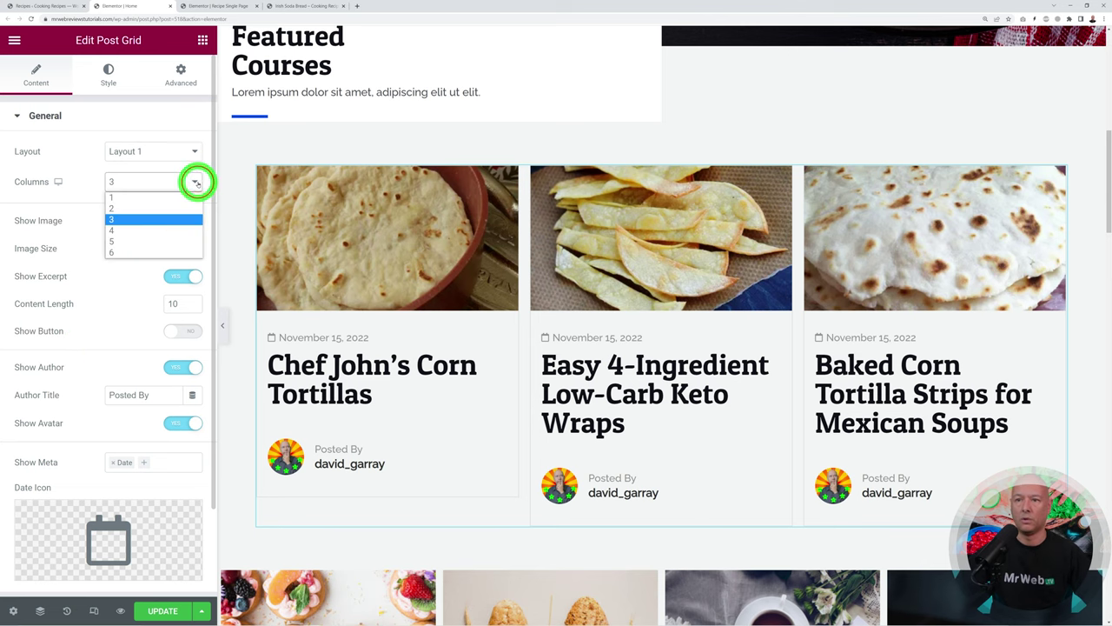
left_click(164, 229)
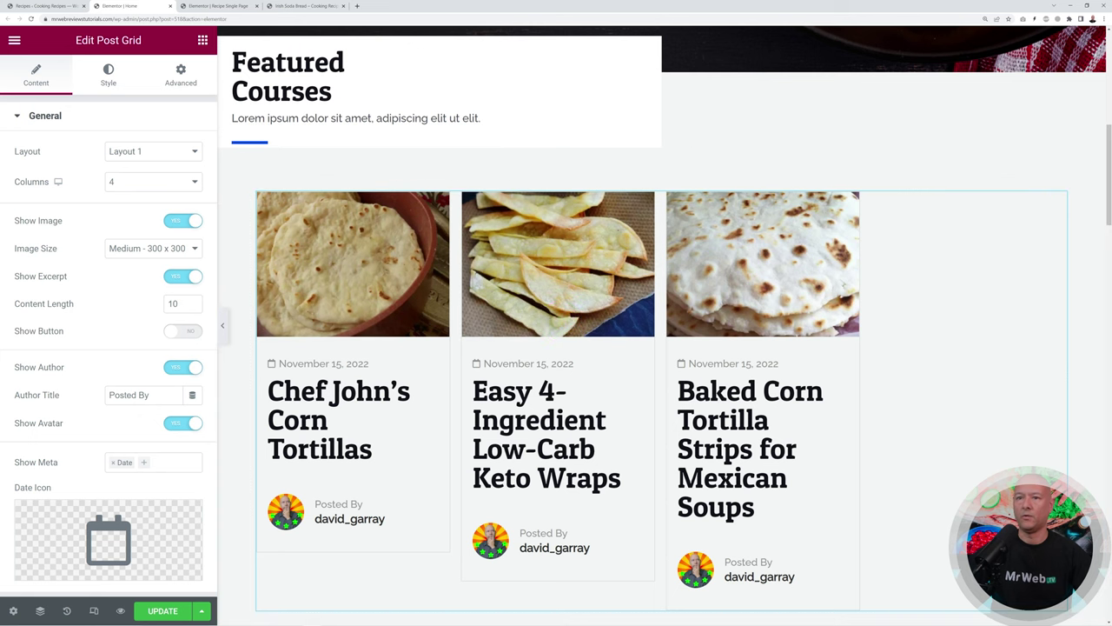
Set the Post Grid query to 8 recipes per page and review both rows of the grid.
left_click(37, 116)
left_click(44, 152)
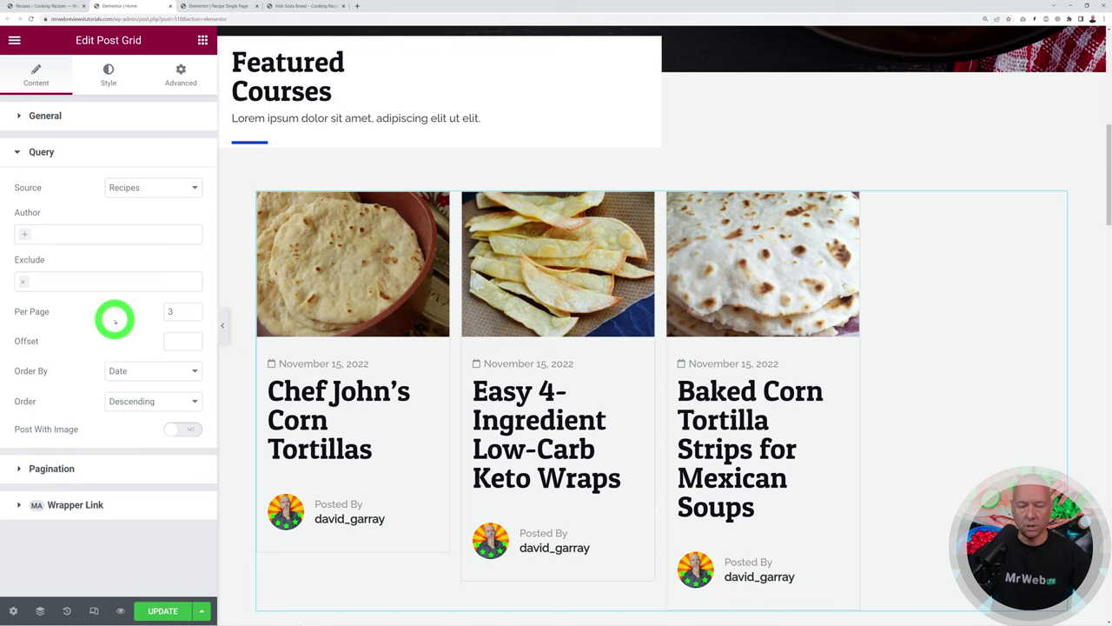
left_click(41, 116)
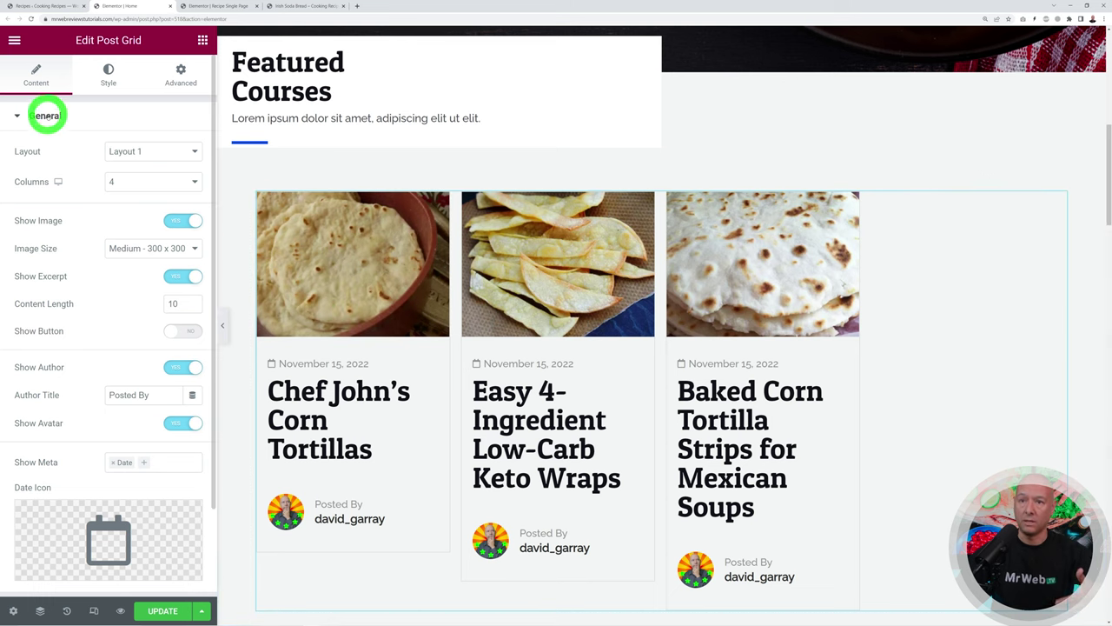
left_click(46, 116)
left_click(37, 153)
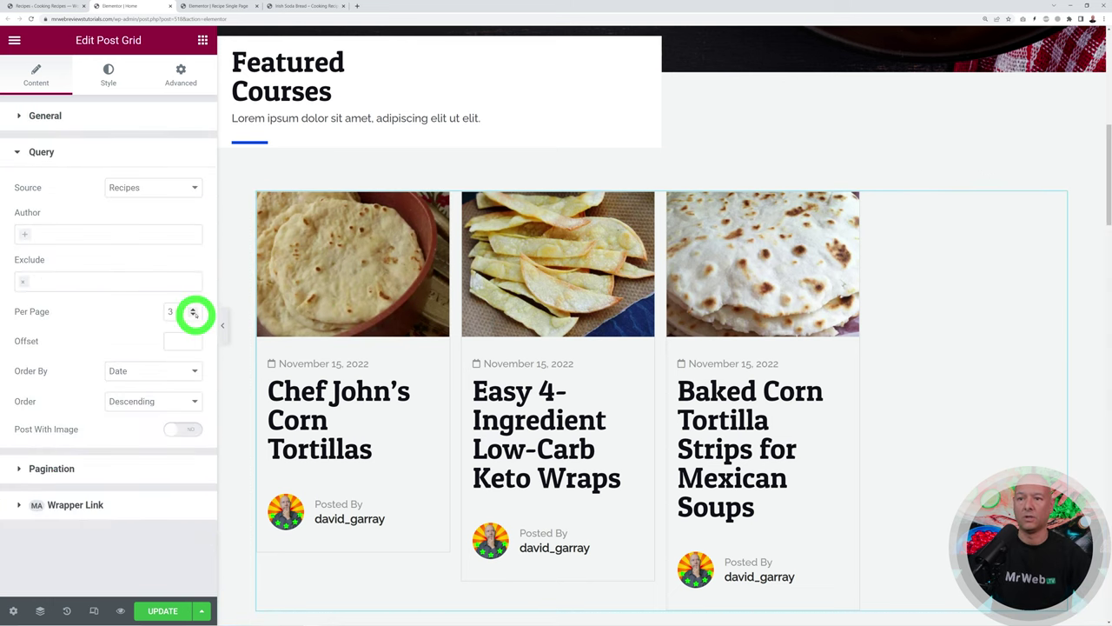
left_click(193, 308)
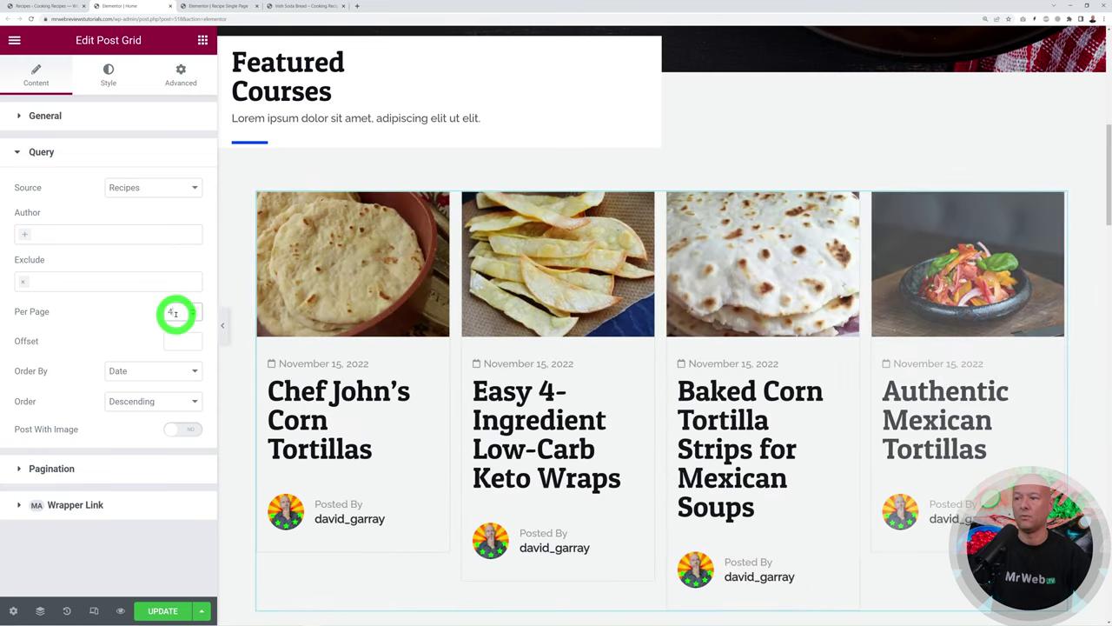
double_click(174, 313)
type("8")
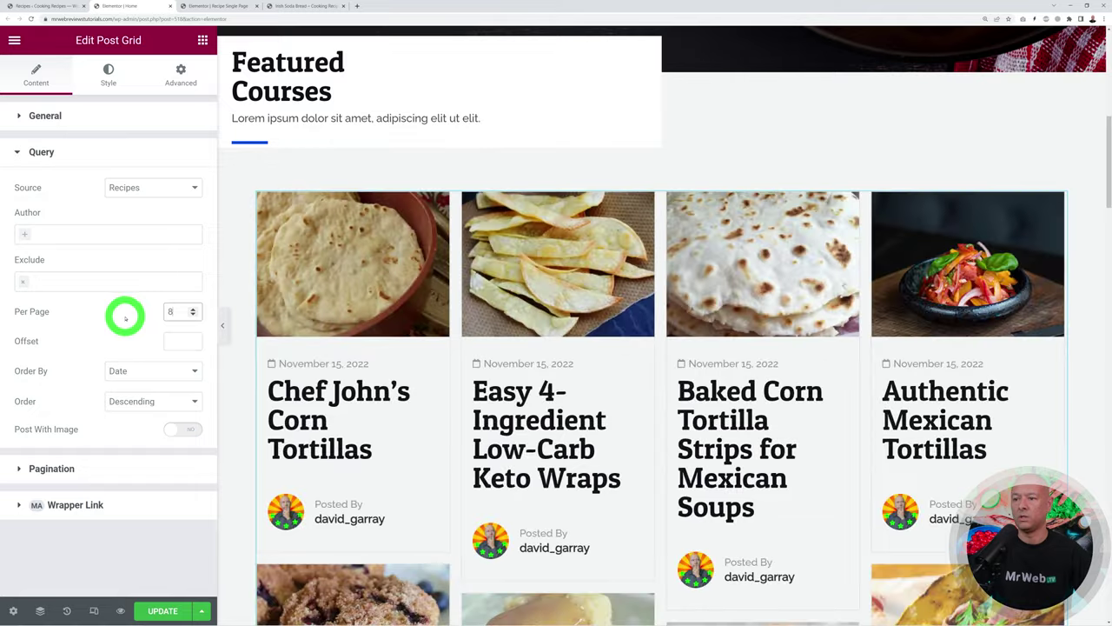
scroll(709, 365, "down", 1)
scroll(556, 400, "down", 3)
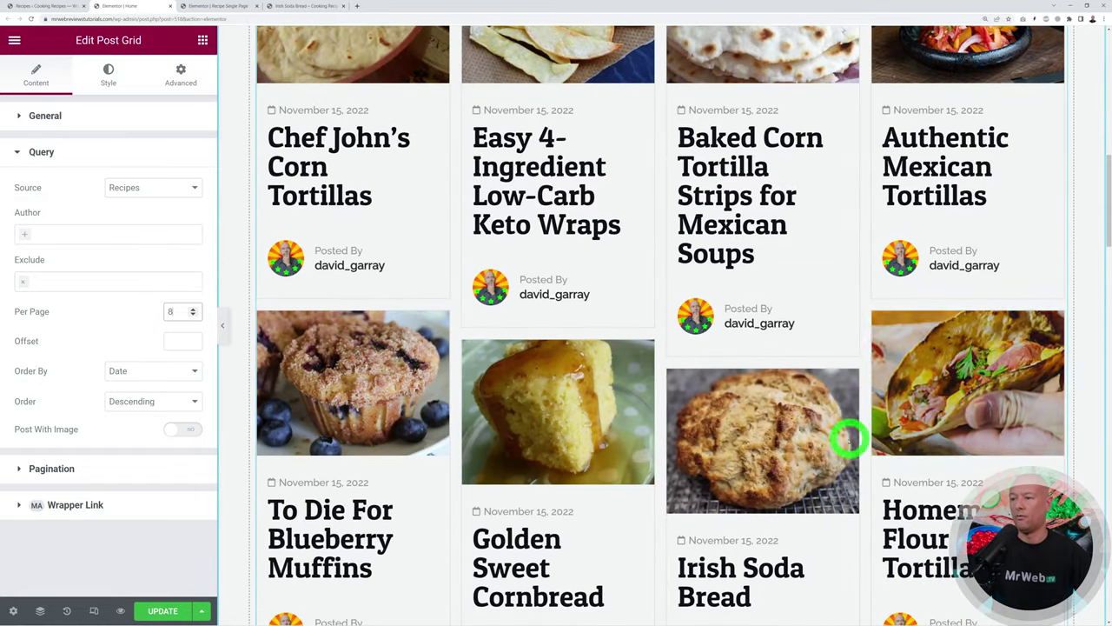
scroll(747, 448, "down", 2)
scroll(777, 405, "up", 3)
scroll(820, 443, "down", 3)
scroll(852, 504, "up", 4)
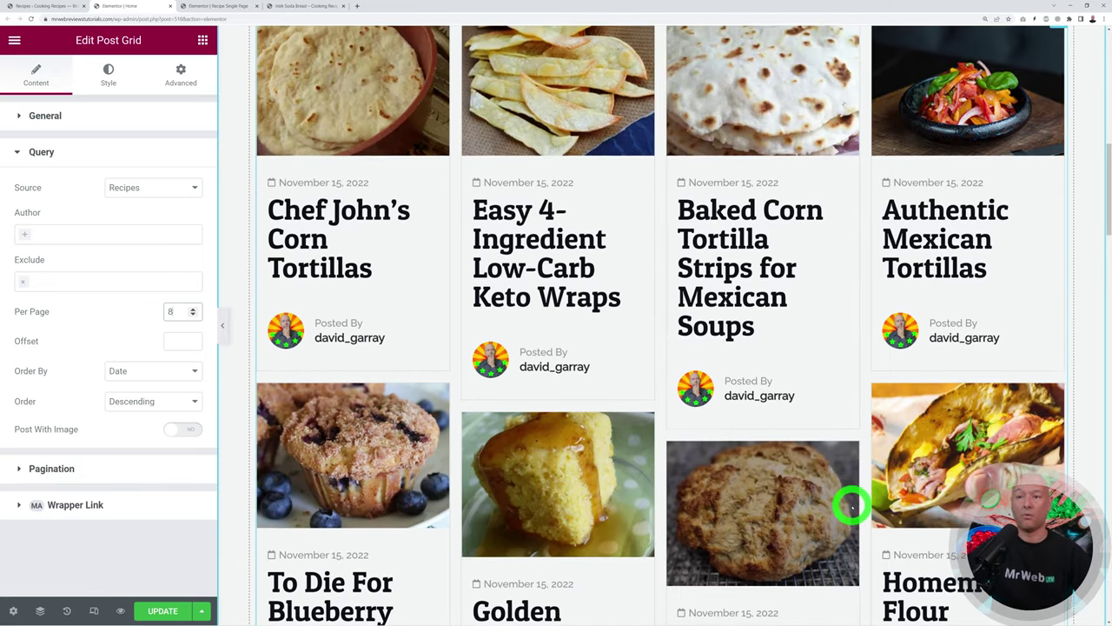
Try Layout 2 and Layout 3 on the Post Grid and return it to Layout 1.
left_click(60, 120)
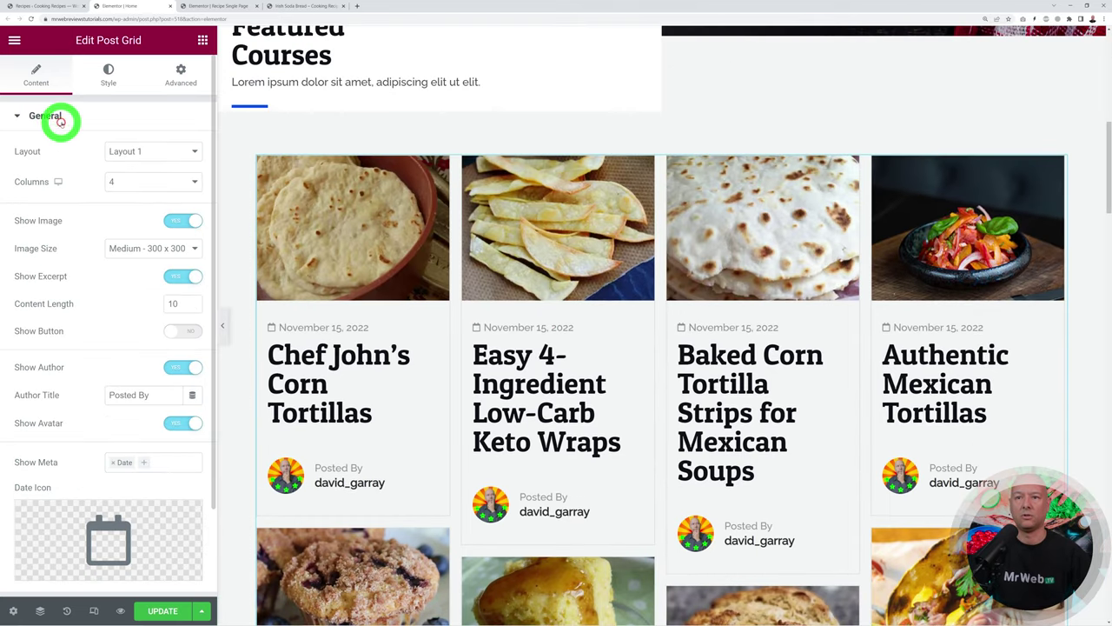
left_click(193, 151)
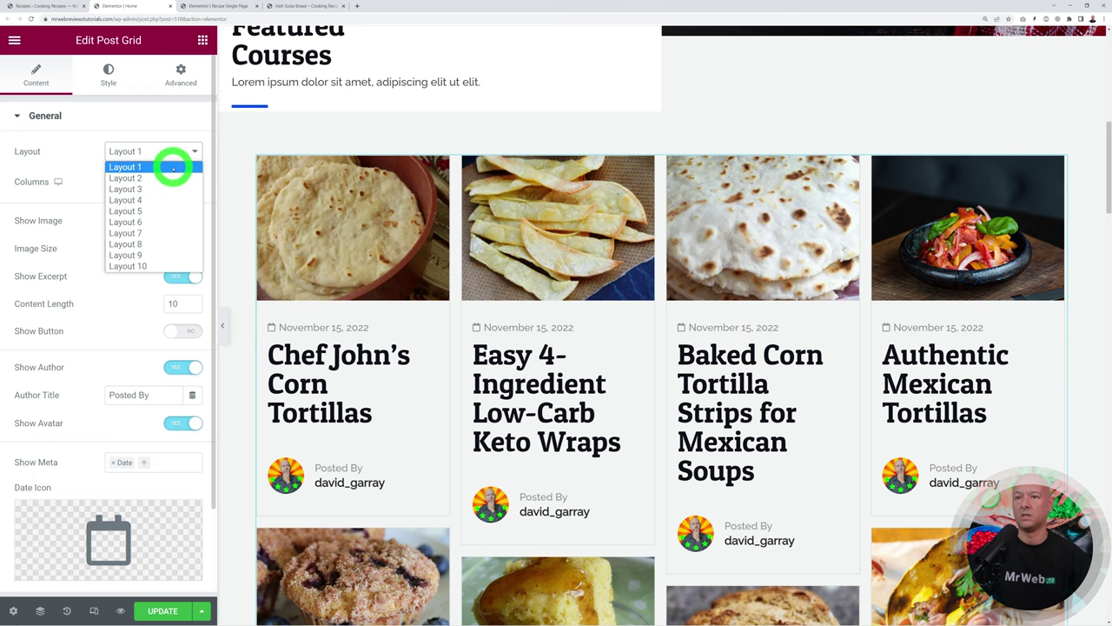
left_click(146, 178)
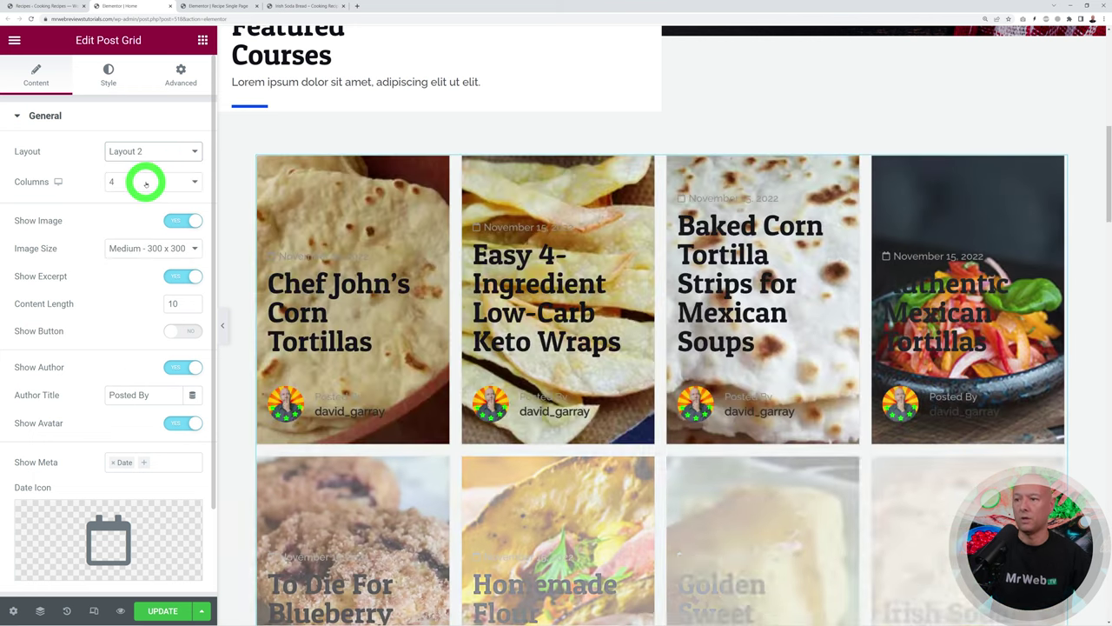
left_click(187, 152)
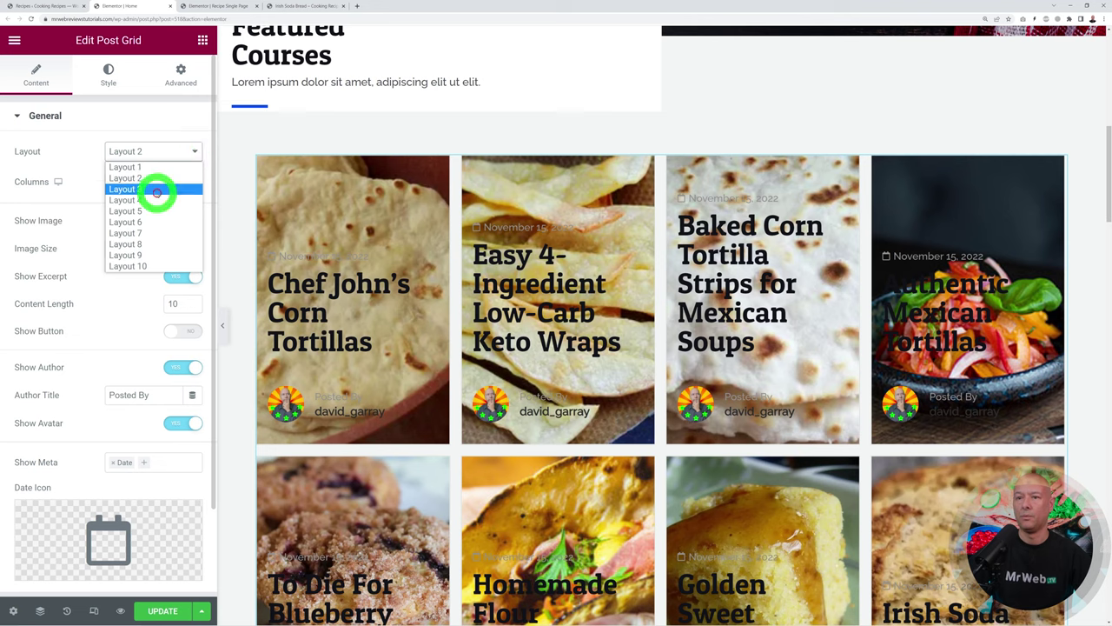
left_click(156, 191)
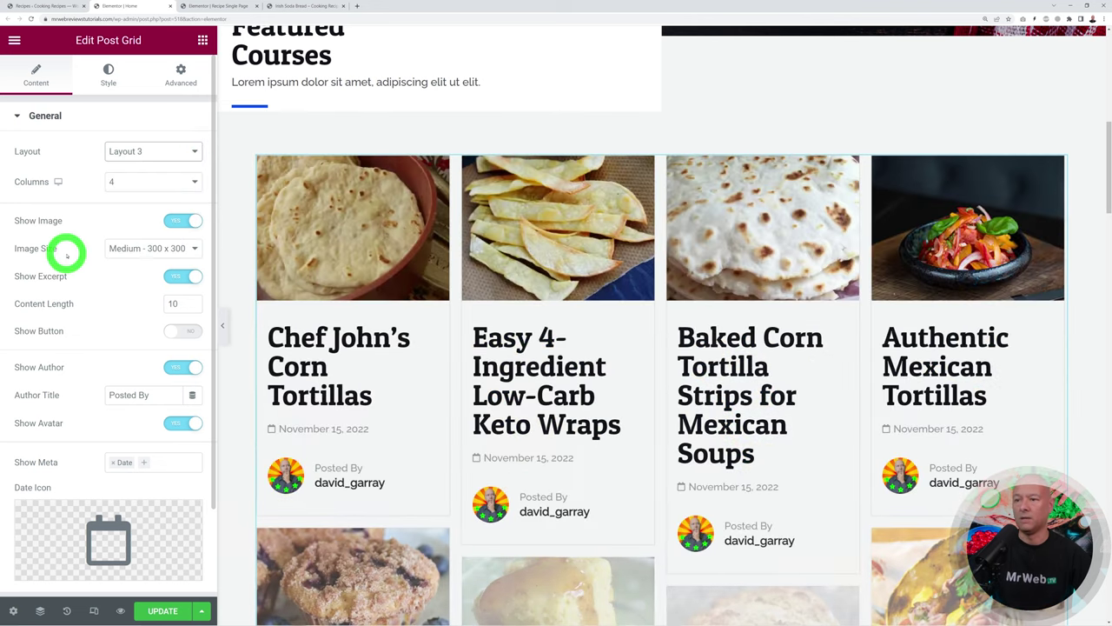
left_click(176, 151)
left_click(170, 167)
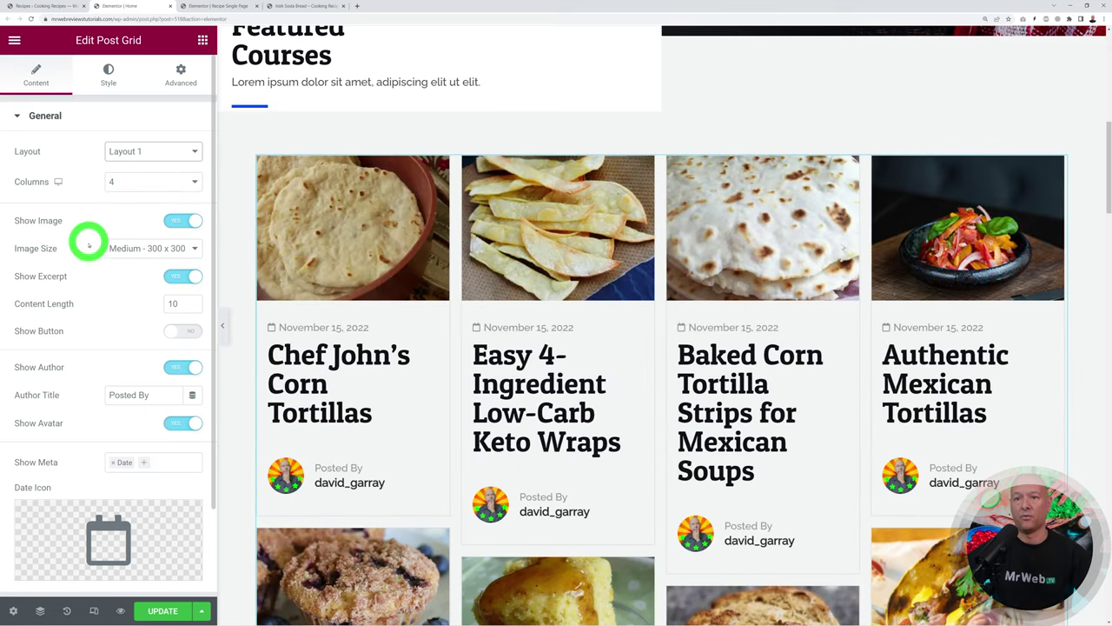
Delete the section directly below the recipe grid that holds the course row starting with The Secrets Of Cakes.
scroll(721, 330, "down", 5)
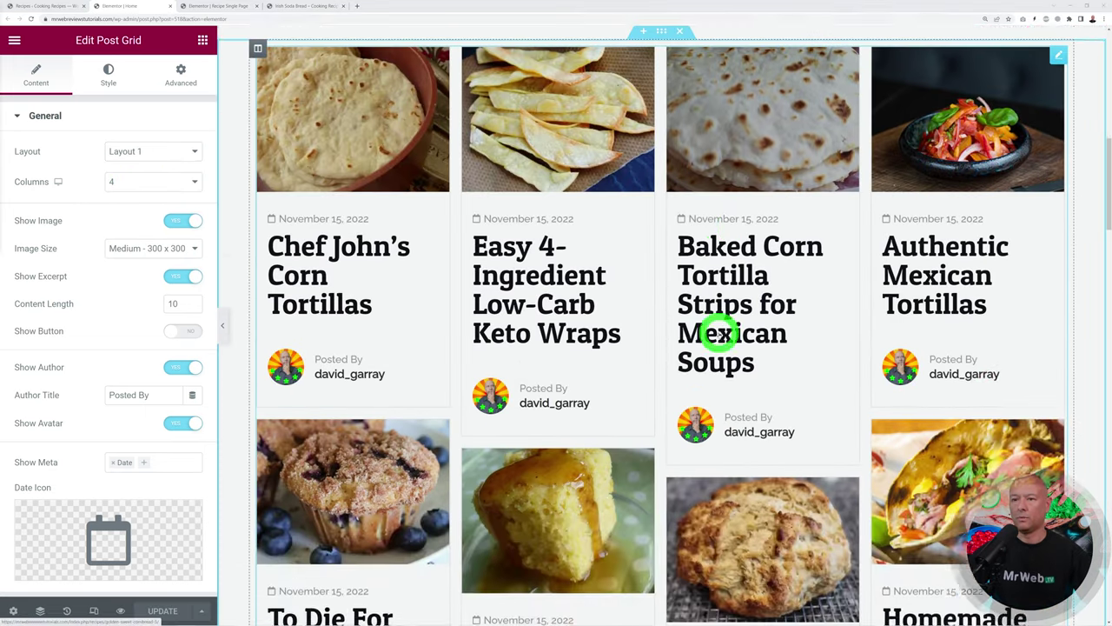
scroll(720, 335, "down", 2)
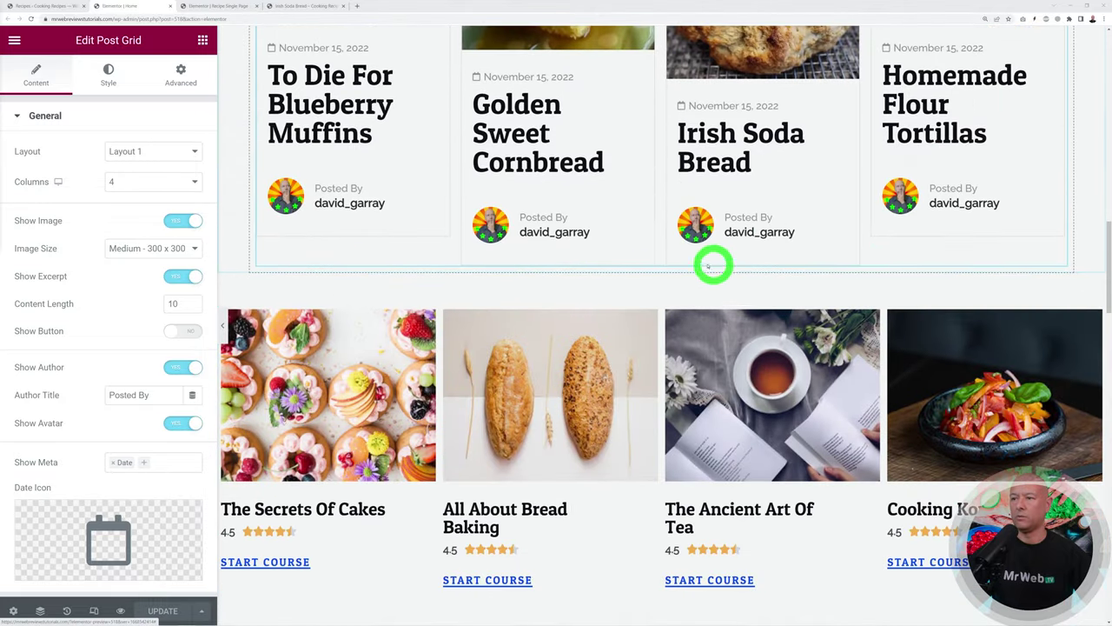
left_click(680, 265)
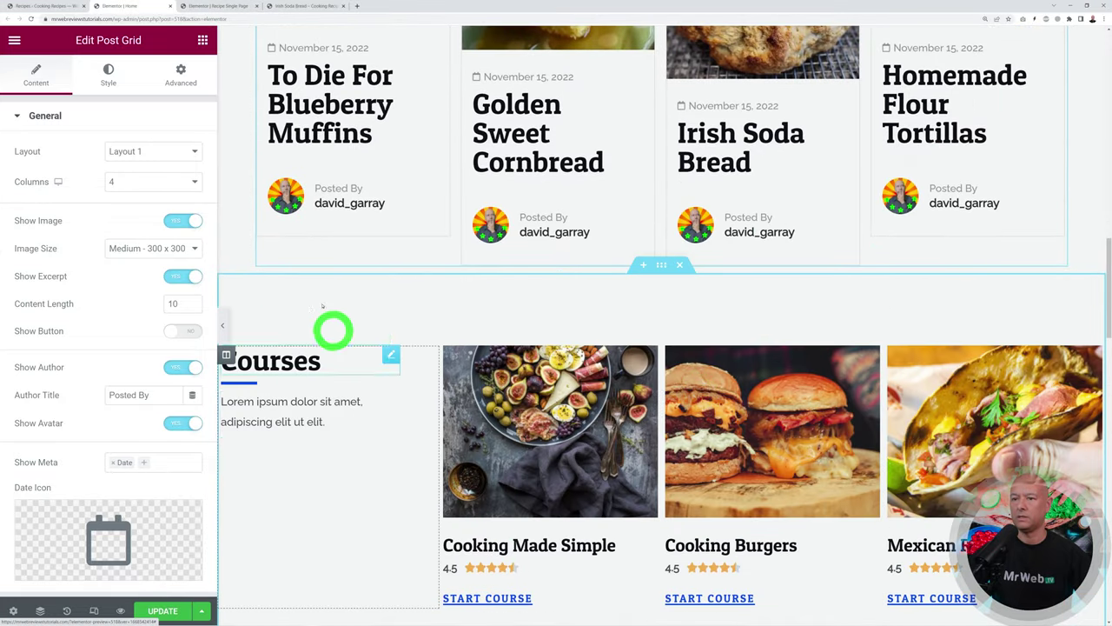
Change the Courses heading above the lorem ipsum text to Featured.
scroll(652, 252, "down", 2)
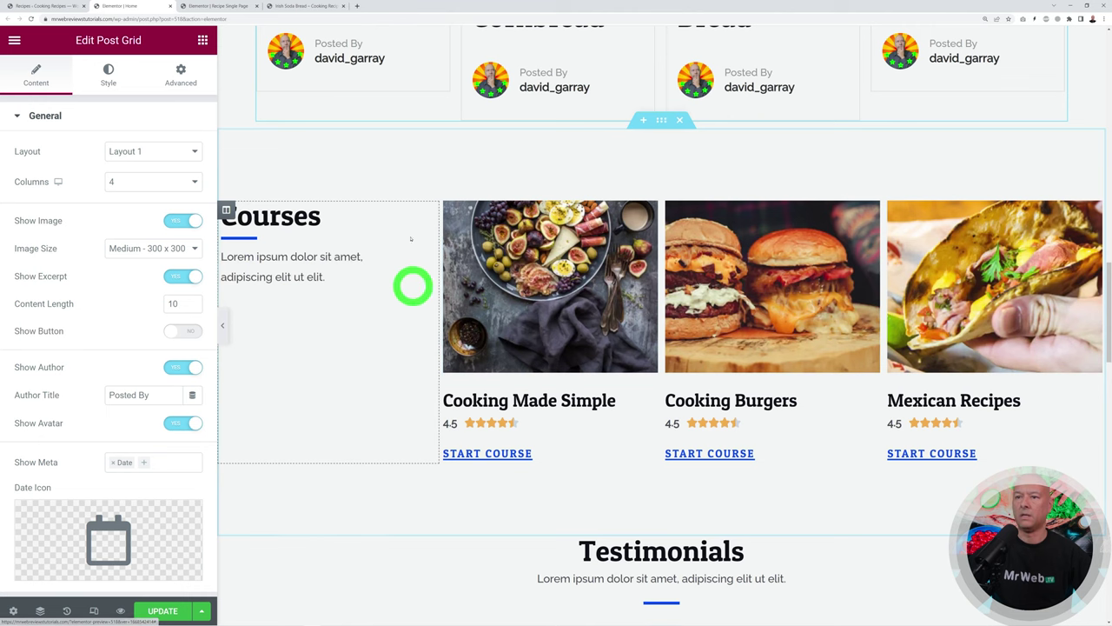
left_click(391, 212)
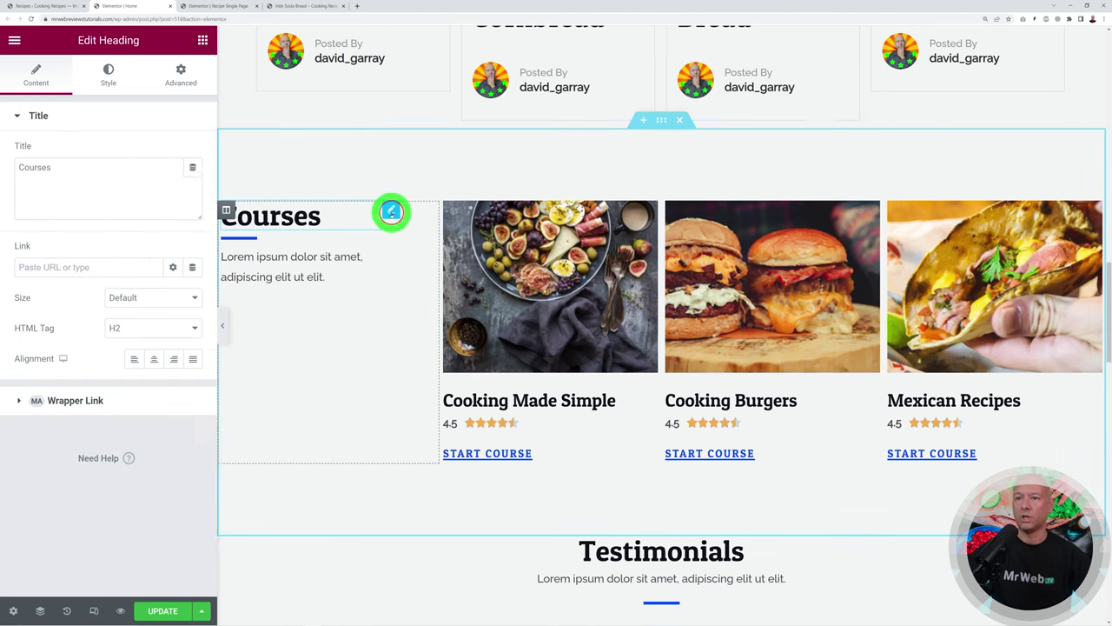
triple_click(117, 184)
type("Featured")
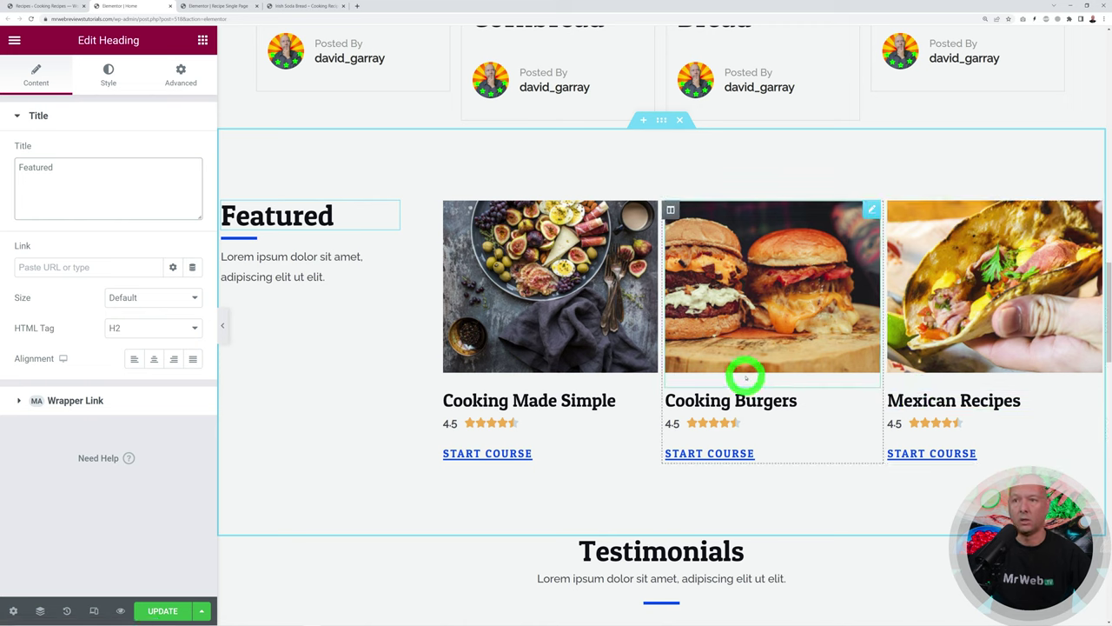
Save the Home page and open the Recipes post type for editing in CPT UI in the WordPress admin.
left_click(165, 609)
left_click(42, 8)
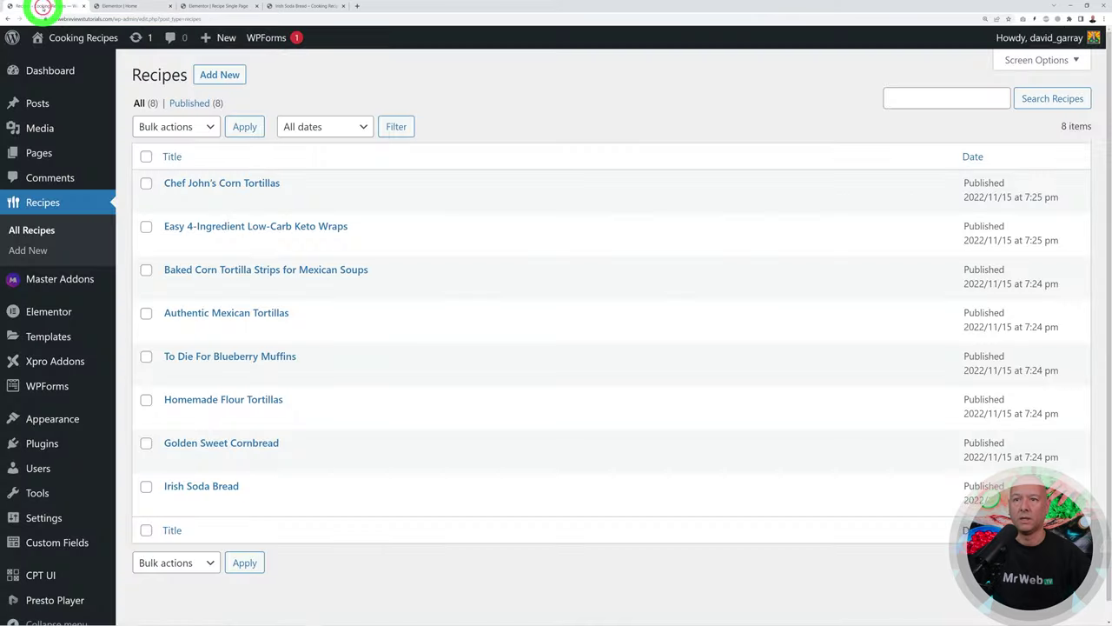
scroll(96, 539, "down", 1)
mouse_move(85, 531)
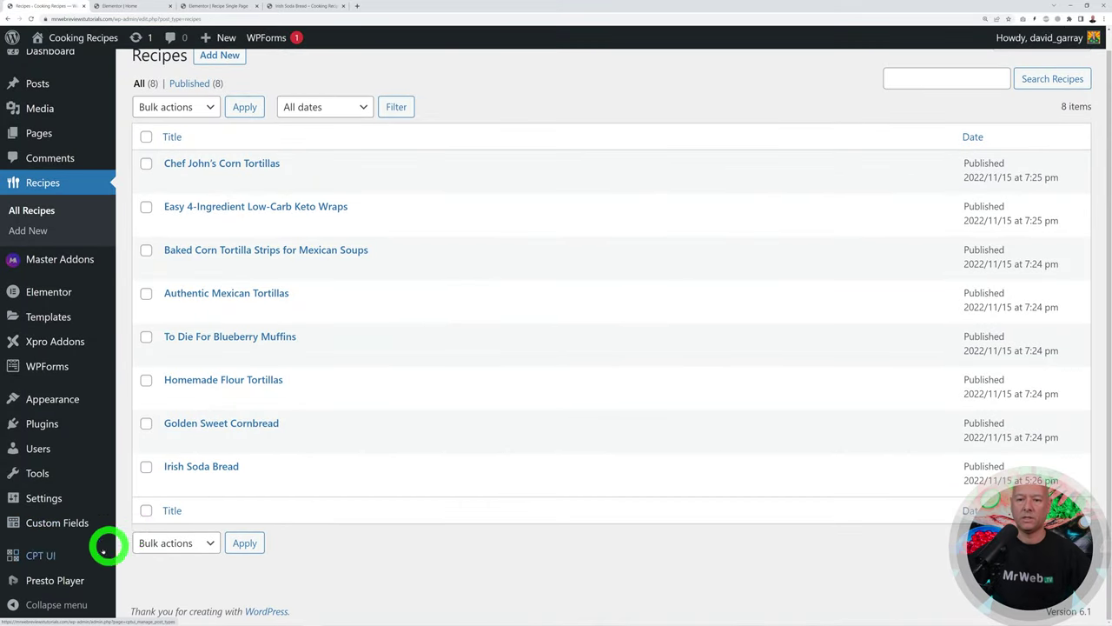
mouse_move(49, 560)
left_click(172, 438)
left_click(269, 114)
Set the Recipes post type's Hierarchical option to True.
scroll(651, 402, "down", 15)
scroll(651, 405, "down", 20)
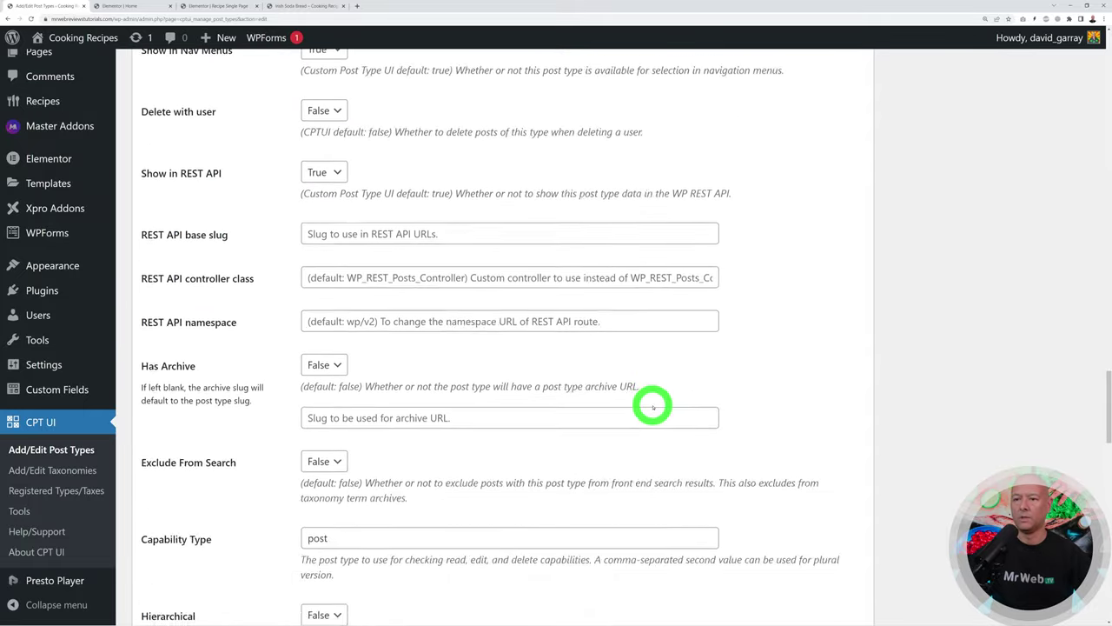
scroll(653, 407, "down", 3)
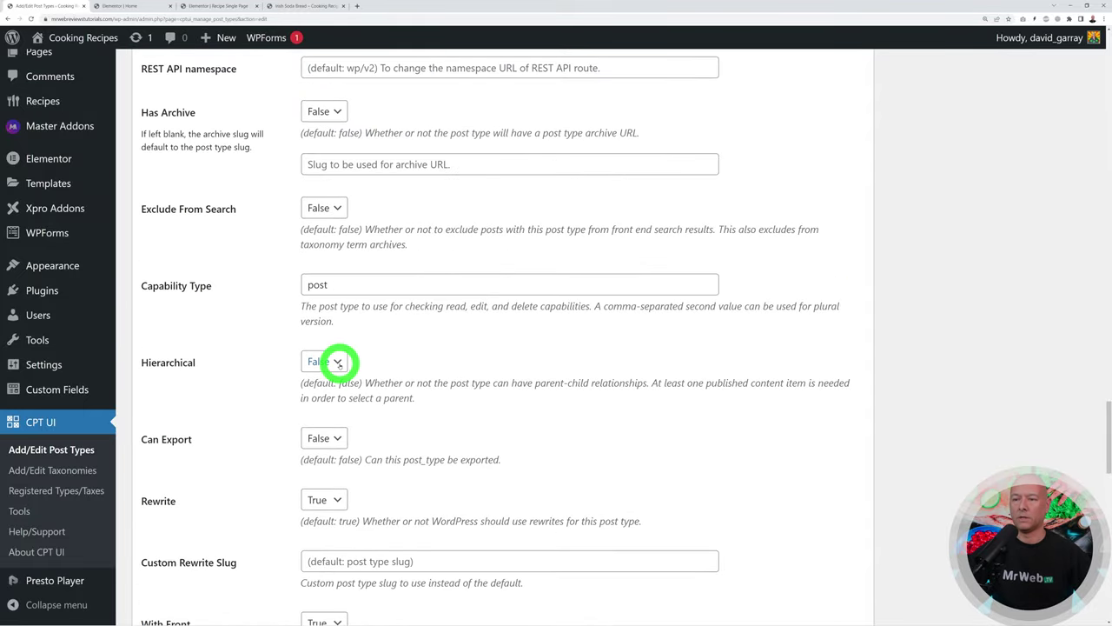
left_click(445, 391)
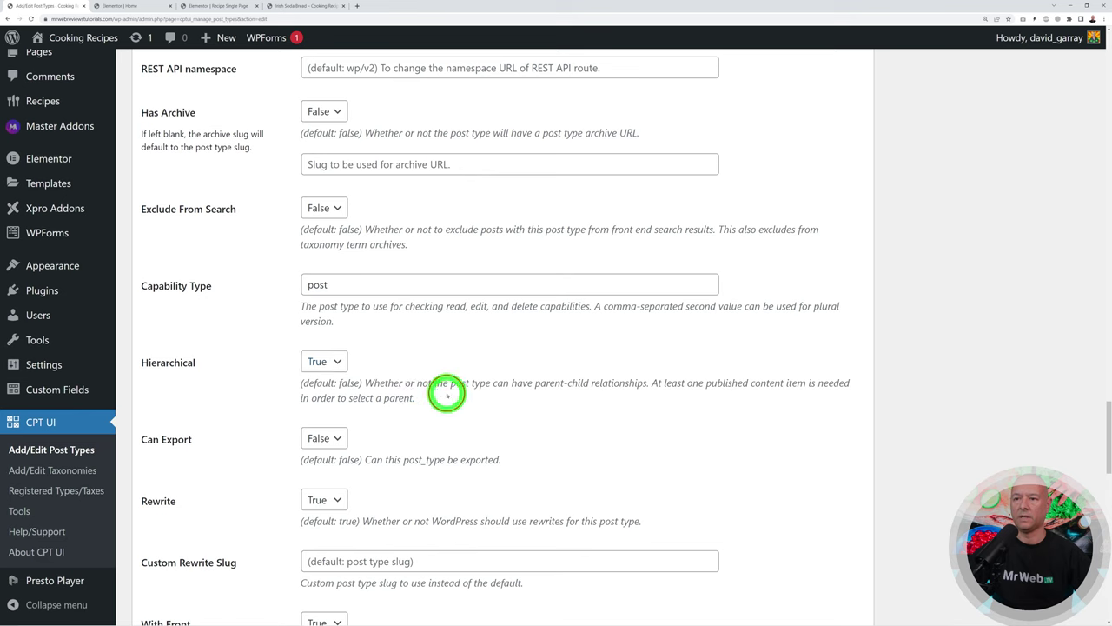
Enable the Categories (WP Core) taxonomy for the Recipes post type and save the post type.
scroll(608, 408, "down", 1)
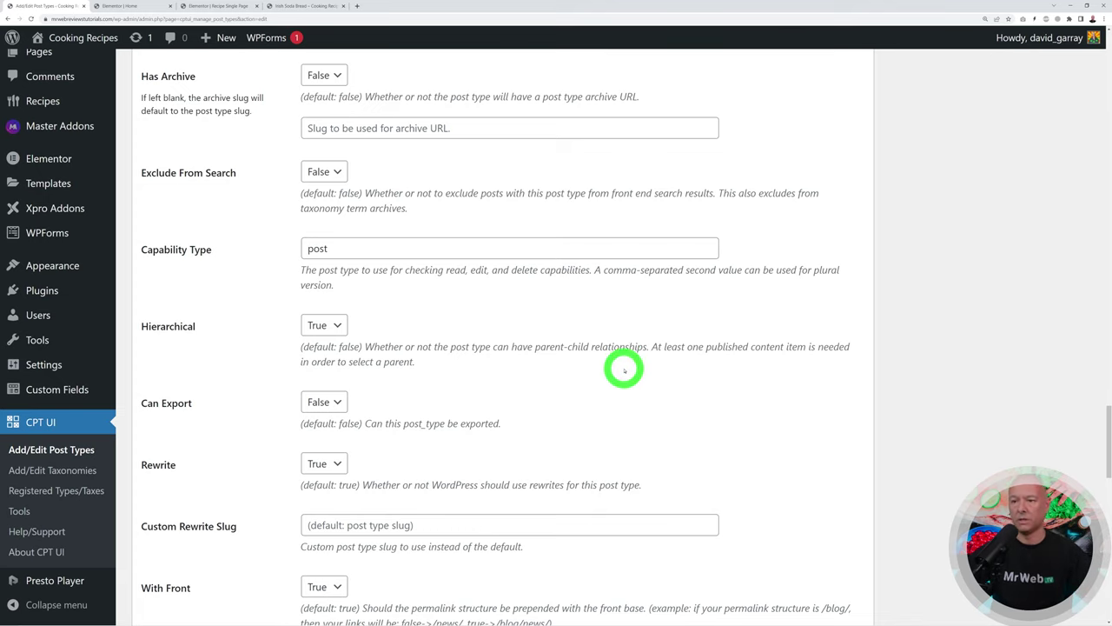
scroll(499, 363, "down", 10)
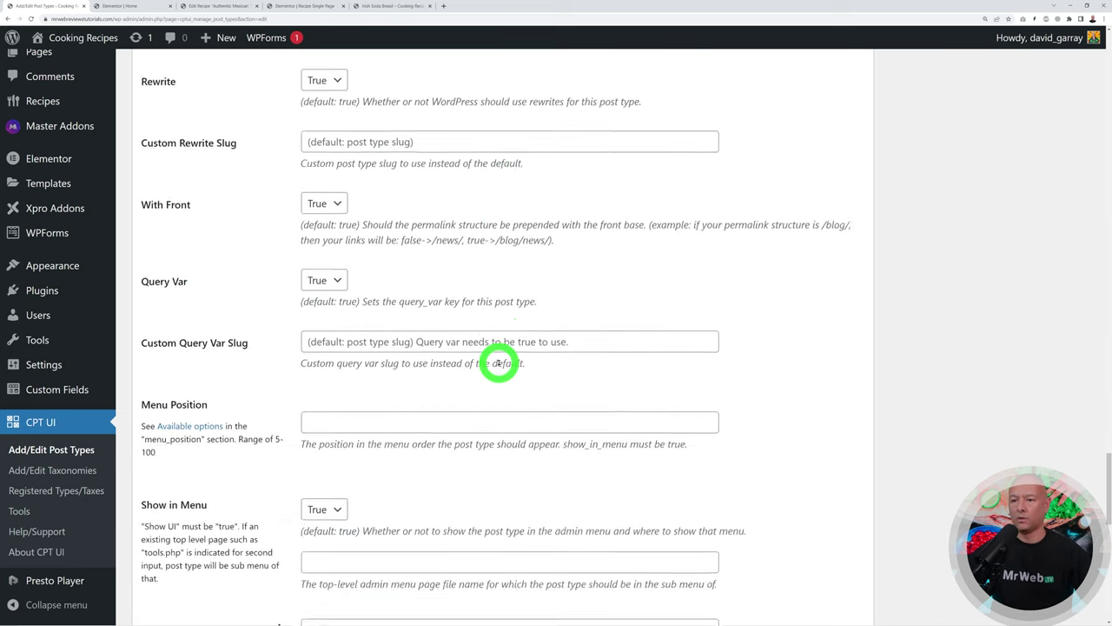
scroll(499, 363, "down", 3)
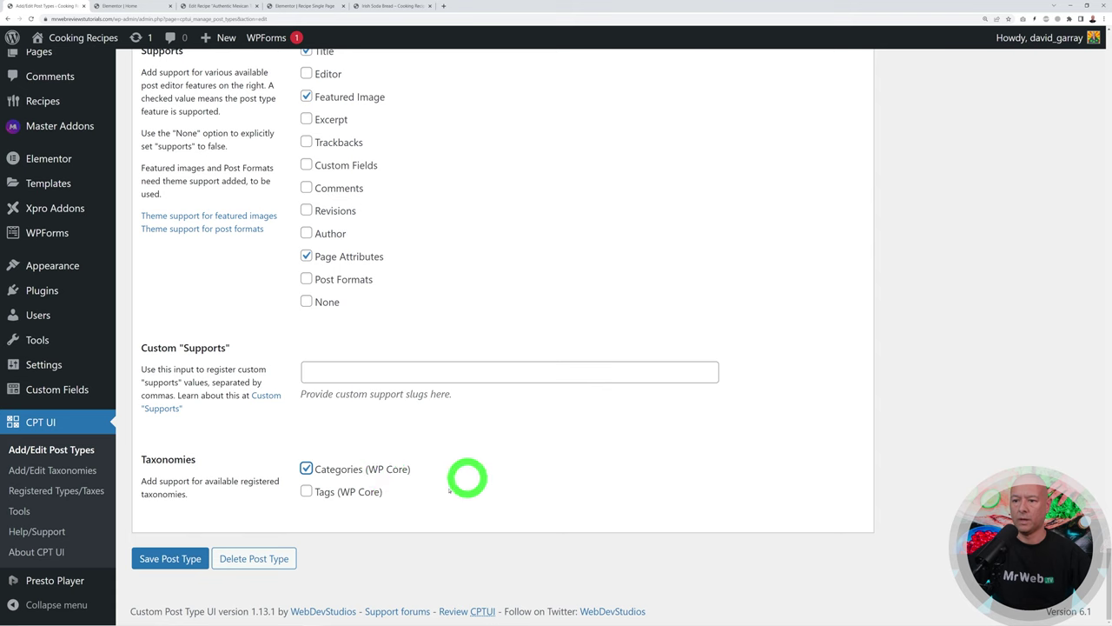
left_click(195, 558)
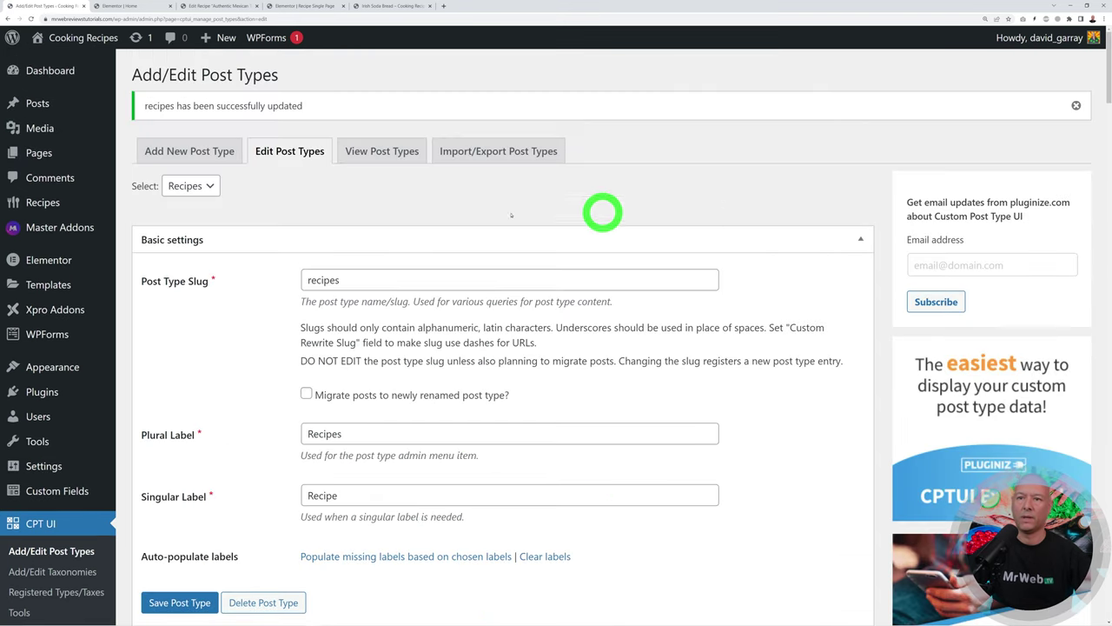
Add a recipe category named Indian Cuisine.
mouse_move(40, 202)
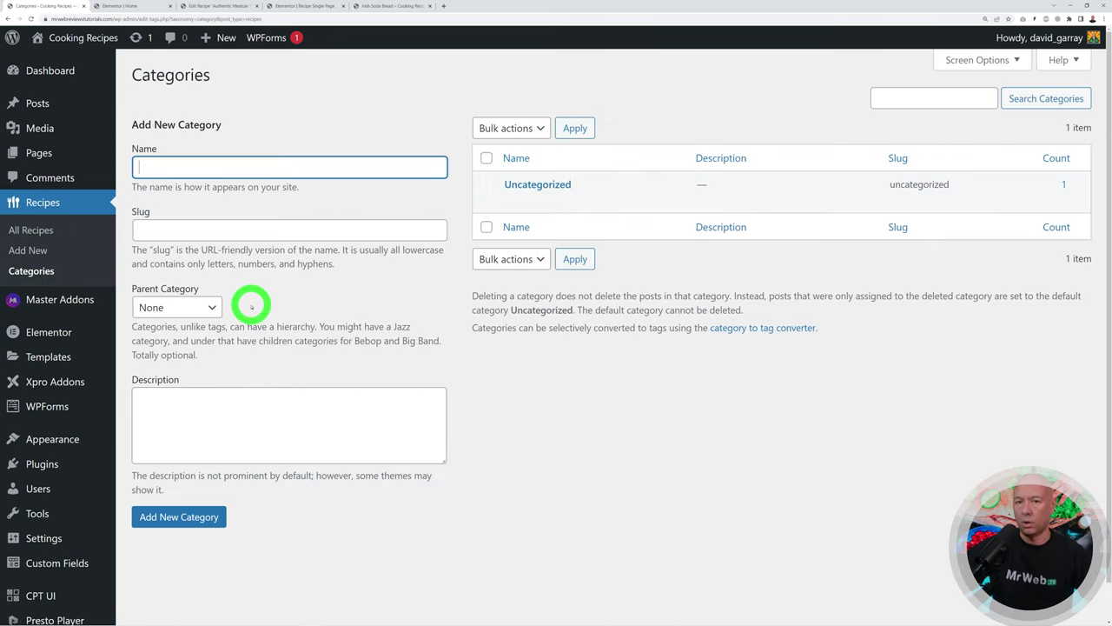
left_click(374, 177)
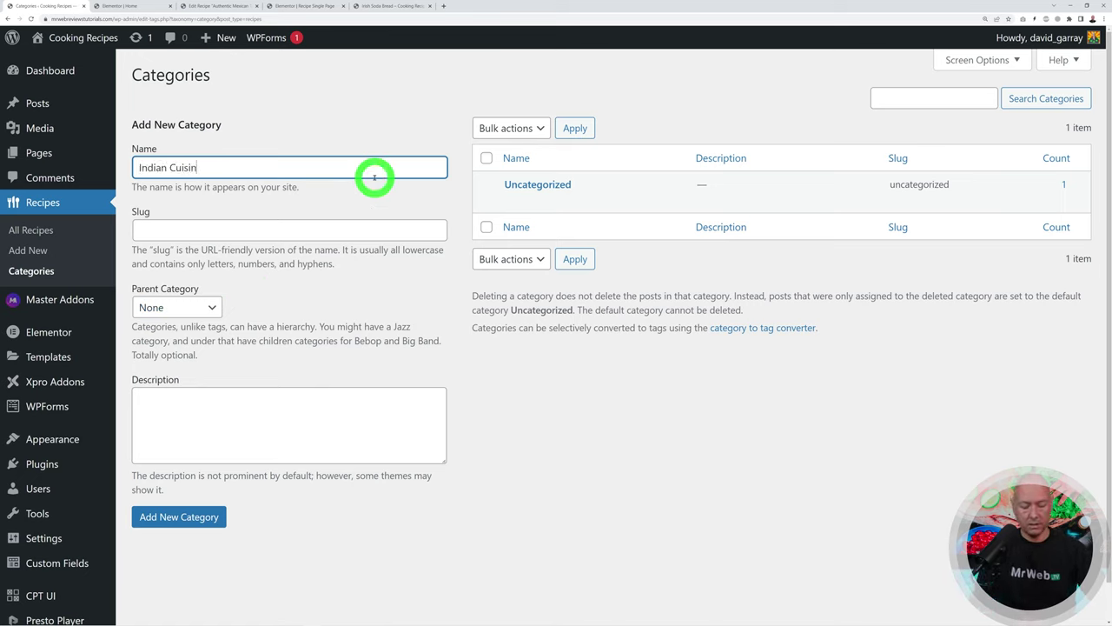
type("Indian Cuisine")
left_click(219, 516)
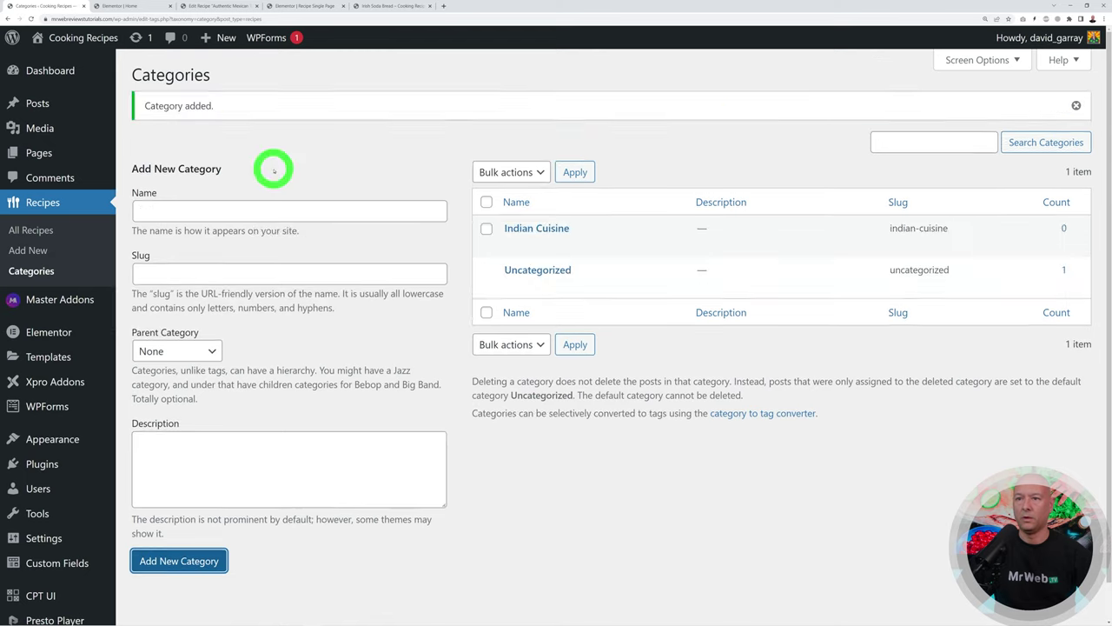
Add a second recipe category named Mexican Cuisine.
left_click(270, 210)
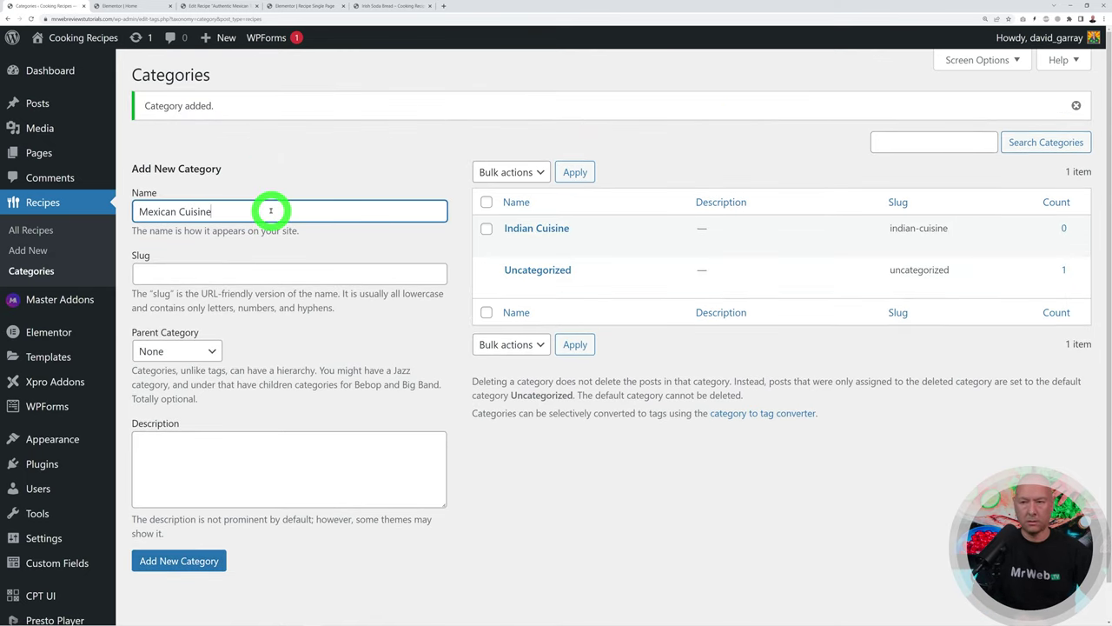
type("Mexican Cuisine")
left_click(179, 560)
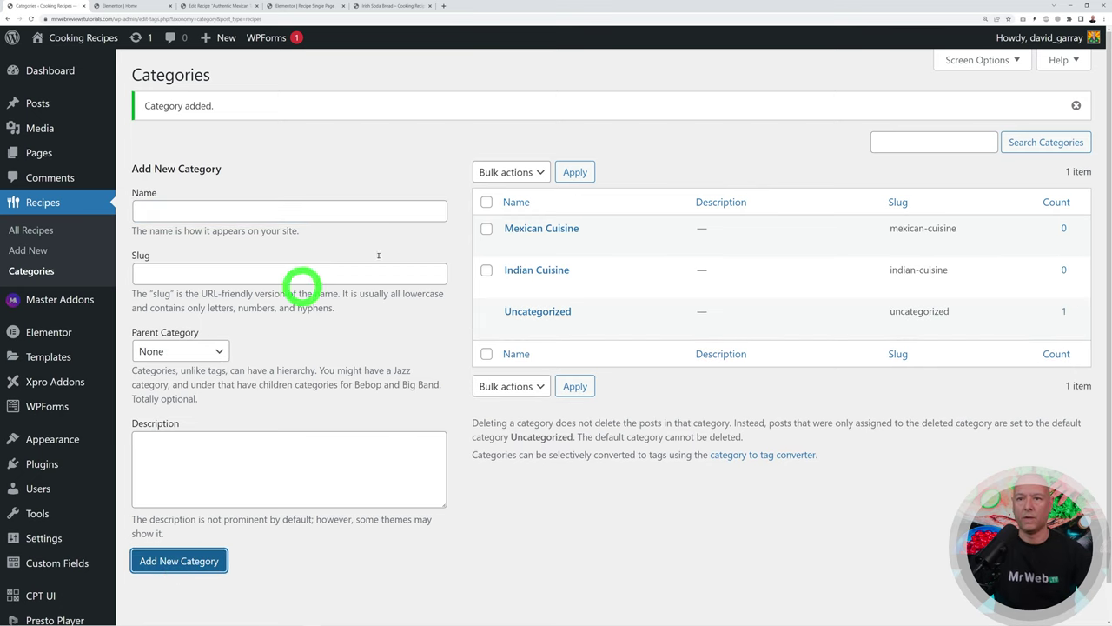
Assign the Indian Cuisine category to Authentic Mexican Tortillas and Baked Corn Tortilla Strips for Mexican Soups using Quick Edit.
left_click(40, 236)
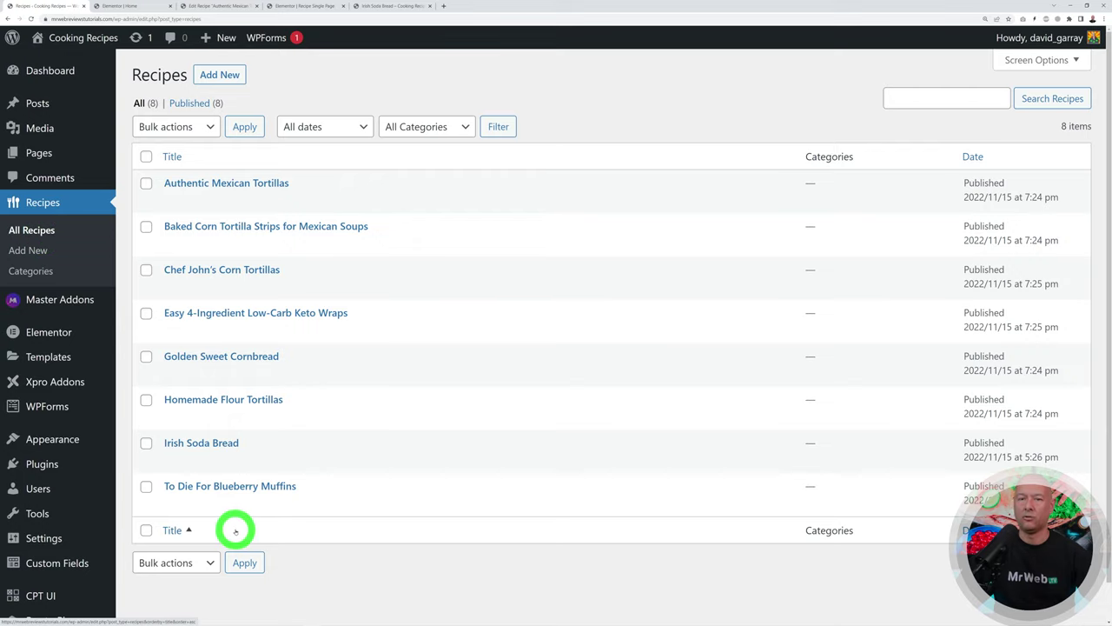
left_click(209, 200)
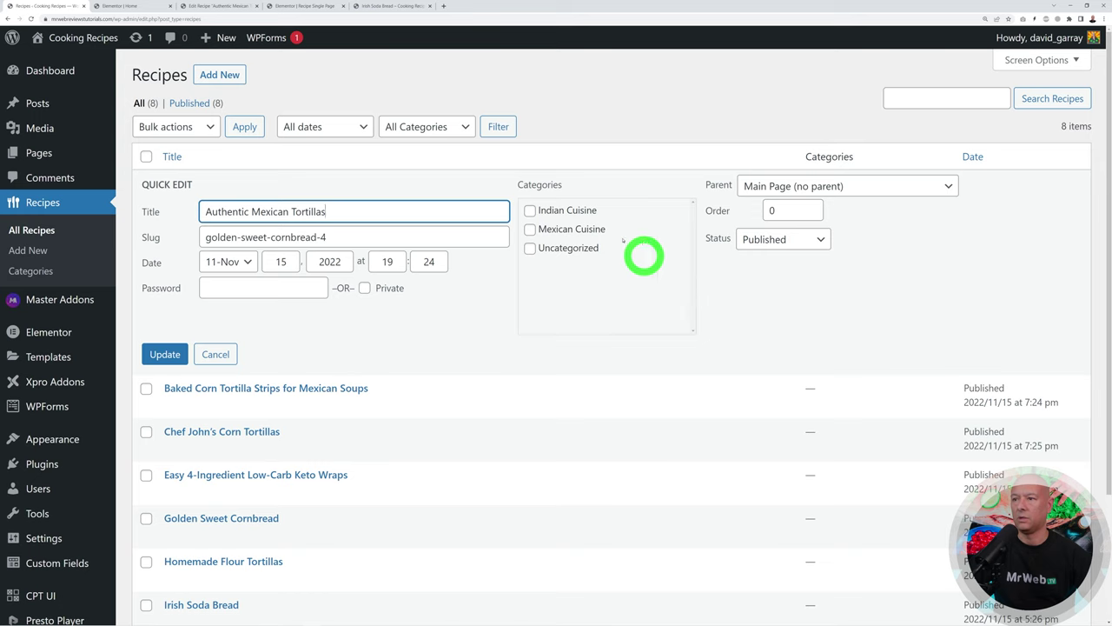
left_click(530, 209)
left_click(165, 353)
left_click(211, 242)
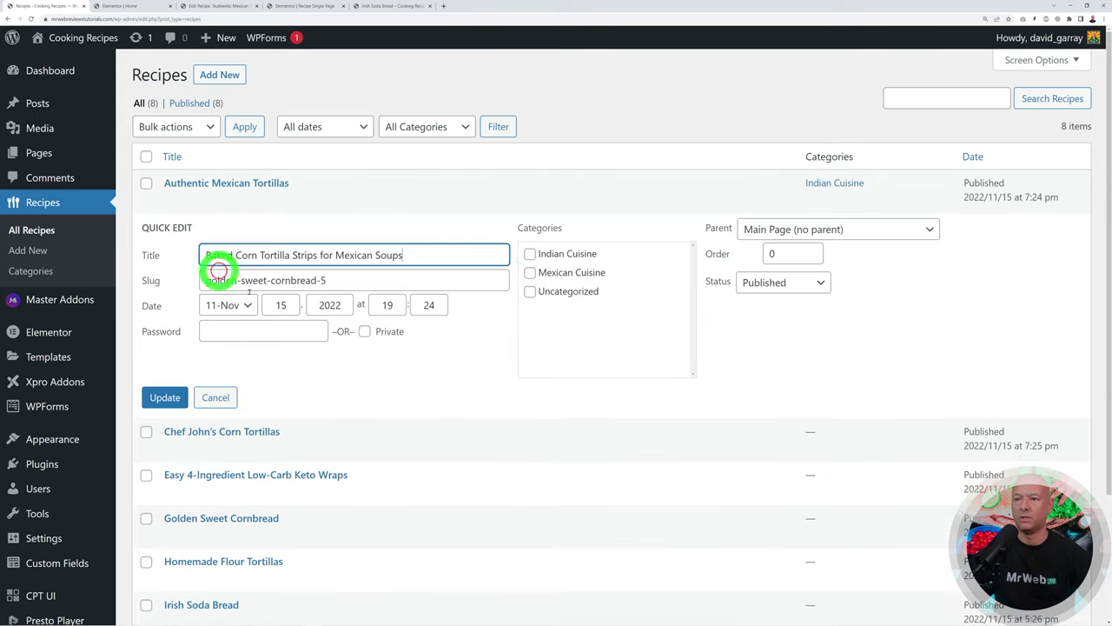
left_click(530, 254)
left_click(165, 397)
Assign the Indian Cuisine category to Chef John's Corn Tortillas and Easy 4-Ingredient Low-Carb Keto Wraps using Quick Edit.
left_click(211, 284)
left_click(530, 296)
left_click(165, 440)
left_click(210, 328)
left_click(530, 338)
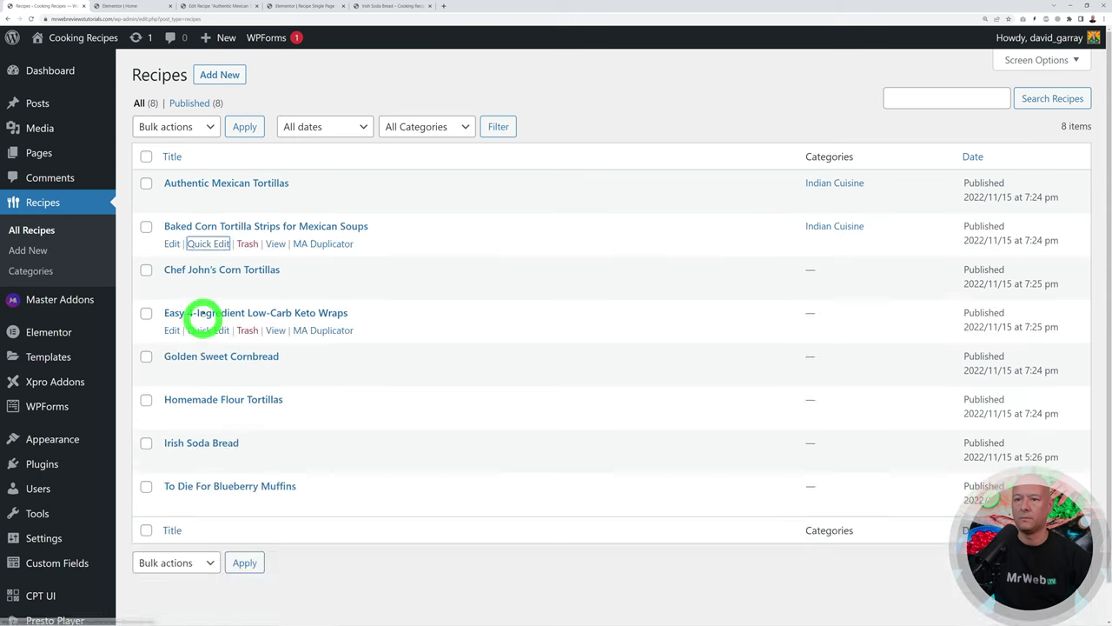
left_click(166, 480)
Assign the Mexican Cuisine category to Golden Sweet Cornbread, Homemade Flour Tortillas, Irish Soda Bread and To Die For Blueberry Muffins.
left_click(242, 443)
left_click(531, 445)
left_click(165, 570)
left_click(211, 459)
left_click(531, 489)
left_click(165, 611)
left_click(209, 503)
left_click(531, 531)
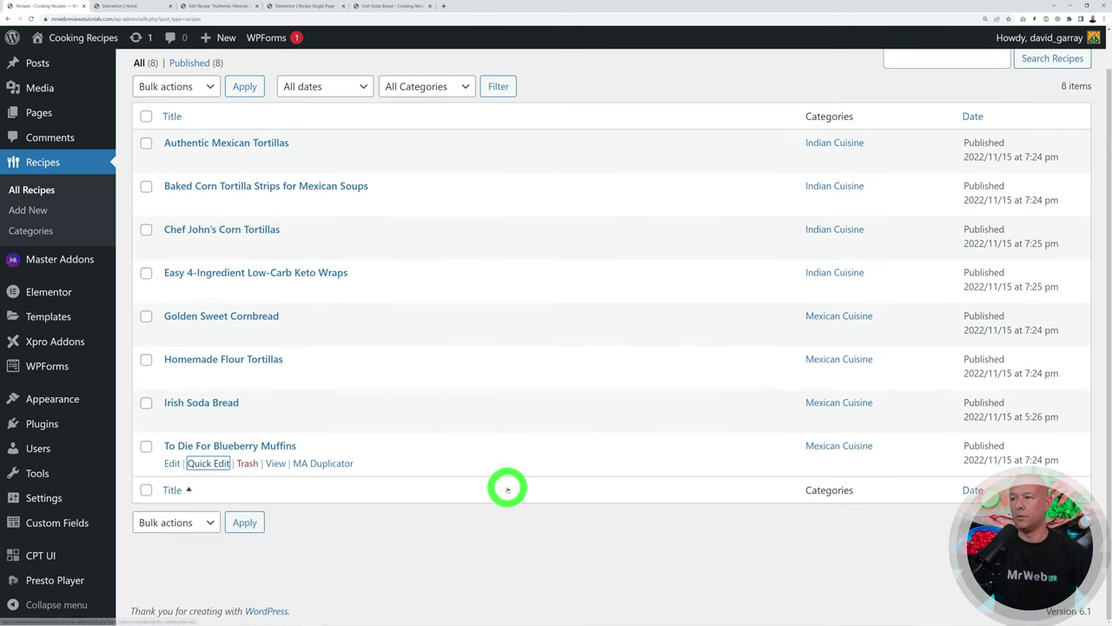
scroll(735, 121, "down", 1)
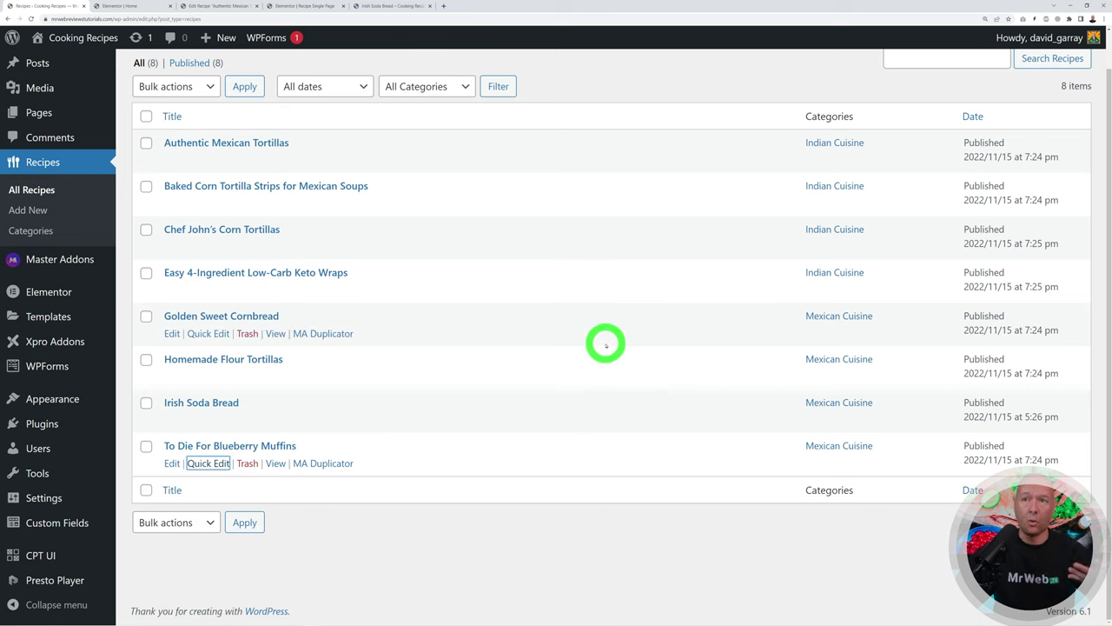
In the Home page editor, change the Featured section heading to Indian Cuisine.
left_click(137, 8)
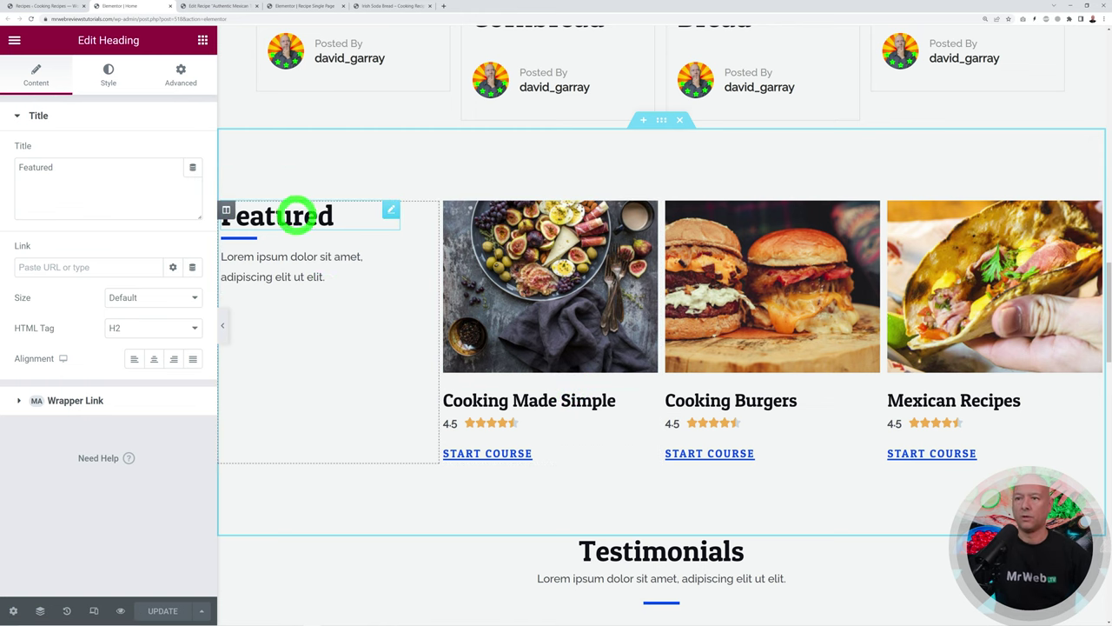
double_click(109, 172)
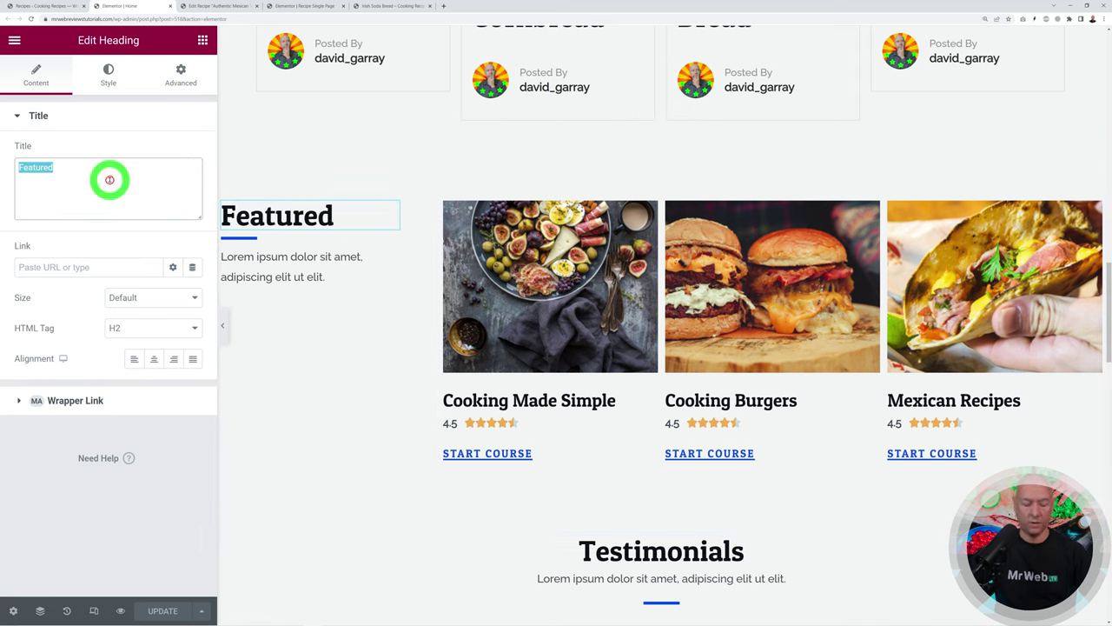
type("Indian Cuisin")
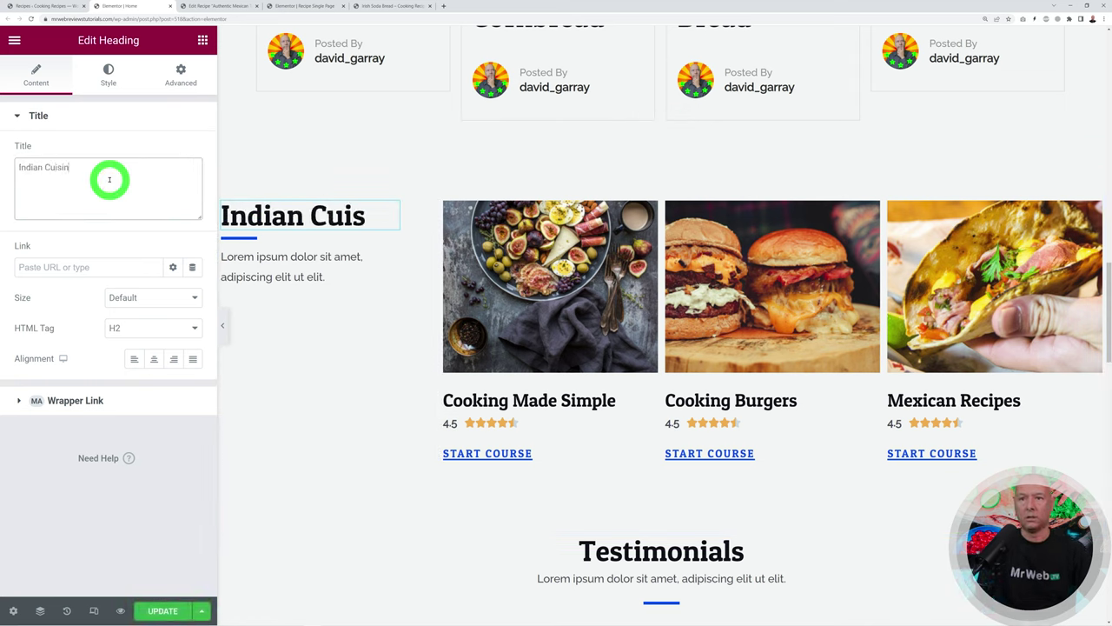
type("e")
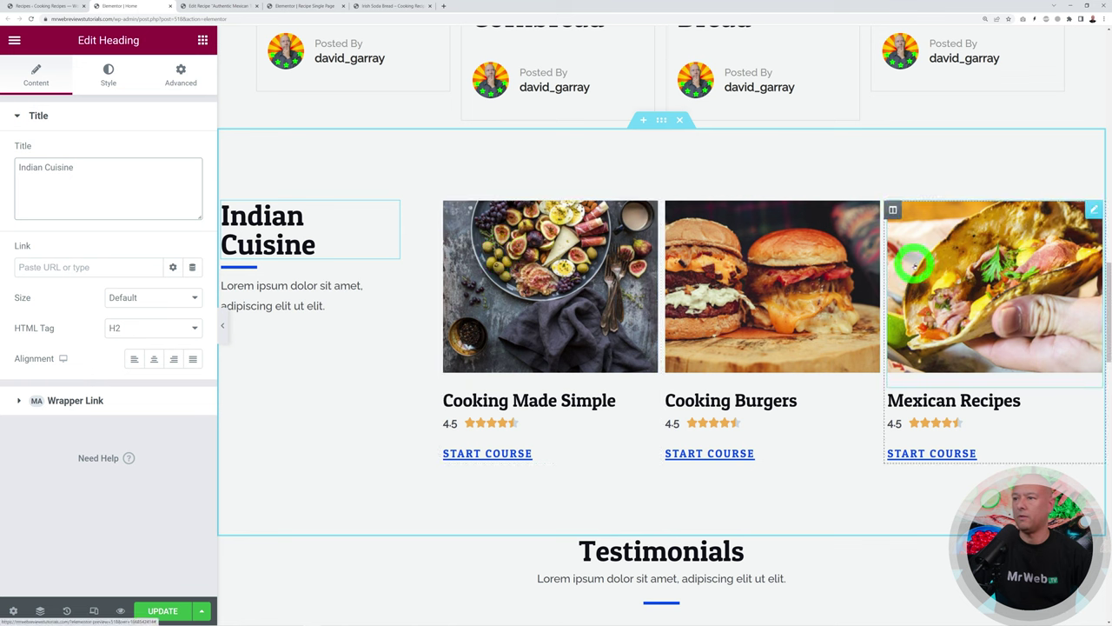
Delete the Mexican Recipes and Cooking Burgers columns from the Indian Cuisine section.
right_click(891, 210)
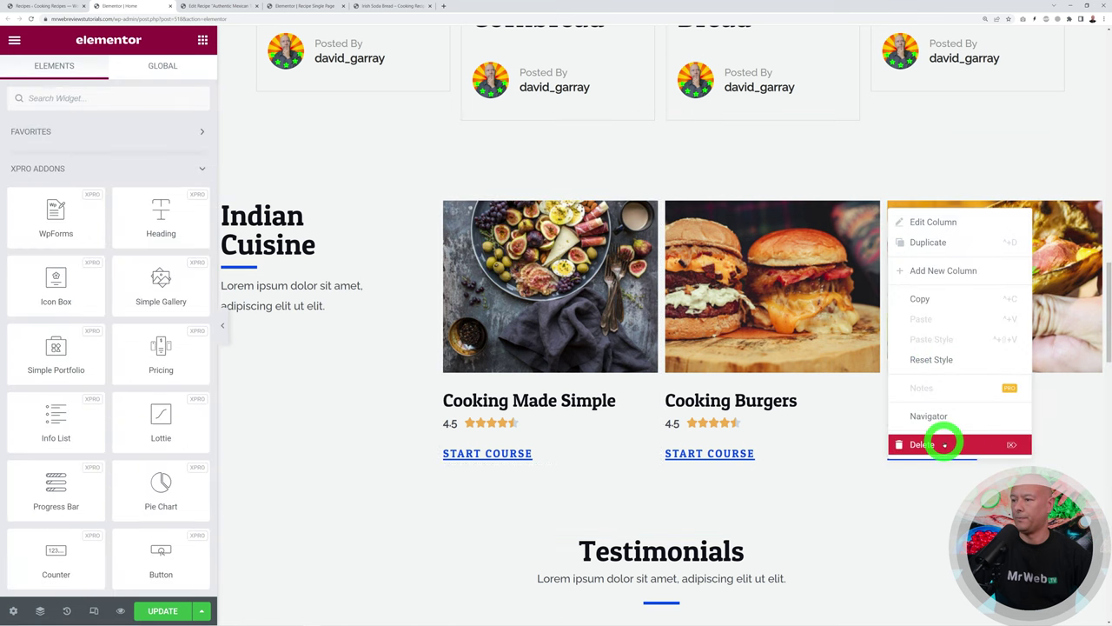
left_click(945, 444)
right_click(819, 217)
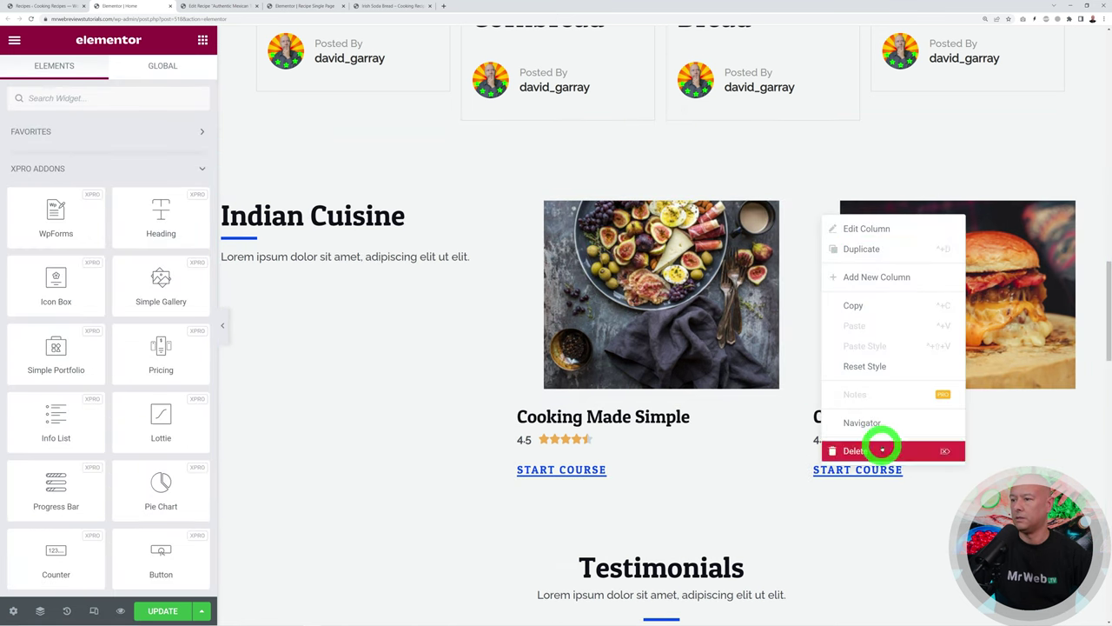
left_click(882, 448)
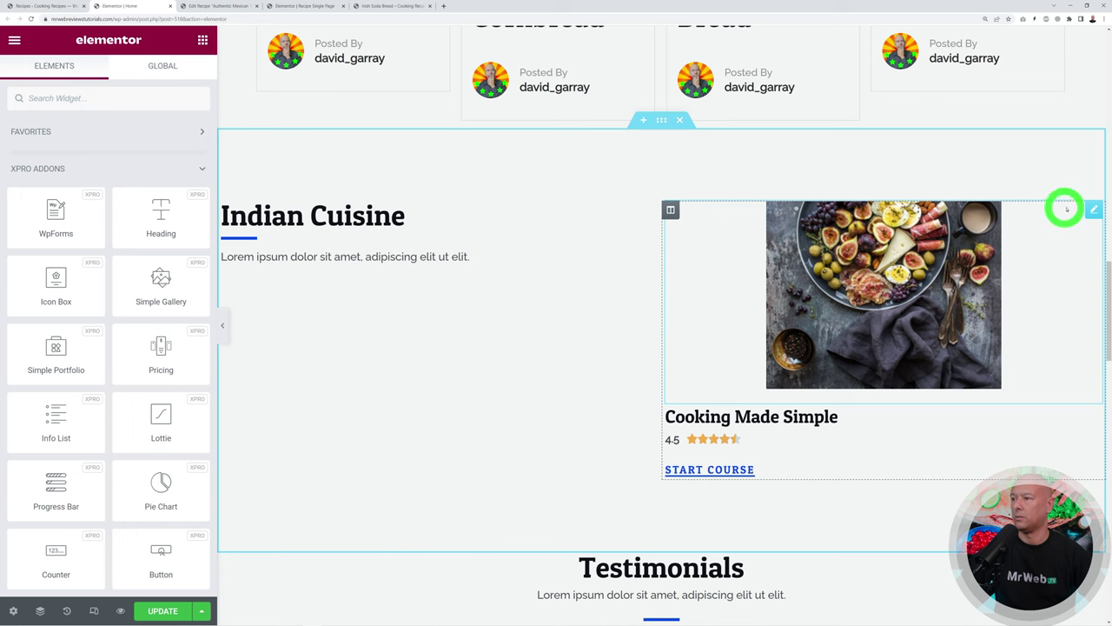
Delete the image, Cooking Made Simple heading, star rating and Start Course button from the remaining course column.
left_click(1092, 209)
right_click(1091, 210)
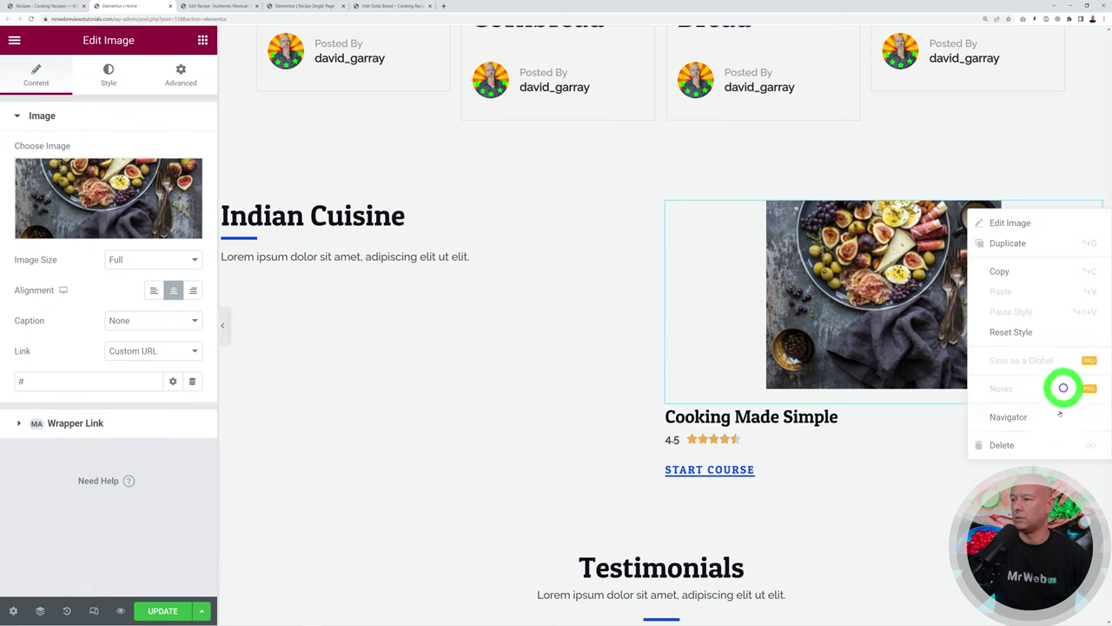
left_click(1038, 444)
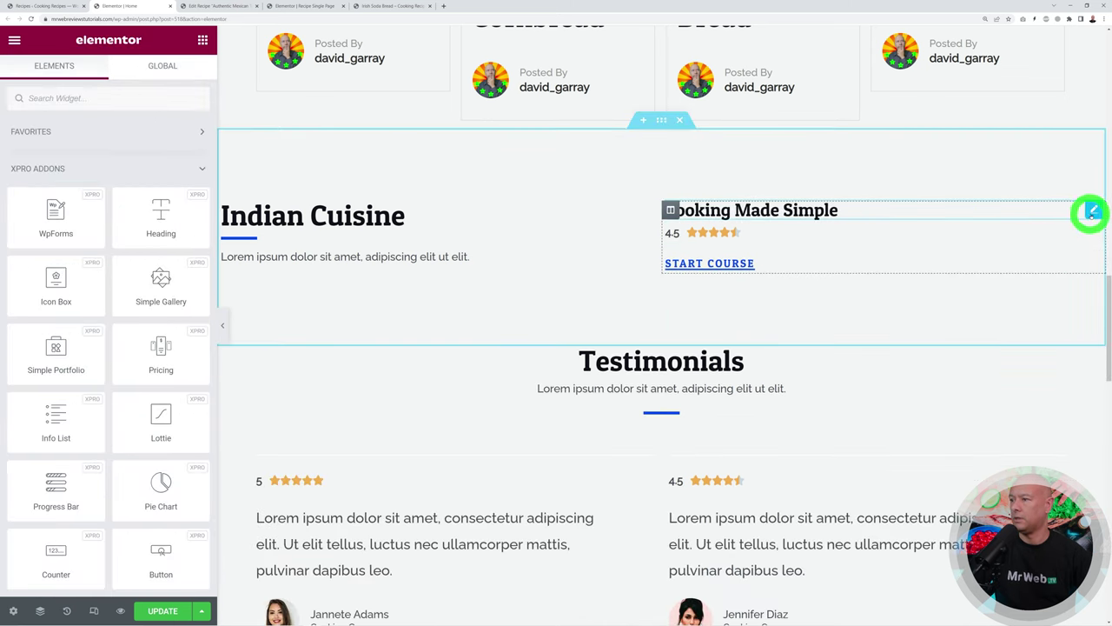
right_click(1085, 213)
left_click(1050, 450)
right_click(1093, 215)
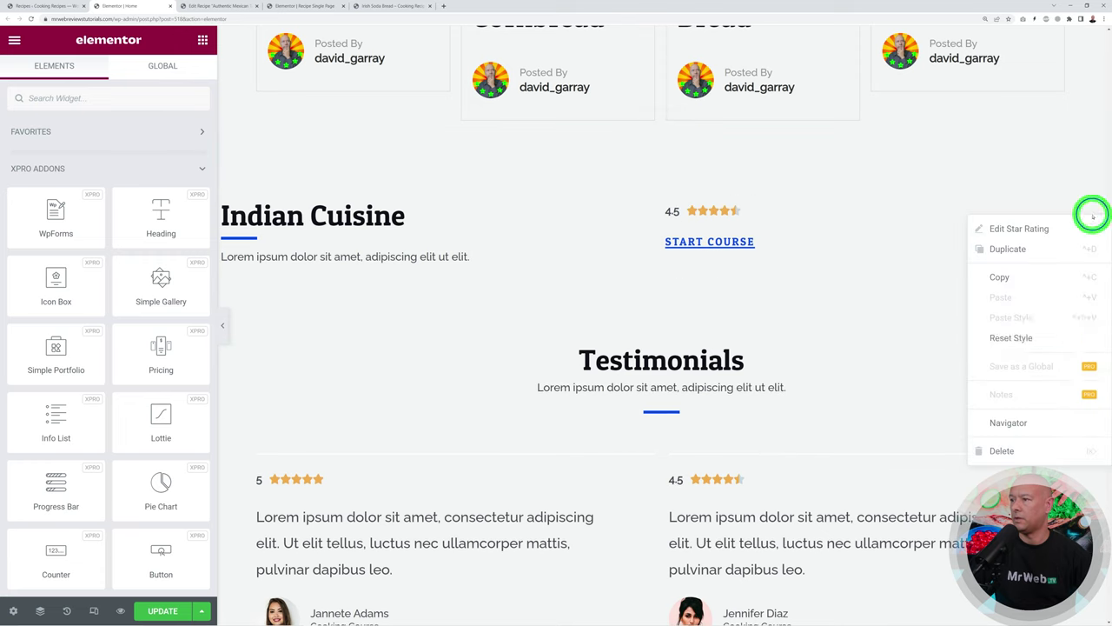
left_click(1043, 453)
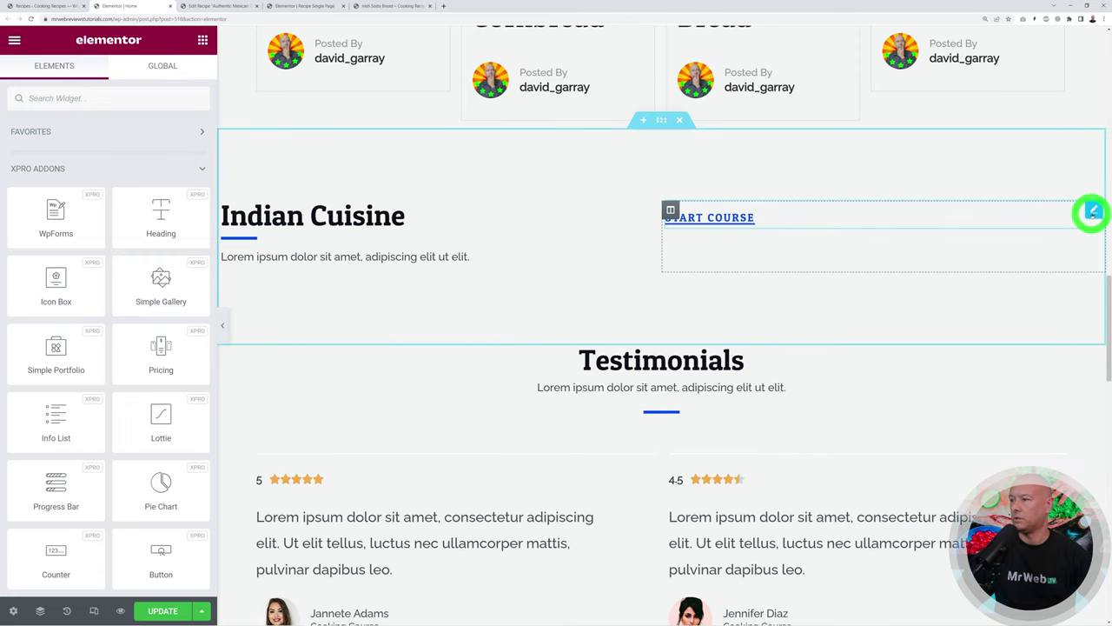
right_click(1090, 209)
left_click(1050, 448)
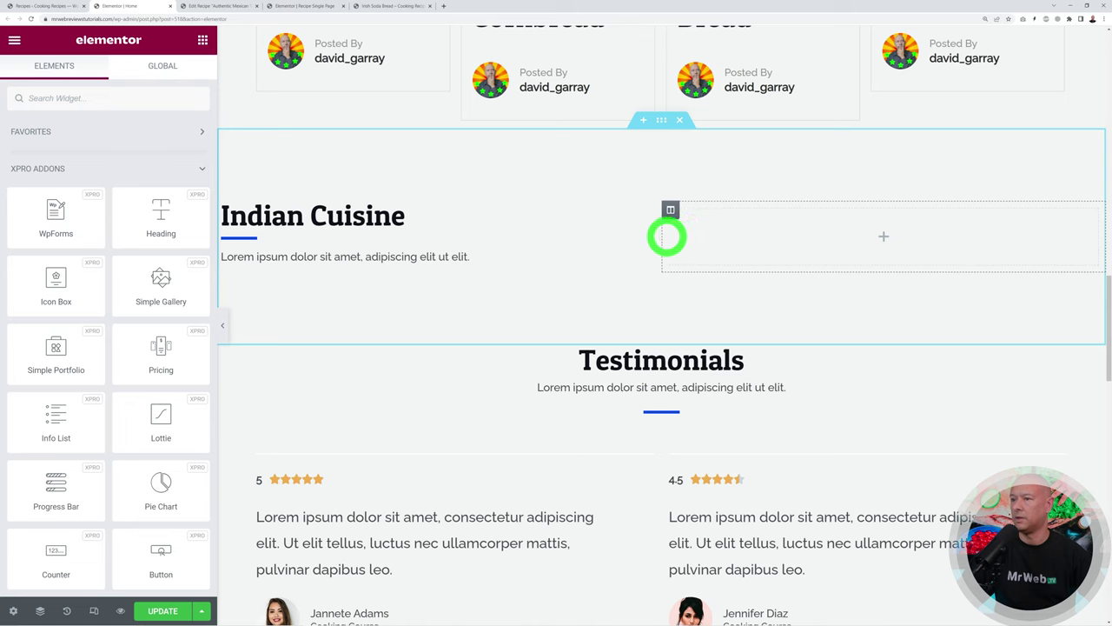
Widen the empty column to about four fifths of the Indian Cuisine section and place a Post Grid widget in it.
left_click_drag(657, 239, 396, 235)
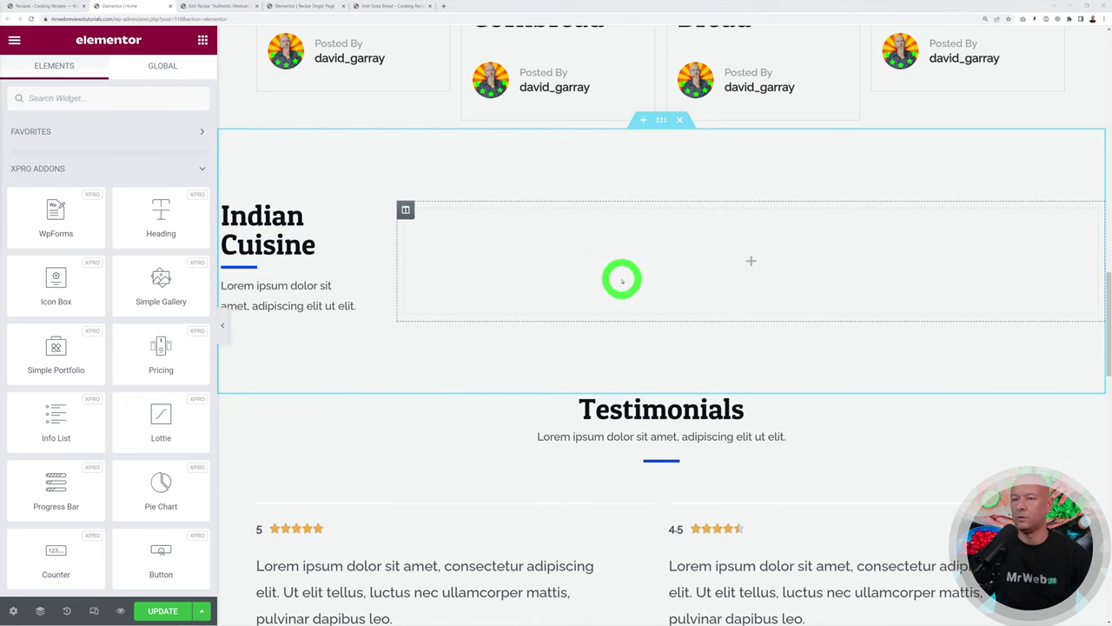
left_click(128, 106)
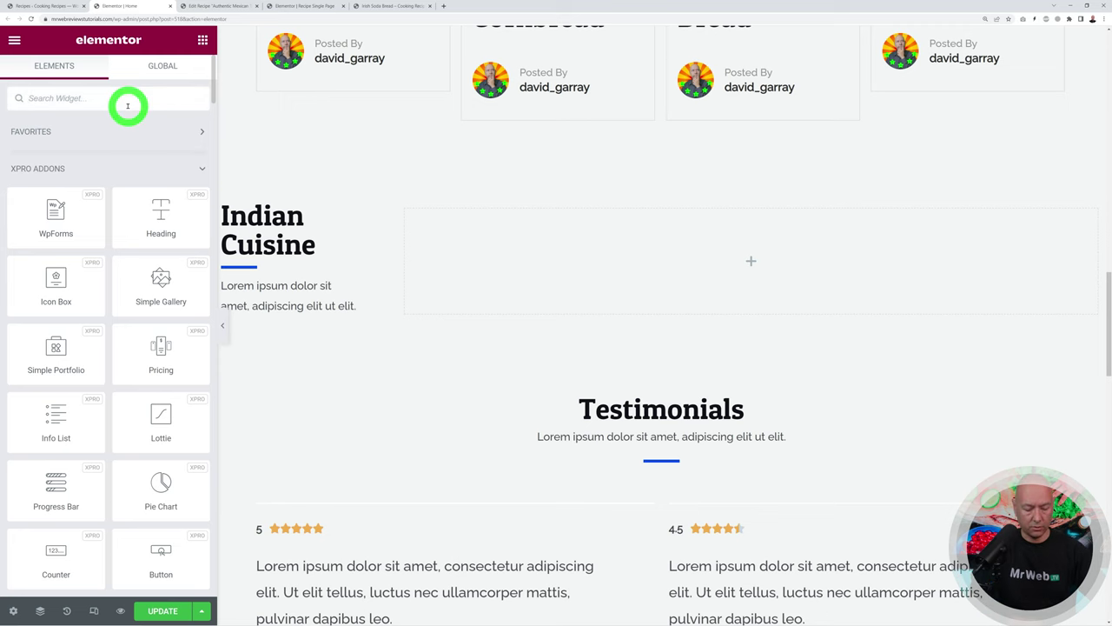
type("grid")
left_click_drag(158, 236, 539, 278)
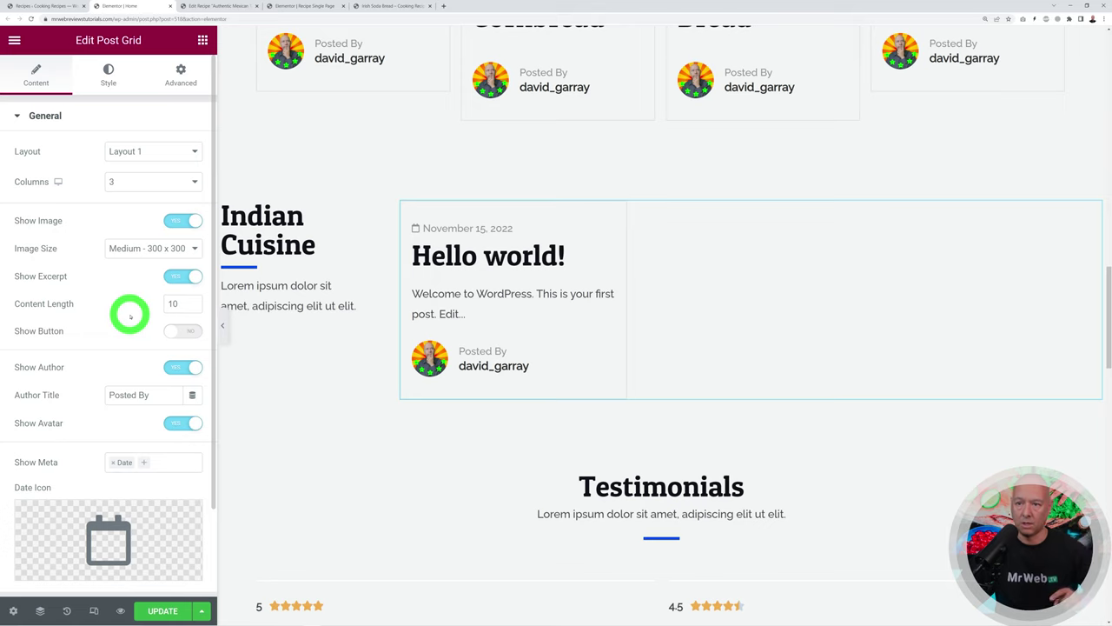
Set the new Post Grid's query source to Recipes and limit it to the Indian Cuisine category.
scroll(101, 282, "down", 2)
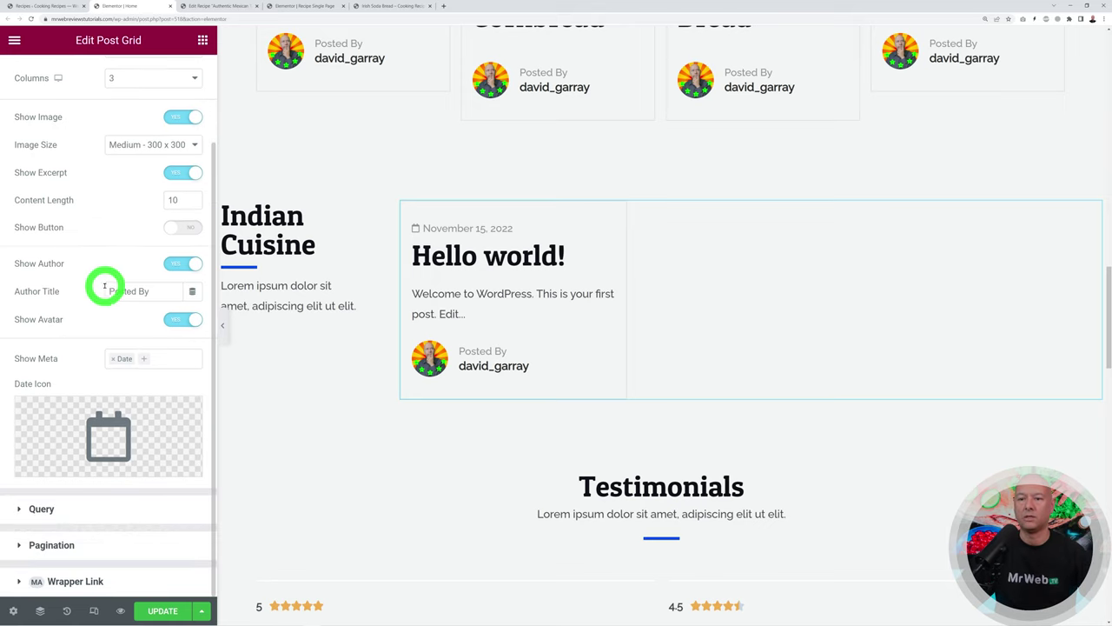
left_click(35, 504)
left_click(179, 187)
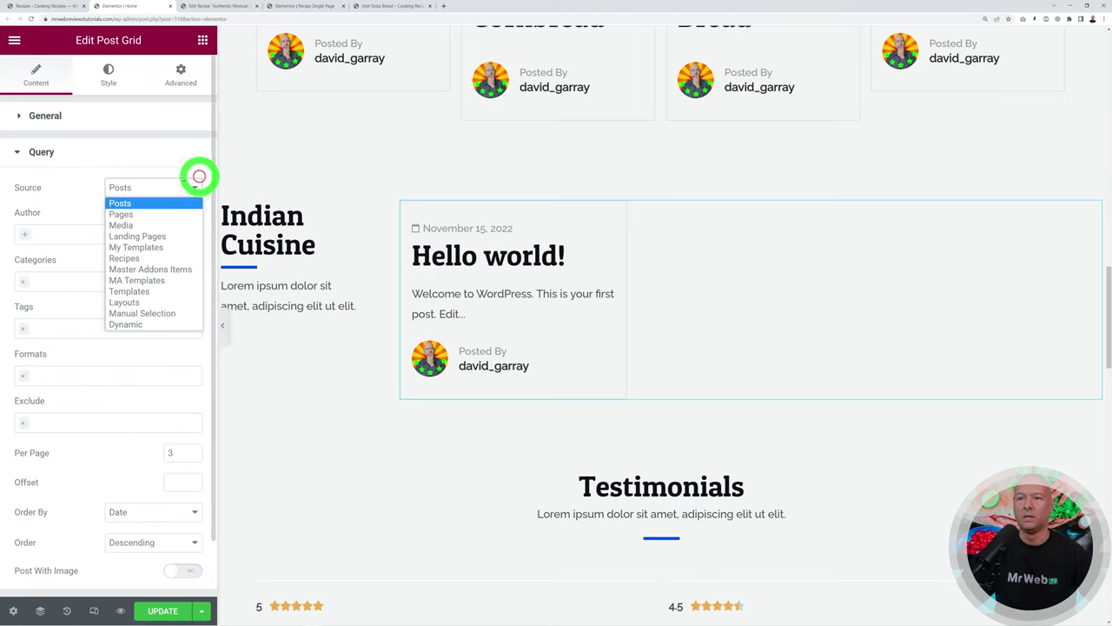
left_click(131, 258)
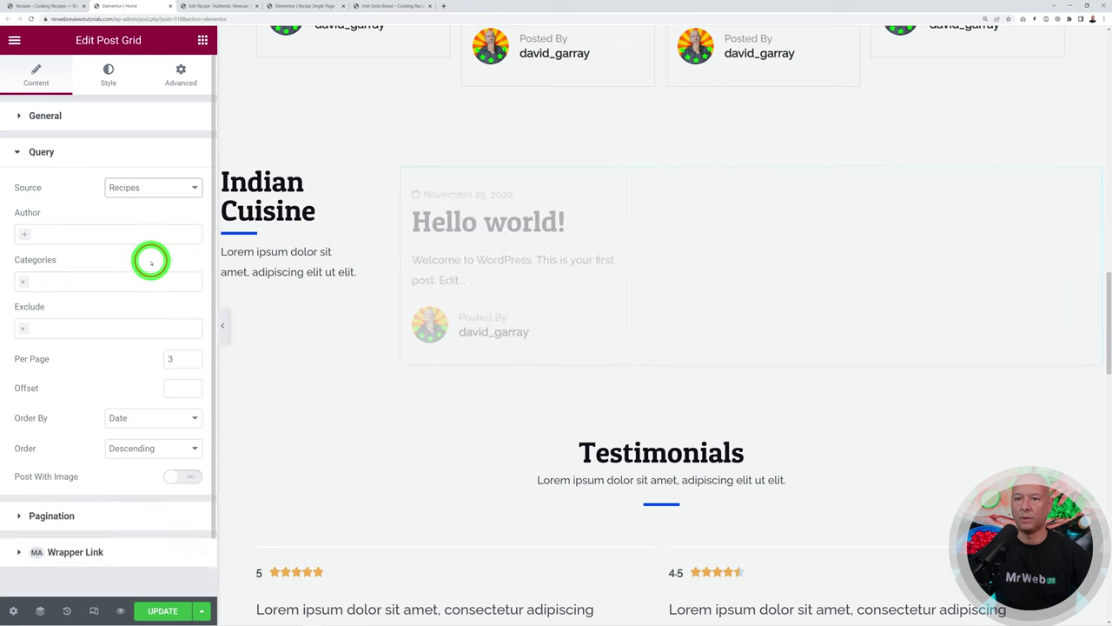
left_click(24, 282)
left_click(59, 281)
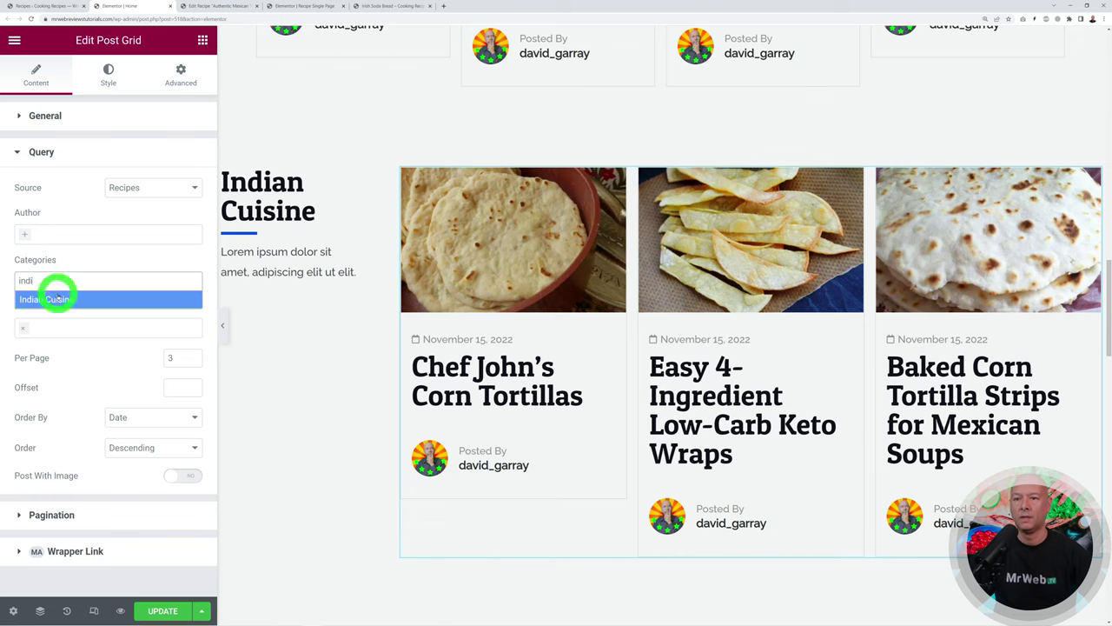
left_click(58, 298)
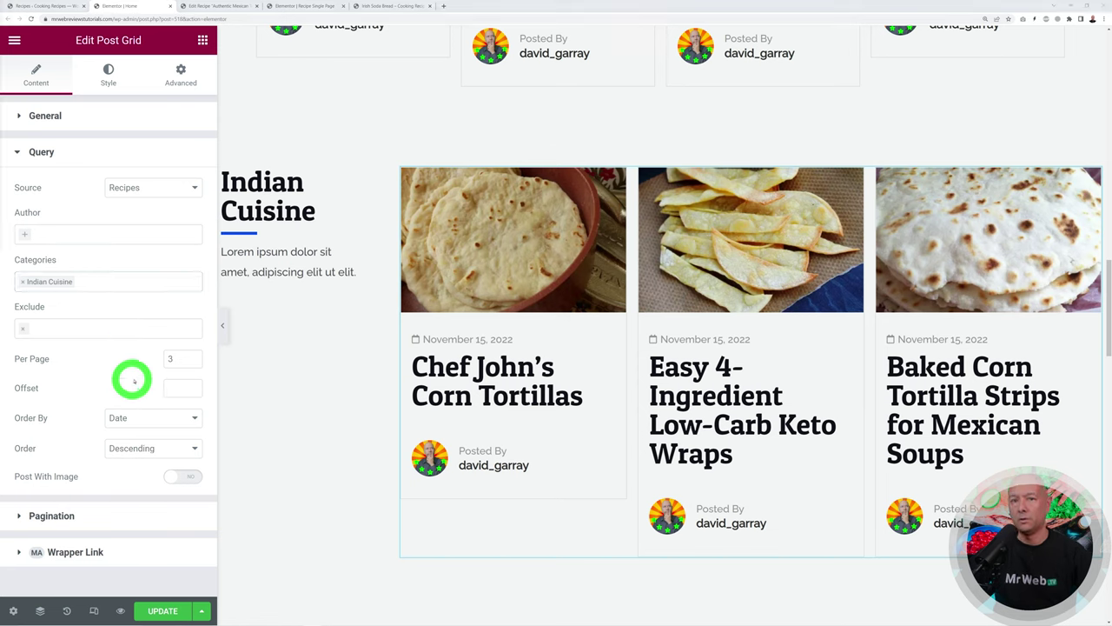
left_click(193, 418)
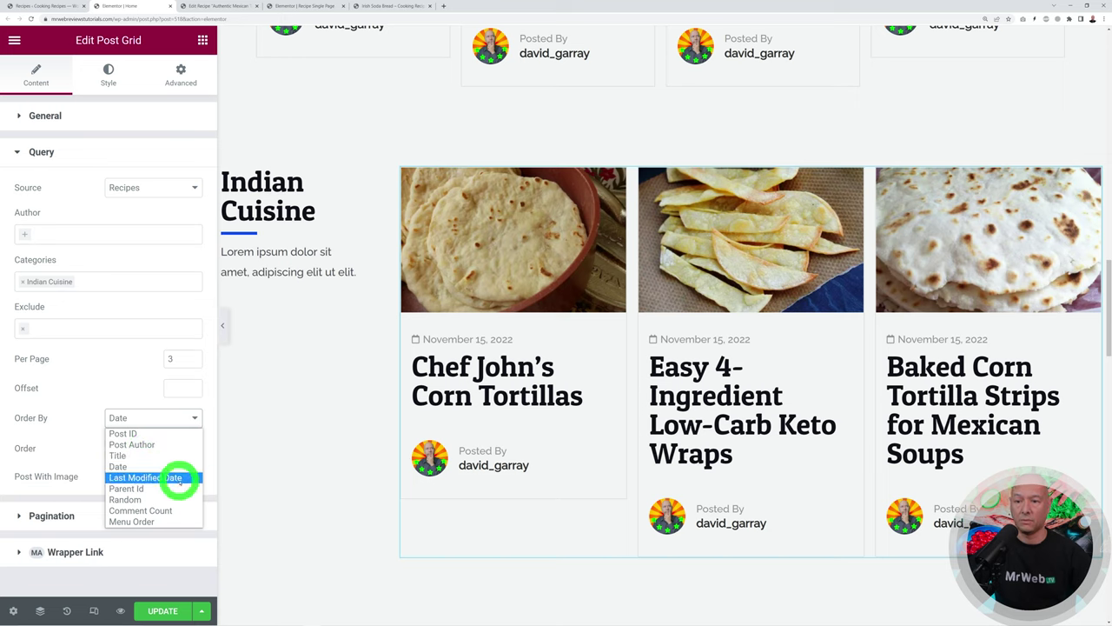
left_click(136, 375)
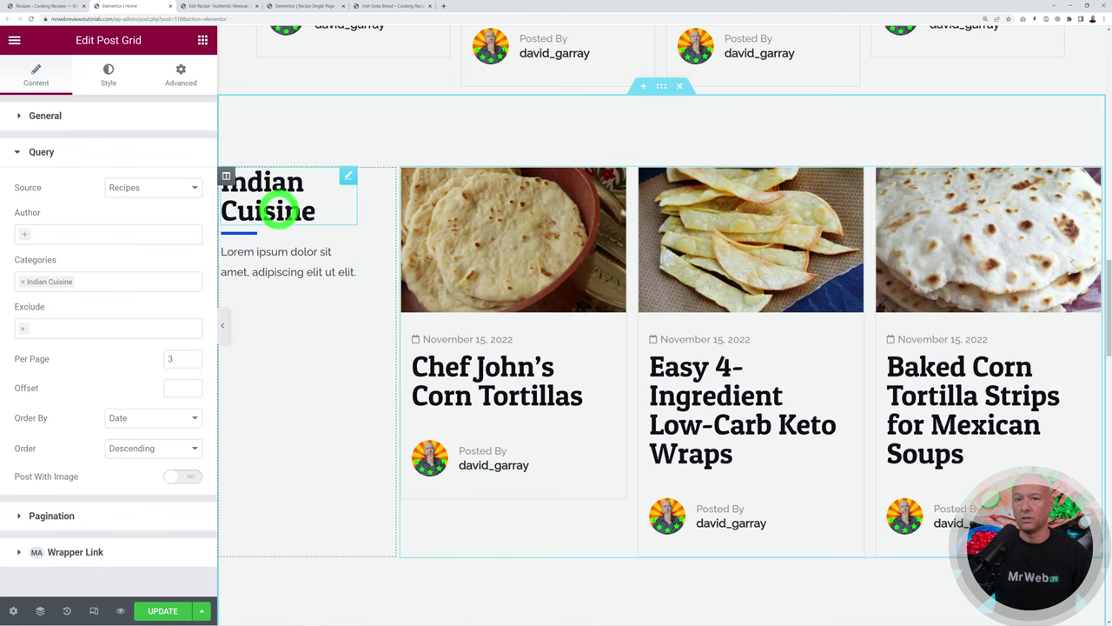
Review the main recipe grid higher on the Home page and save the page updates.
scroll(484, 402, "up", 1)
scroll(484, 401, "up", 4)
scroll(683, 269, "up", 4)
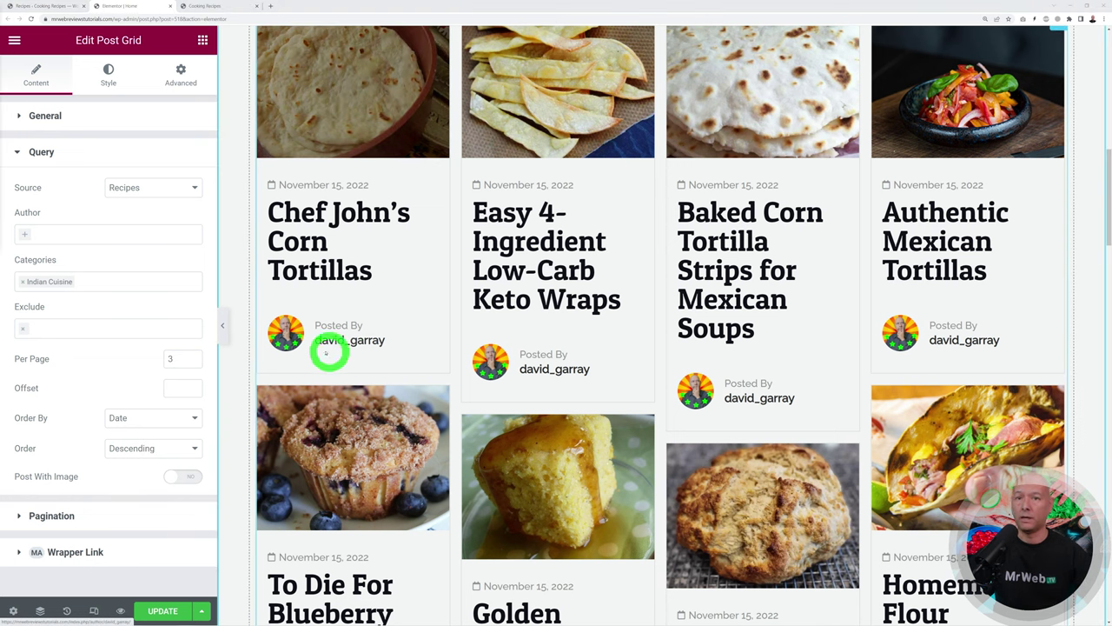
left_click(165, 610)
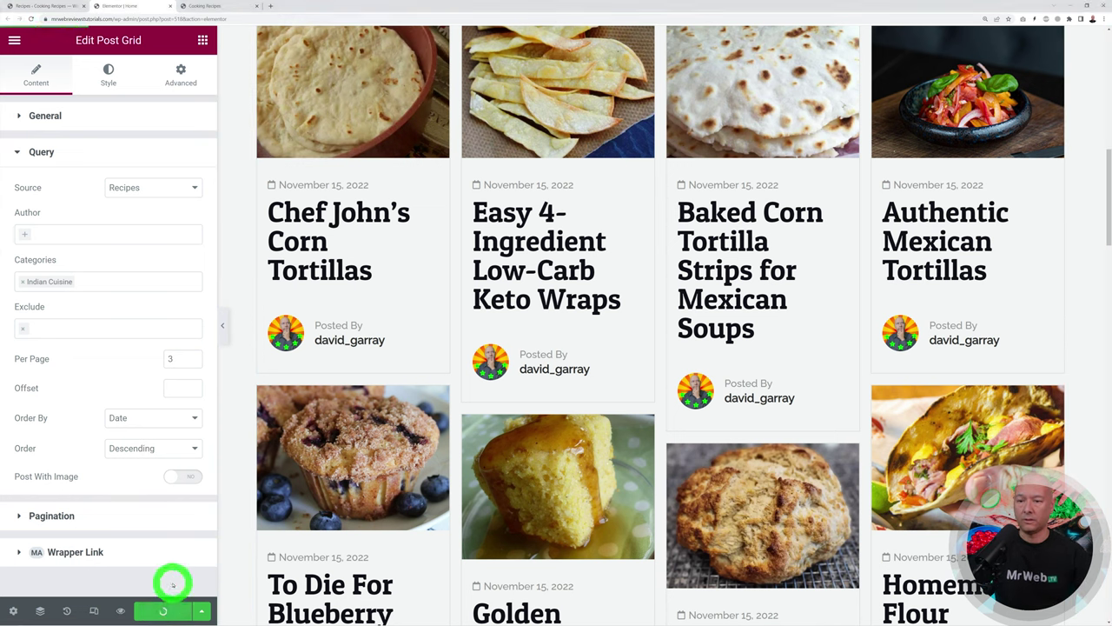
Examine the live Home page from the hero through the recipe grid, Indian Cuisine, Testimonials and Features sections.
left_click(212, 6)
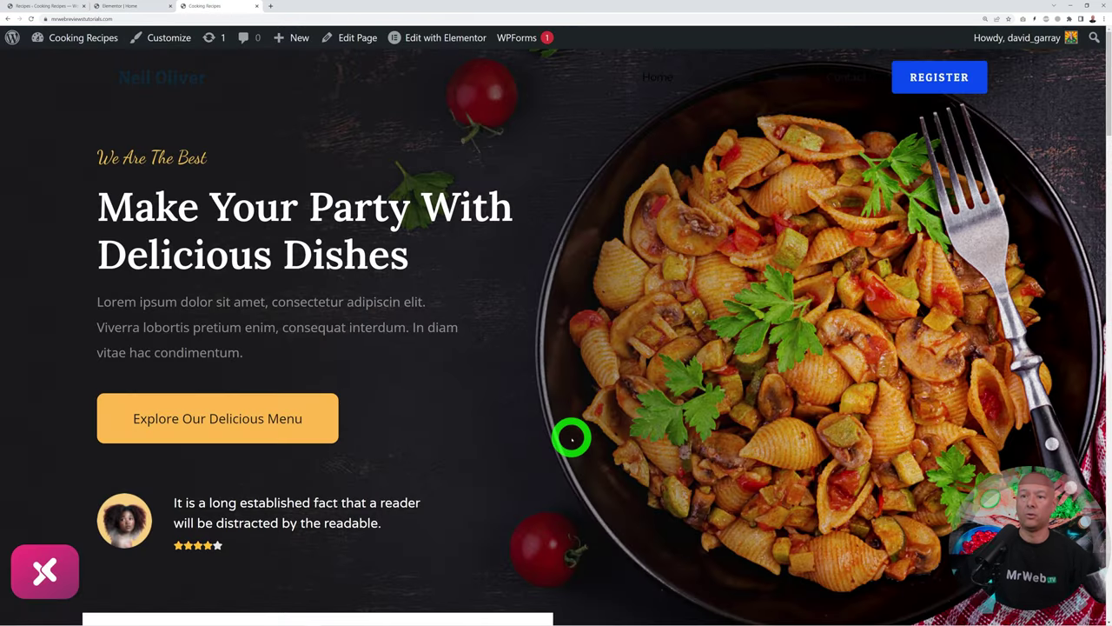
scroll(573, 383, "down", 6)
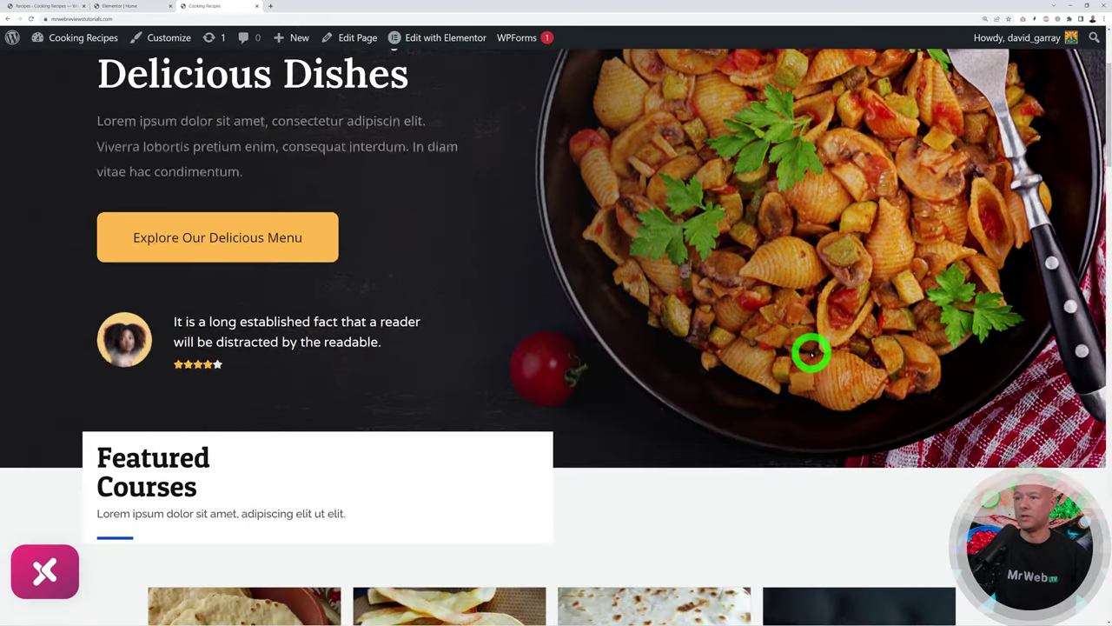
scroll(977, 345, "down", 6)
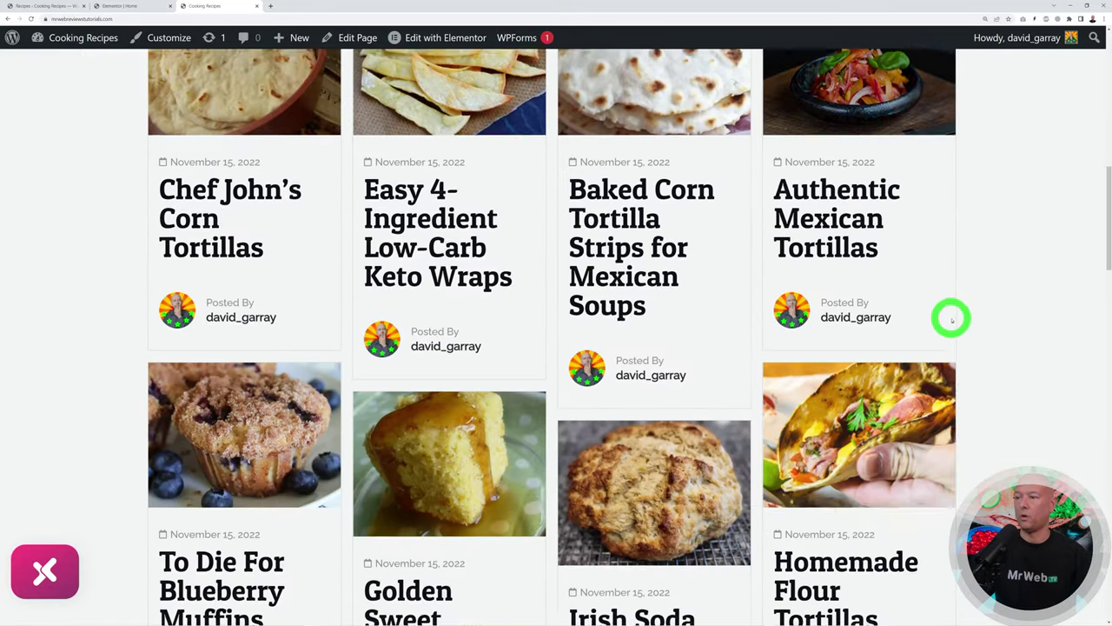
scroll(972, 365, "down", 3)
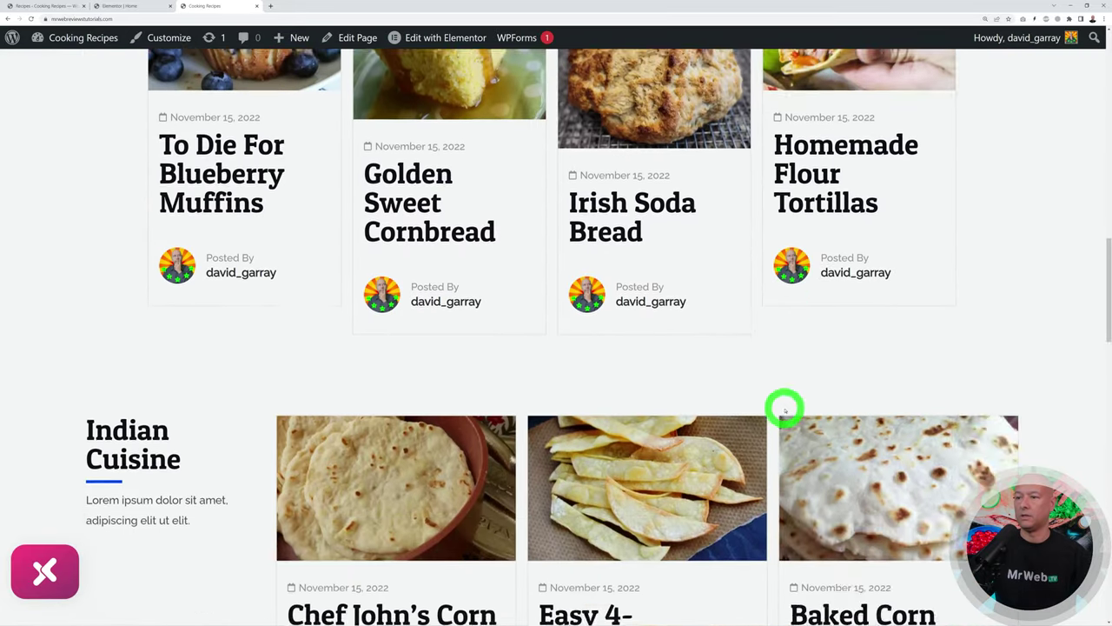
scroll(181, 341, "down", 1)
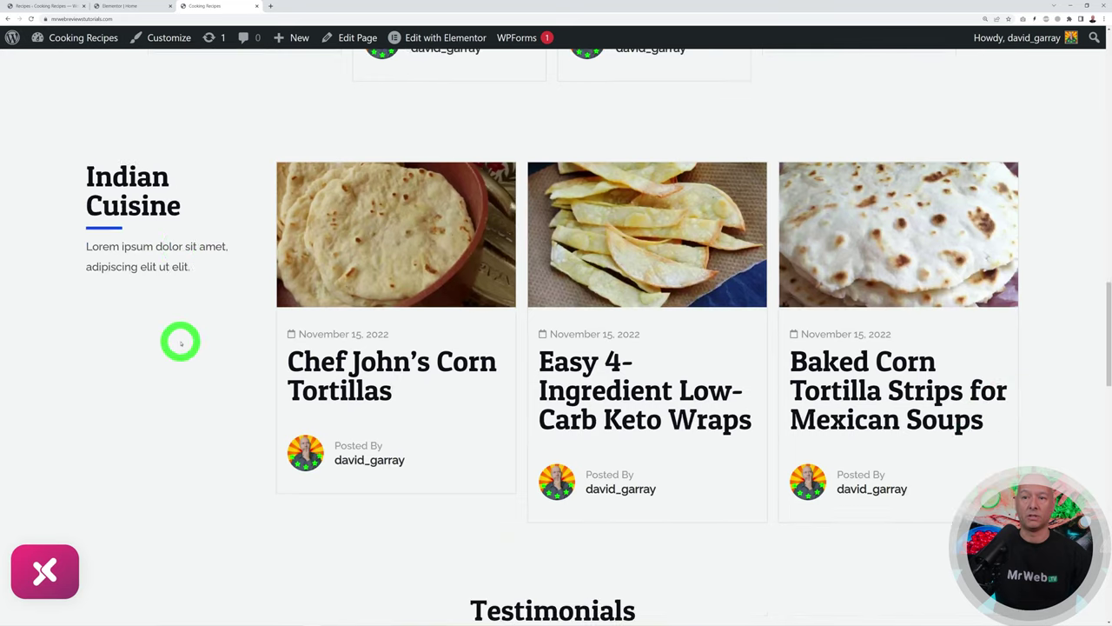
scroll(174, 336, "down", 4)
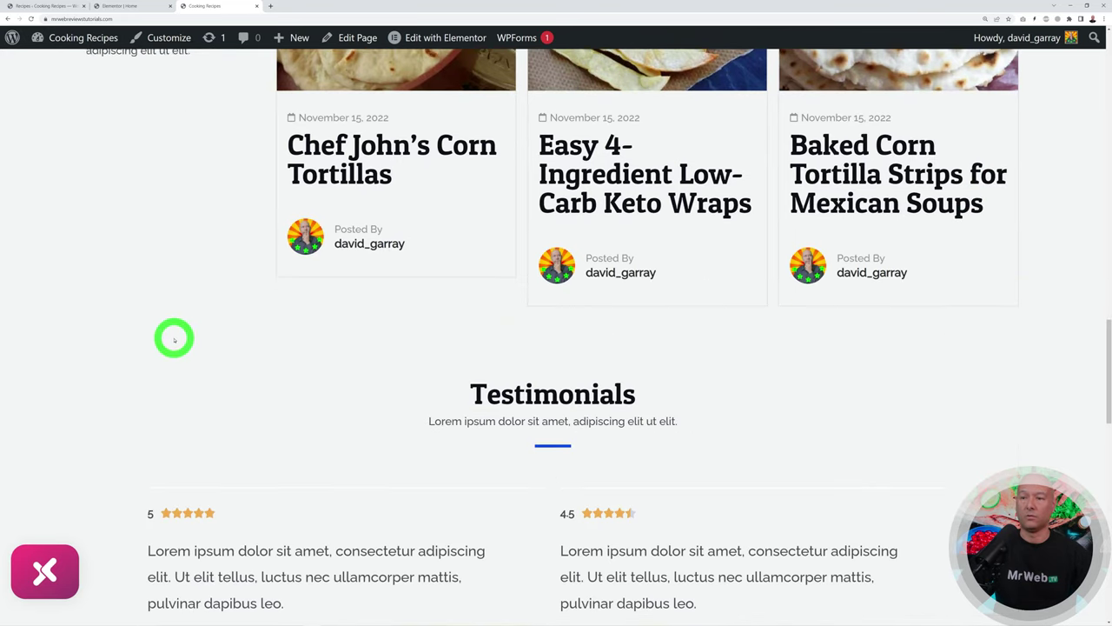
scroll(765, 348, "down", 10)
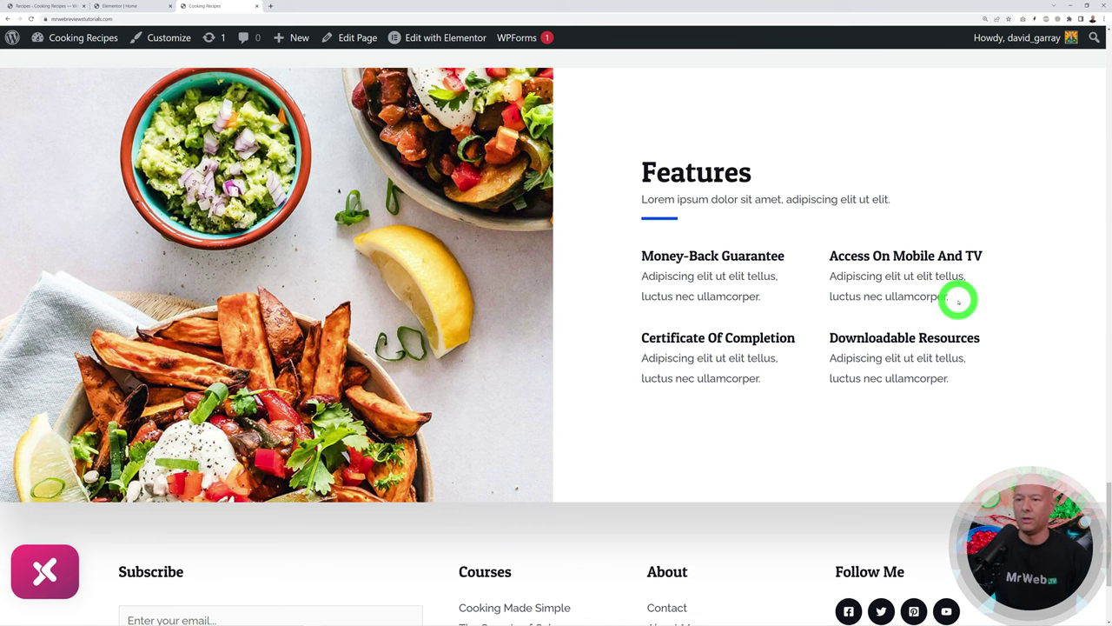
scroll(982, 315, "up", 15)
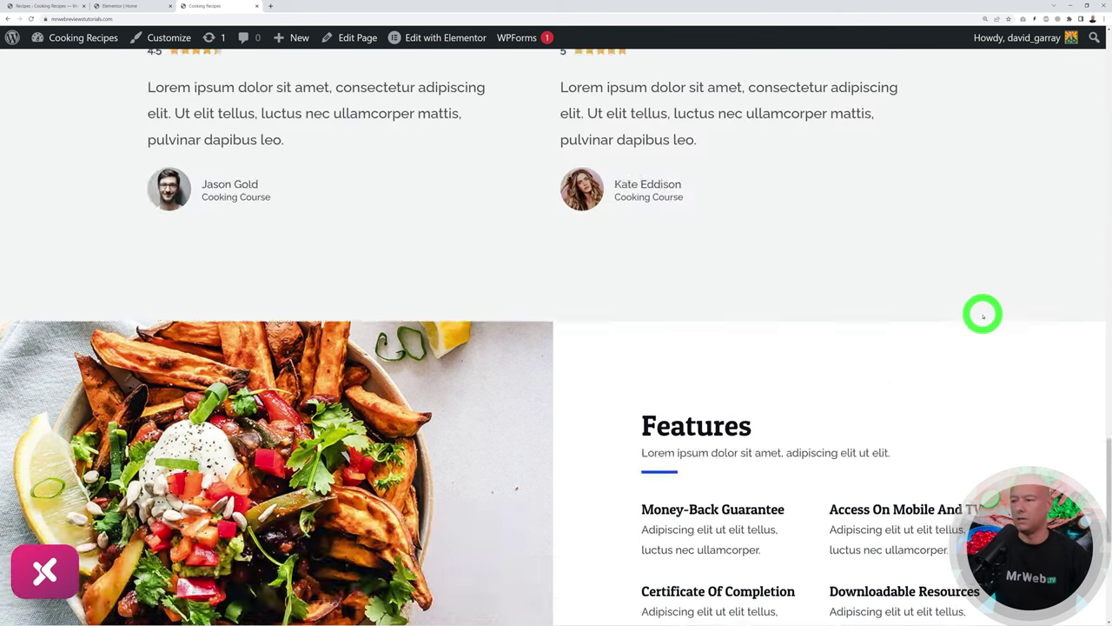
scroll(983, 315, "up", 10)
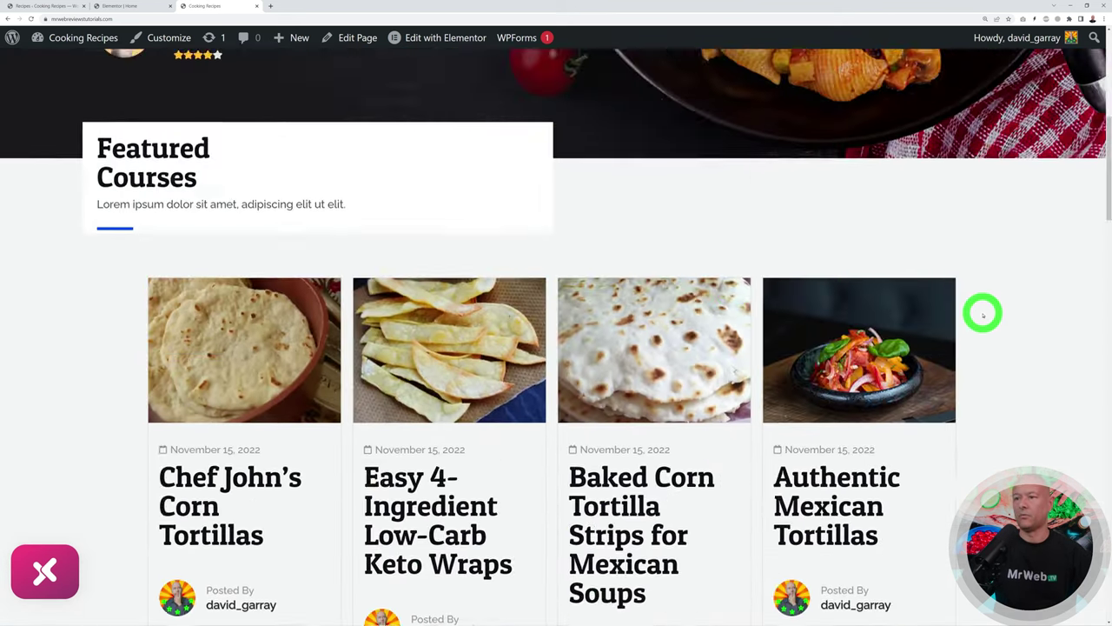
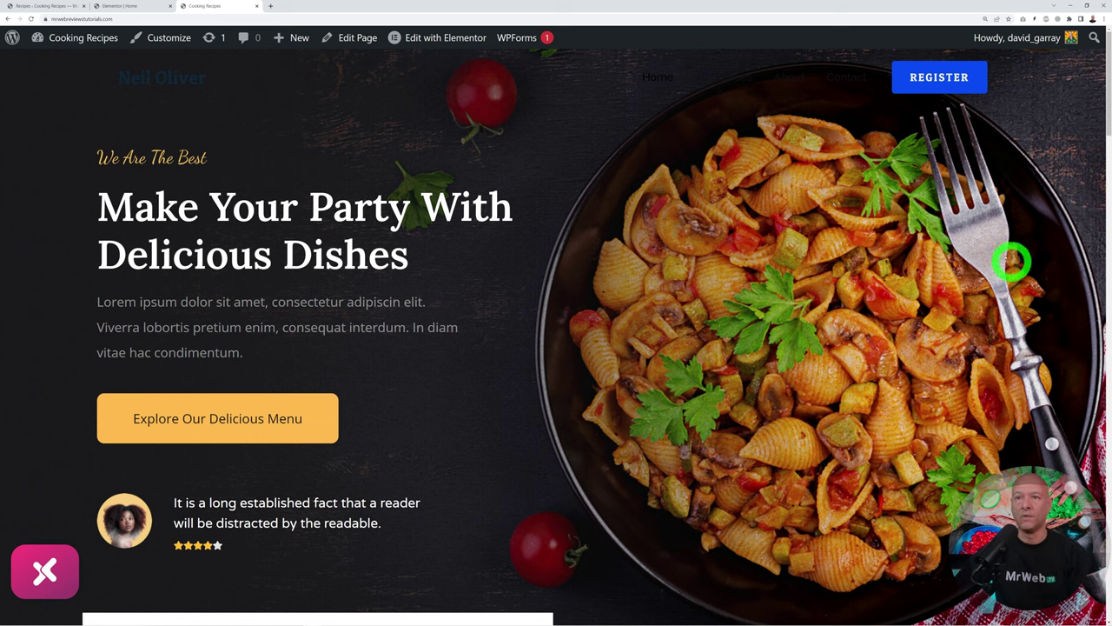
Search the WordPress plugin directory for WP Users, then install and activate WP User Frontend.
left_click(30, 9)
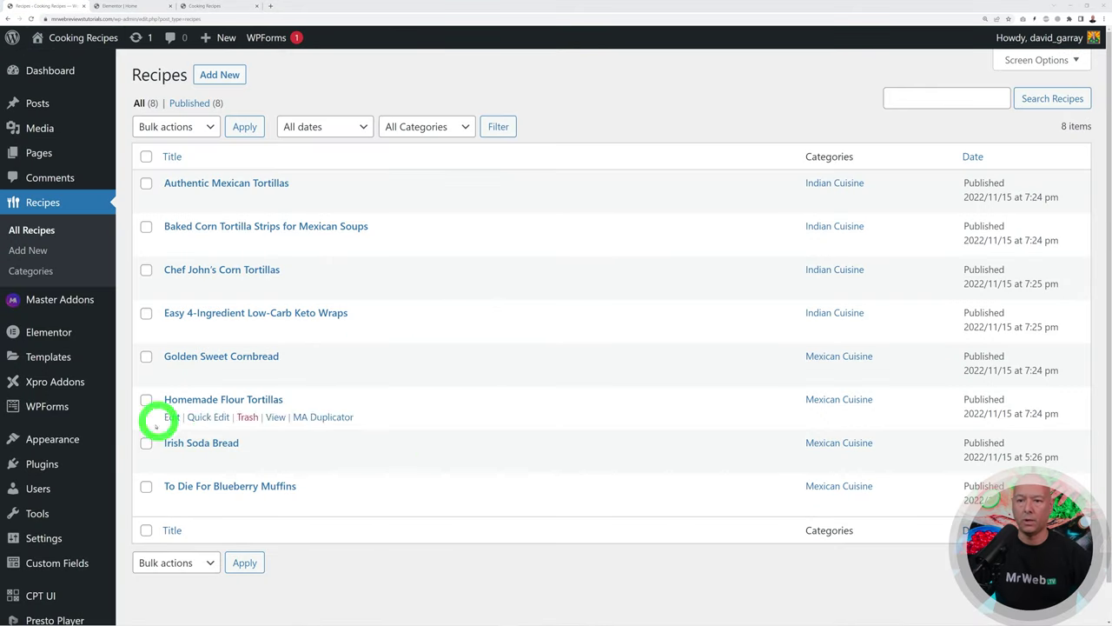
mouse_move(41, 464)
left_click(141, 486)
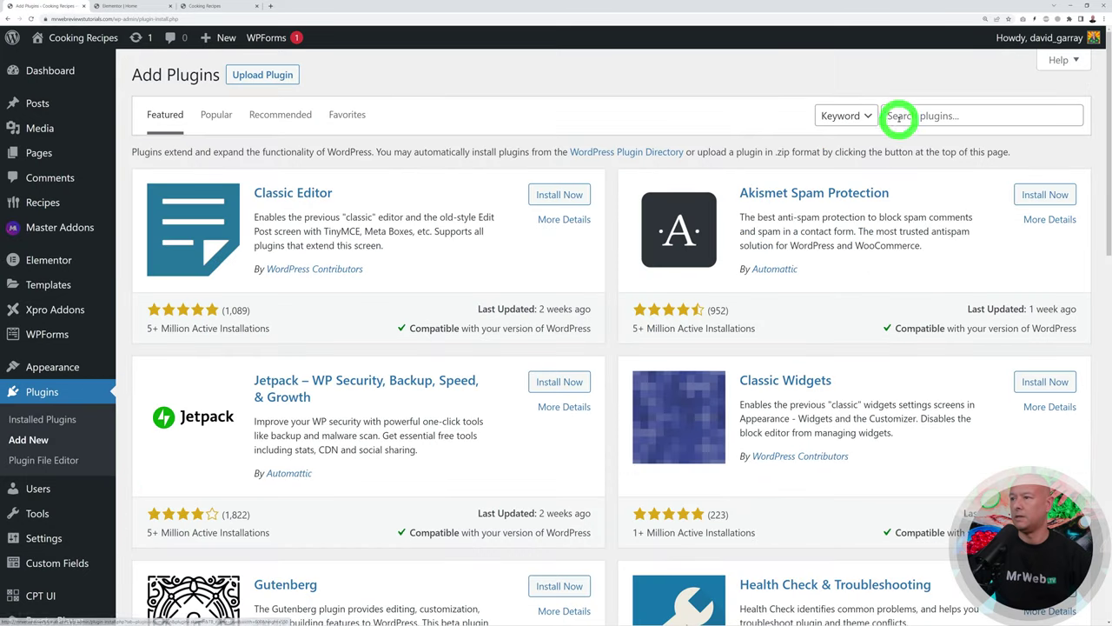
left_click(899, 119)
type("WP Users")
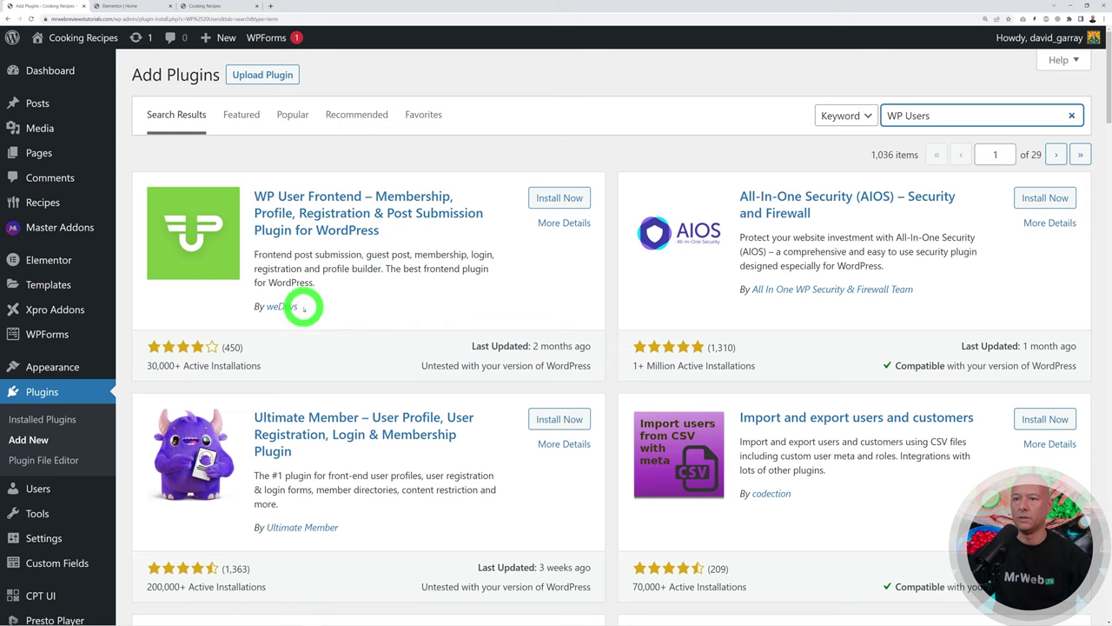
left_click(561, 199)
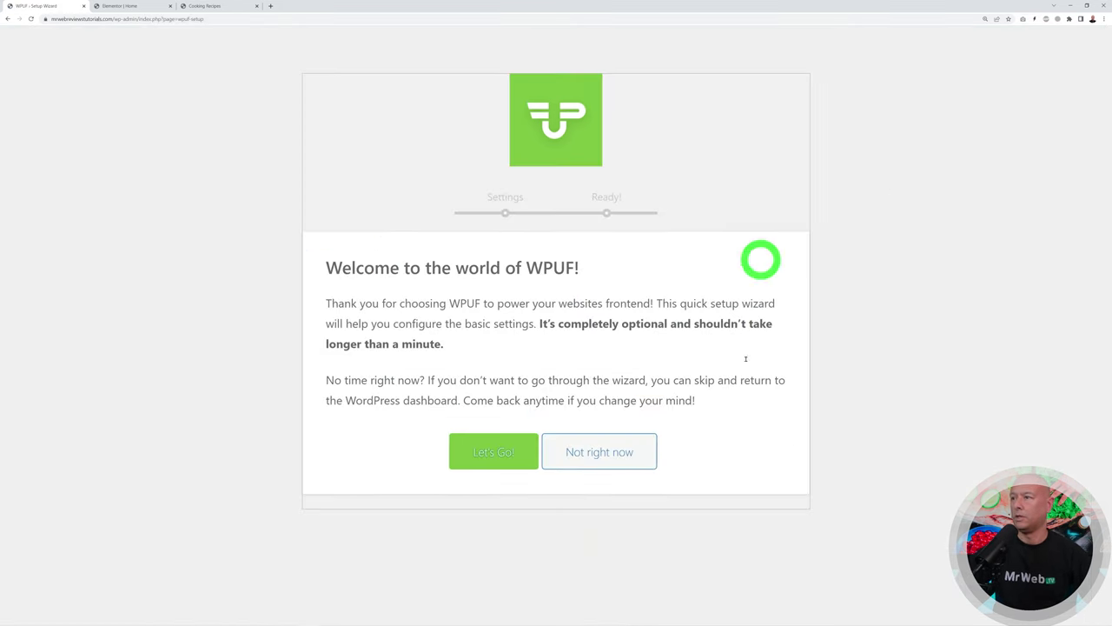
Skip the WP User Frontend setup wizard and dismiss its diagnostics, version and Advanced Custom Fields notices.
left_click(622, 463)
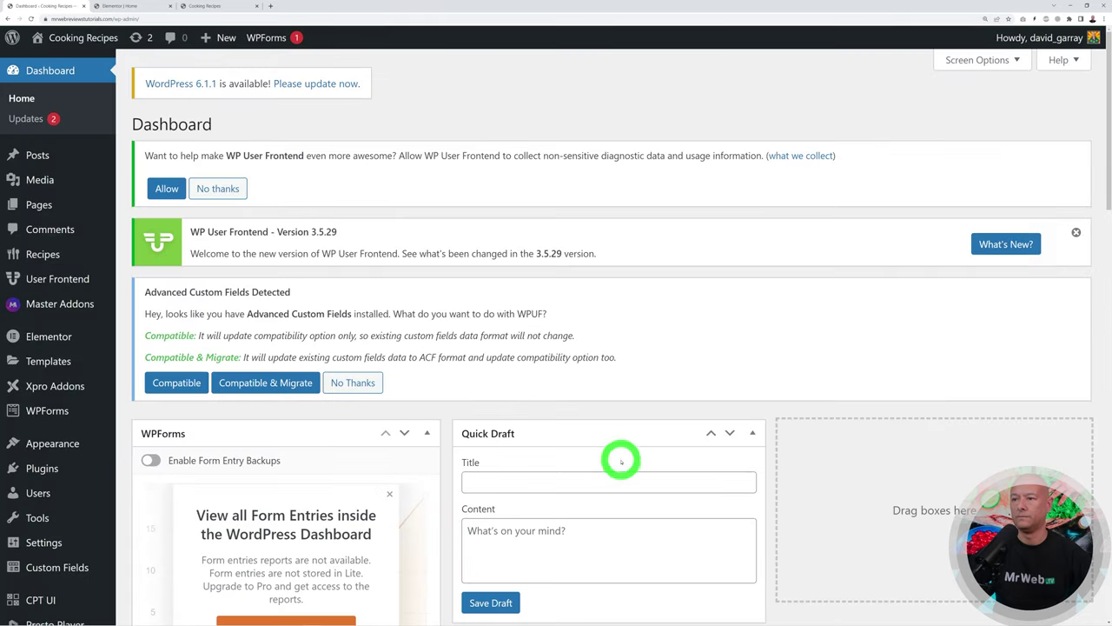
left_click(218, 188)
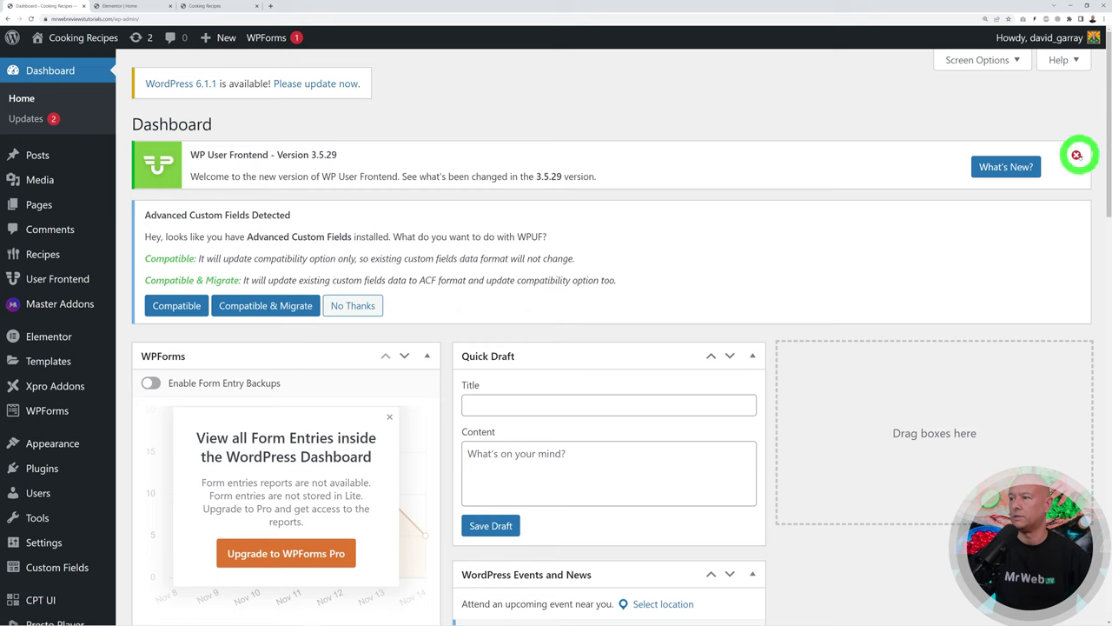
left_click(1076, 151)
left_click(361, 243)
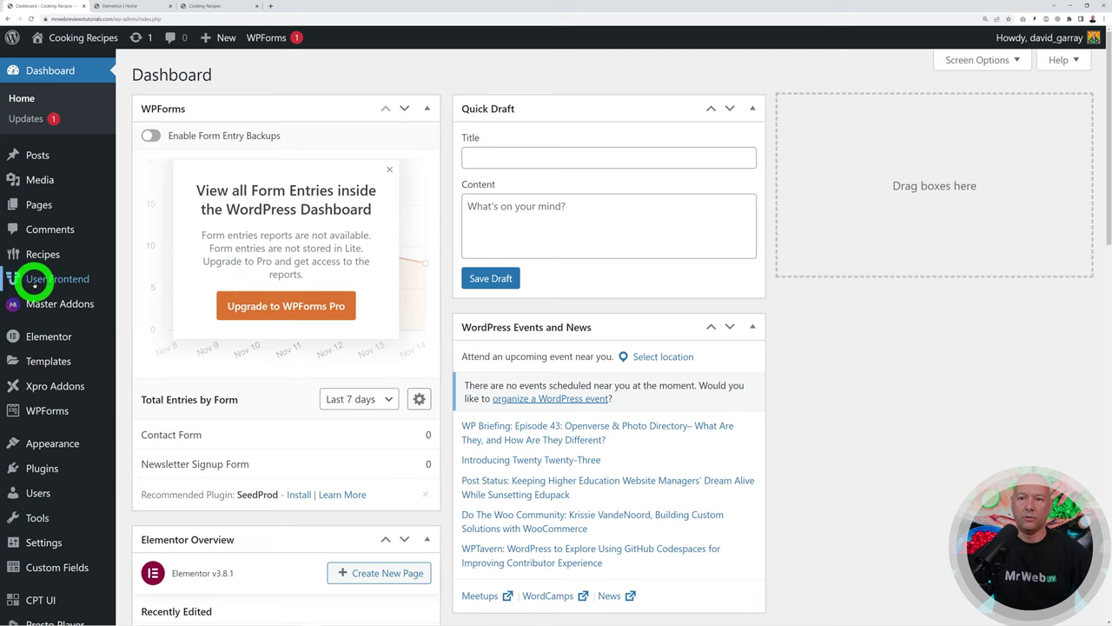
Create an empty post form in User Frontend and add a Post Title field to it.
mouse_move(34, 285)
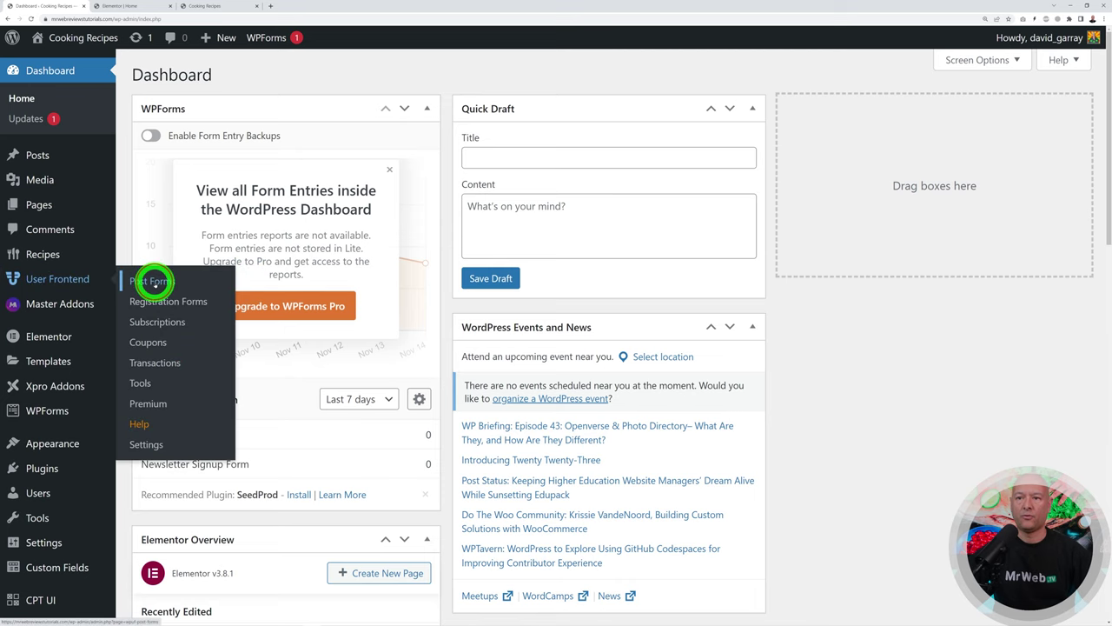
left_click(155, 283)
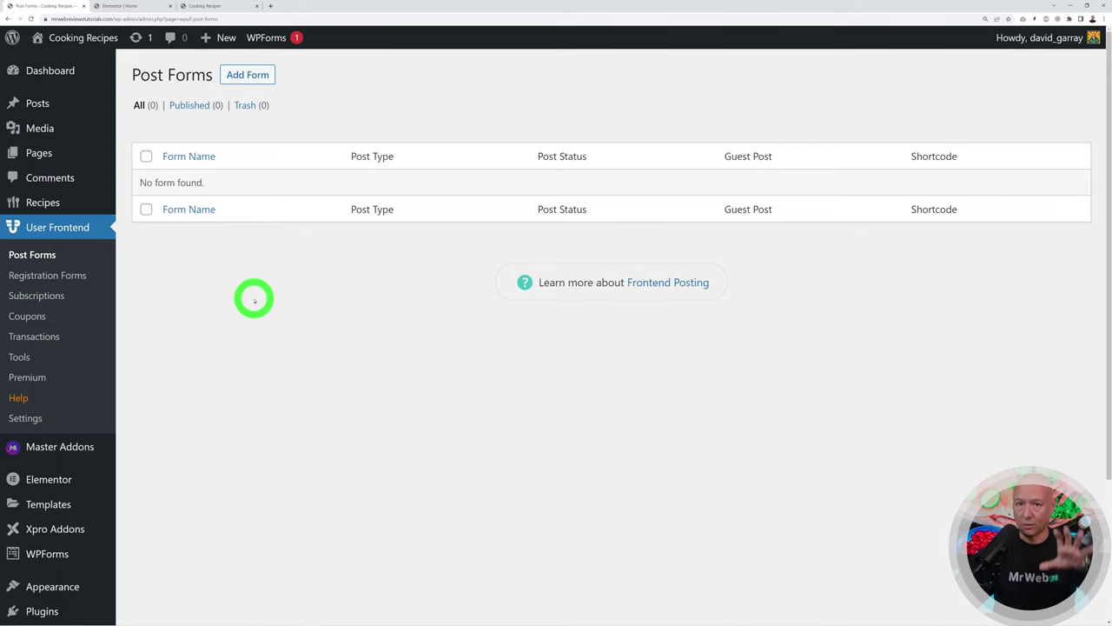
left_click(252, 75)
mouse_move(360, 259)
left_click(322, 241)
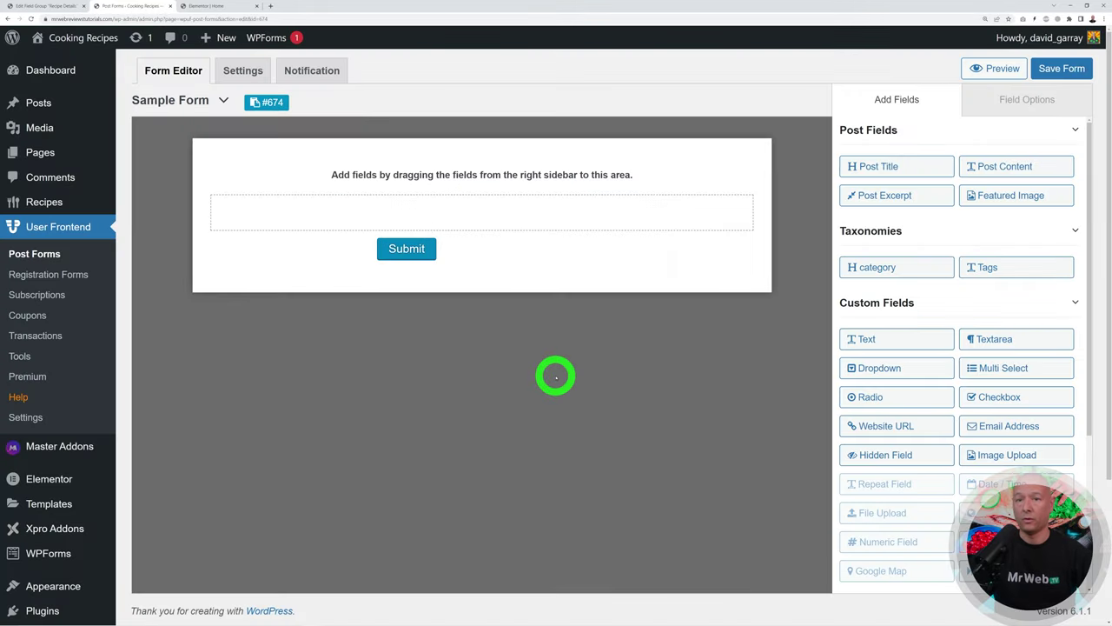
left_click(912, 167)
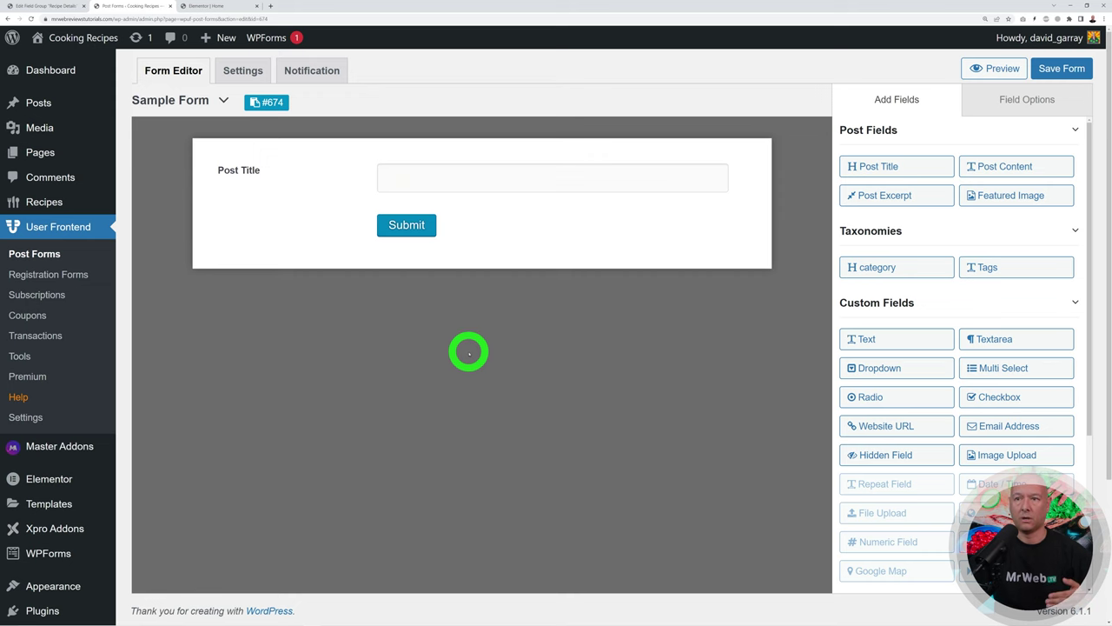
Look up the Short Description field's name in the Recipe Details field group and add a Textarea field to the post form.
left_click(60, 6)
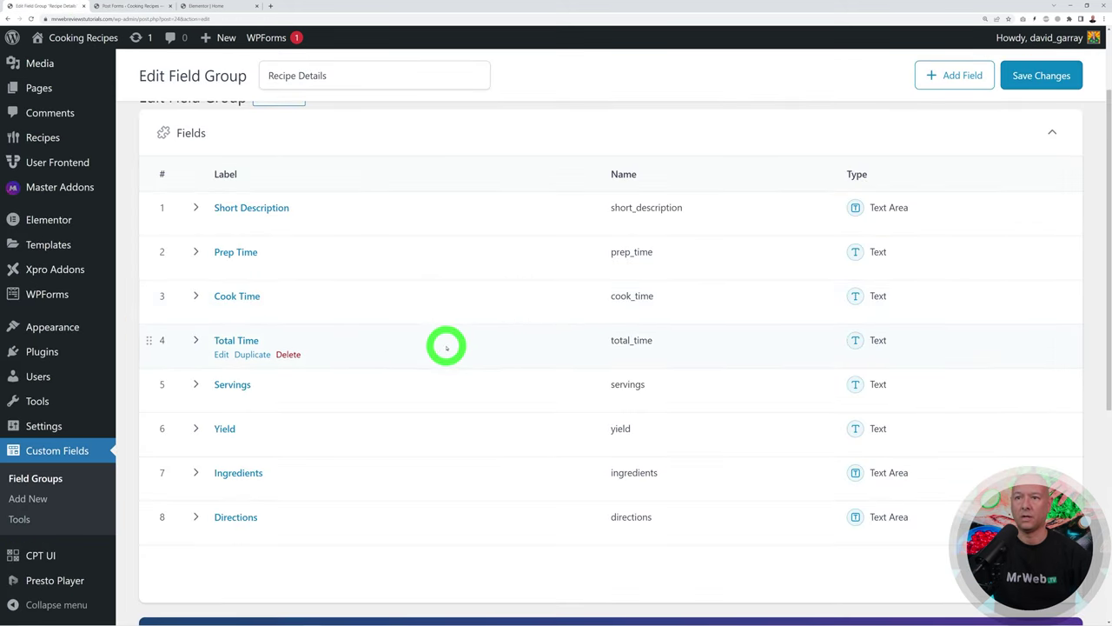
scroll(447, 347, "up", 1)
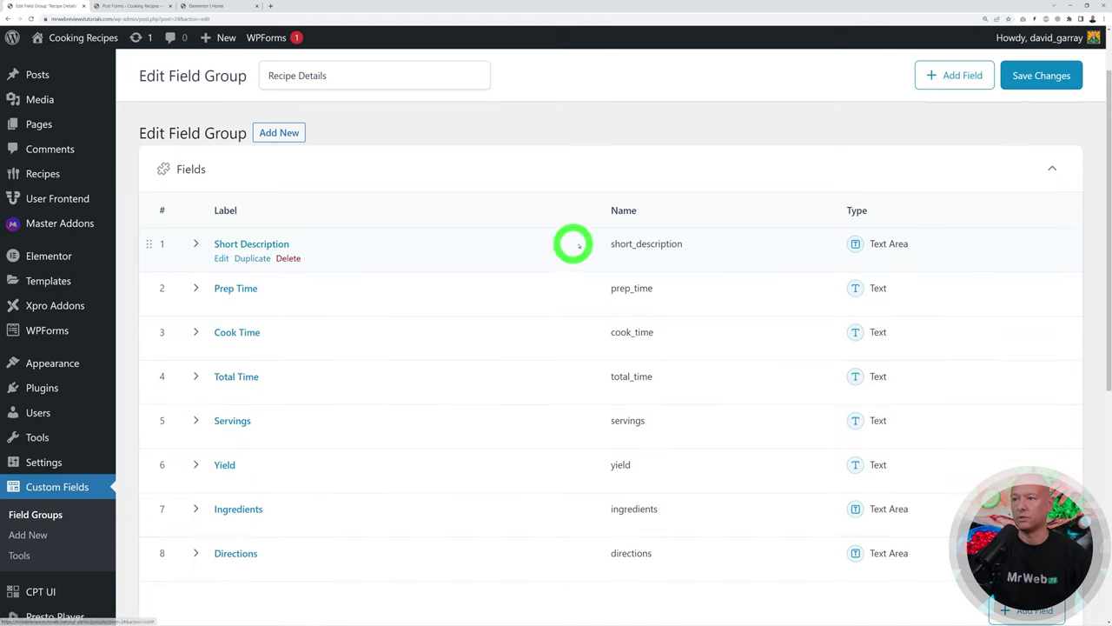
mouse_move(686, 244)
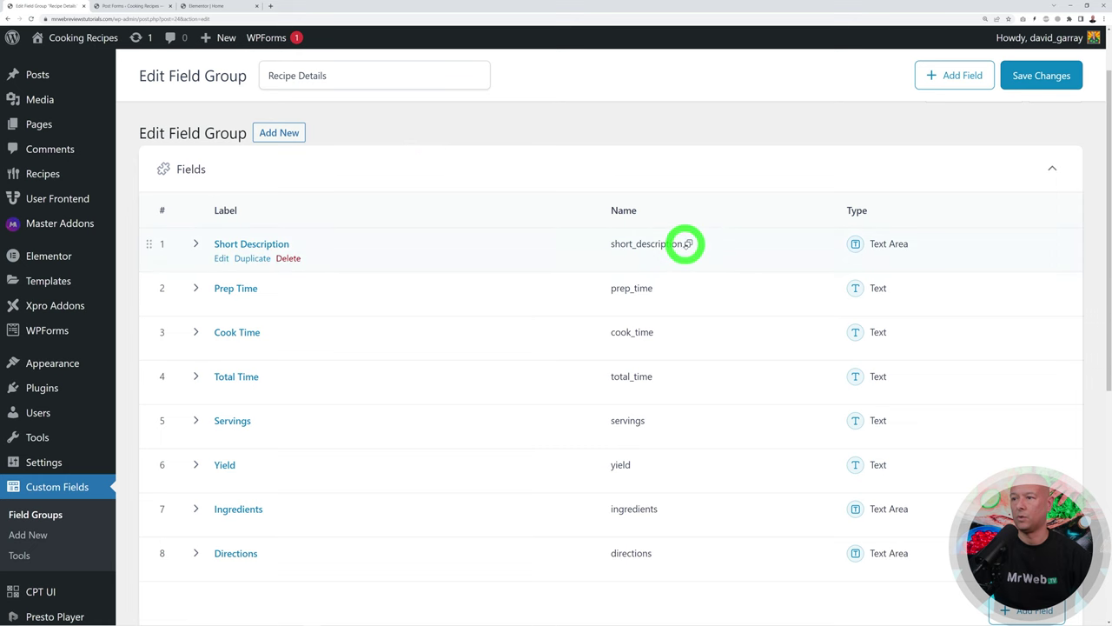
left_click(129, 7)
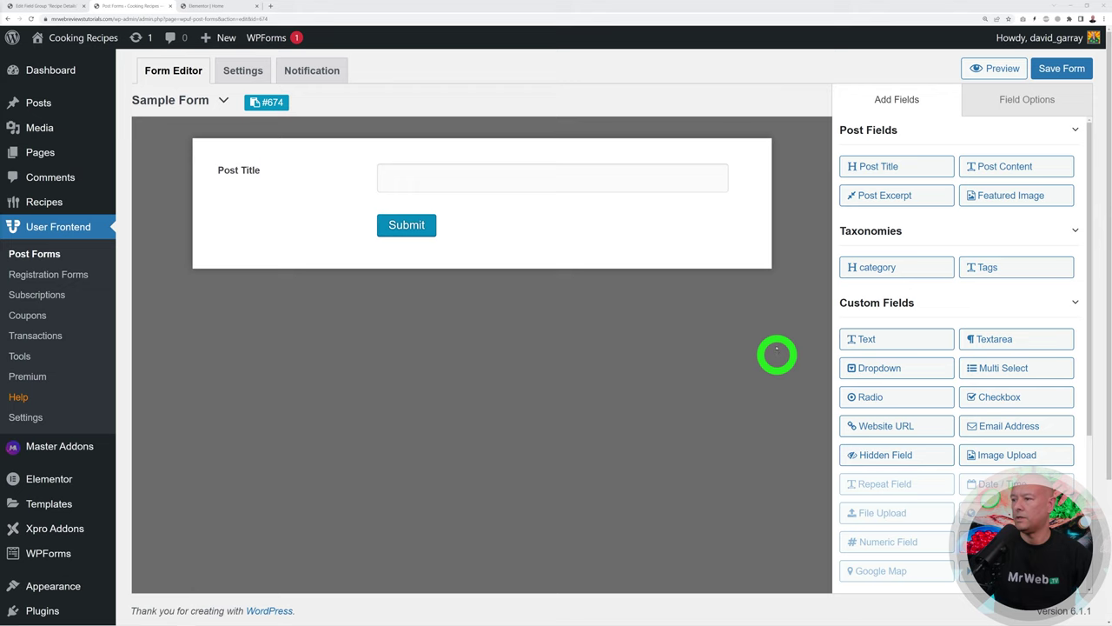
left_click(997, 338)
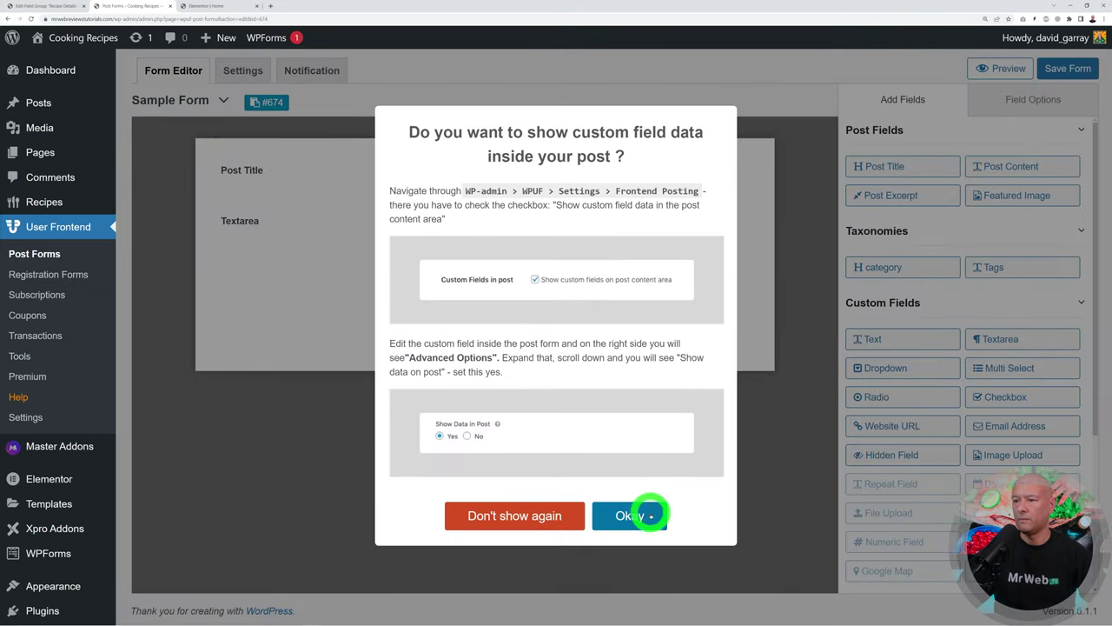
left_click(643, 514)
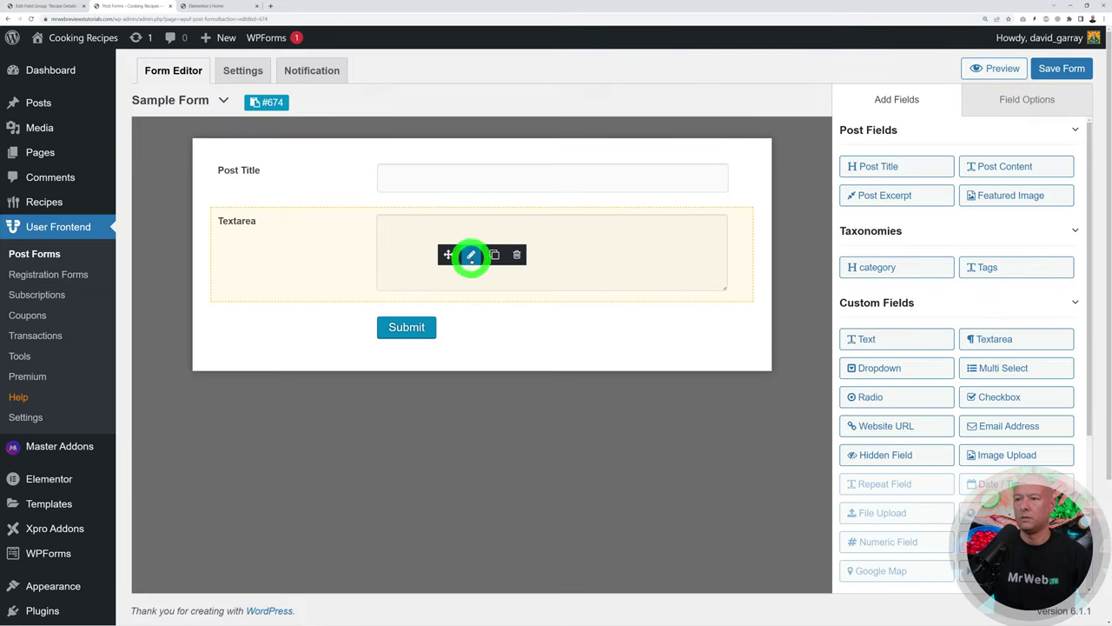
Set the new Textarea's meta key to short_description and its label to Short Description.
left_click(471, 253)
left_click_drag(908, 230, 826, 232)
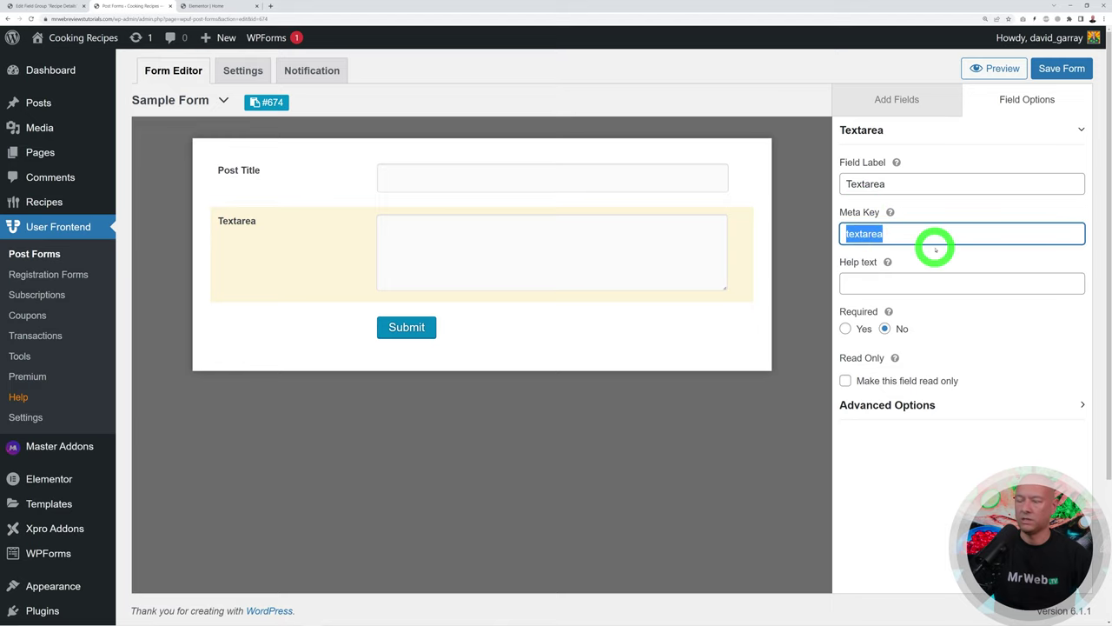
type("short_description")
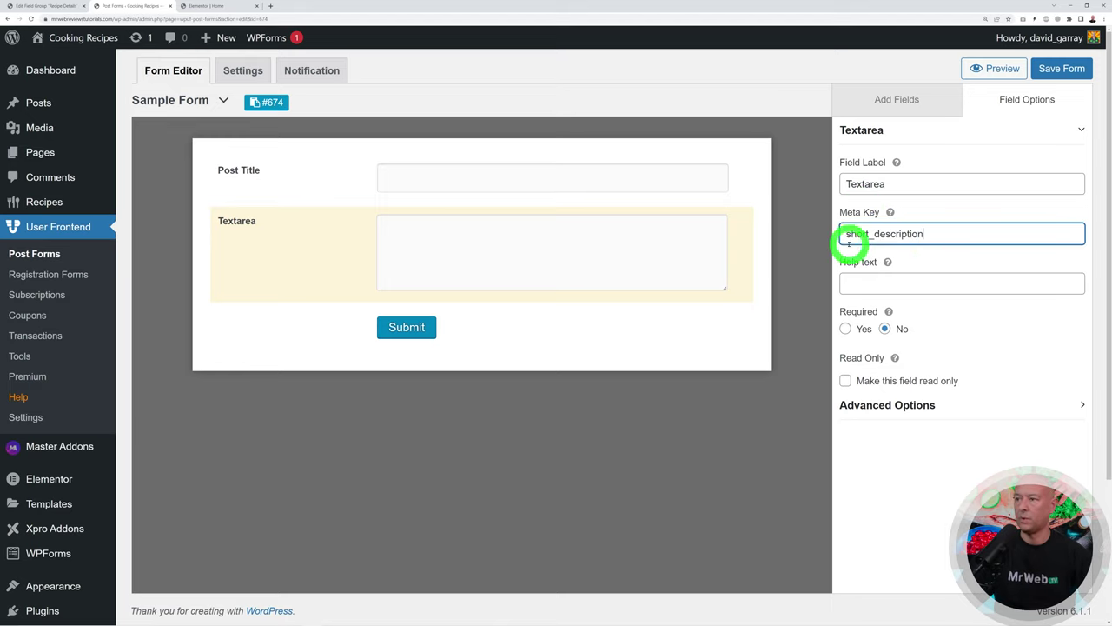
double_click(913, 187)
type("Short Descri")
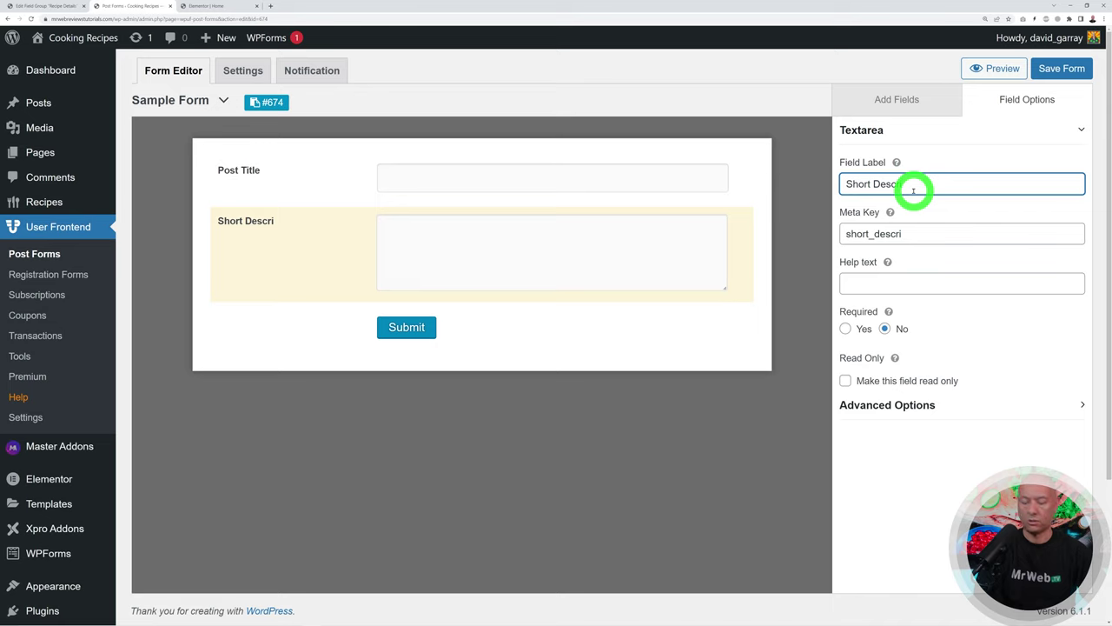
left_click(733, 552)
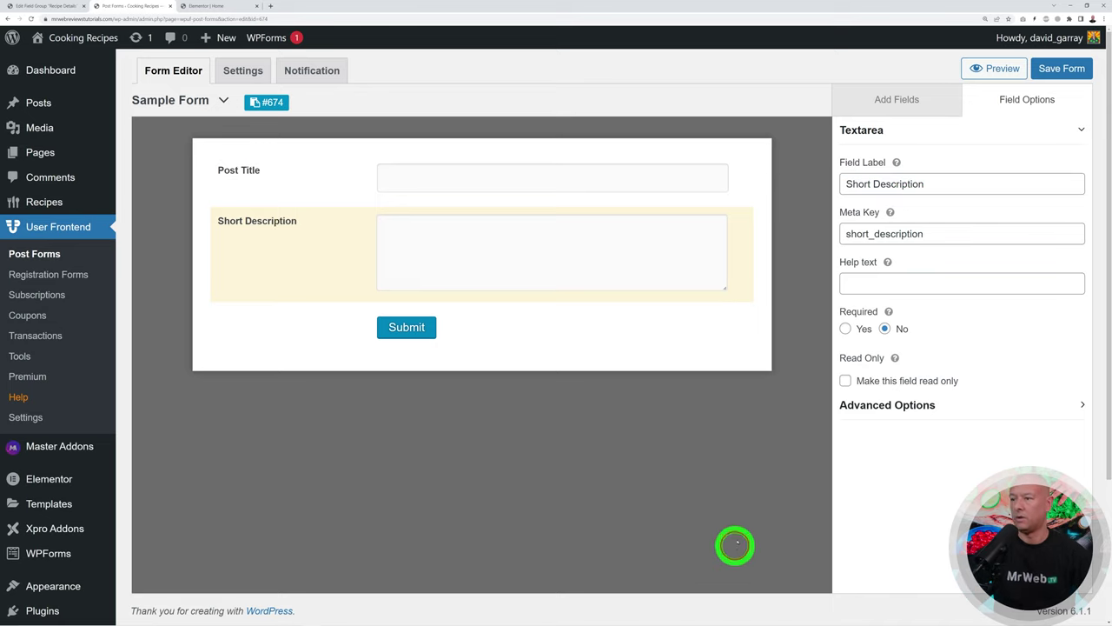
mouse_move(444, 269)
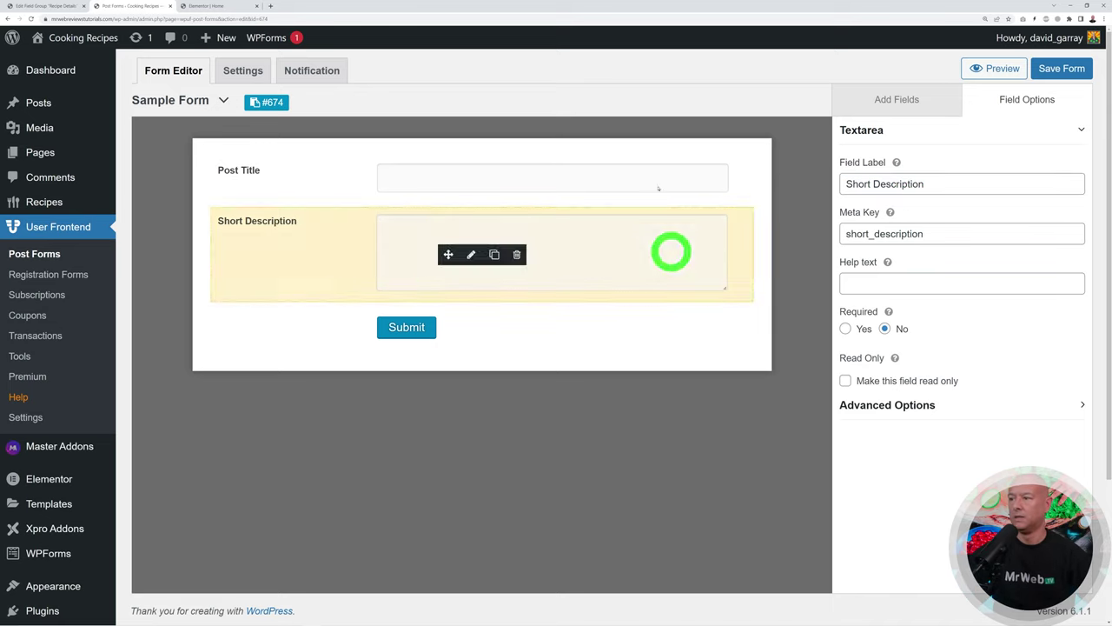
Look up the Prep Time field's name in the Recipe Details group and add a Text field below Short Description.
left_click(54, 7)
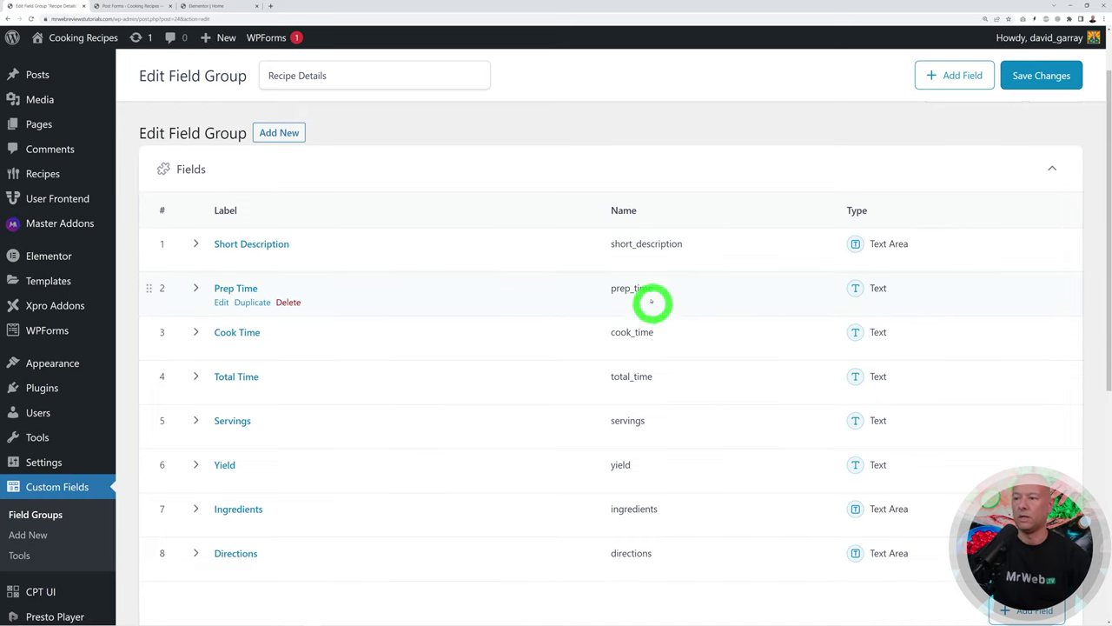
left_click(145, 7)
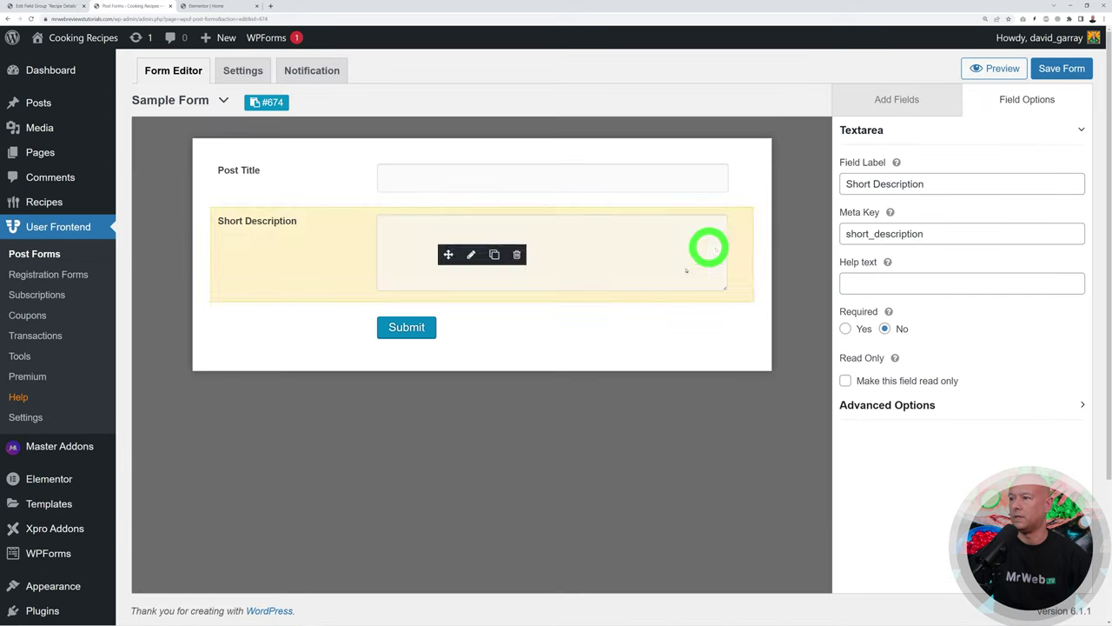
left_click(895, 99)
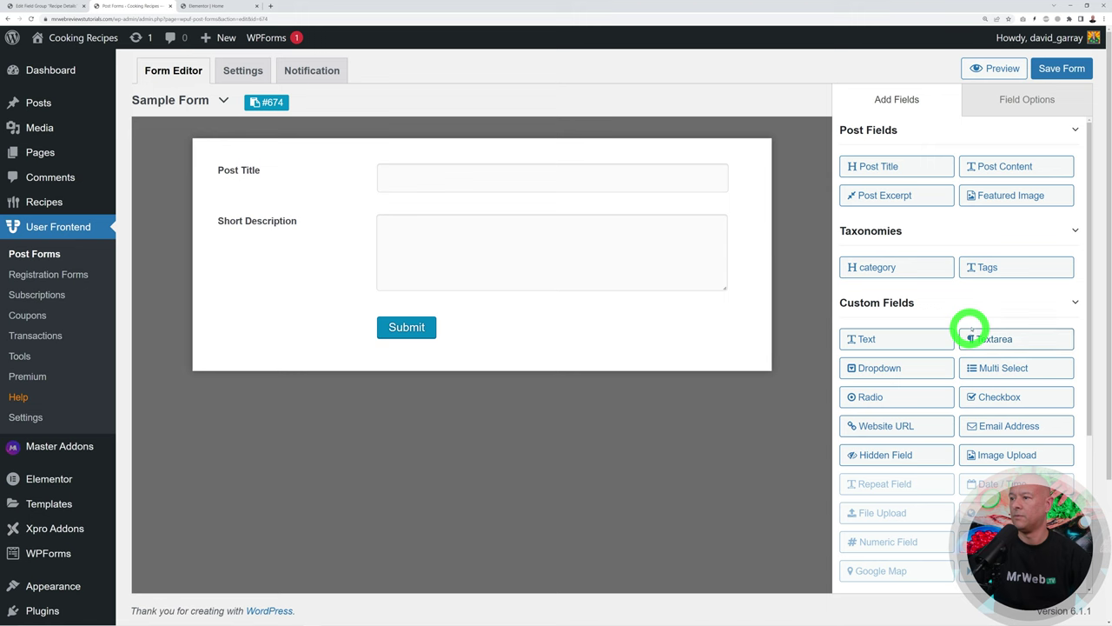
left_click(917, 338)
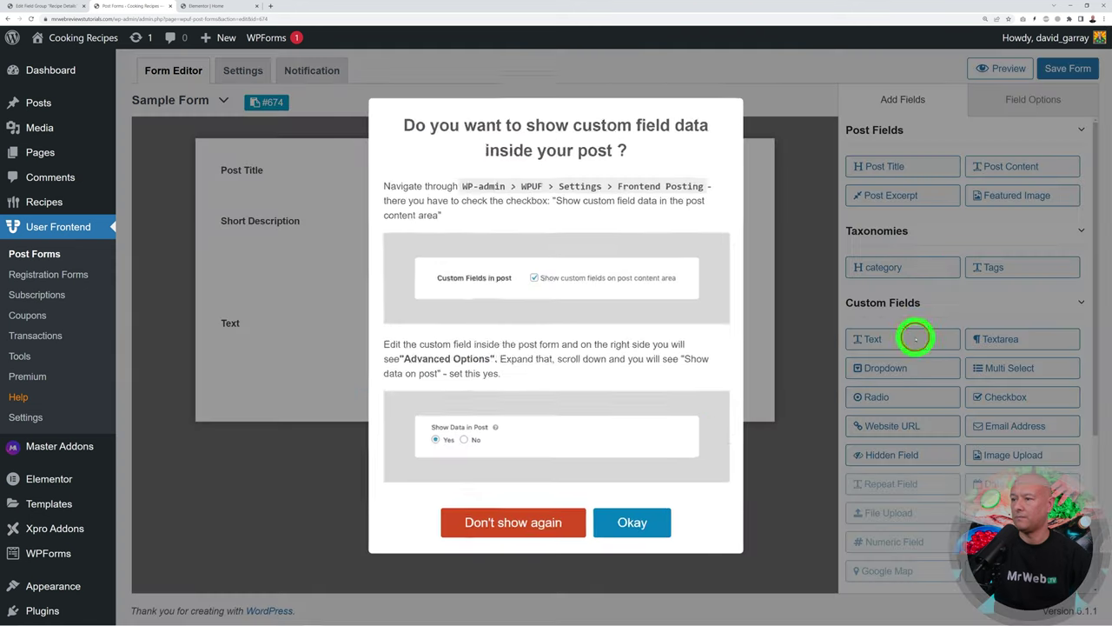
left_click(628, 515)
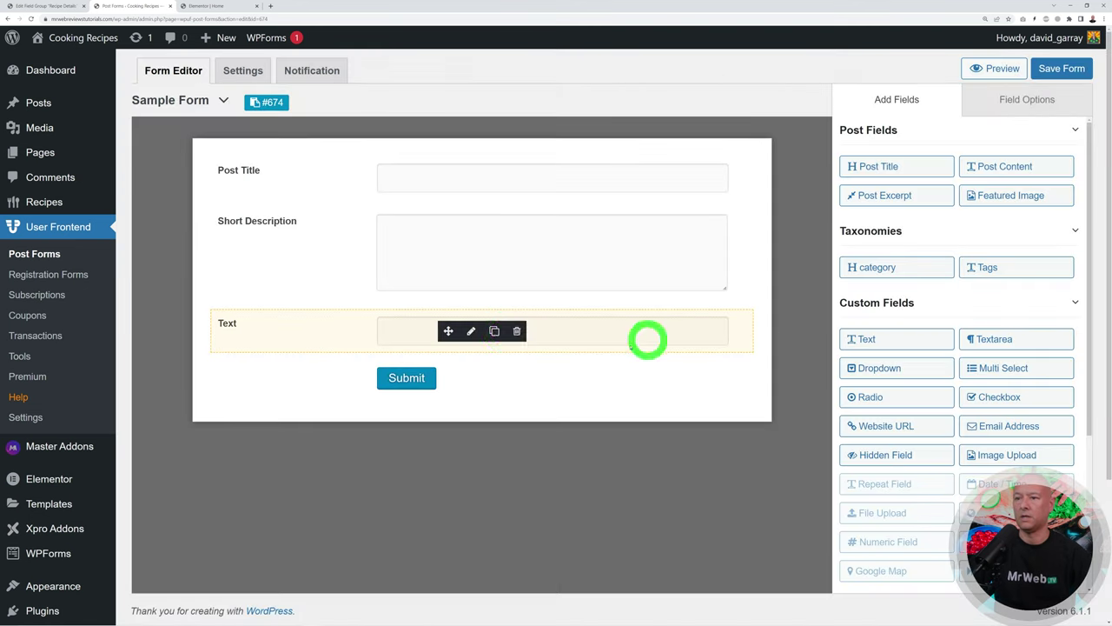
Enter the meta key prep_time for the new Text field and label it Preparation Time.
left_click(471, 331)
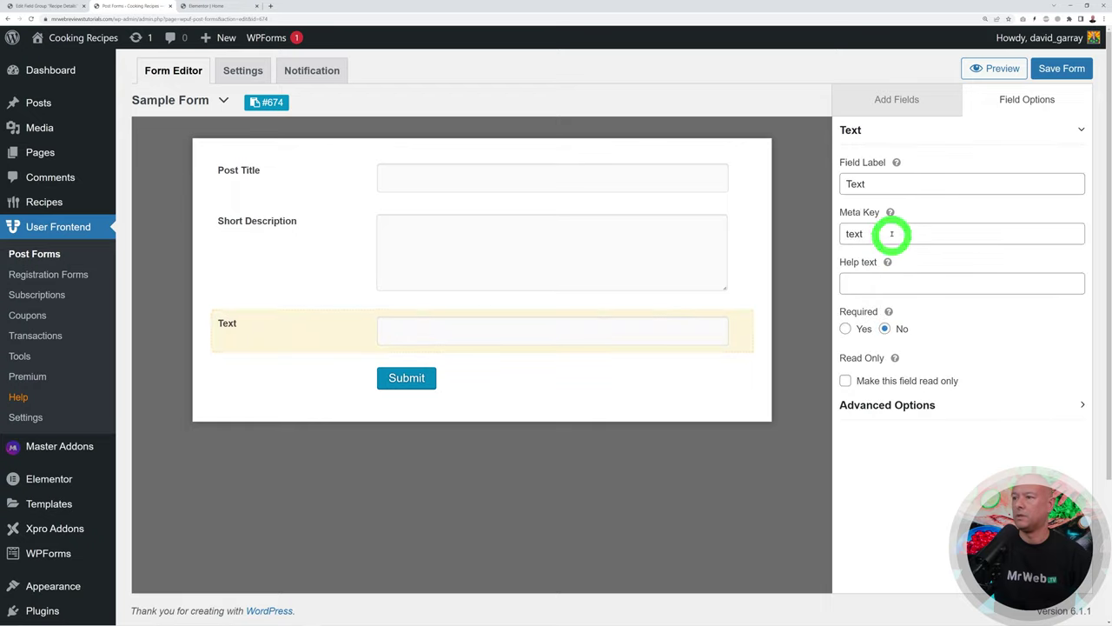
double_click(889, 236)
type("prep_time")
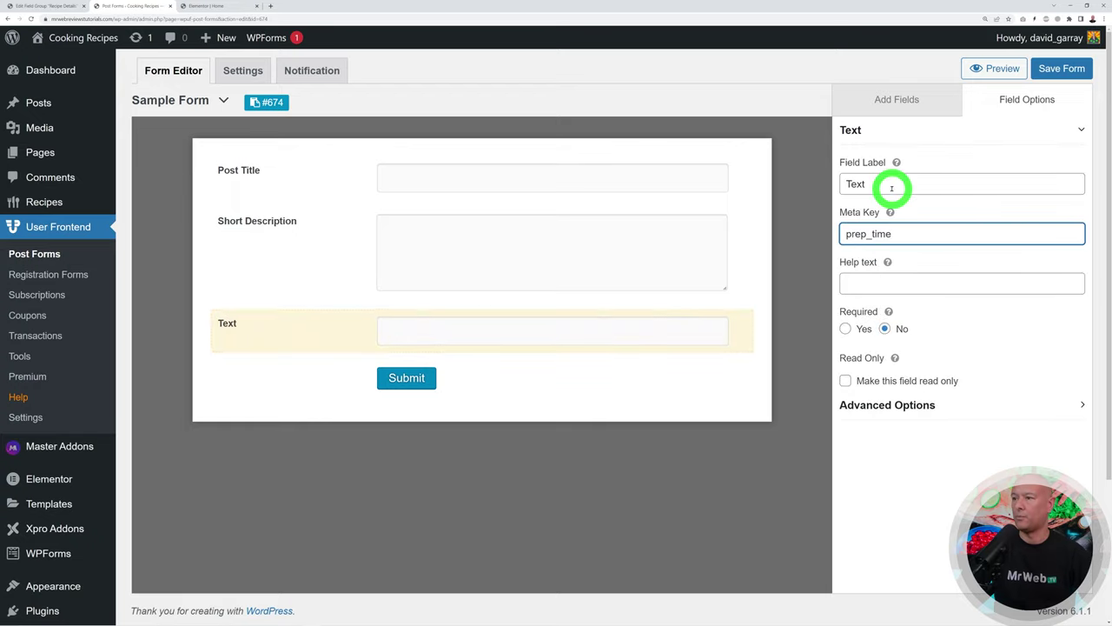
left_click_drag(889, 183, 835, 190)
type("Preparation Tim")
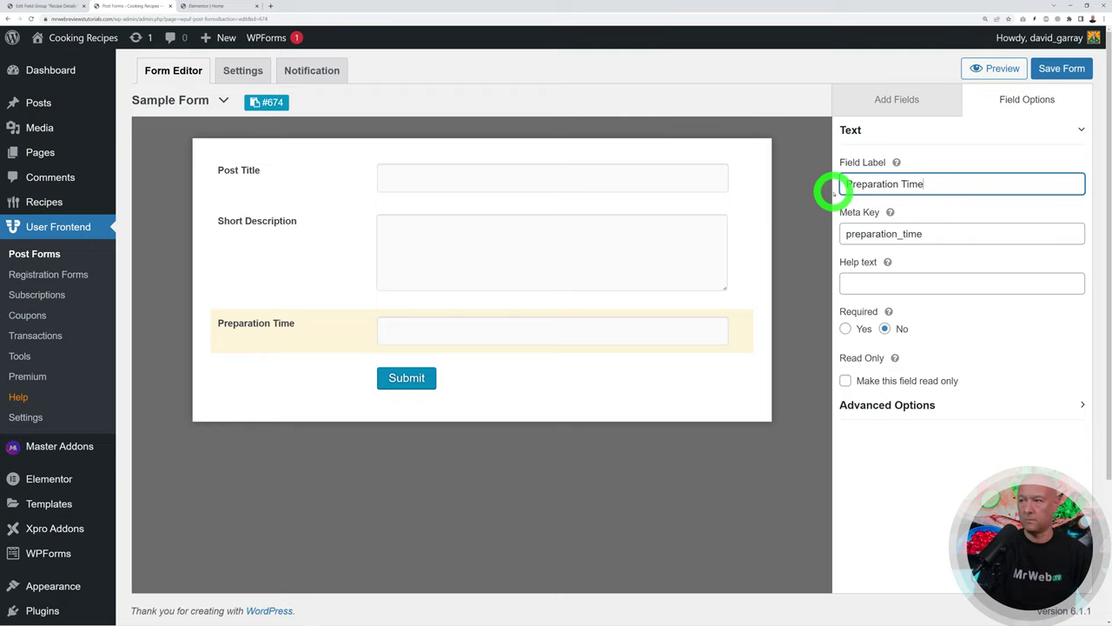
left_click(665, 431)
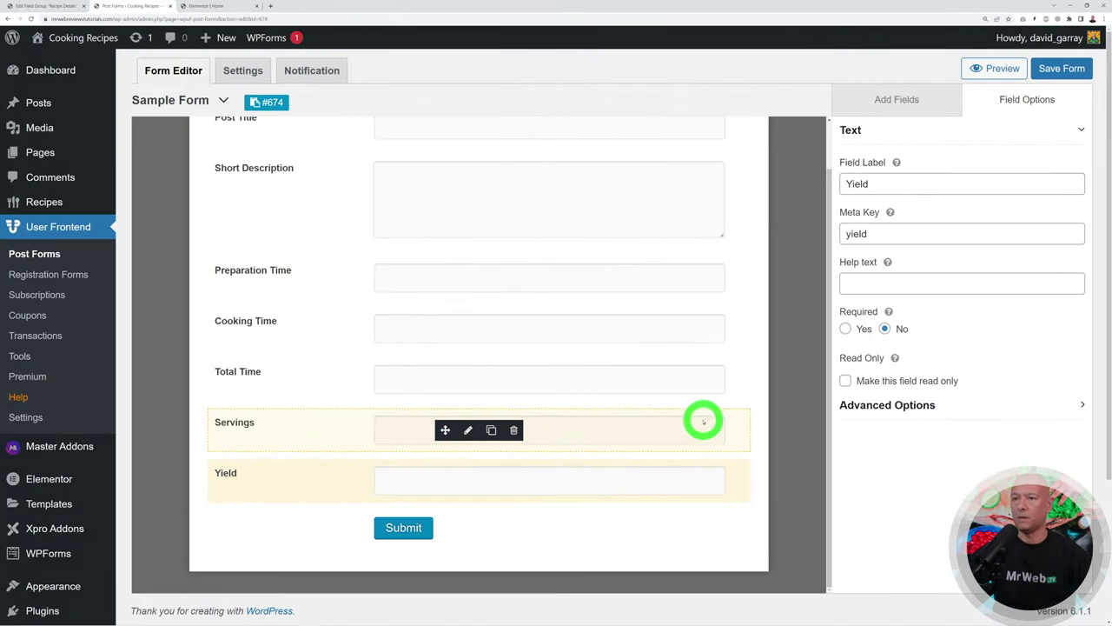
Look up the Ingredients field's name in the Recipe Details group and add a Textarea field below Yield.
left_click(35, 7)
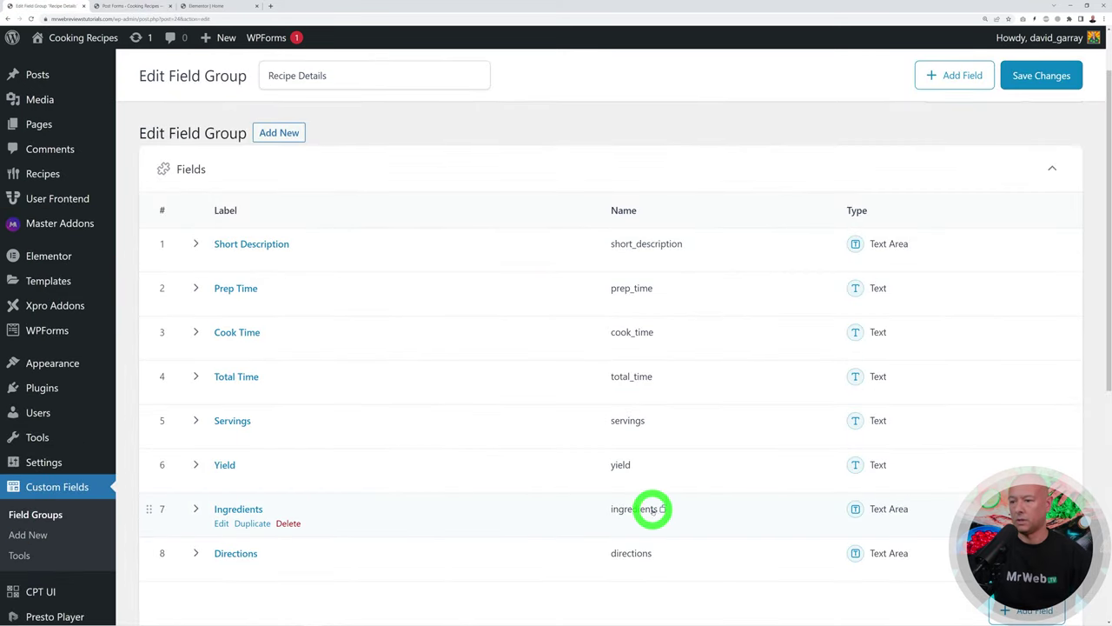
left_click(139, 7)
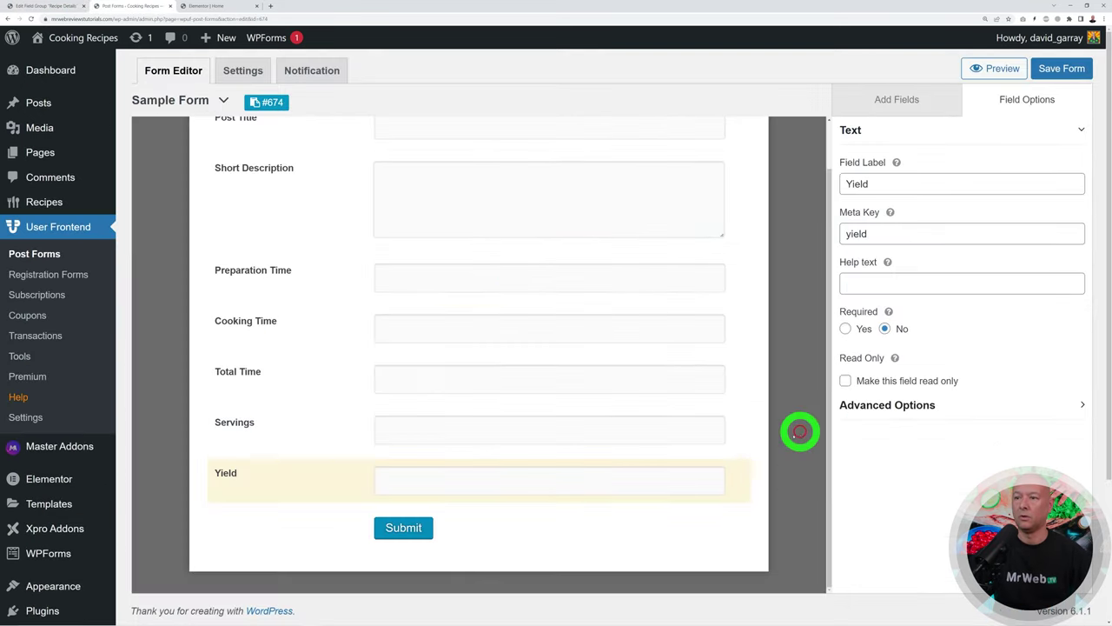
left_click(899, 97)
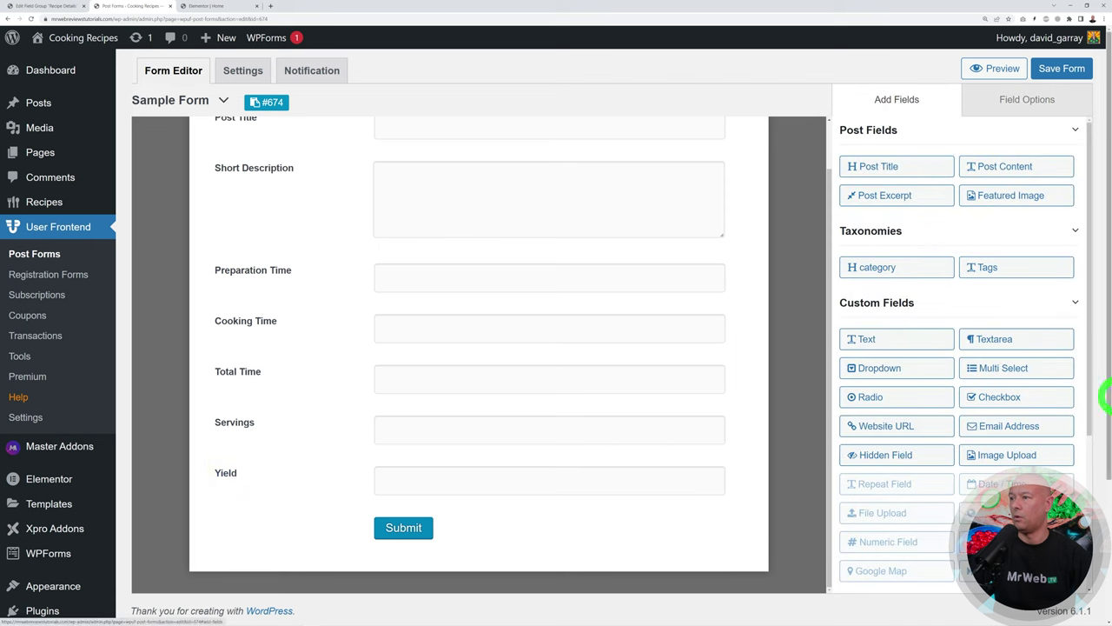
left_click(1004, 339)
left_click(653, 511)
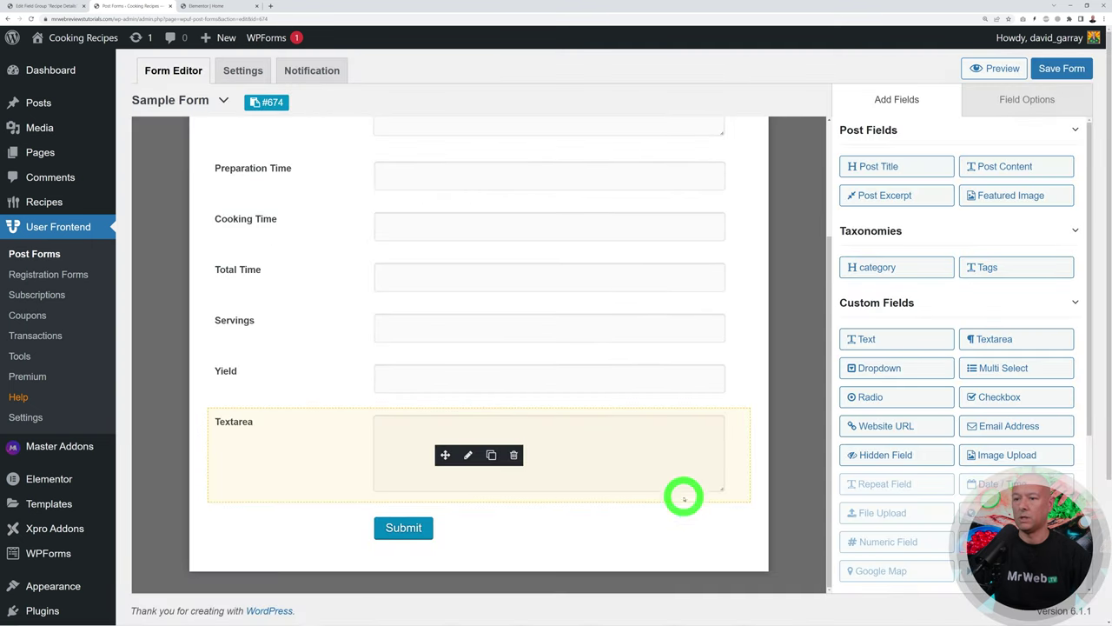
Set the new Textarea's meta key to ingredients and its label to Ingredients.
left_click(468, 455)
left_click_drag(895, 233, 796, 244)
type("ingredients")
left_click_drag(900, 183, 796, 193)
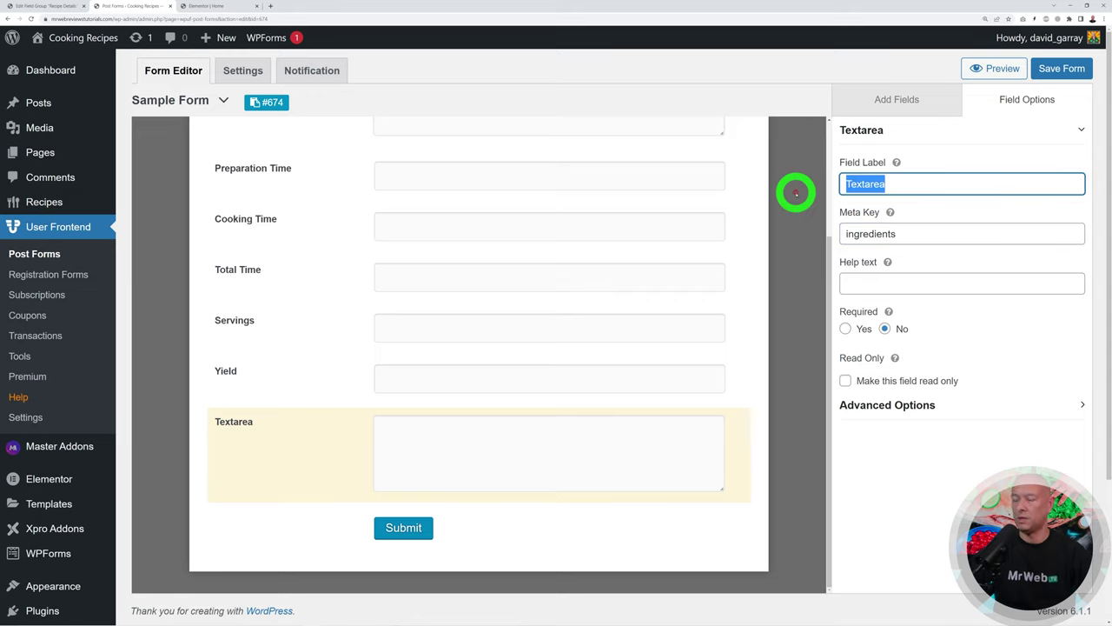
type("Ingredients")
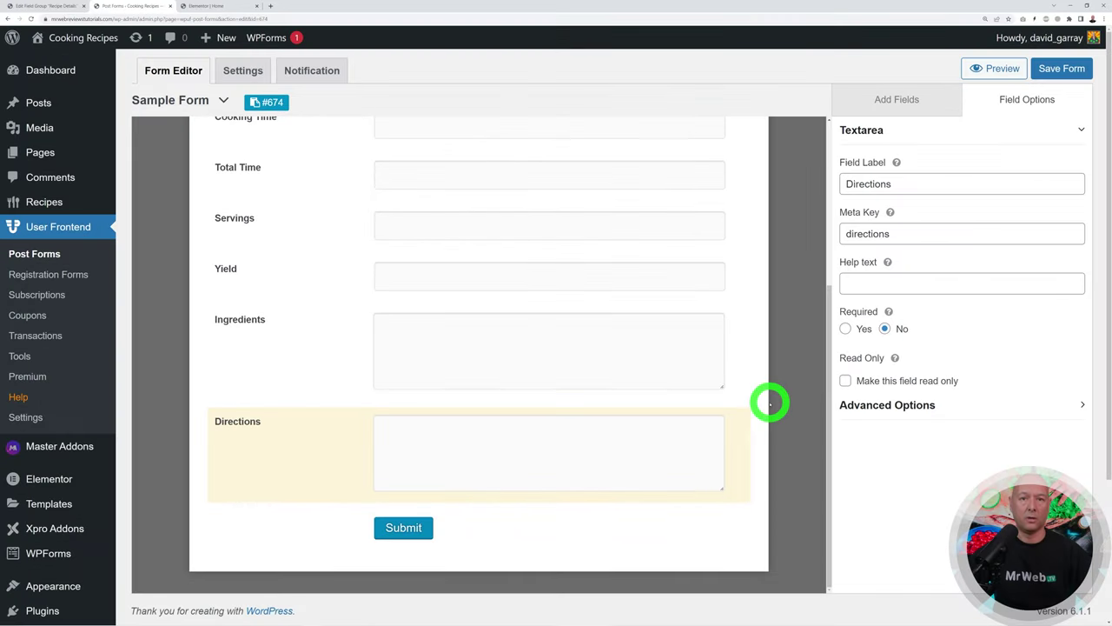
Add a Featured Image field below Directions and save the form.
left_click(895, 100)
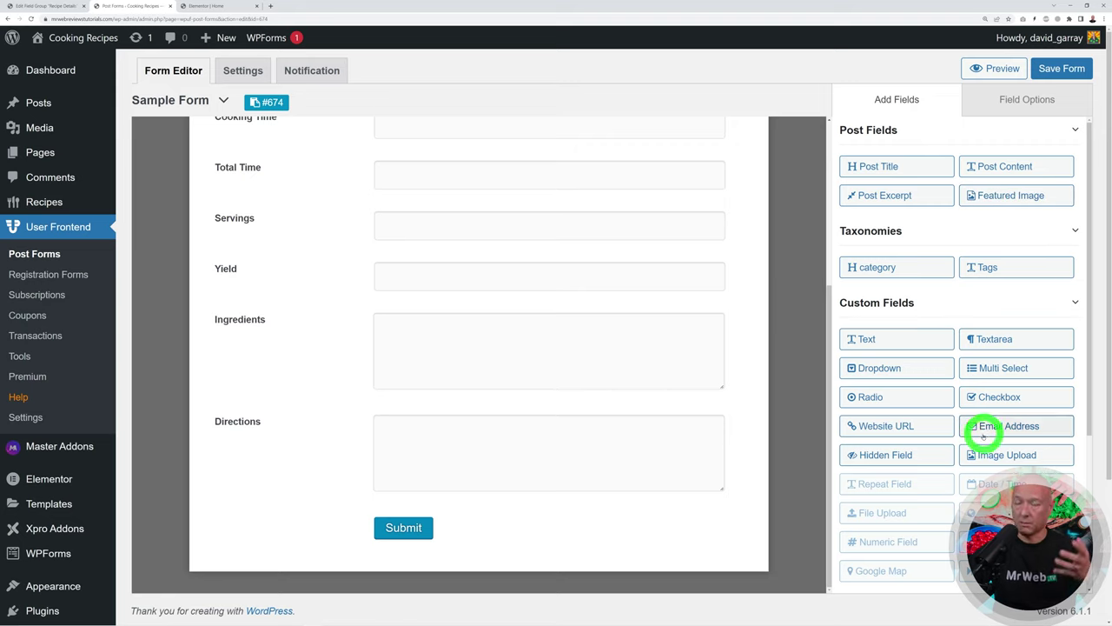
left_click(999, 195)
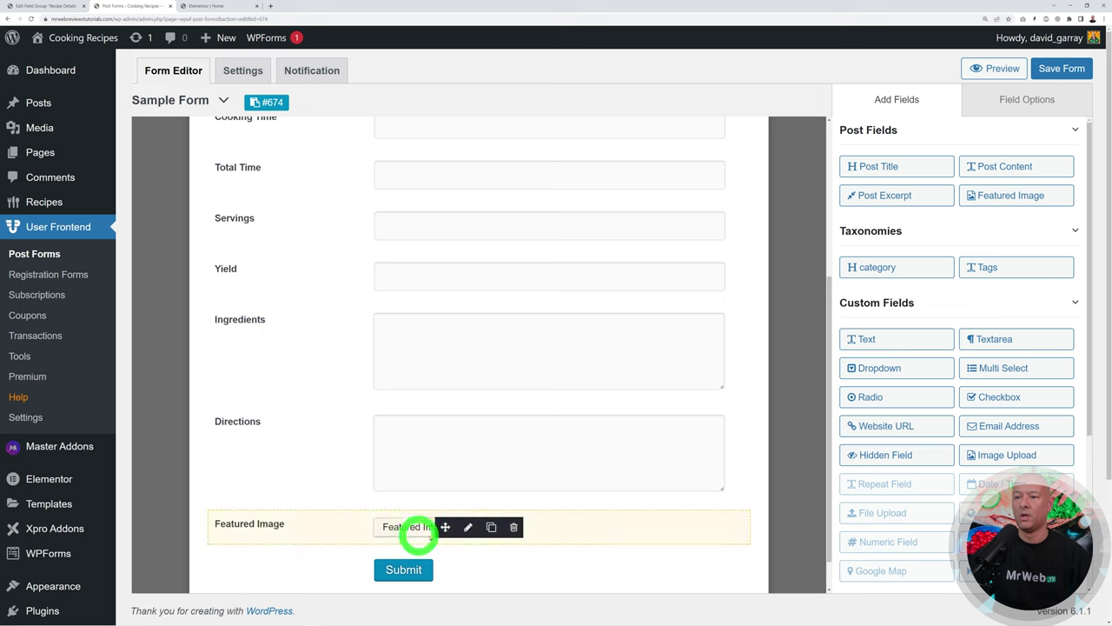
left_click(1042, 71)
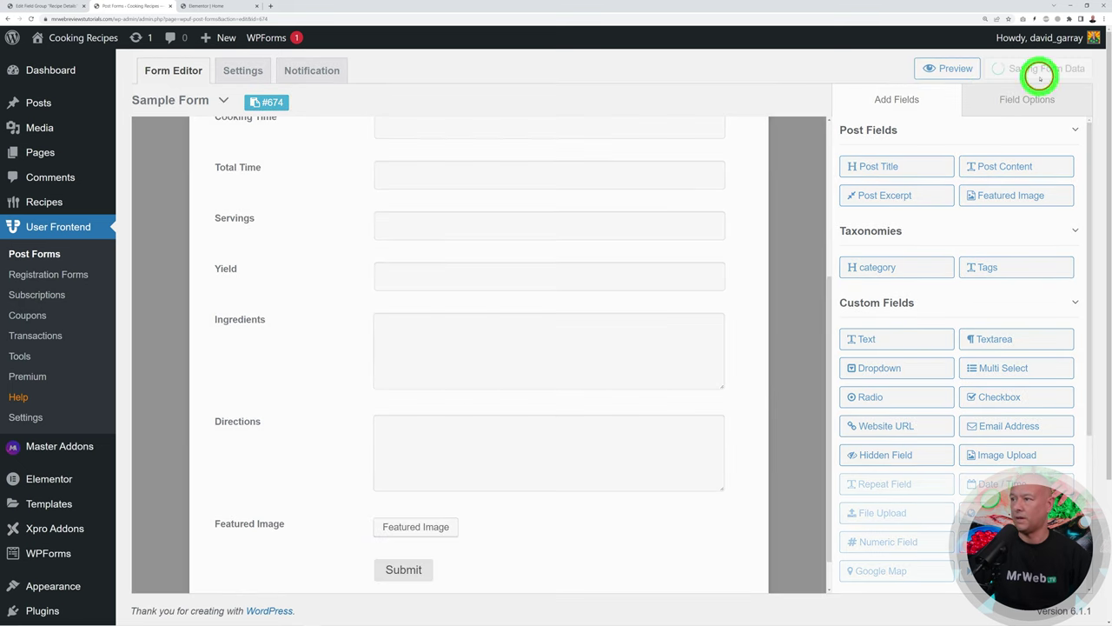
scroll(760, 368, "up", 10)
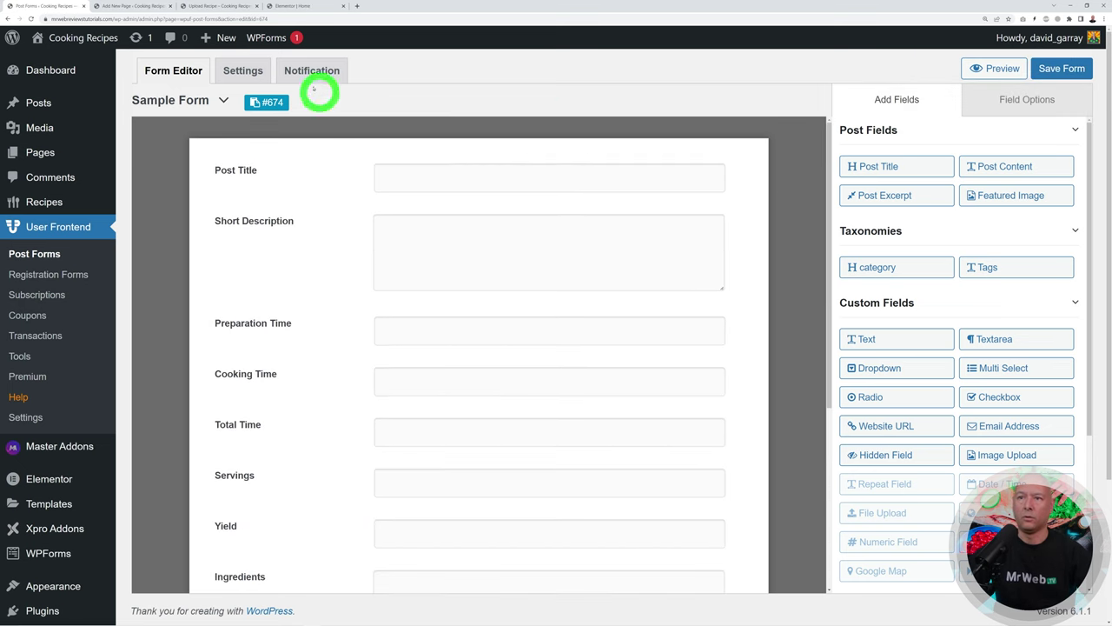
Set the form's post type to recipes, keep the post status Published, and save the form.
left_click(248, 71)
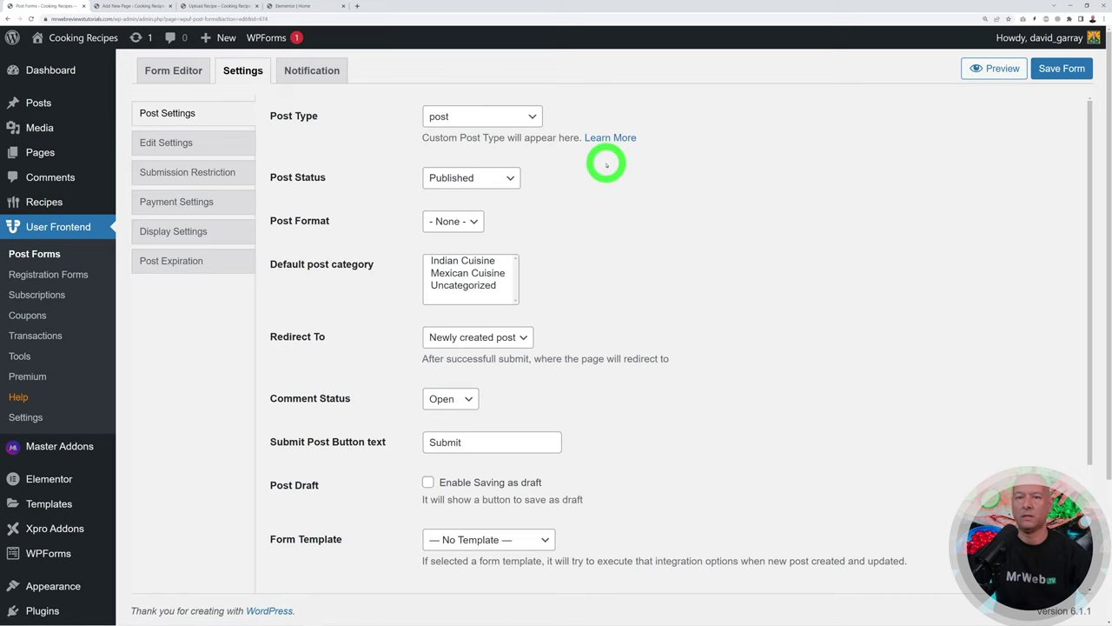
left_click(531, 119)
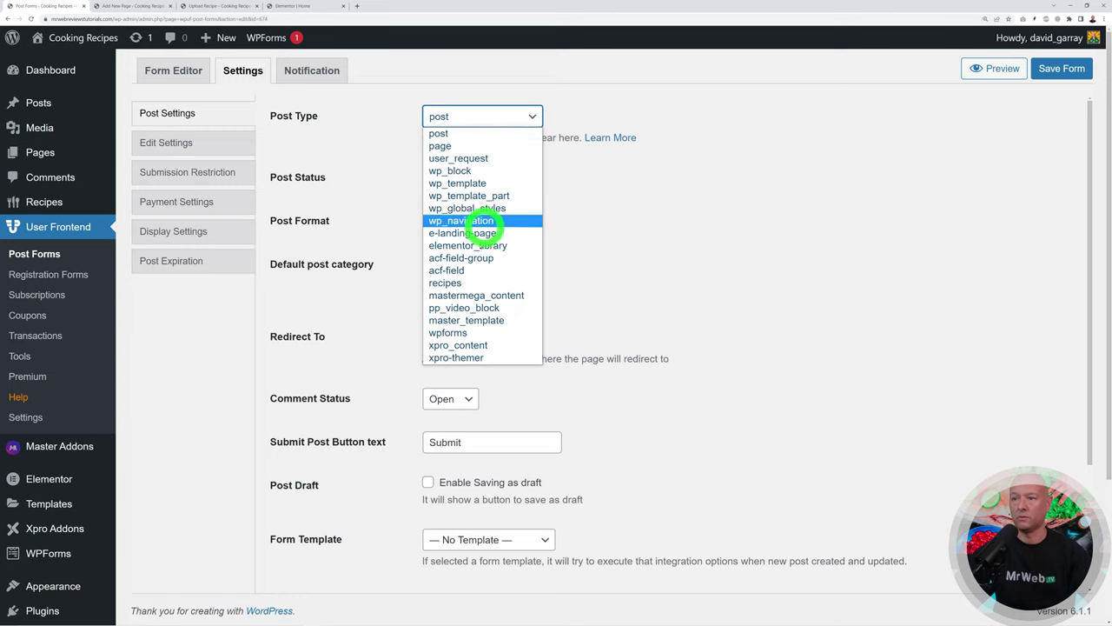
left_click(448, 283)
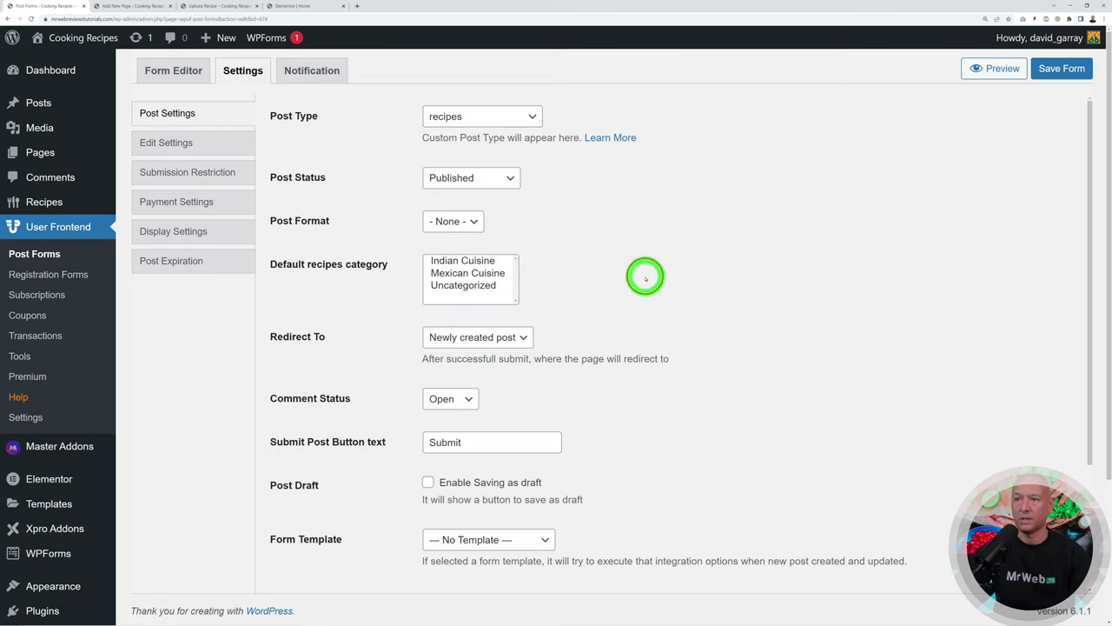
left_click(513, 181)
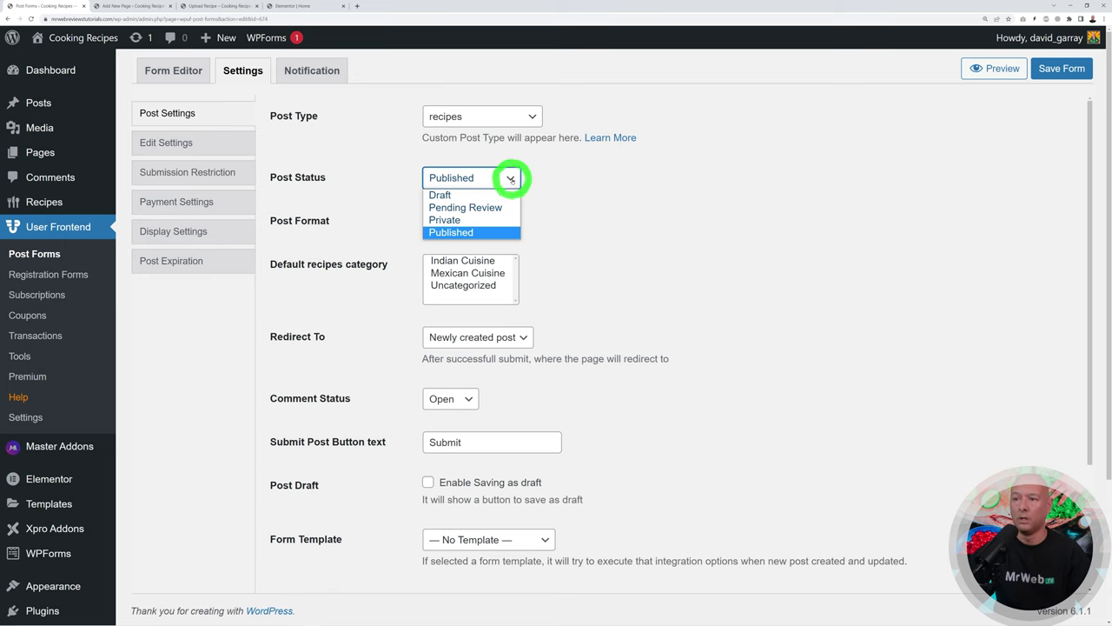
left_click(511, 179)
left_click(1053, 73)
left_click(174, 70)
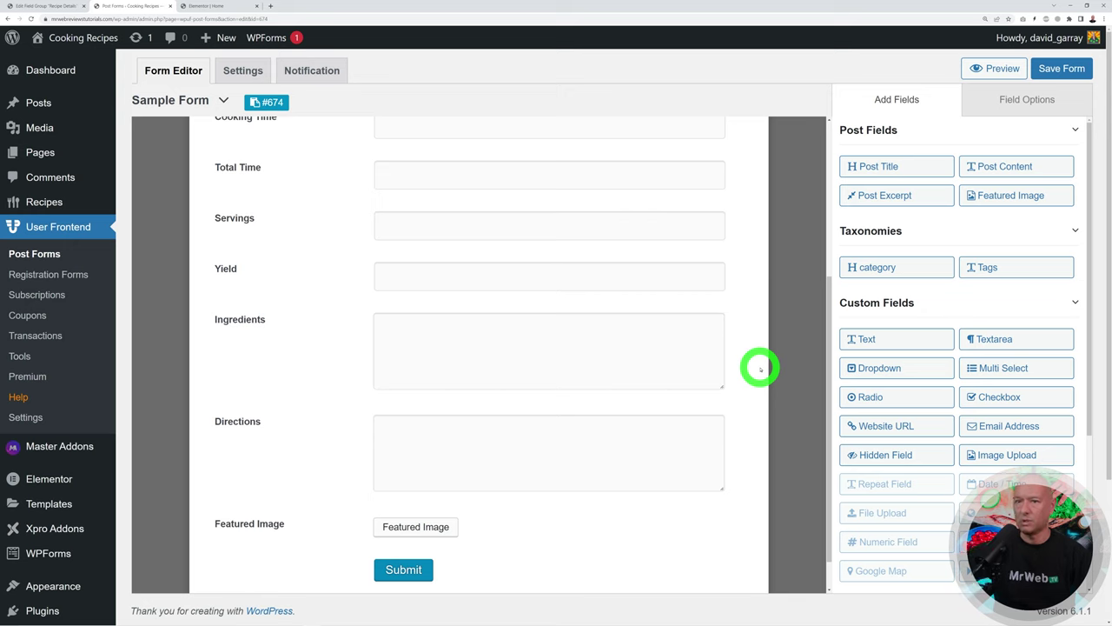
Copy the Sample Form's shortcode from the list of post forms.
left_click(45, 252)
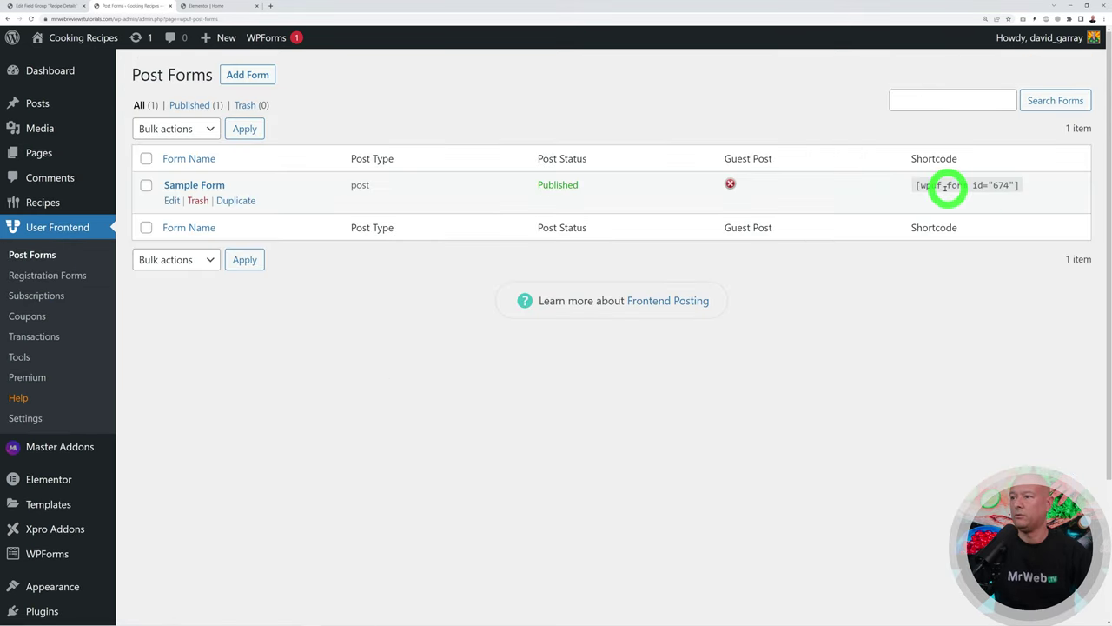
left_click(964, 187)
key("ctrl+c")
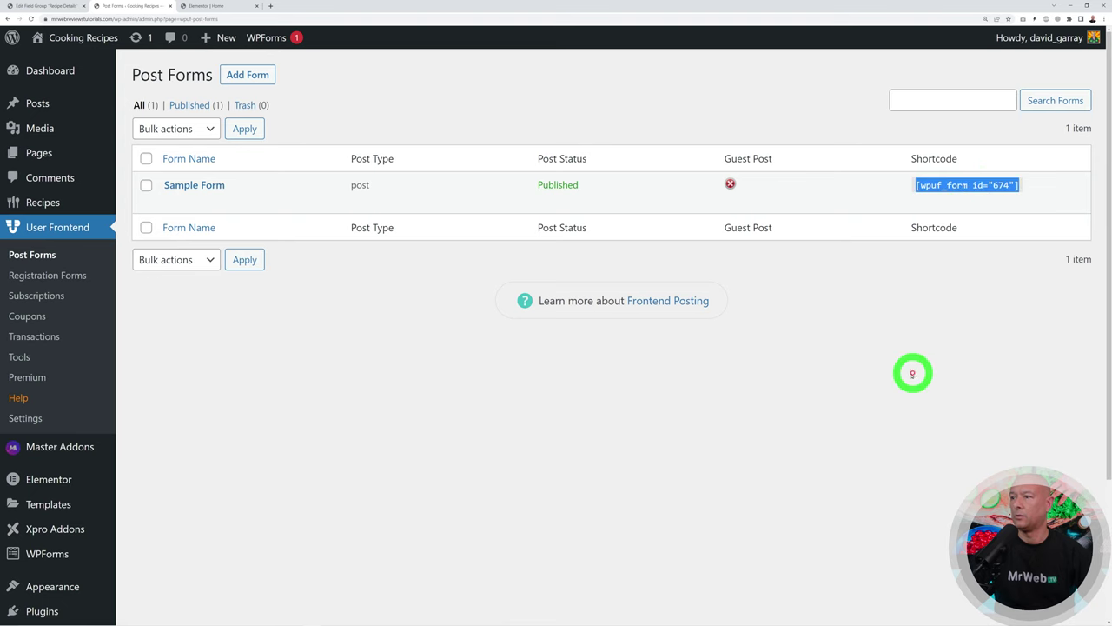
Create a new page titled Upload Recipe.
left_click(39, 153)
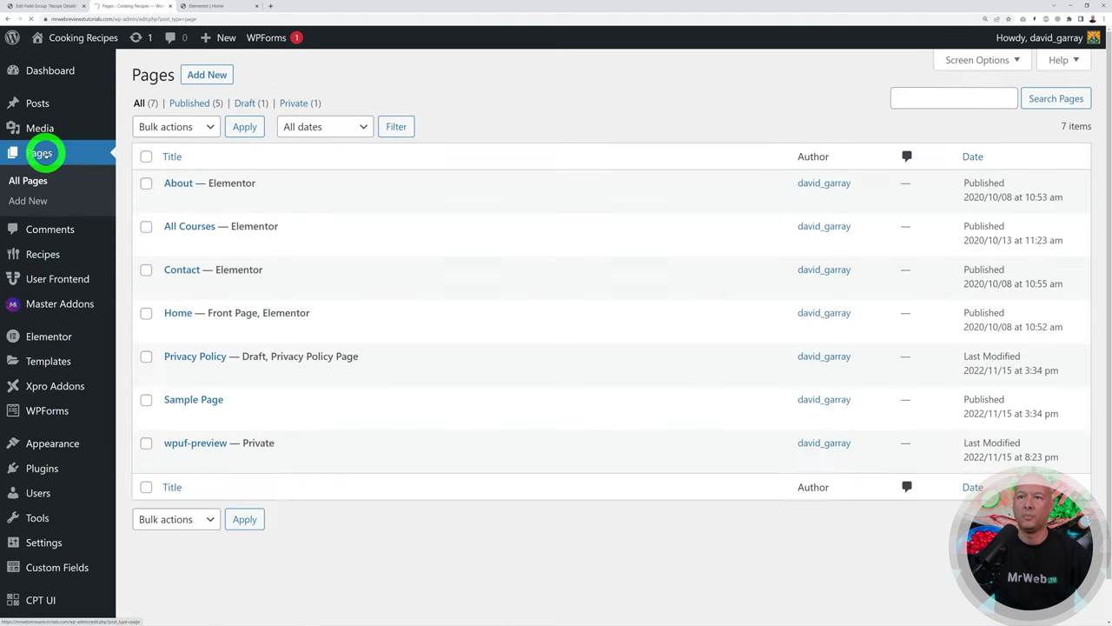
left_click(208, 75)
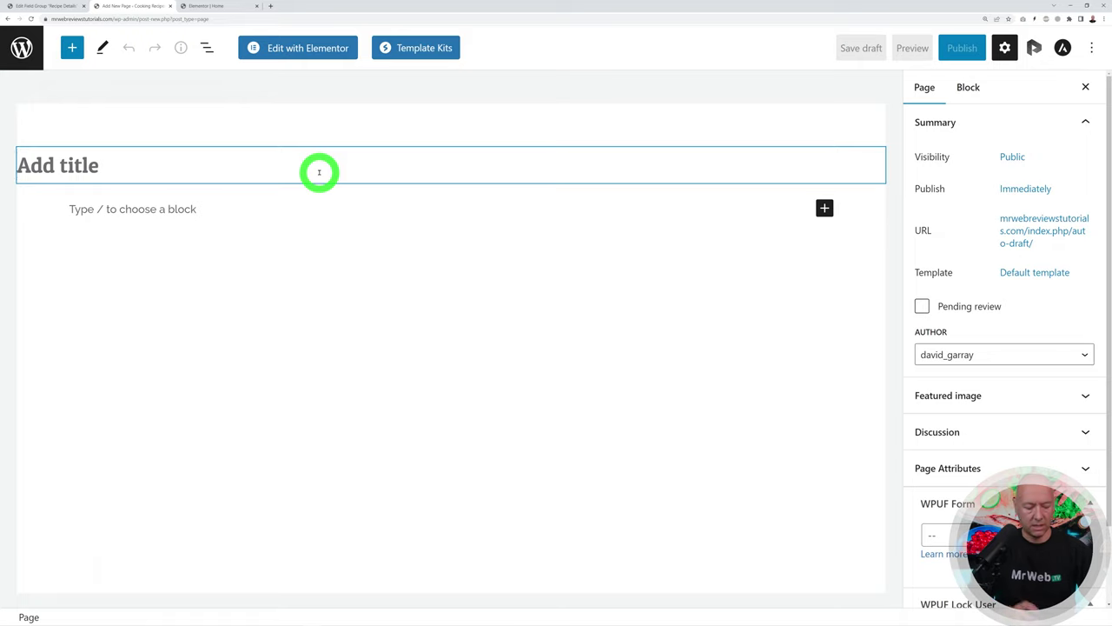
left_click(318, 172)
type("Upload Recipe")
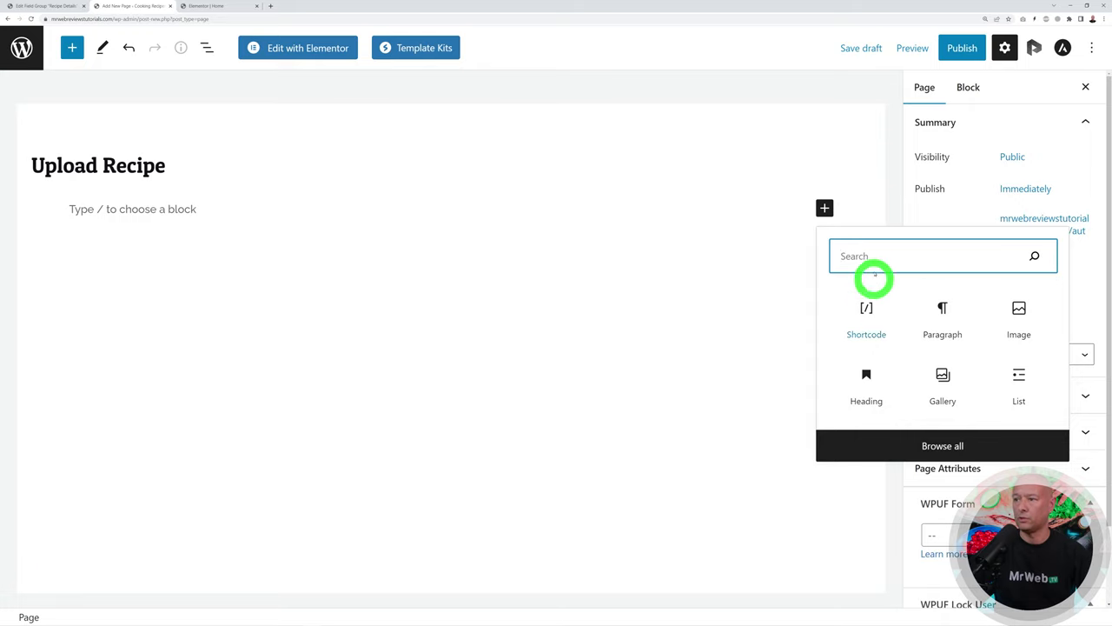
Insert a Shortcode block containing [wpuf_form id="674"] and publish the page.
type("short")
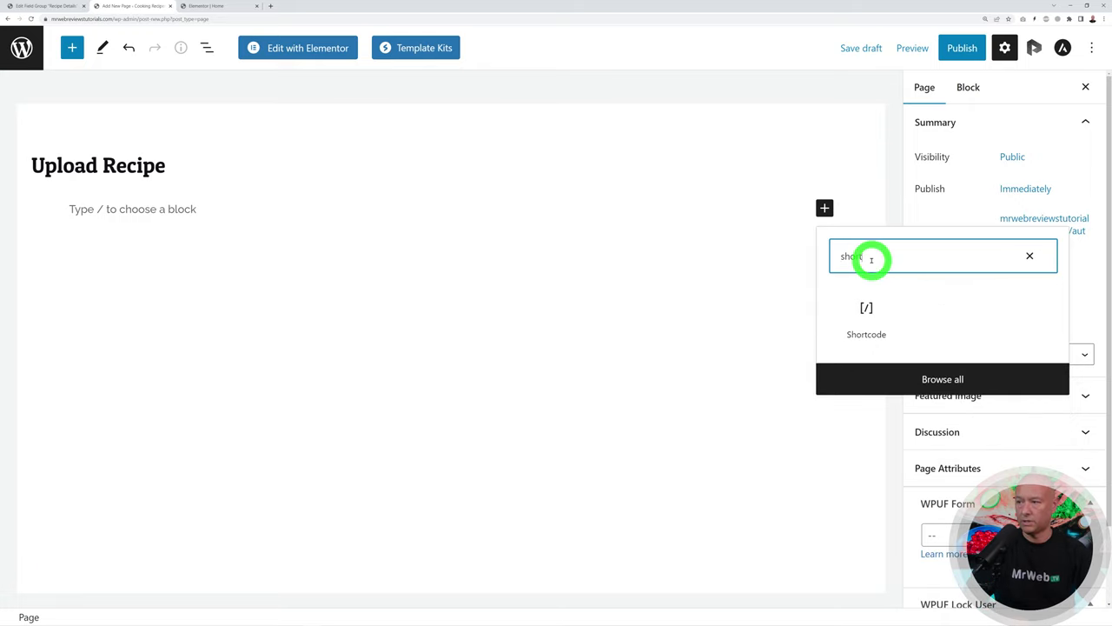
left_click(873, 308)
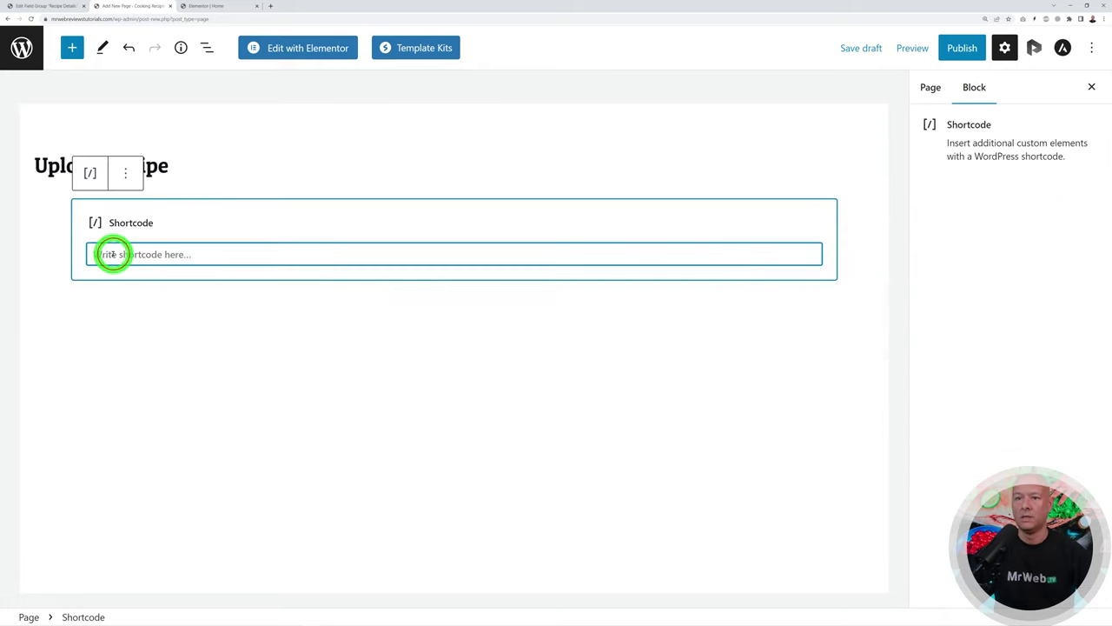
key("ctrl+v")
key("BackSpace")
left_click(967, 48)
left_click(965, 52)
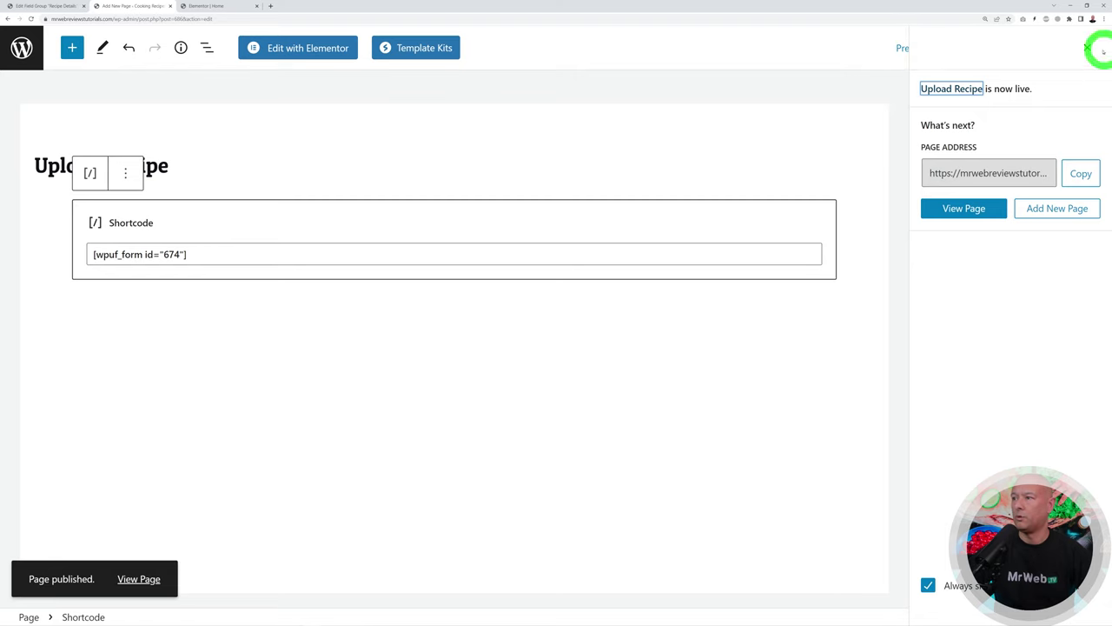
left_click(1087, 48)
Preview the Upload Recipe page in a new tab and review all the form's fields.
left_click(912, 48)
left_click(772, 179)
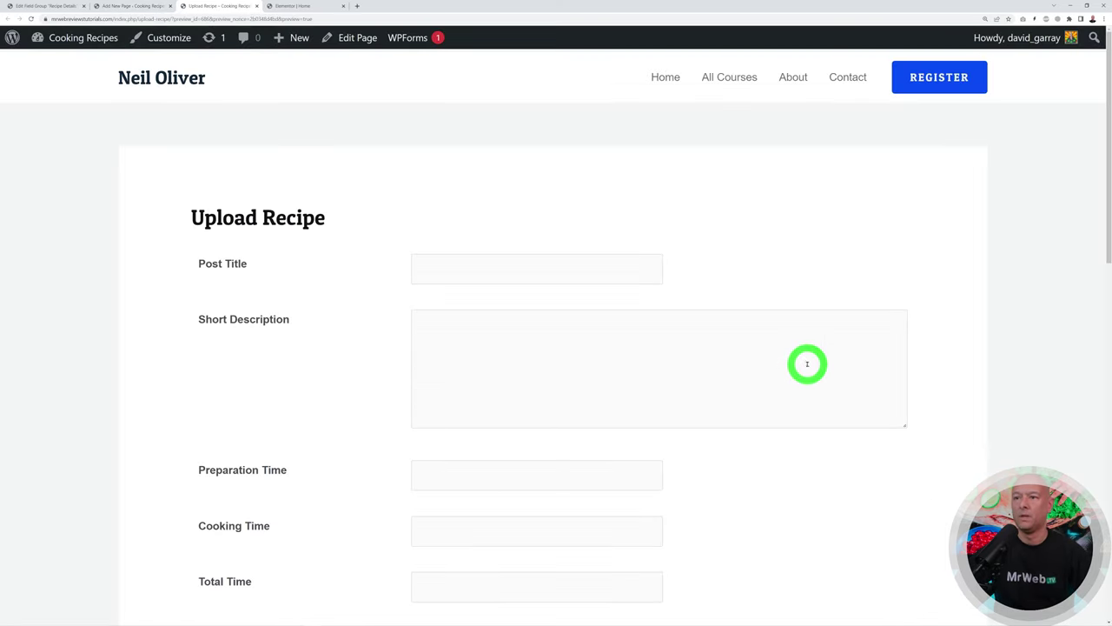
scroll(951, 350, "down", 2)
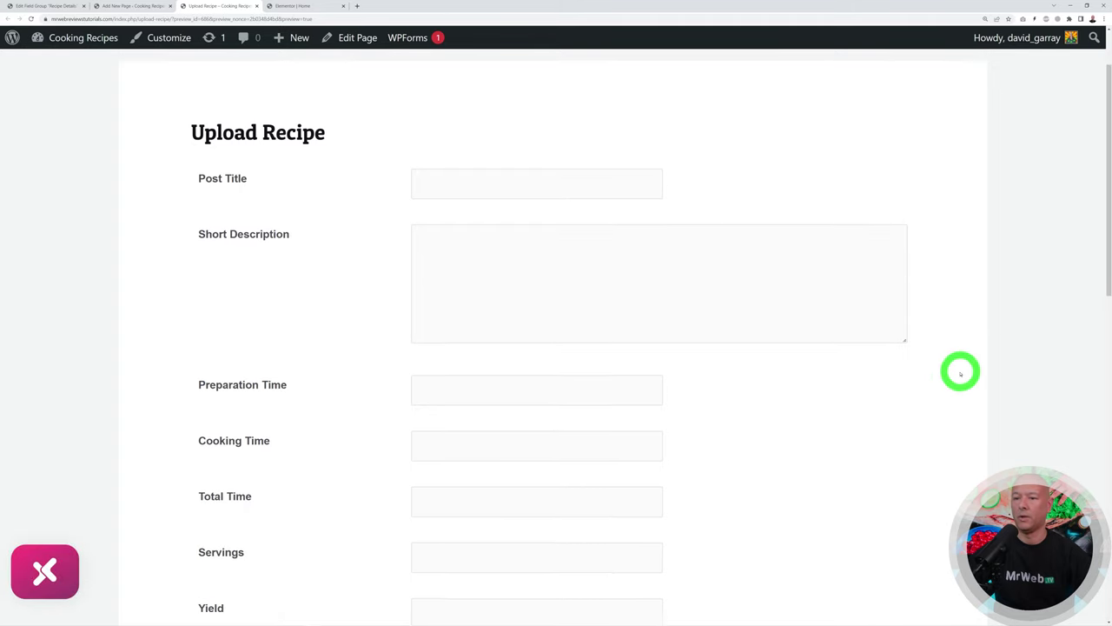
scroll(959, 386, "down", 5)
scroll(956, 402, "up", 3)
scroll(956, 401, "up", 5)
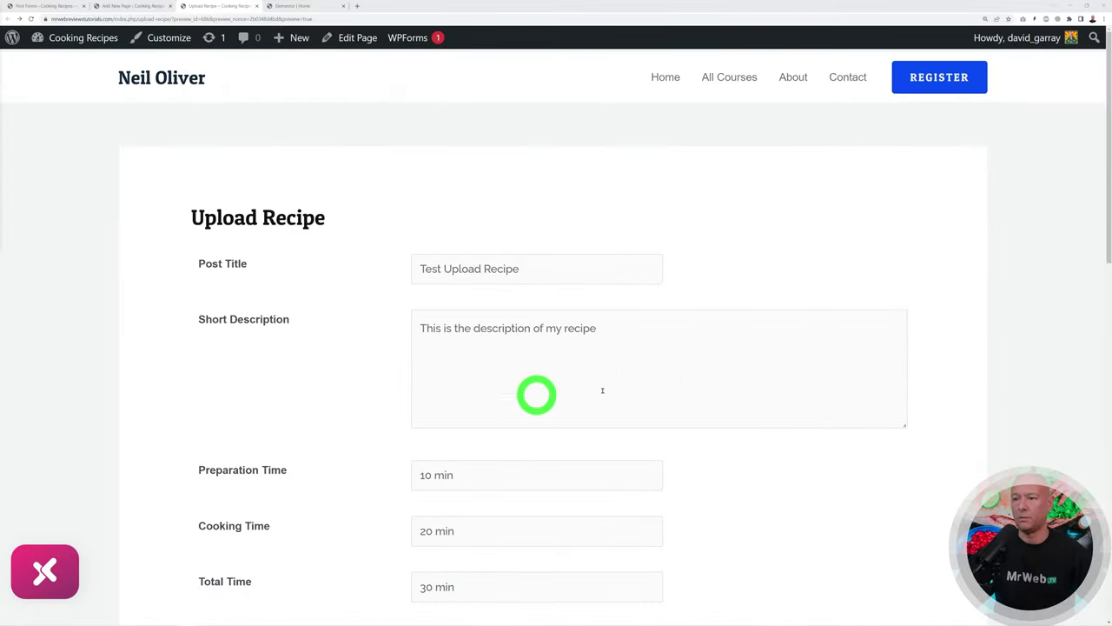
Upload sample image.jpeg as the featured image of the test recipe and submit the form.
scroll(792, 427, "down", 1)
scroll(793, 427, "down", 7)
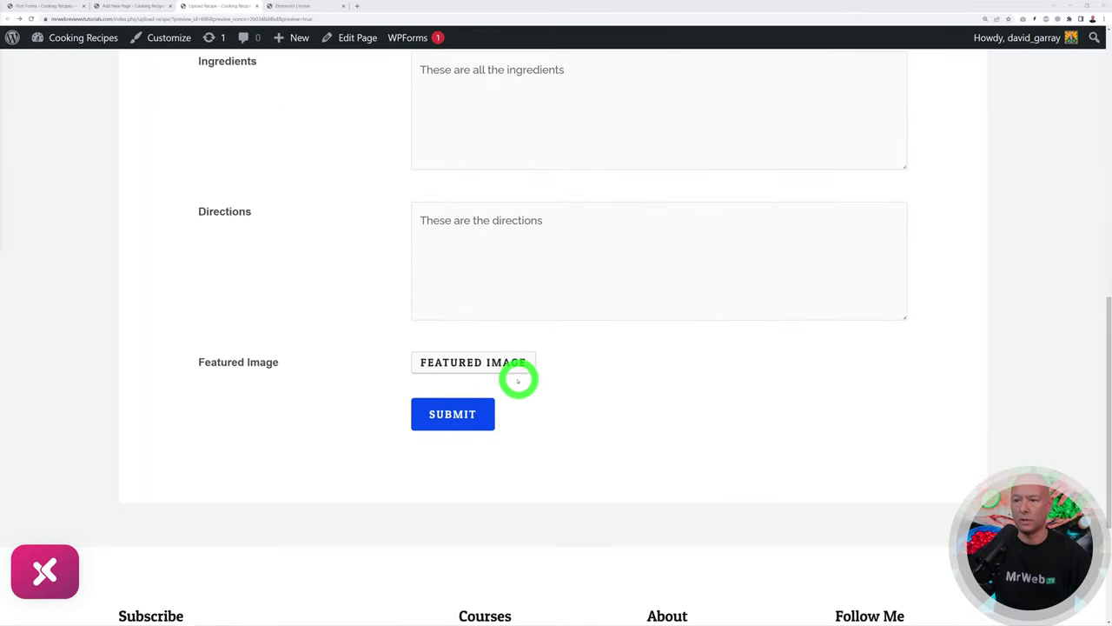
left_click(504, 364)
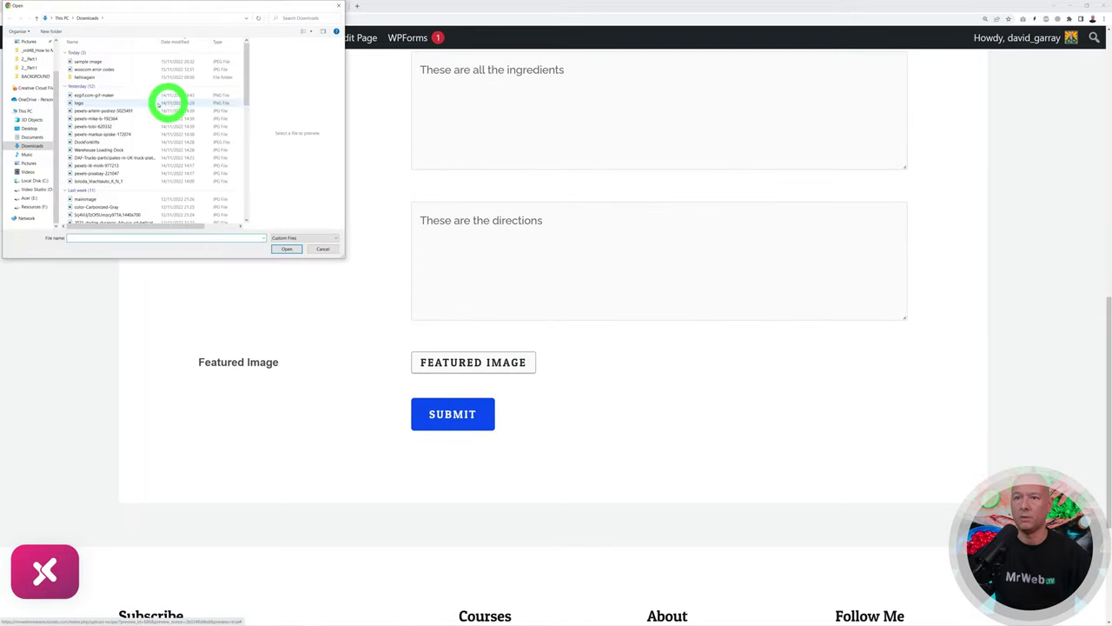
left_click(91, 61)
left_click(284, 248)
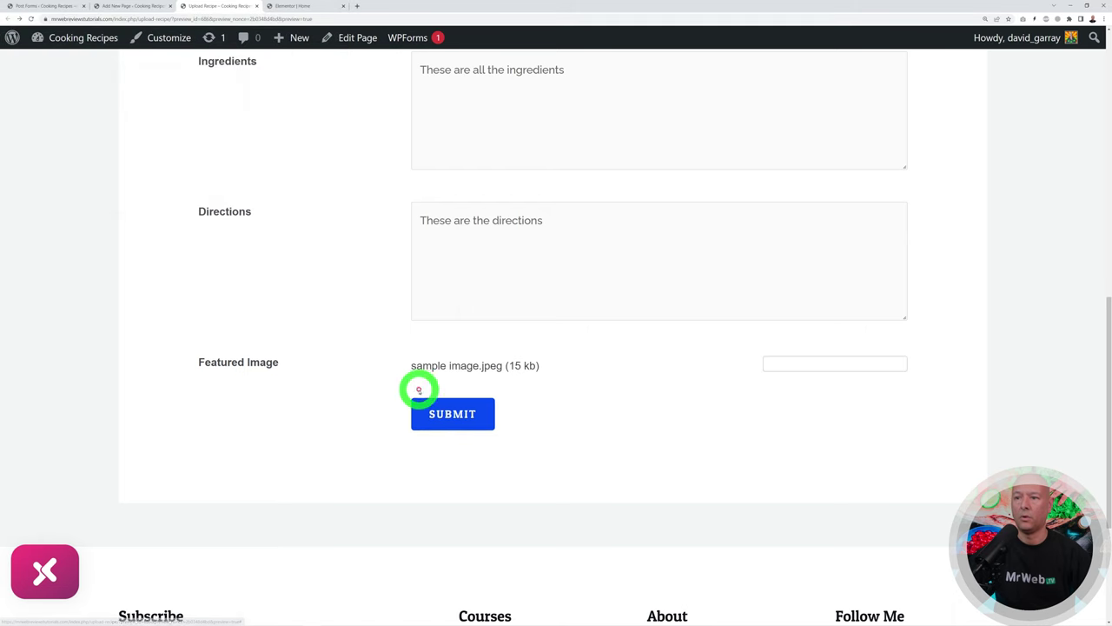
left_click(467, 519)
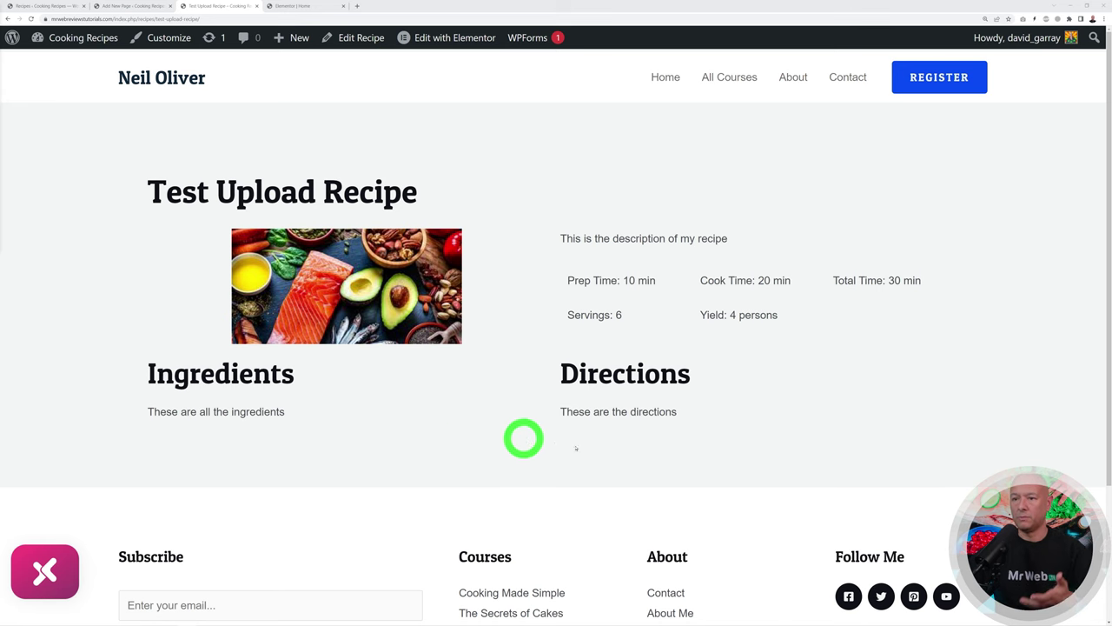
Check the details of Test Upload Recipe in the site's recipes list and return to the Upload Recipe page.
left_click(52, 7)
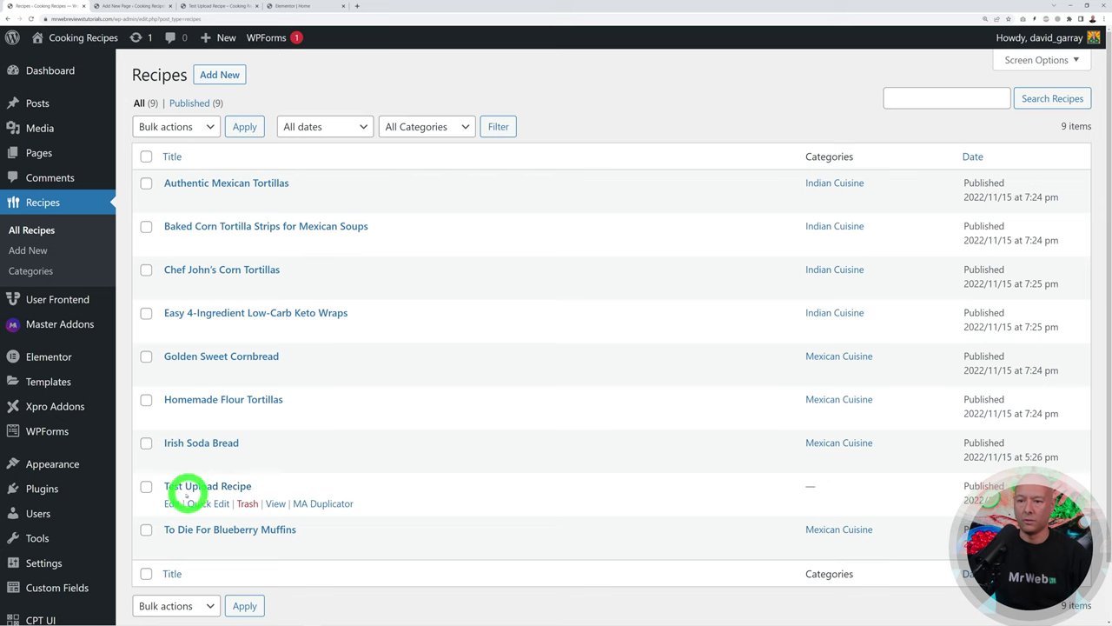
left_click(219, 486)
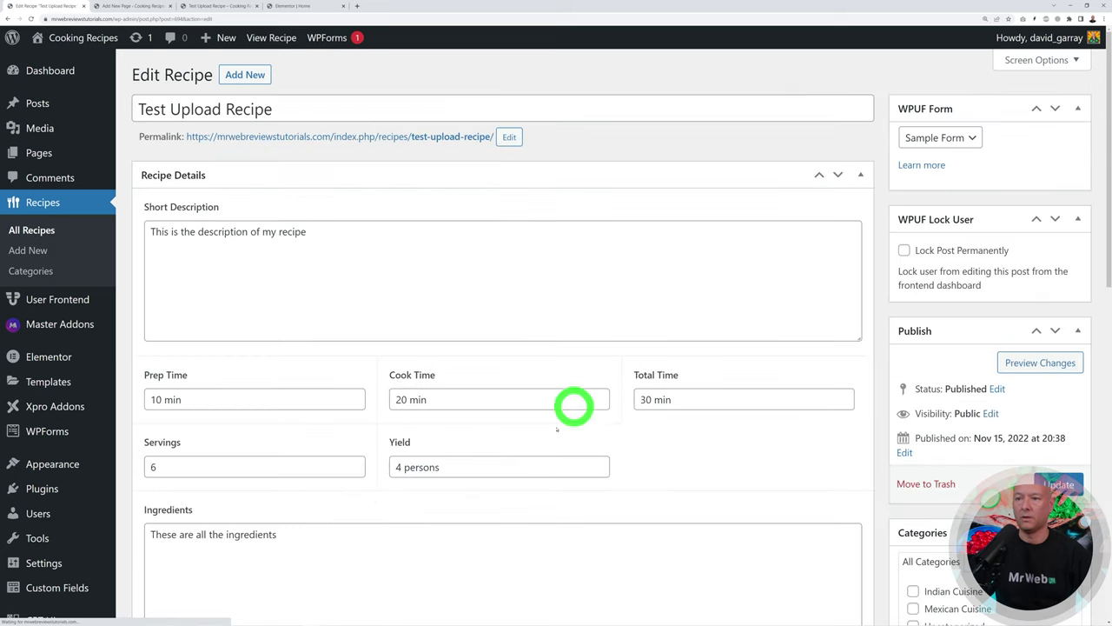
left_click(32, 230)
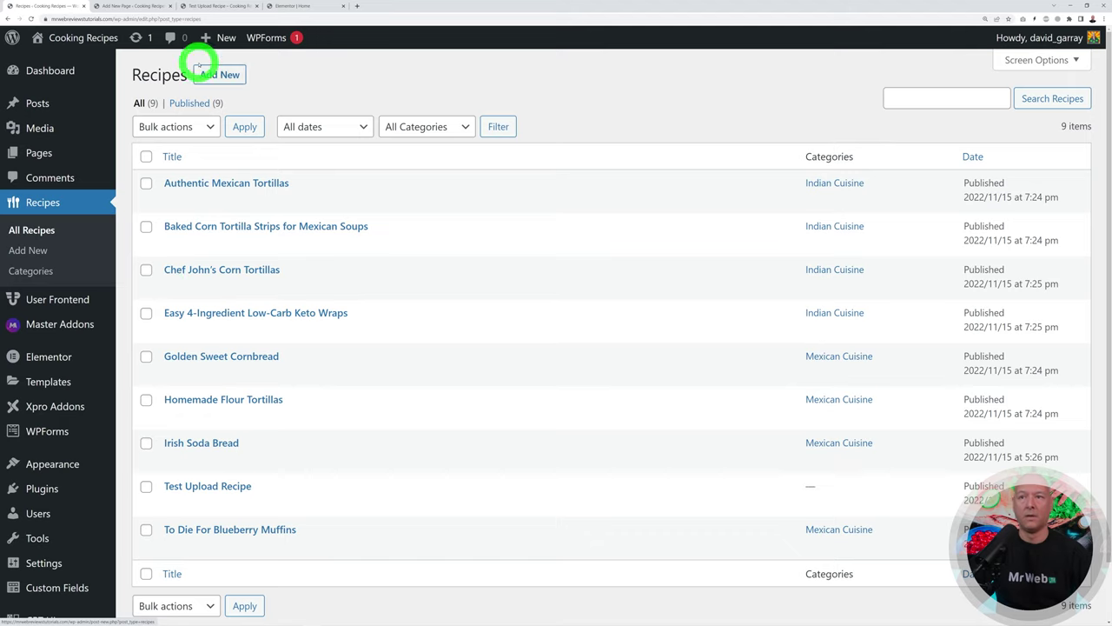
left_click(213, 7)
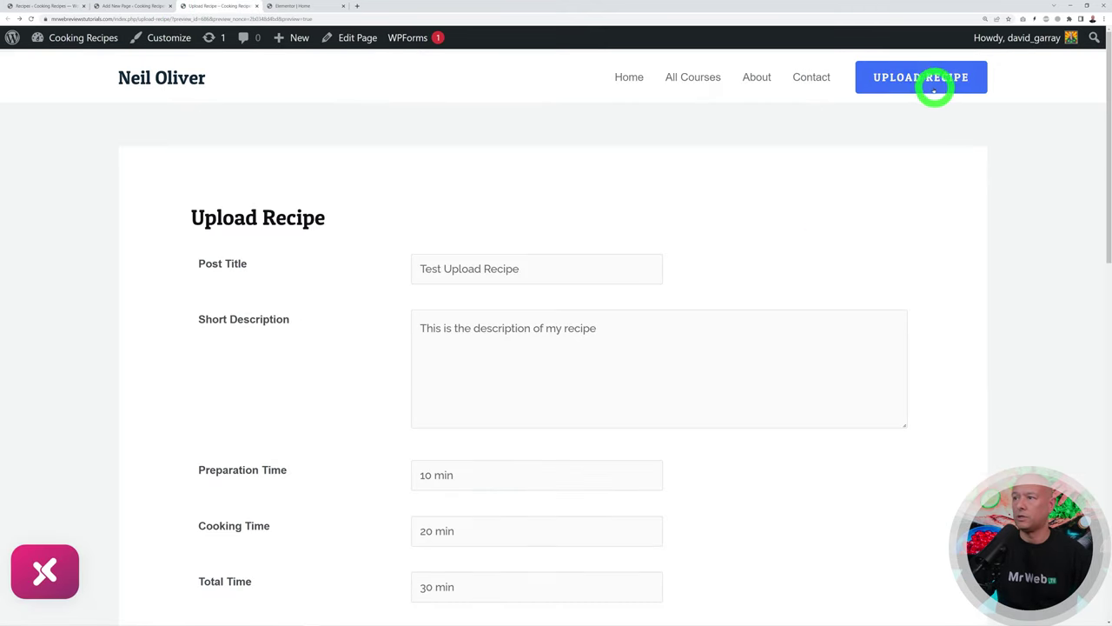